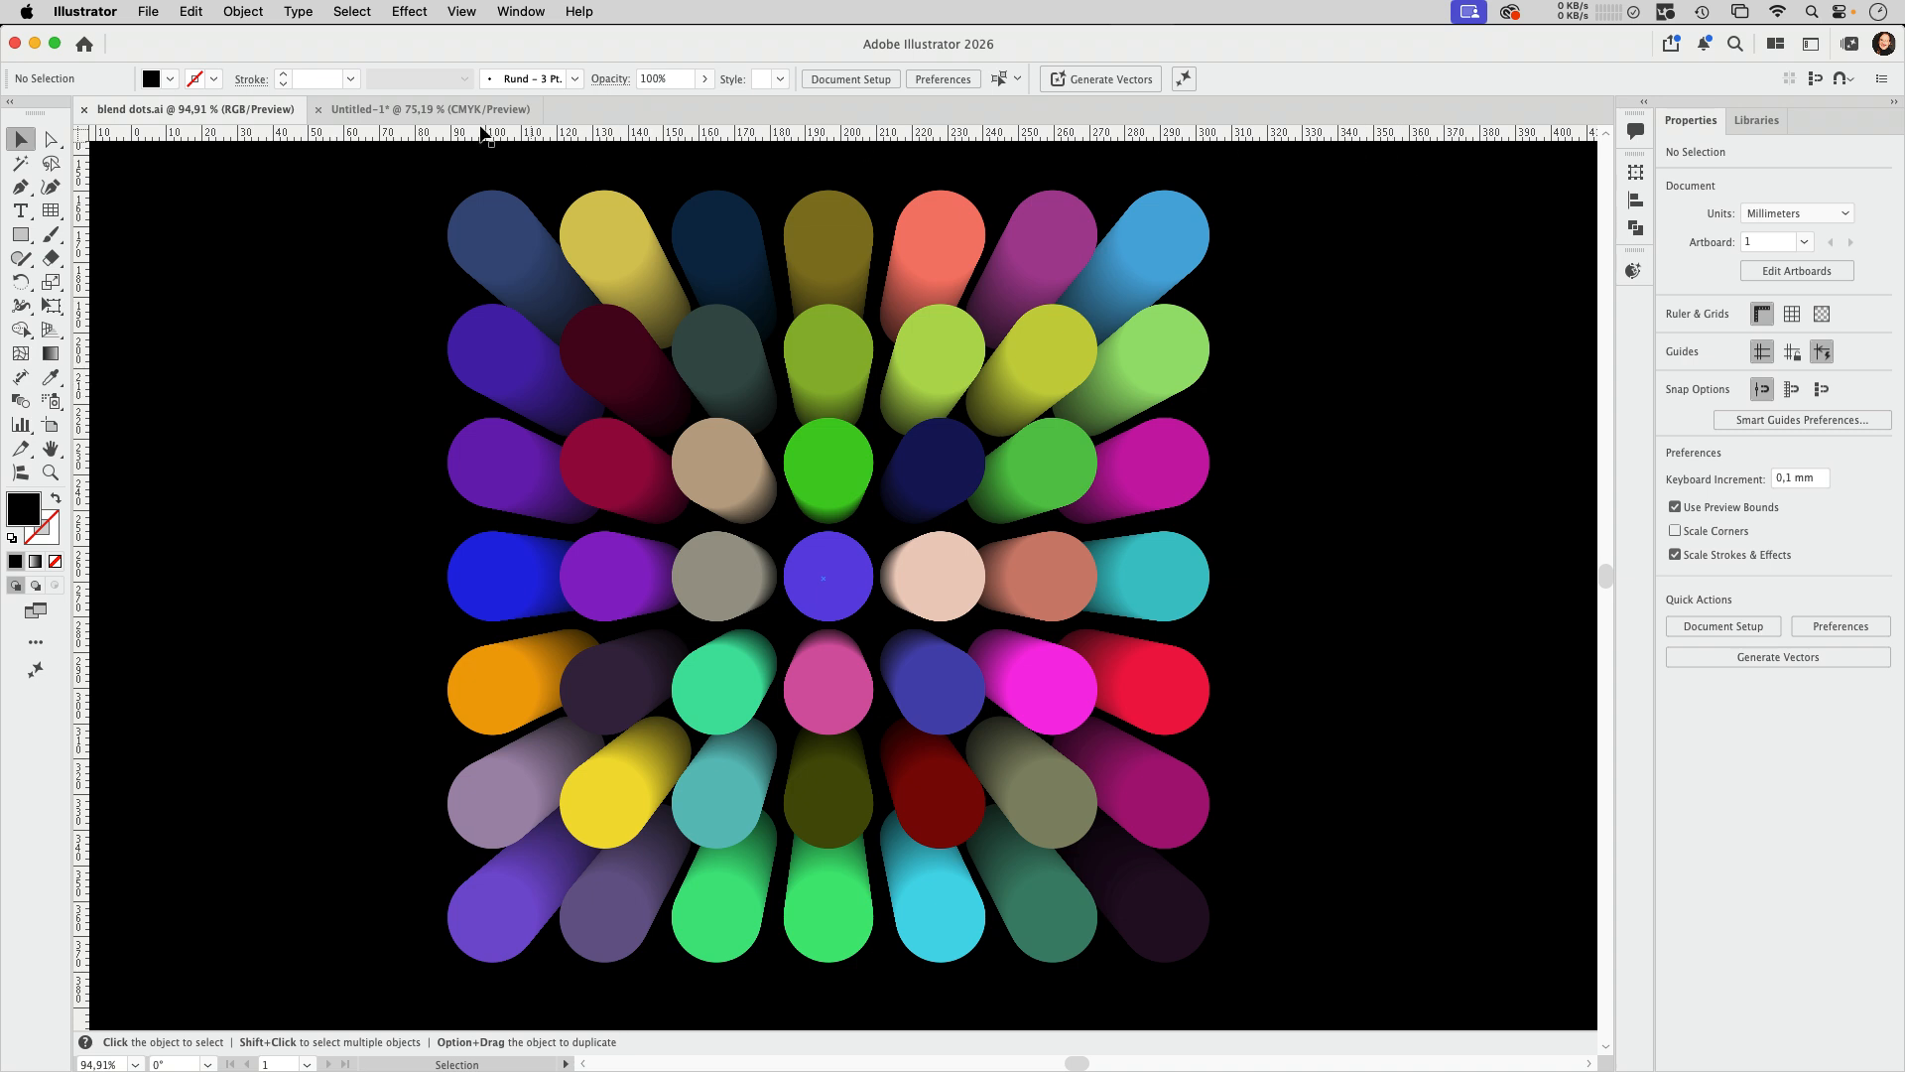
Step: In the Untitled-1 document, draw a square rectangular grid of 10 by 10 cells, about 116 mm wide
{"action": "left_click", "coordinate": [449, 114]}
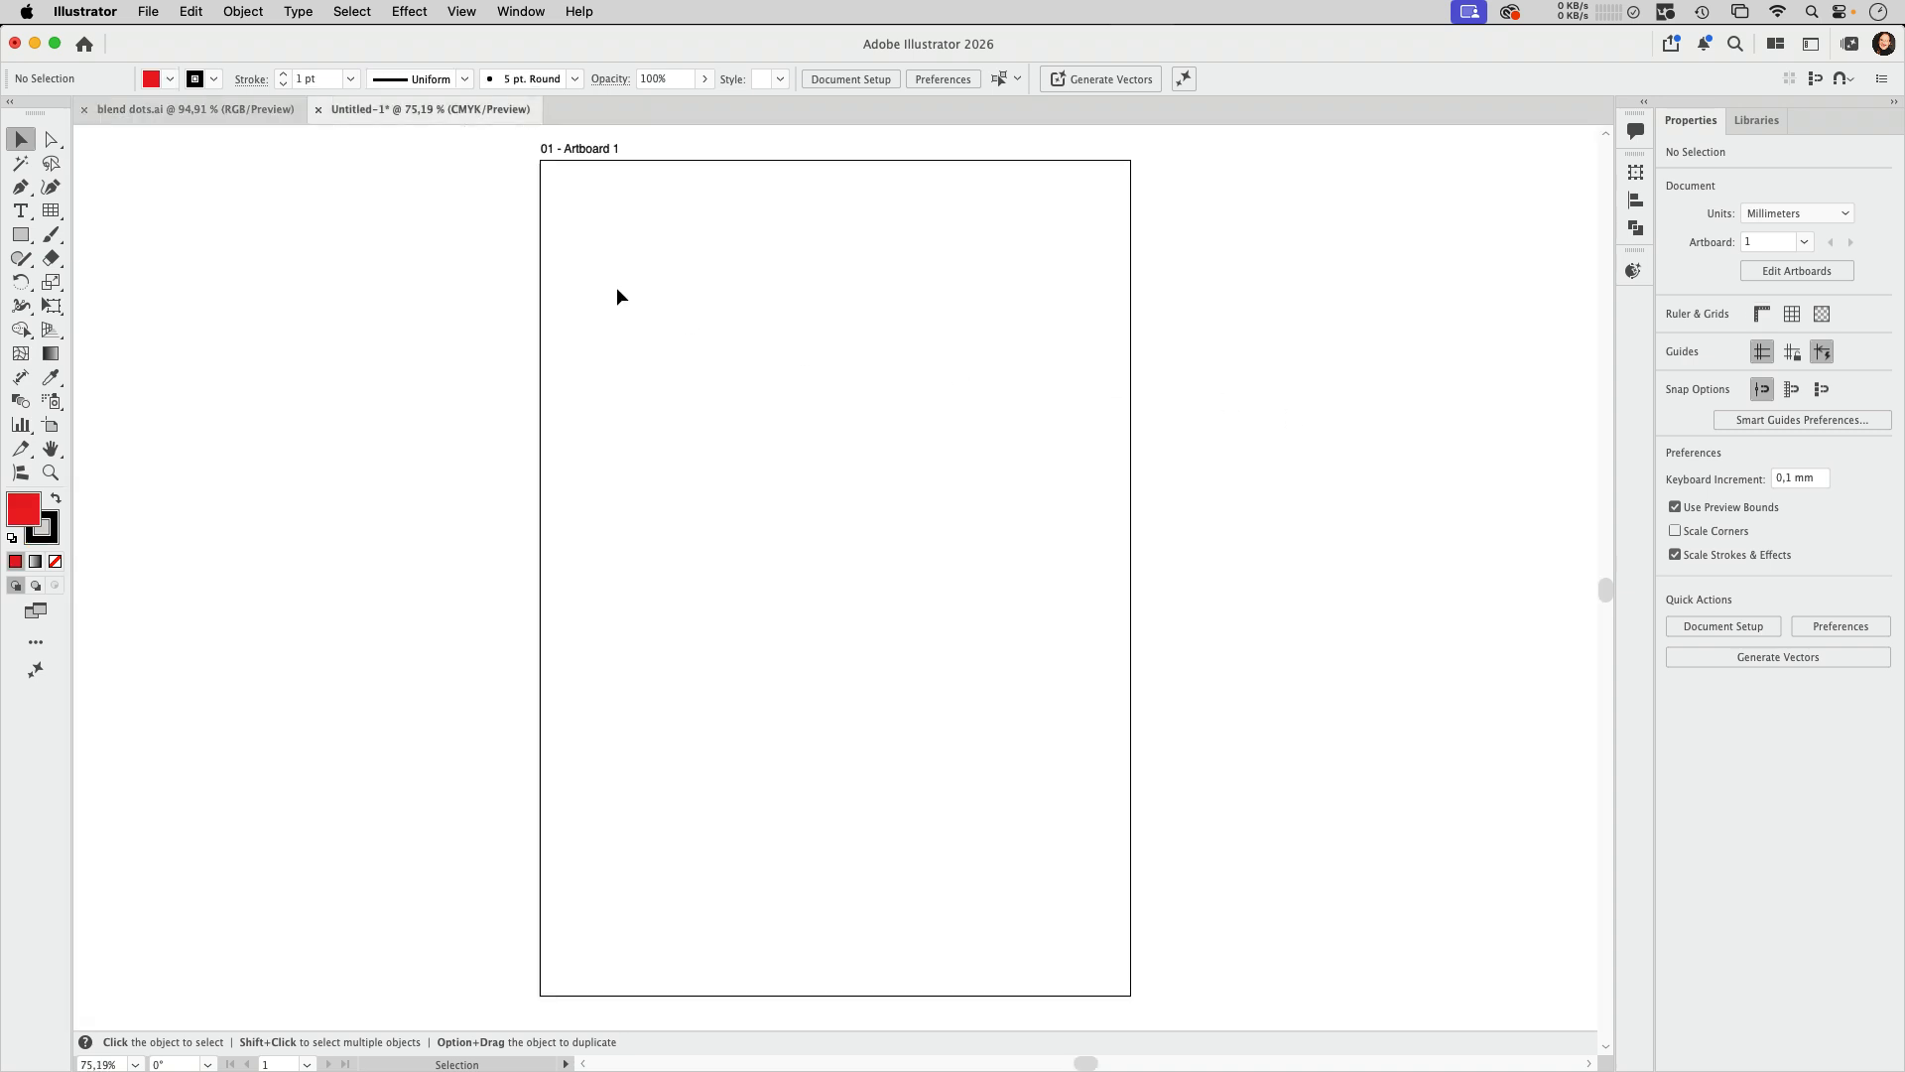
{"action": "left_click", "coordinate": [54, 214]}
{"action": "left_click_drag", "start_coordinate": [648, 319], "coordinate": [988, 632]}
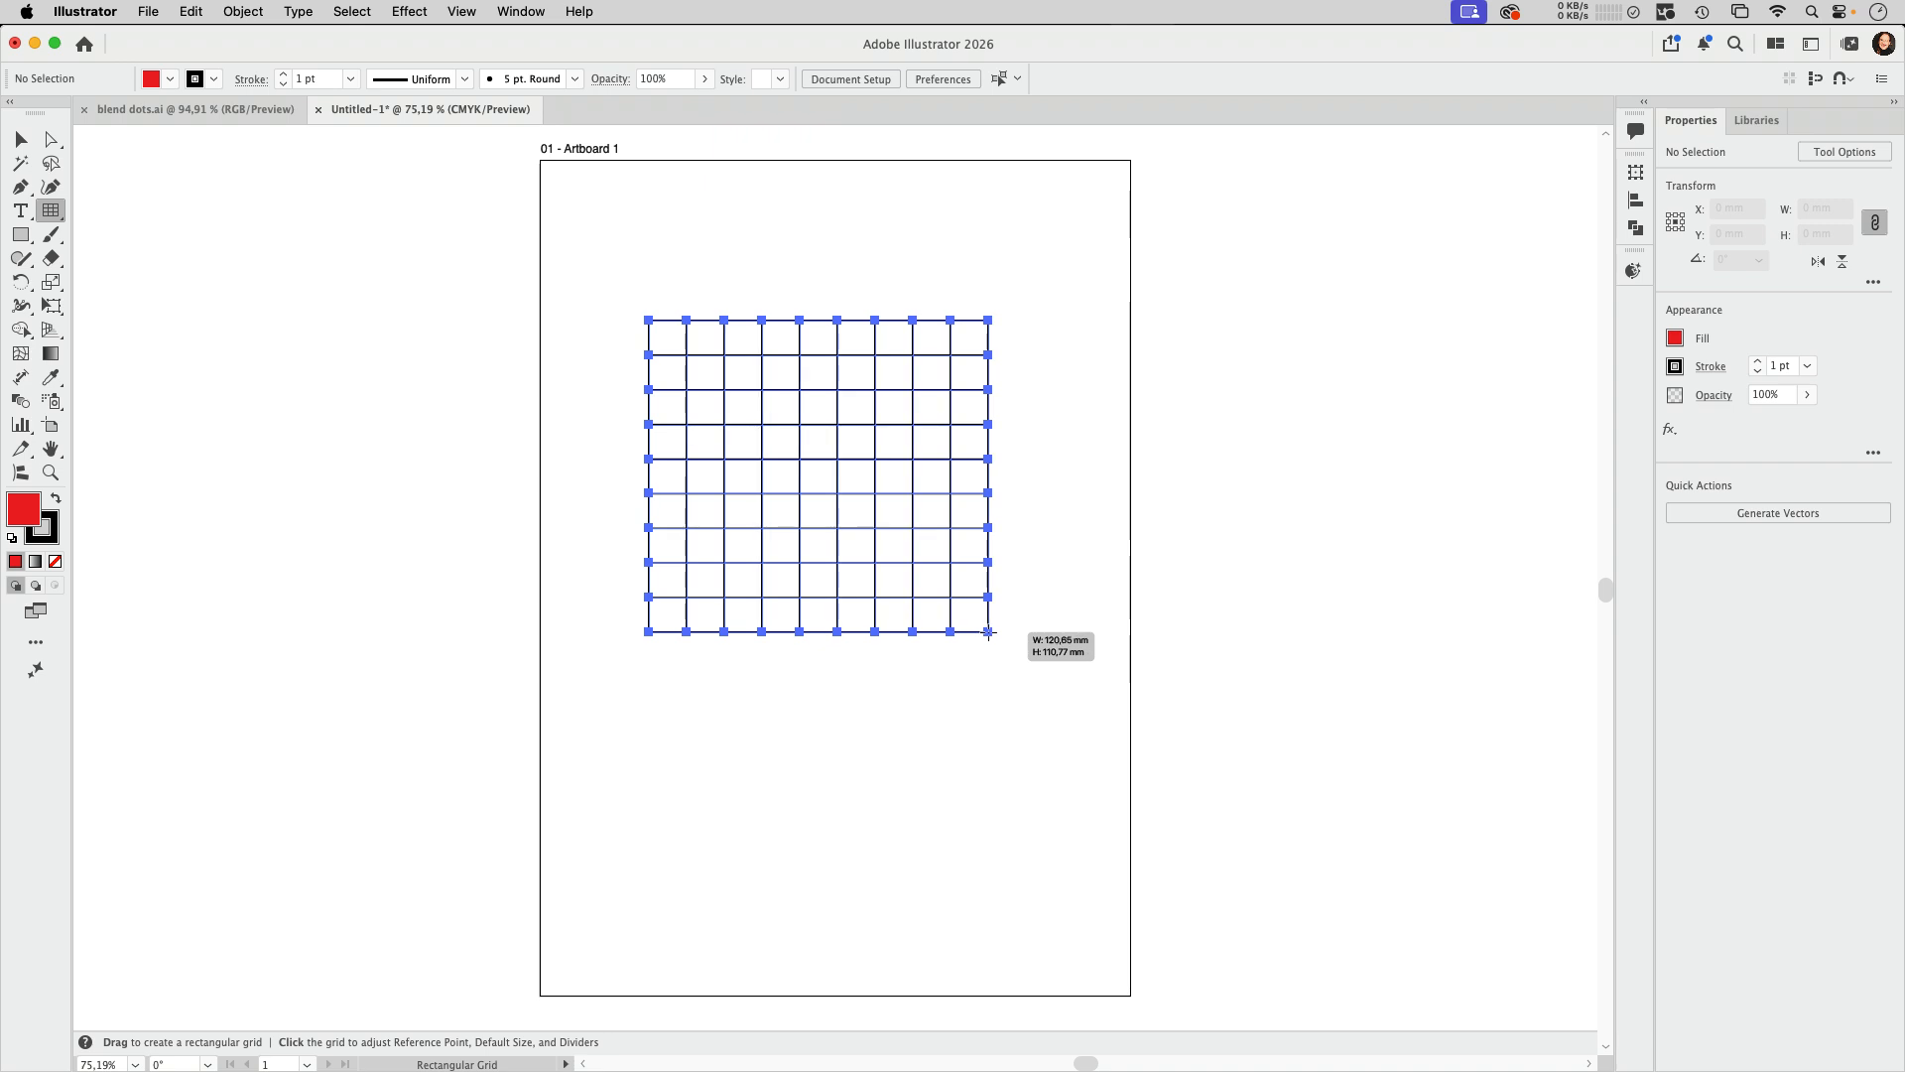
{"action": "key", "text": "Up"}
{"action": "key", "text": "Right"}
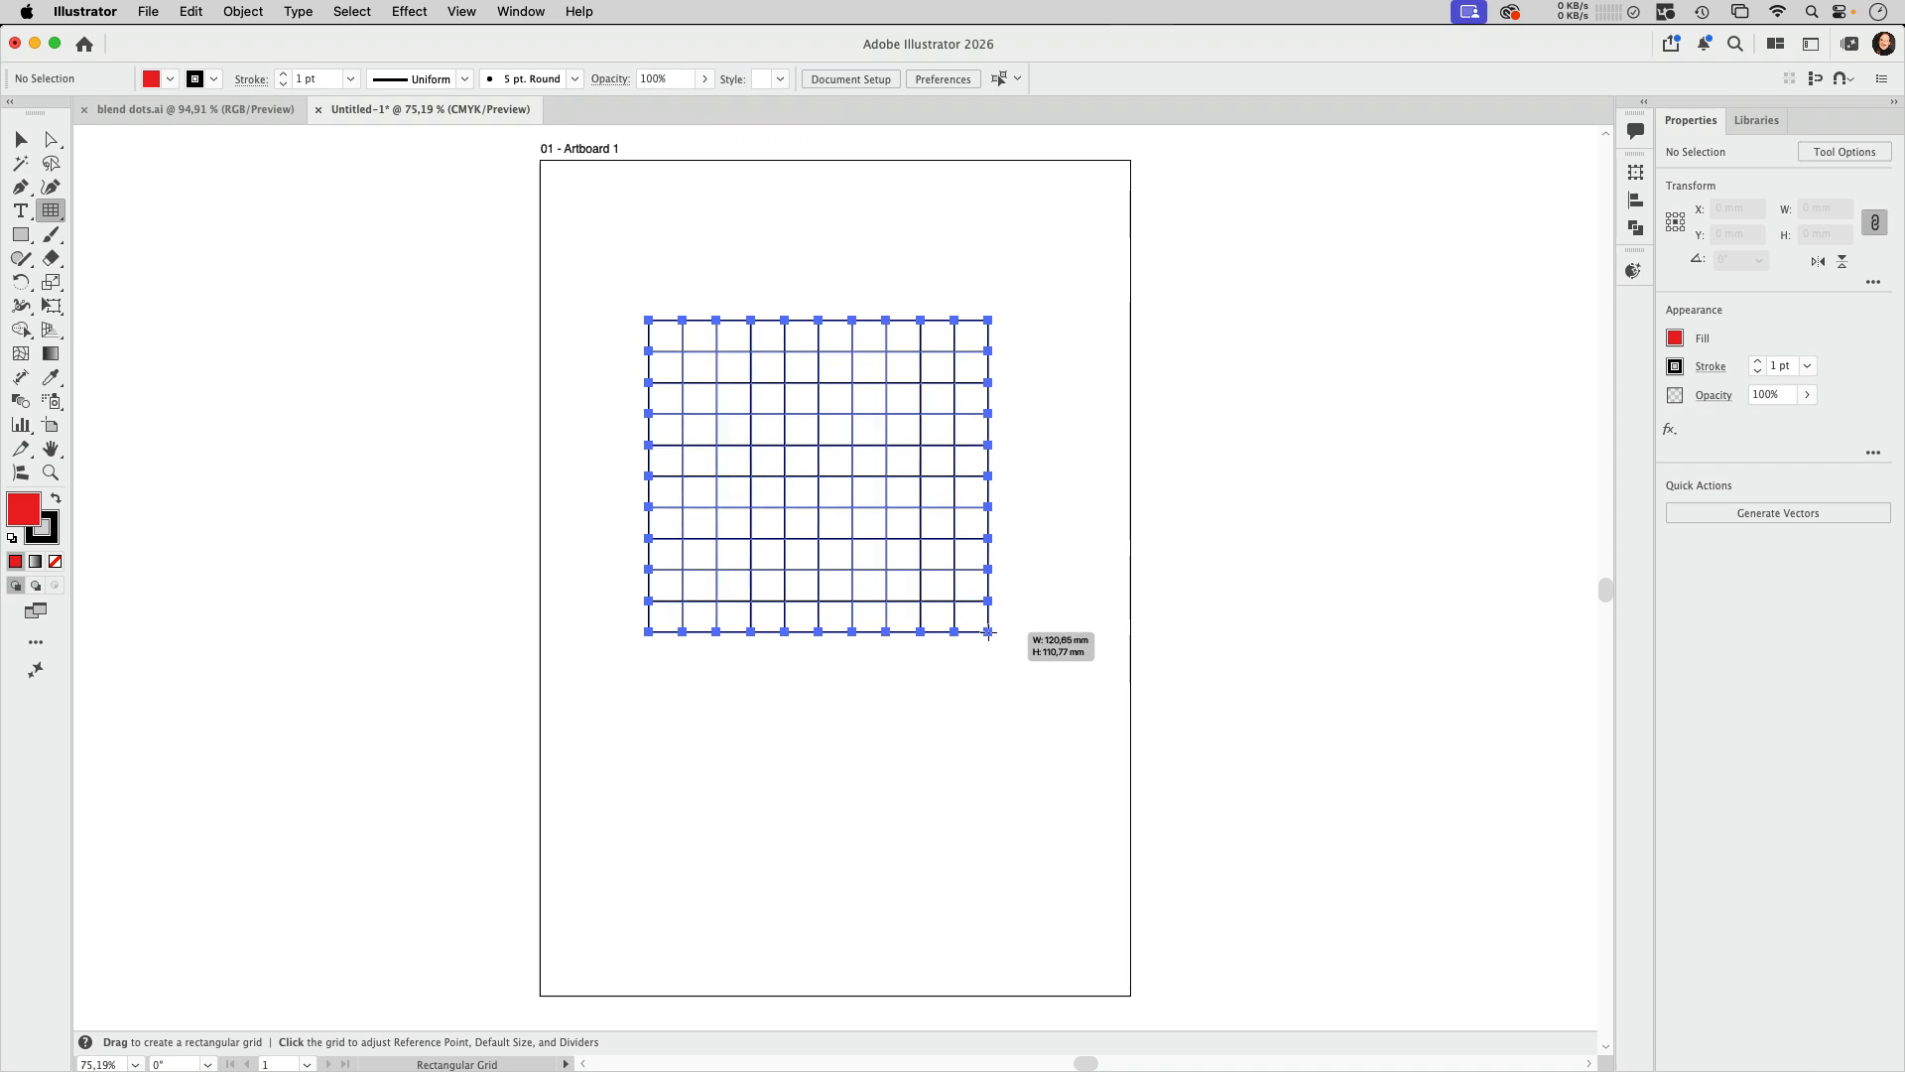
{"action": "mouse_move", "coordinate": [989, 632]}
{"action": "left_mouse_down"}
{"action": "mouse_move", "coordinate": [947, 561]}
{"action": "mouse_move", "coordinate": [1013, 685]}
{"action": "mouse_move", "coordinate": [973, 645]}
{"action": "left_mouse_up"}
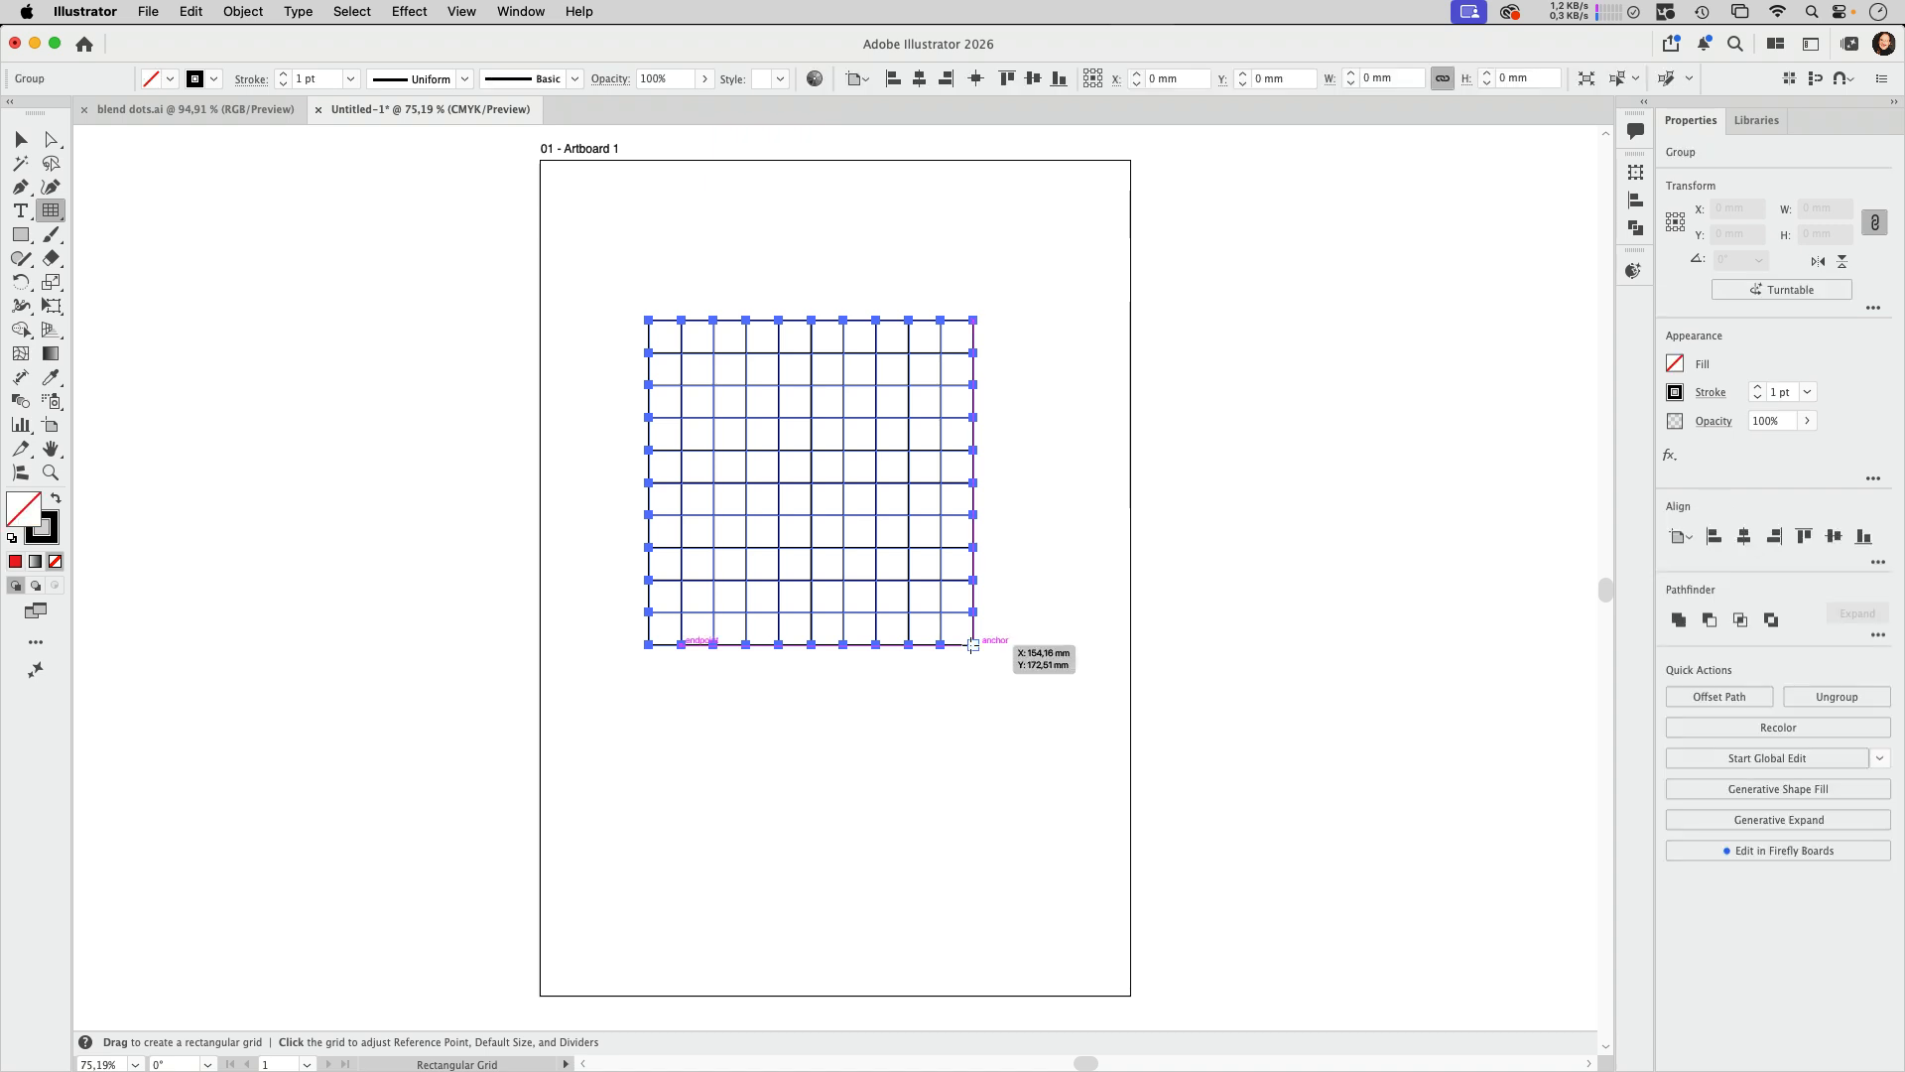
Step: Divide the grid into individual cells with Pathfinder Divide, ungroup them, and test-move the upper-right cell before undoing that move
{"action": "key", "text": "v"}
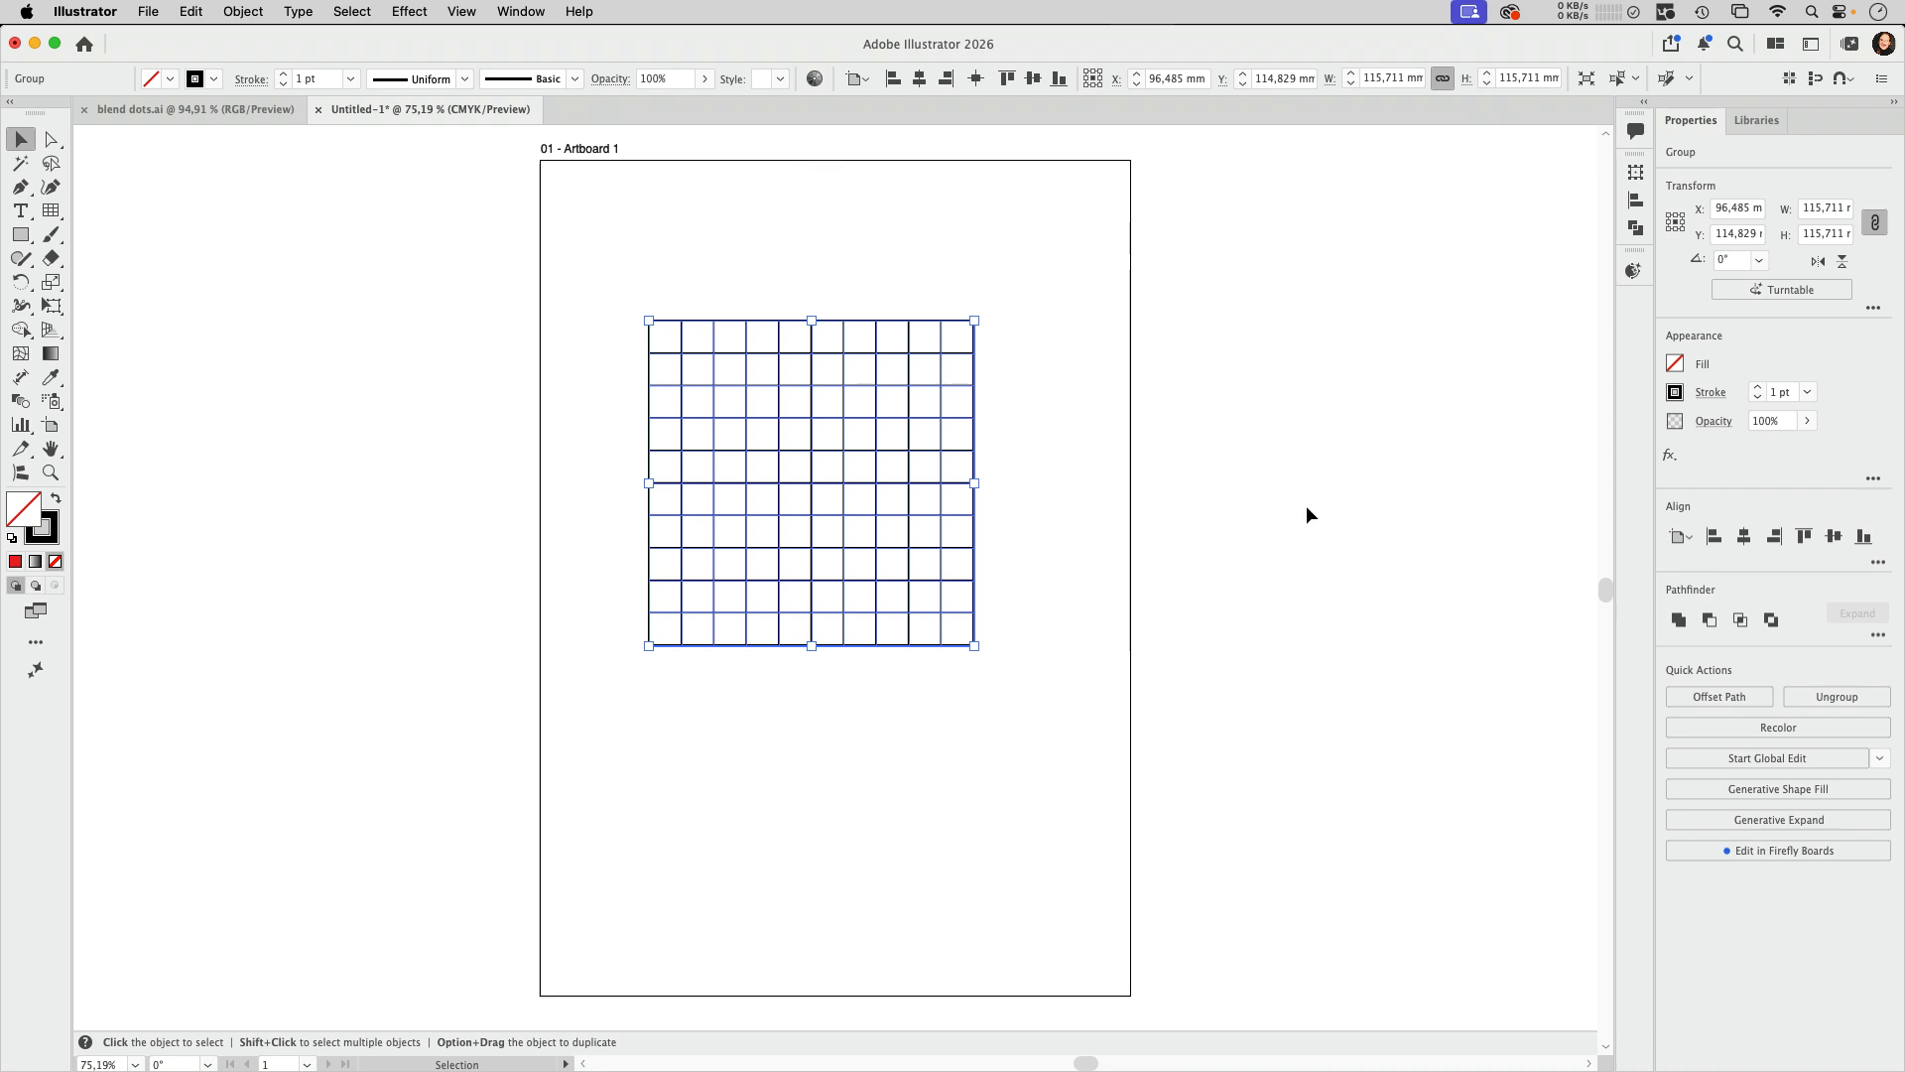
{"action": "left_click", "coordinate": [1878, 636]}
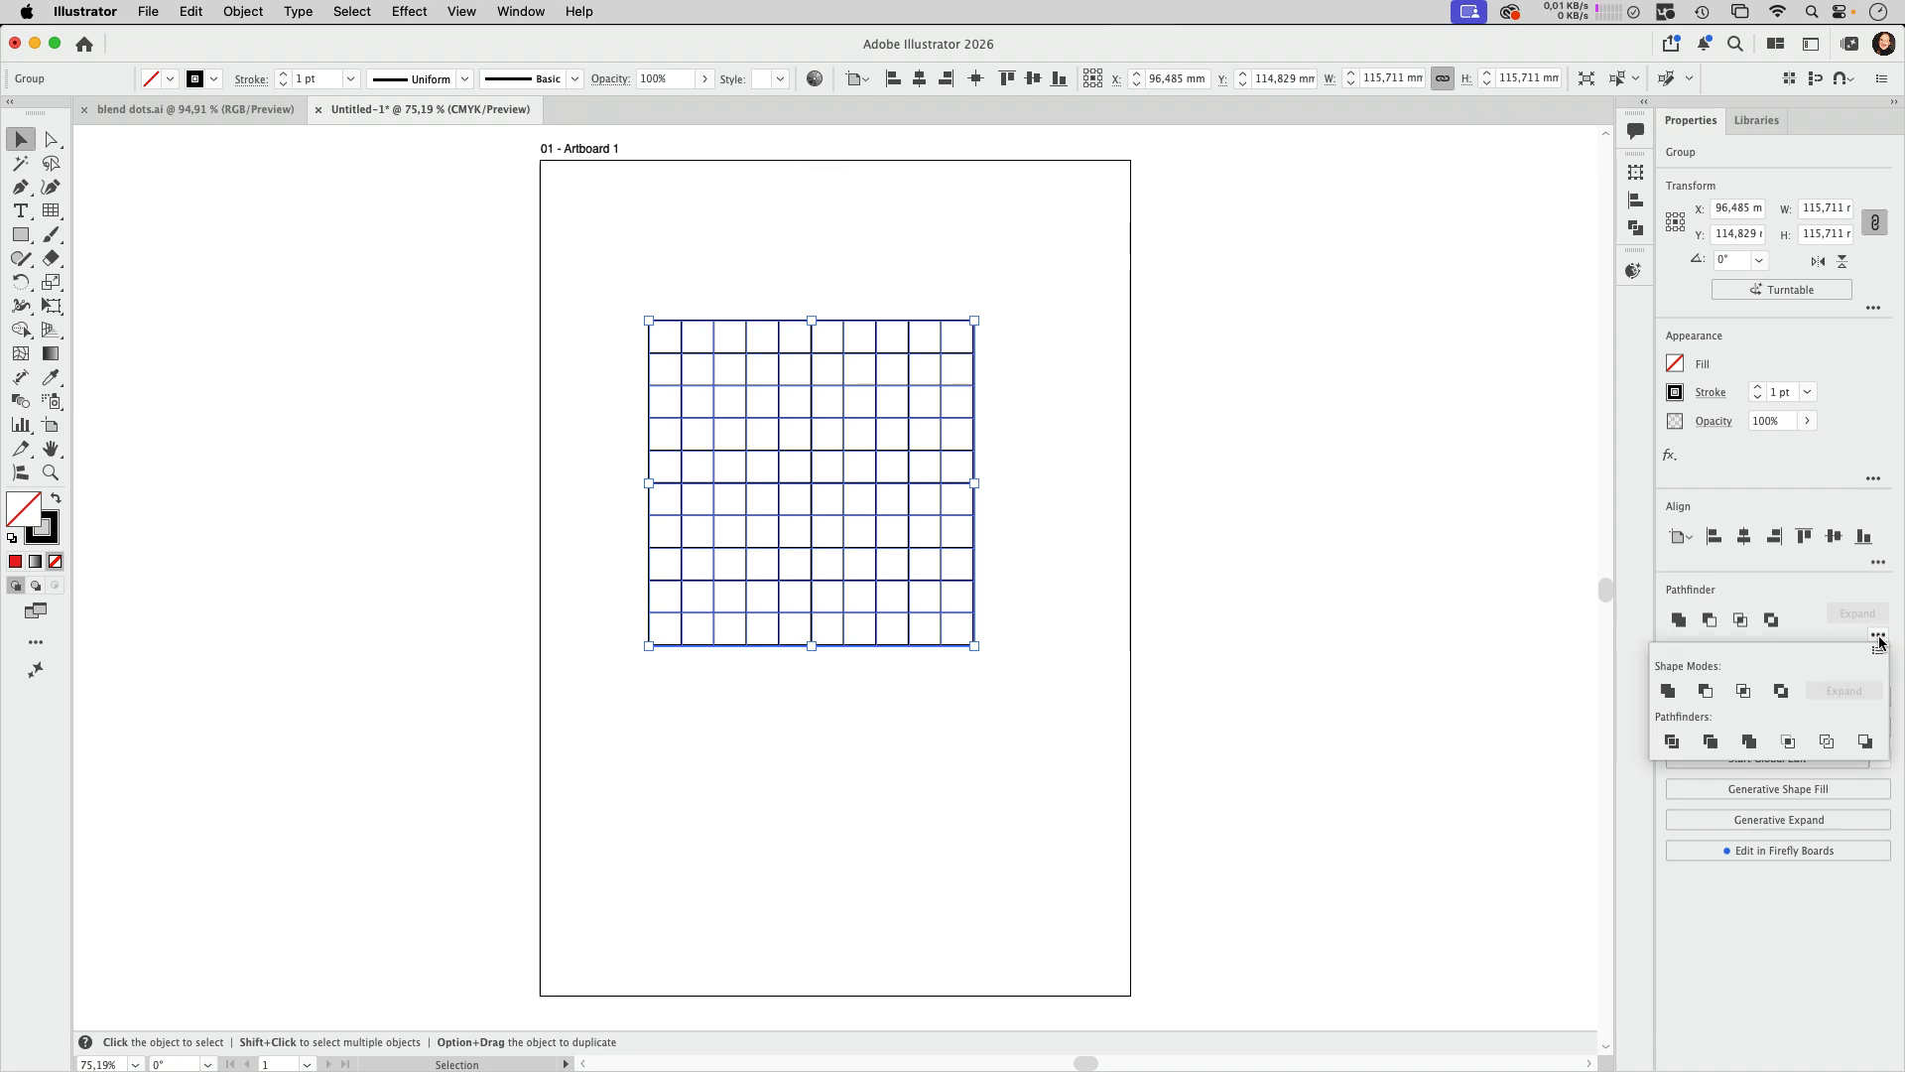
{"action": "left_click", "coordinate": [1673, 749]}
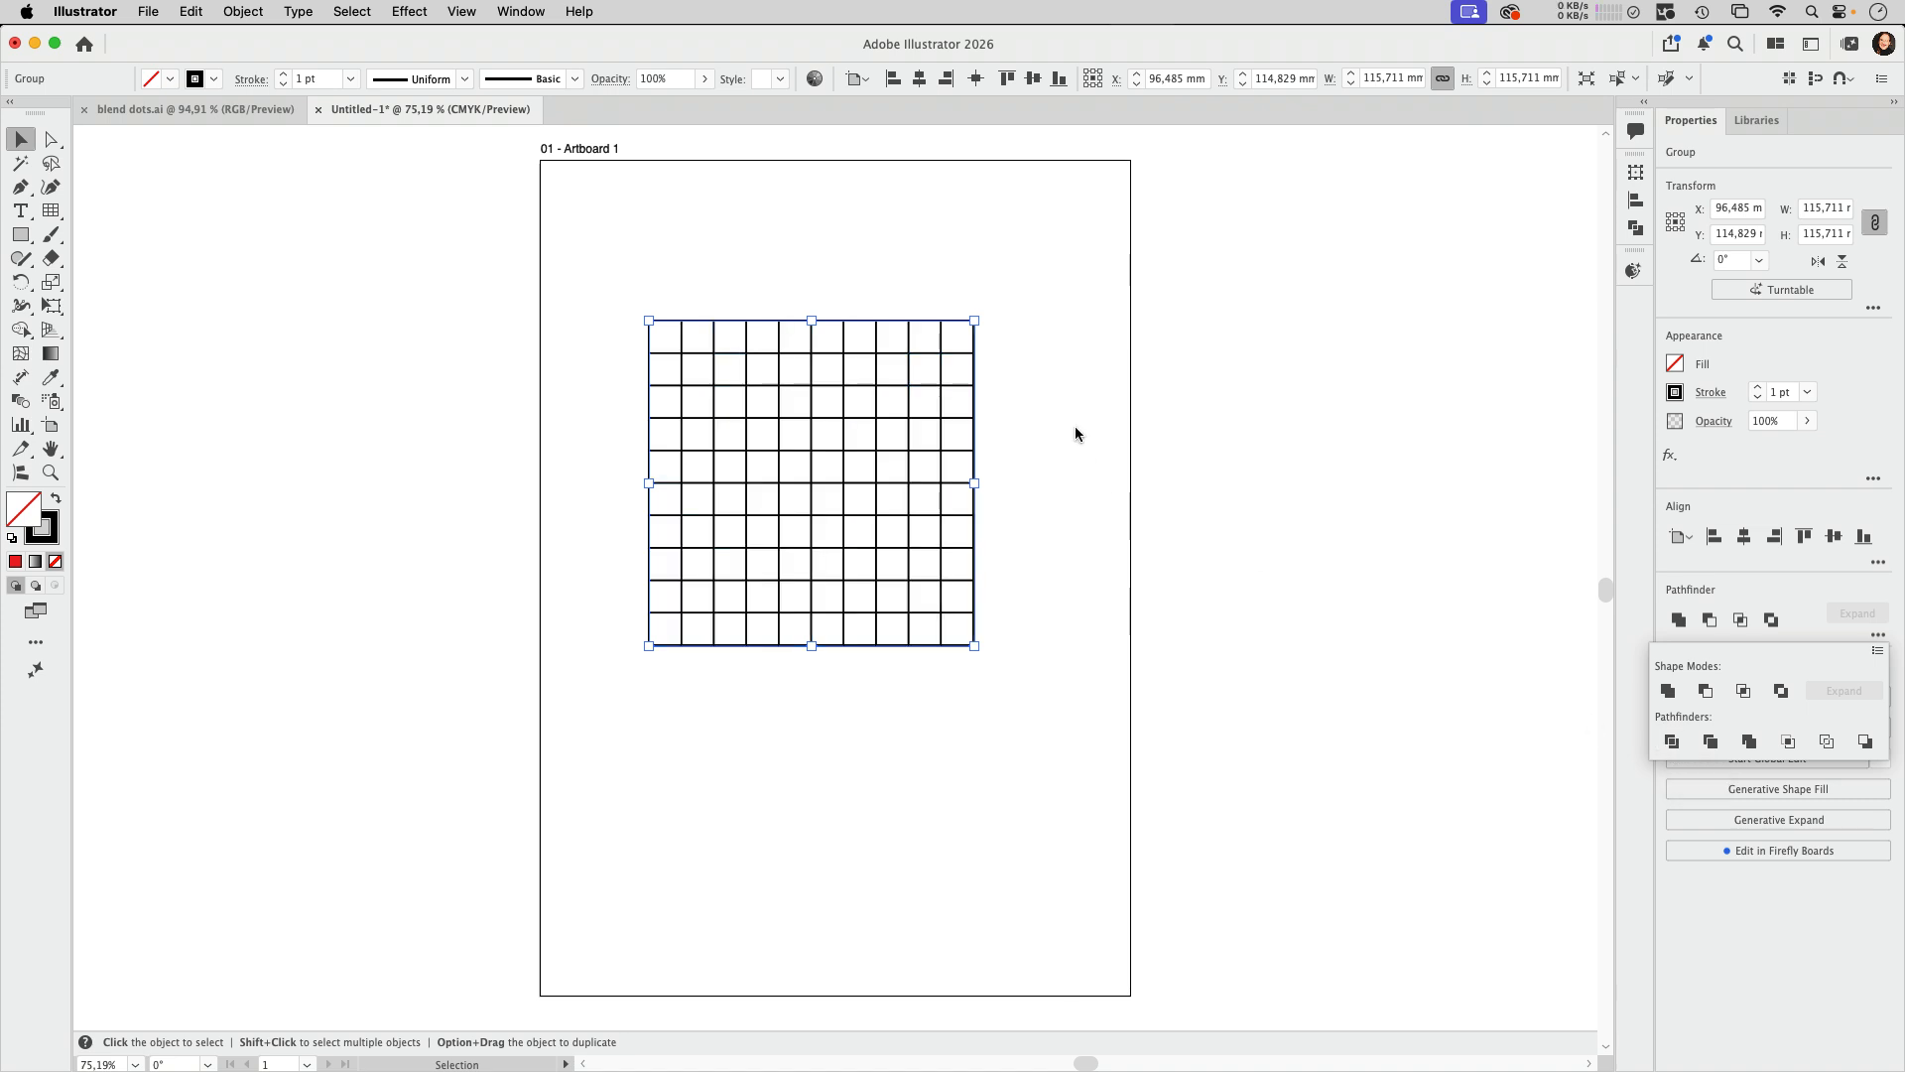
{"action": "left_click", "coordinate": [243, 11]}
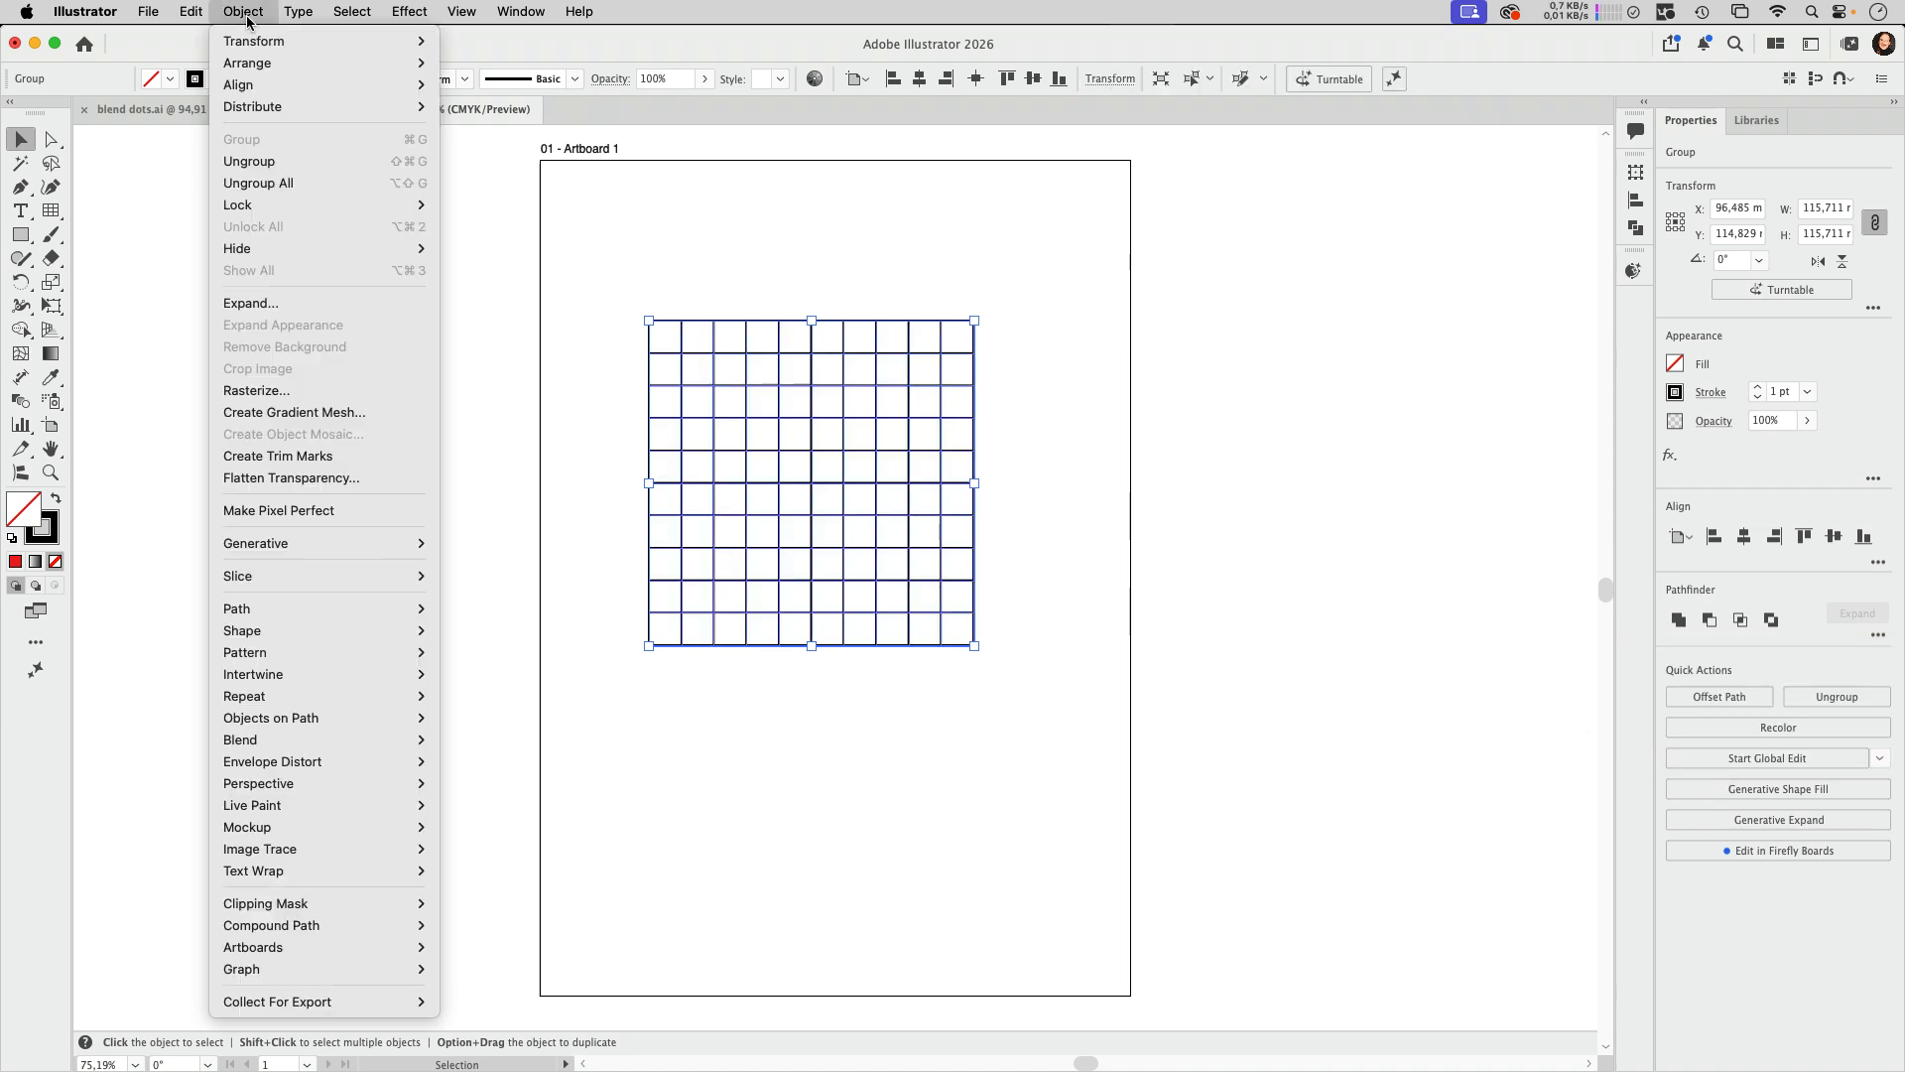
{"action": "left_click", "coordinate": [275, 161]}
{"action": "left_click_drag", "start_coordinate": [975, 333], "coordinate": [1036, 300]}
{"action": "key", "text": "super+z"}
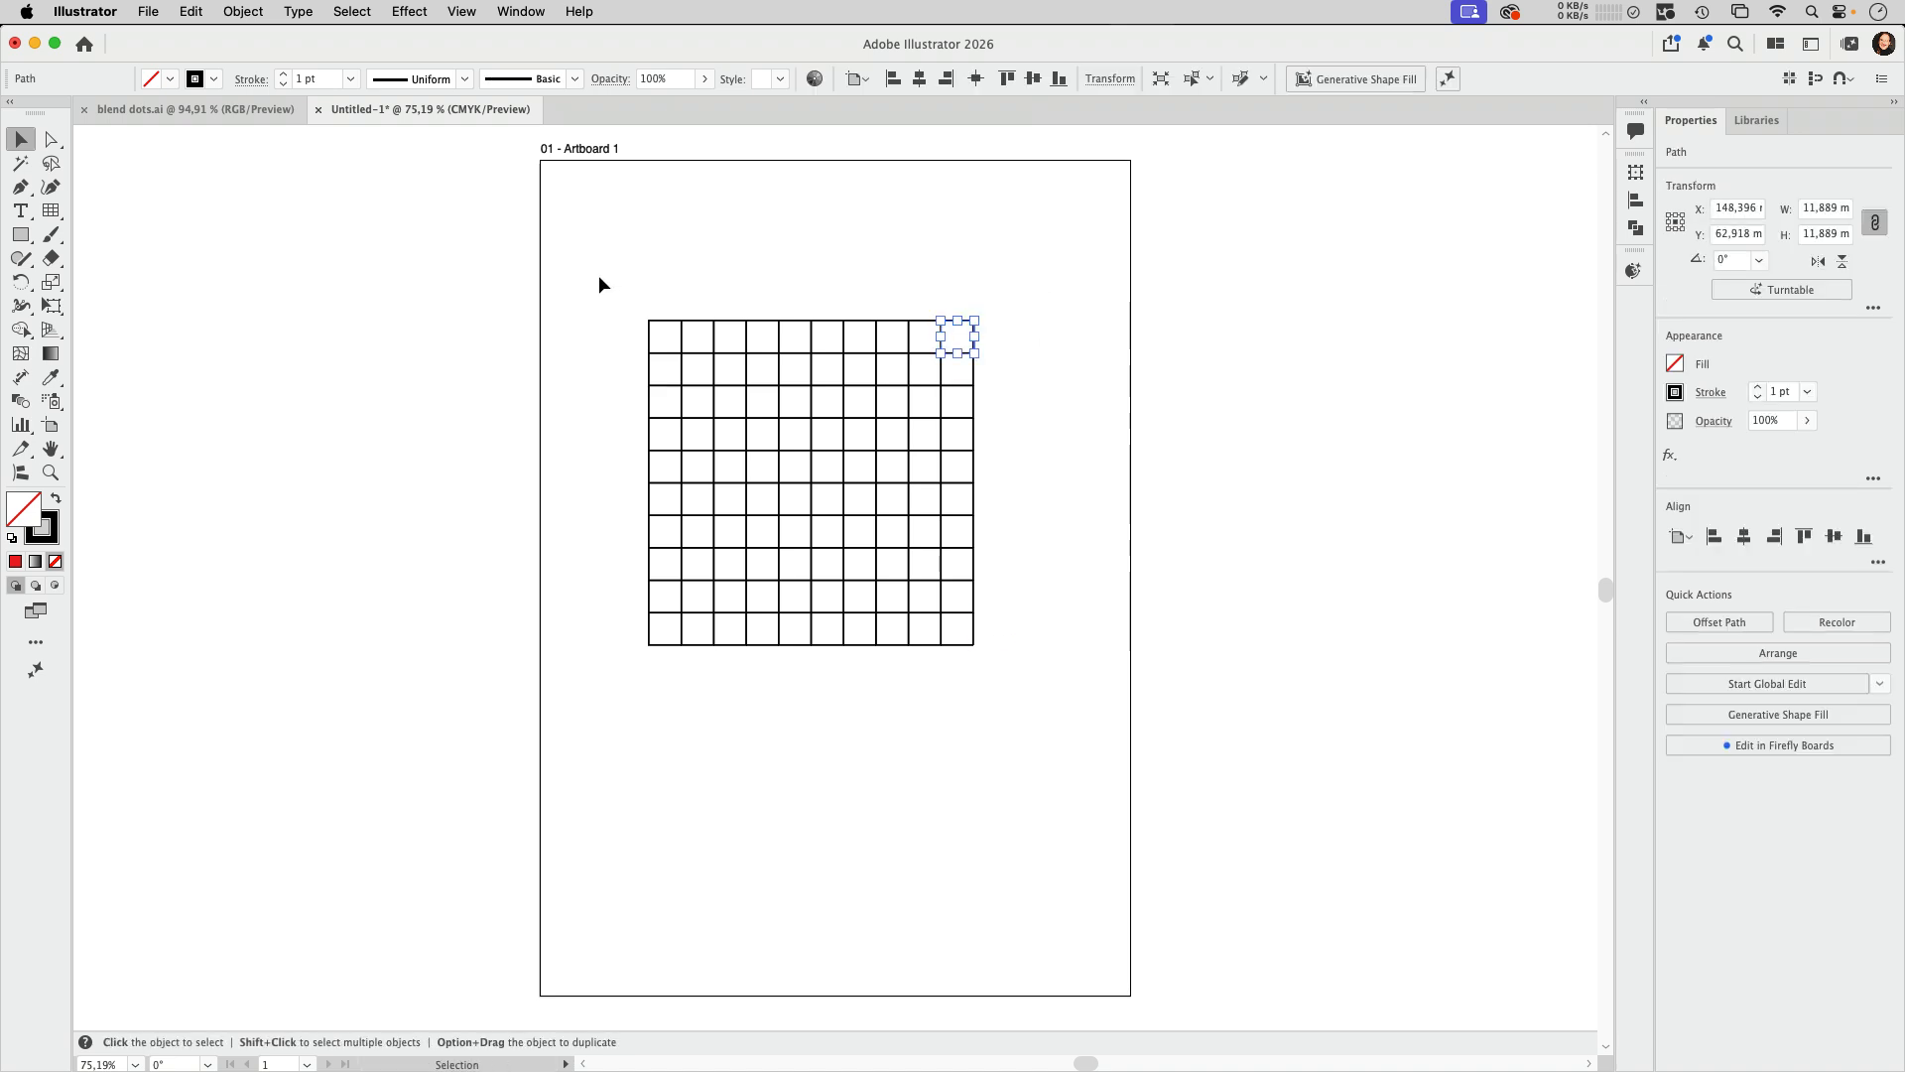
Step: Select all the grid cells and start converting them to ellipses with the Convert to Shape effect
{"action": "left_click_drag", "start_coordinate": [600, 281], "coordinate": [1054, 645]}
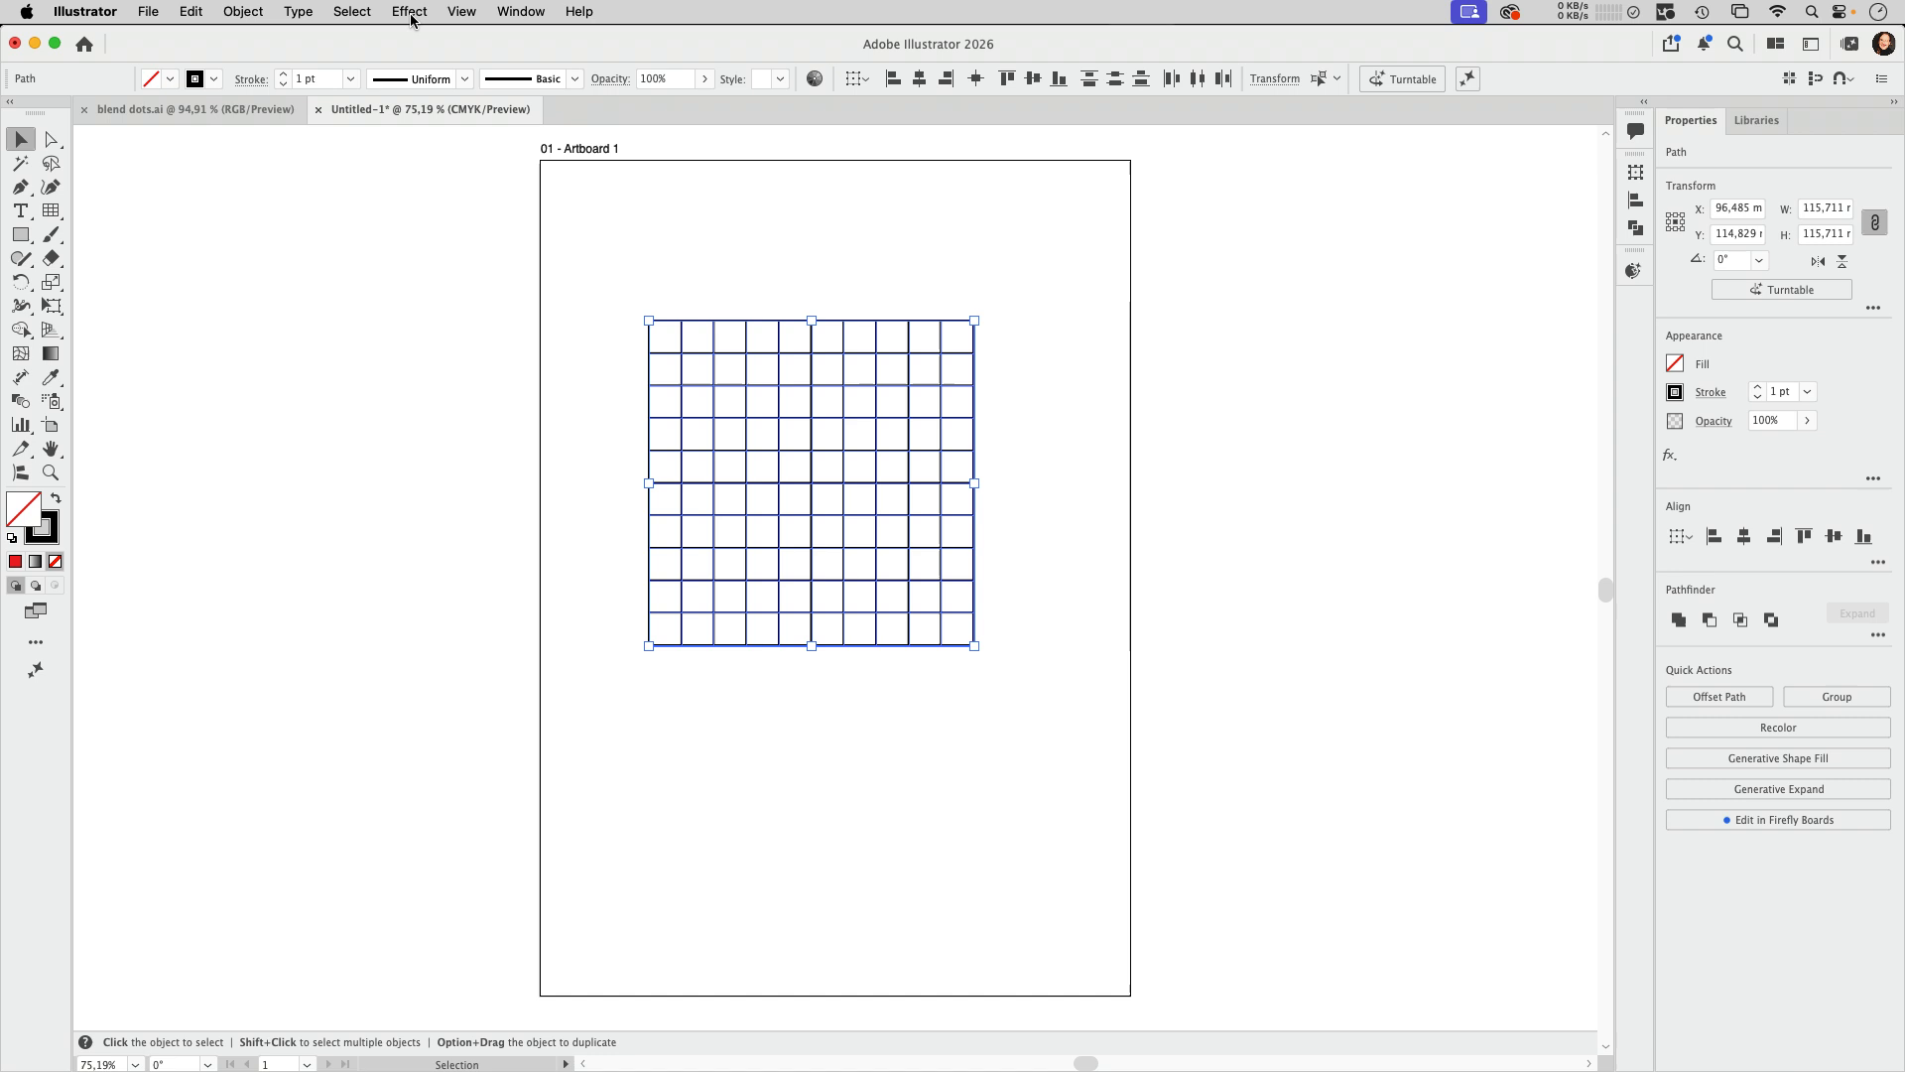
{"action": "left_click", "coordinate": [409, 12]}
{"action": "mouse_move", "coordinate": [443, 171]}
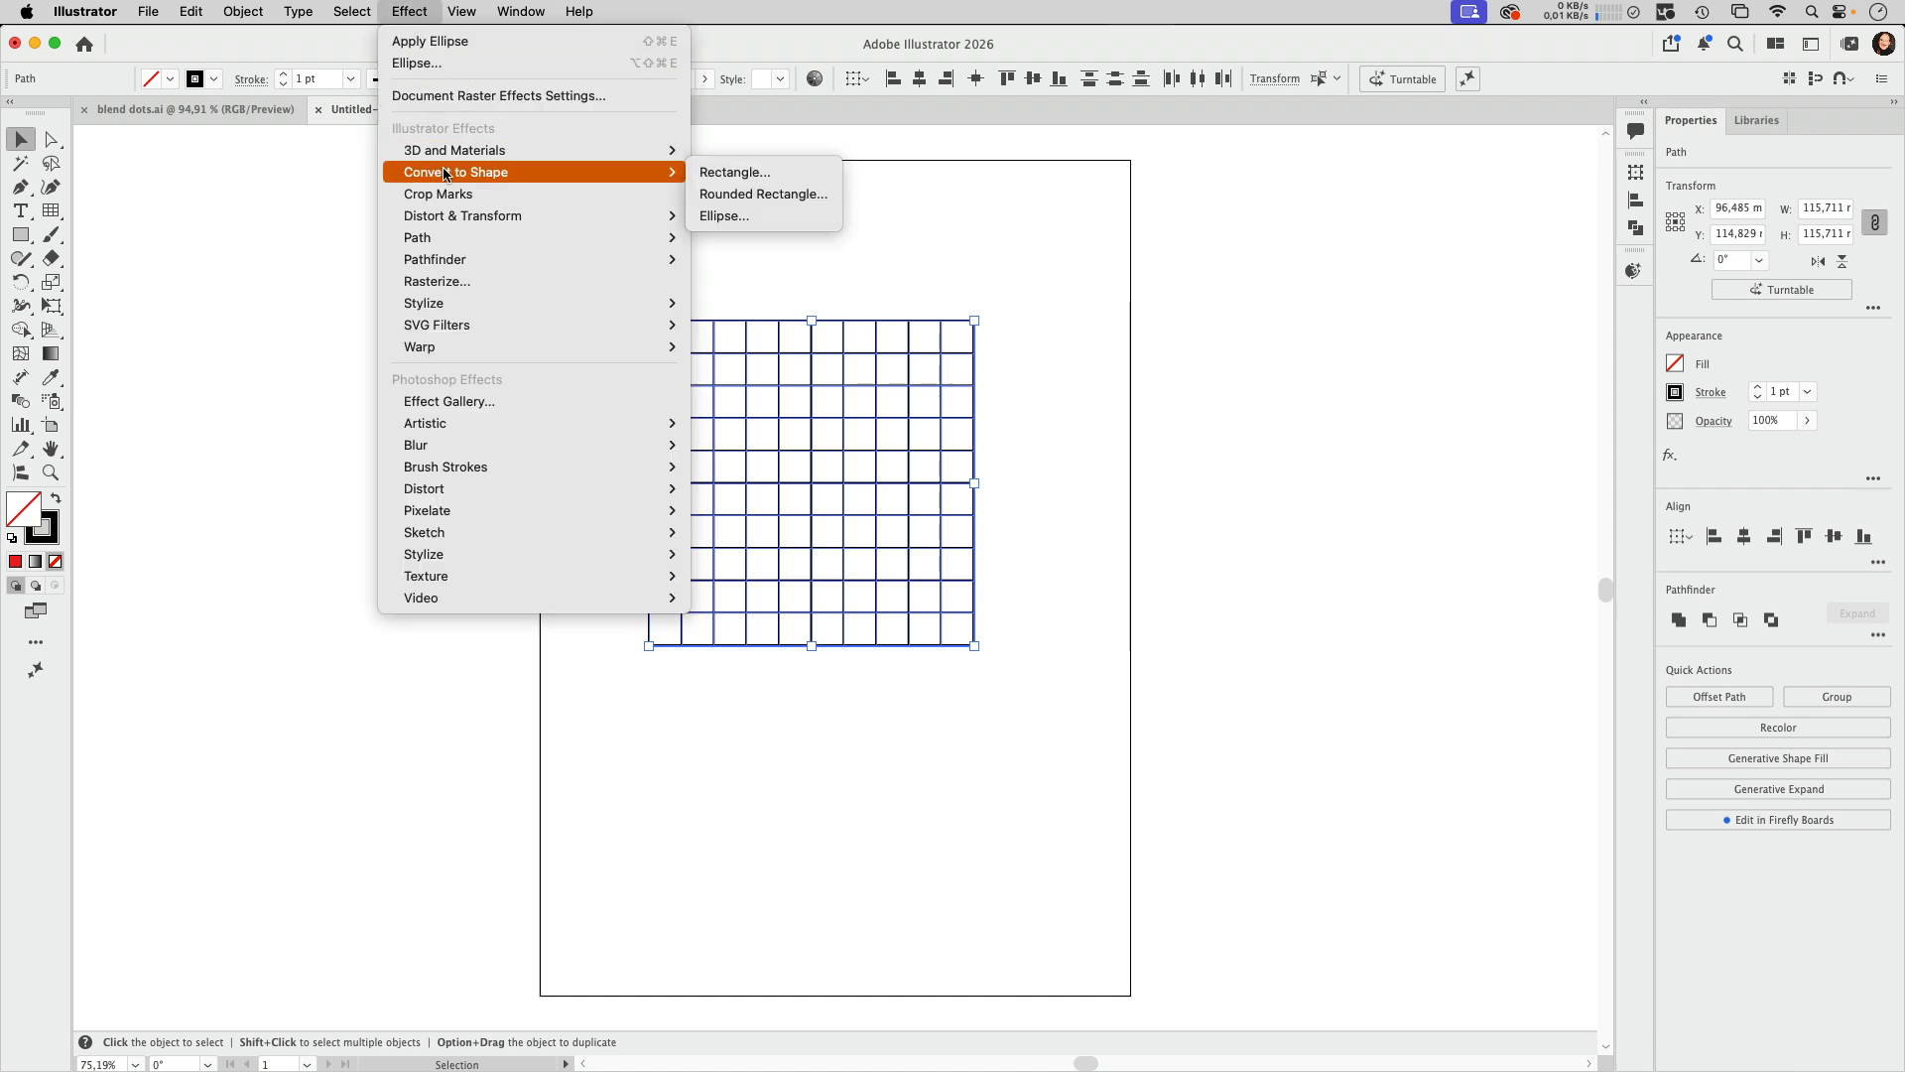
{"action": "left_click", "coordinate": [752, 215]}
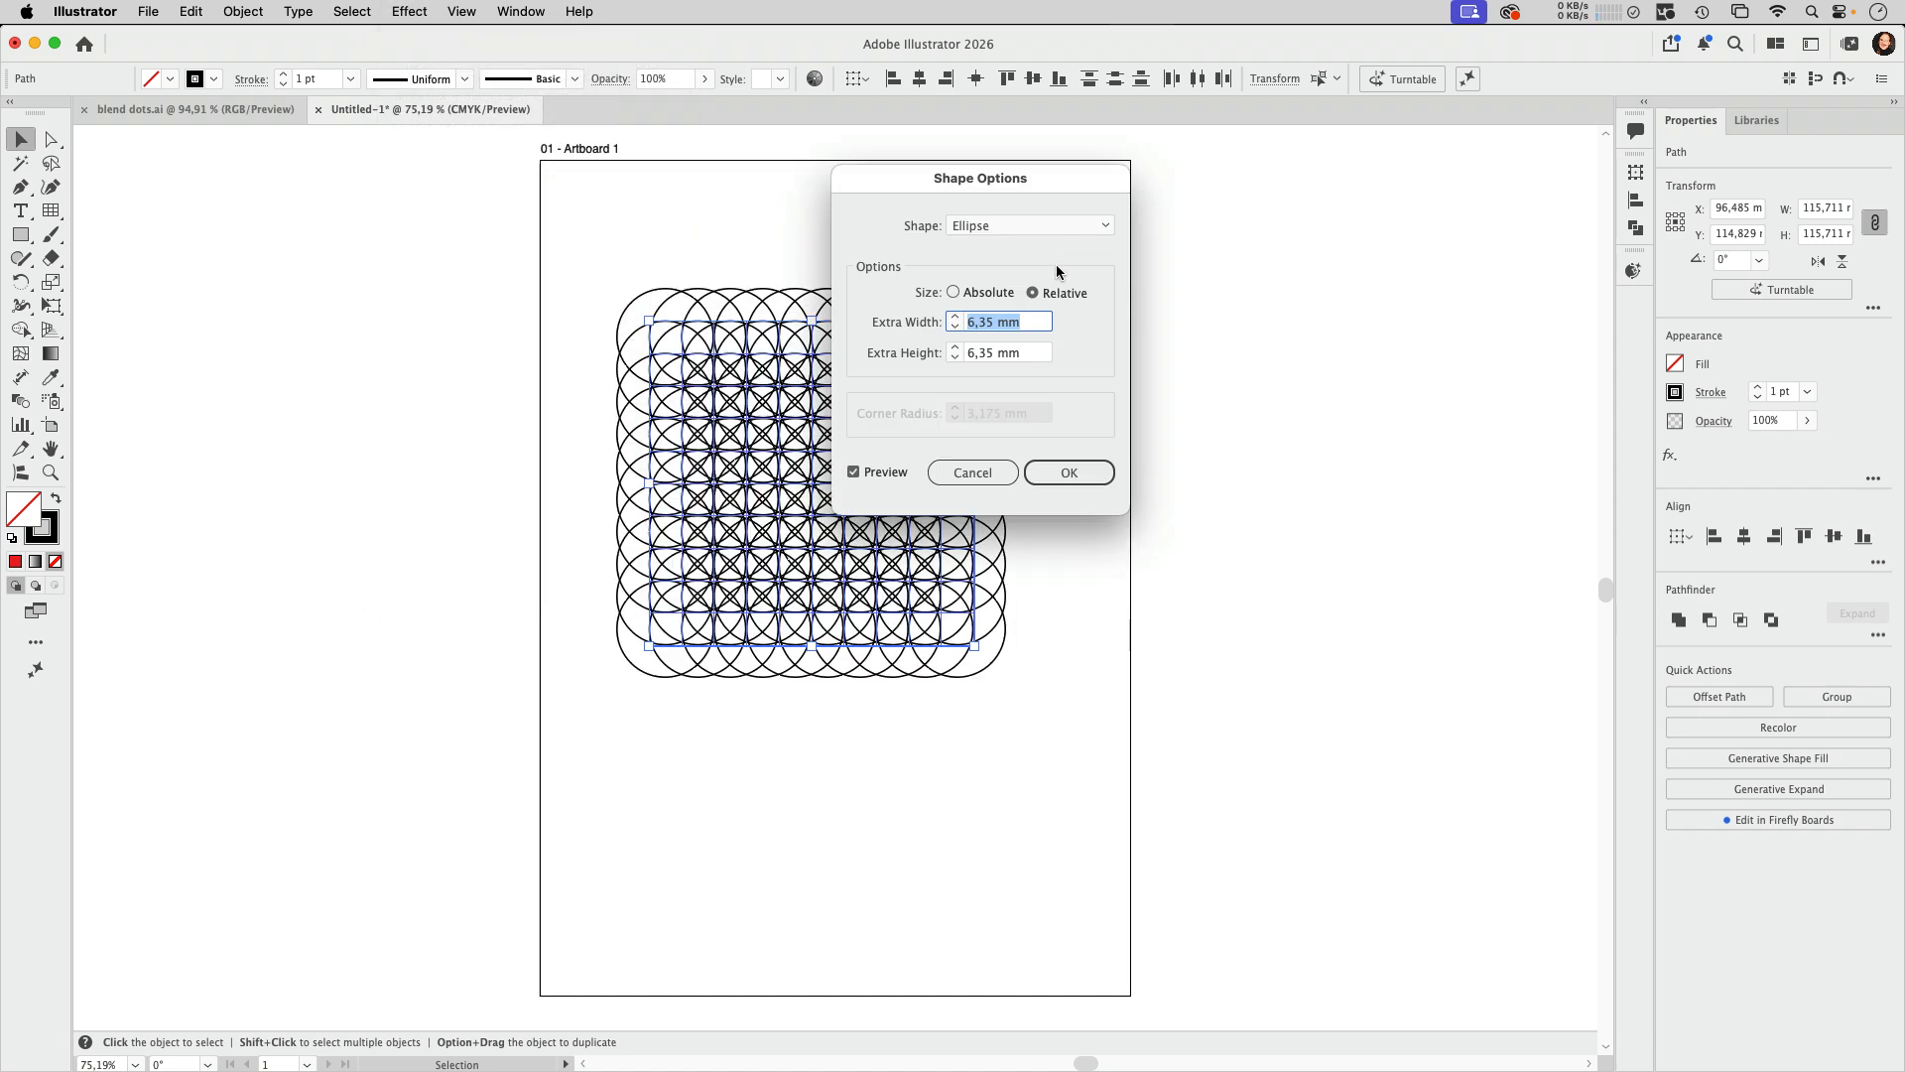
Step: Set the ellipse effect's extra width and extra height to -3 mm
{"action": "type", "text": "3 mm"}
{"action": "left_click", "coordinate": [955, 327]}
{"action": "left_click", "coordinate": [955, 326]}
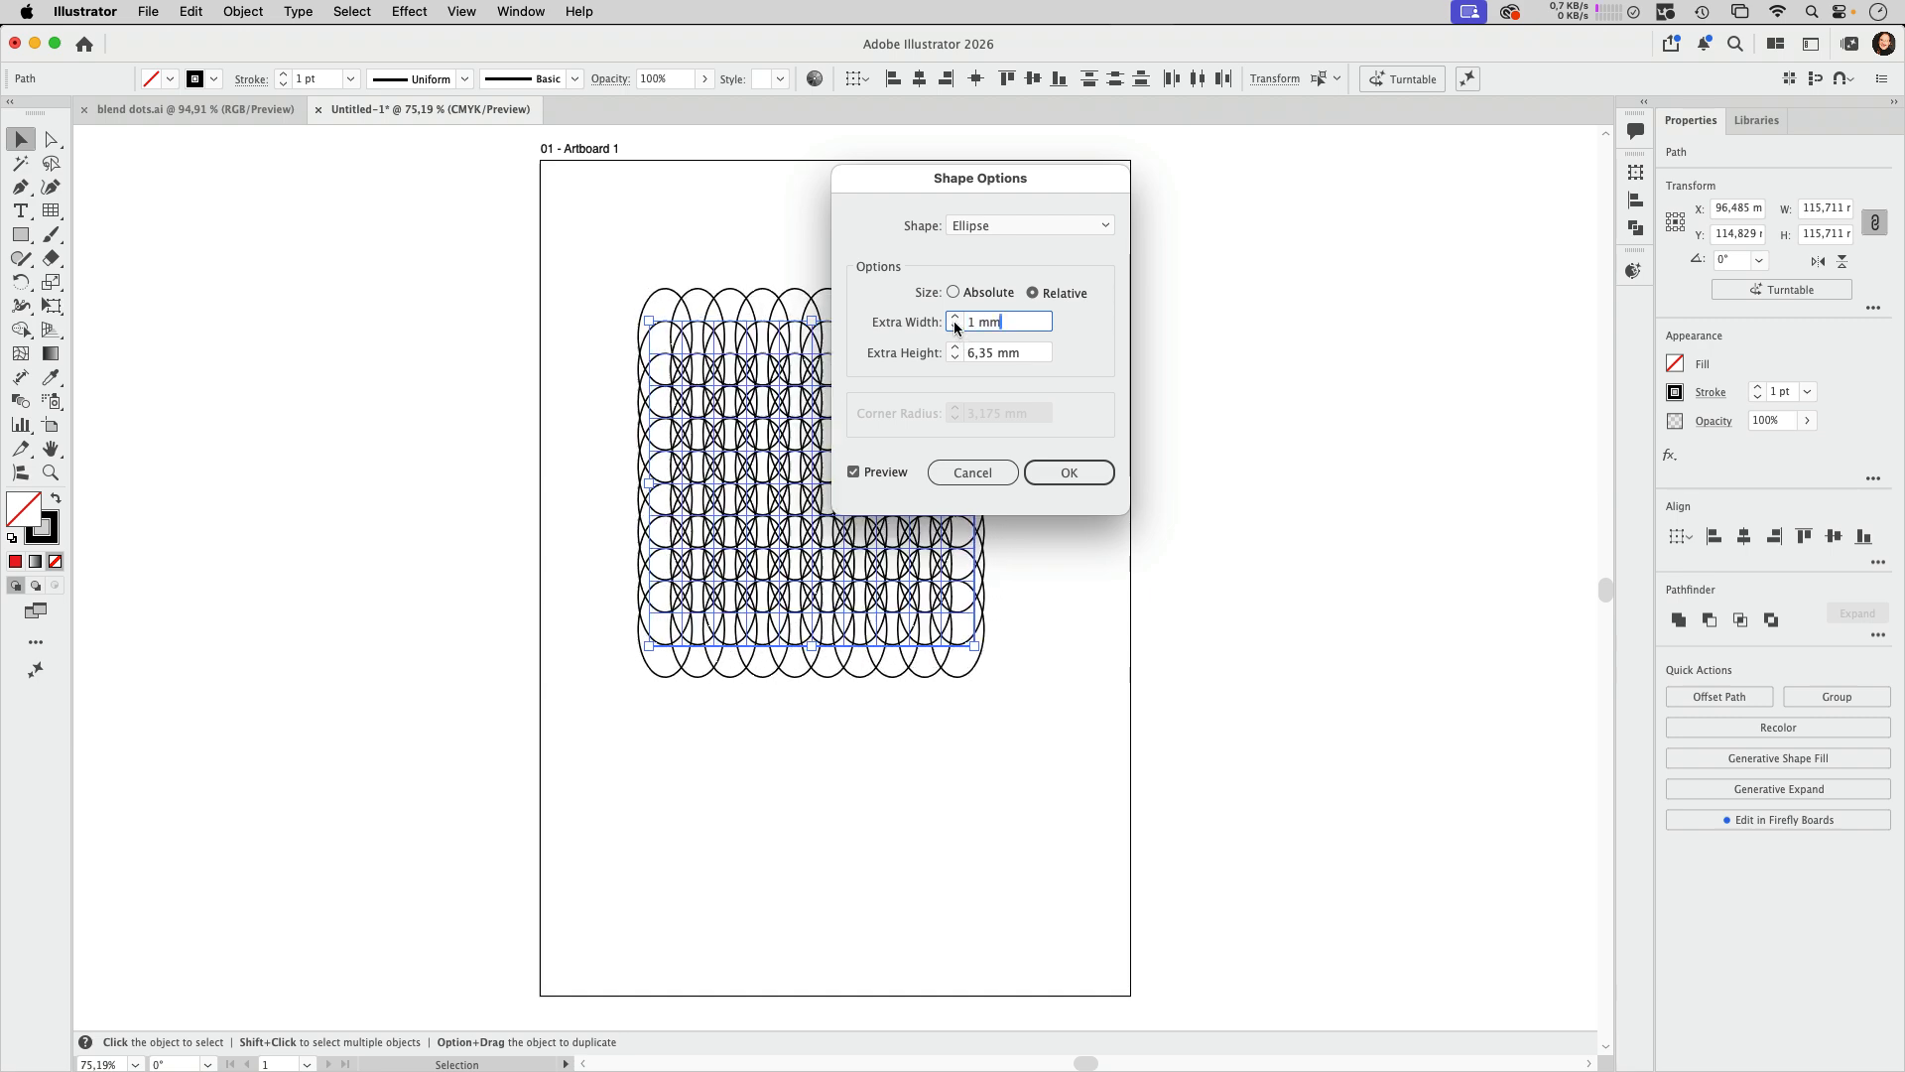
{"action": "left_click", "coordinate": [955, 327]}
{"action": "left_click", "coordinate": [955, 326]}
{"action": "left_click", "coordinate": [956, 327]}
{"action": "left_click", "coordinate": [955, 325]}
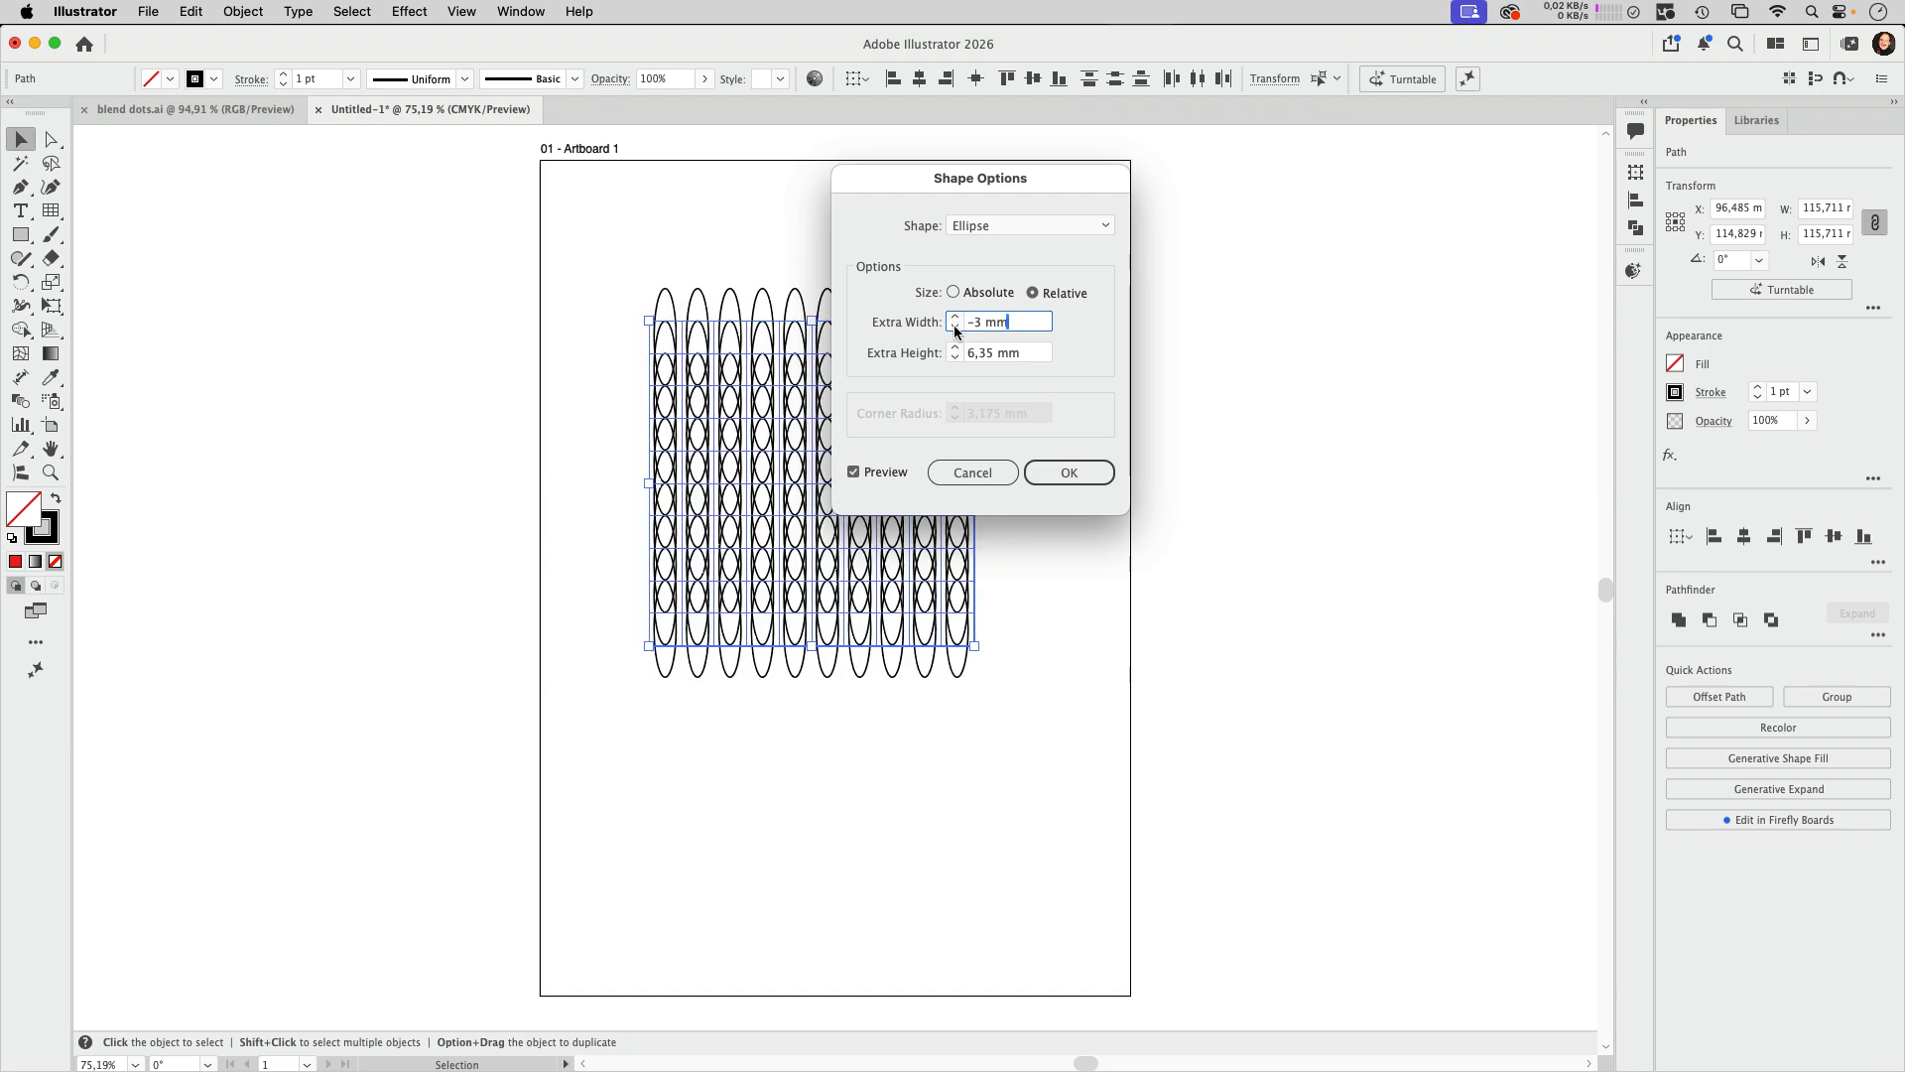
{"action": "left_click", "coordinate": [953, 356]}
{"action": "left_click", "coordinate": [953, 356]}
{"action": "left_click", "coordinate": [954, 356]}
{"action": "left_click", "coordinate": [953, 357]}
{"action": "left_click", "coordinate": [953, 358]}
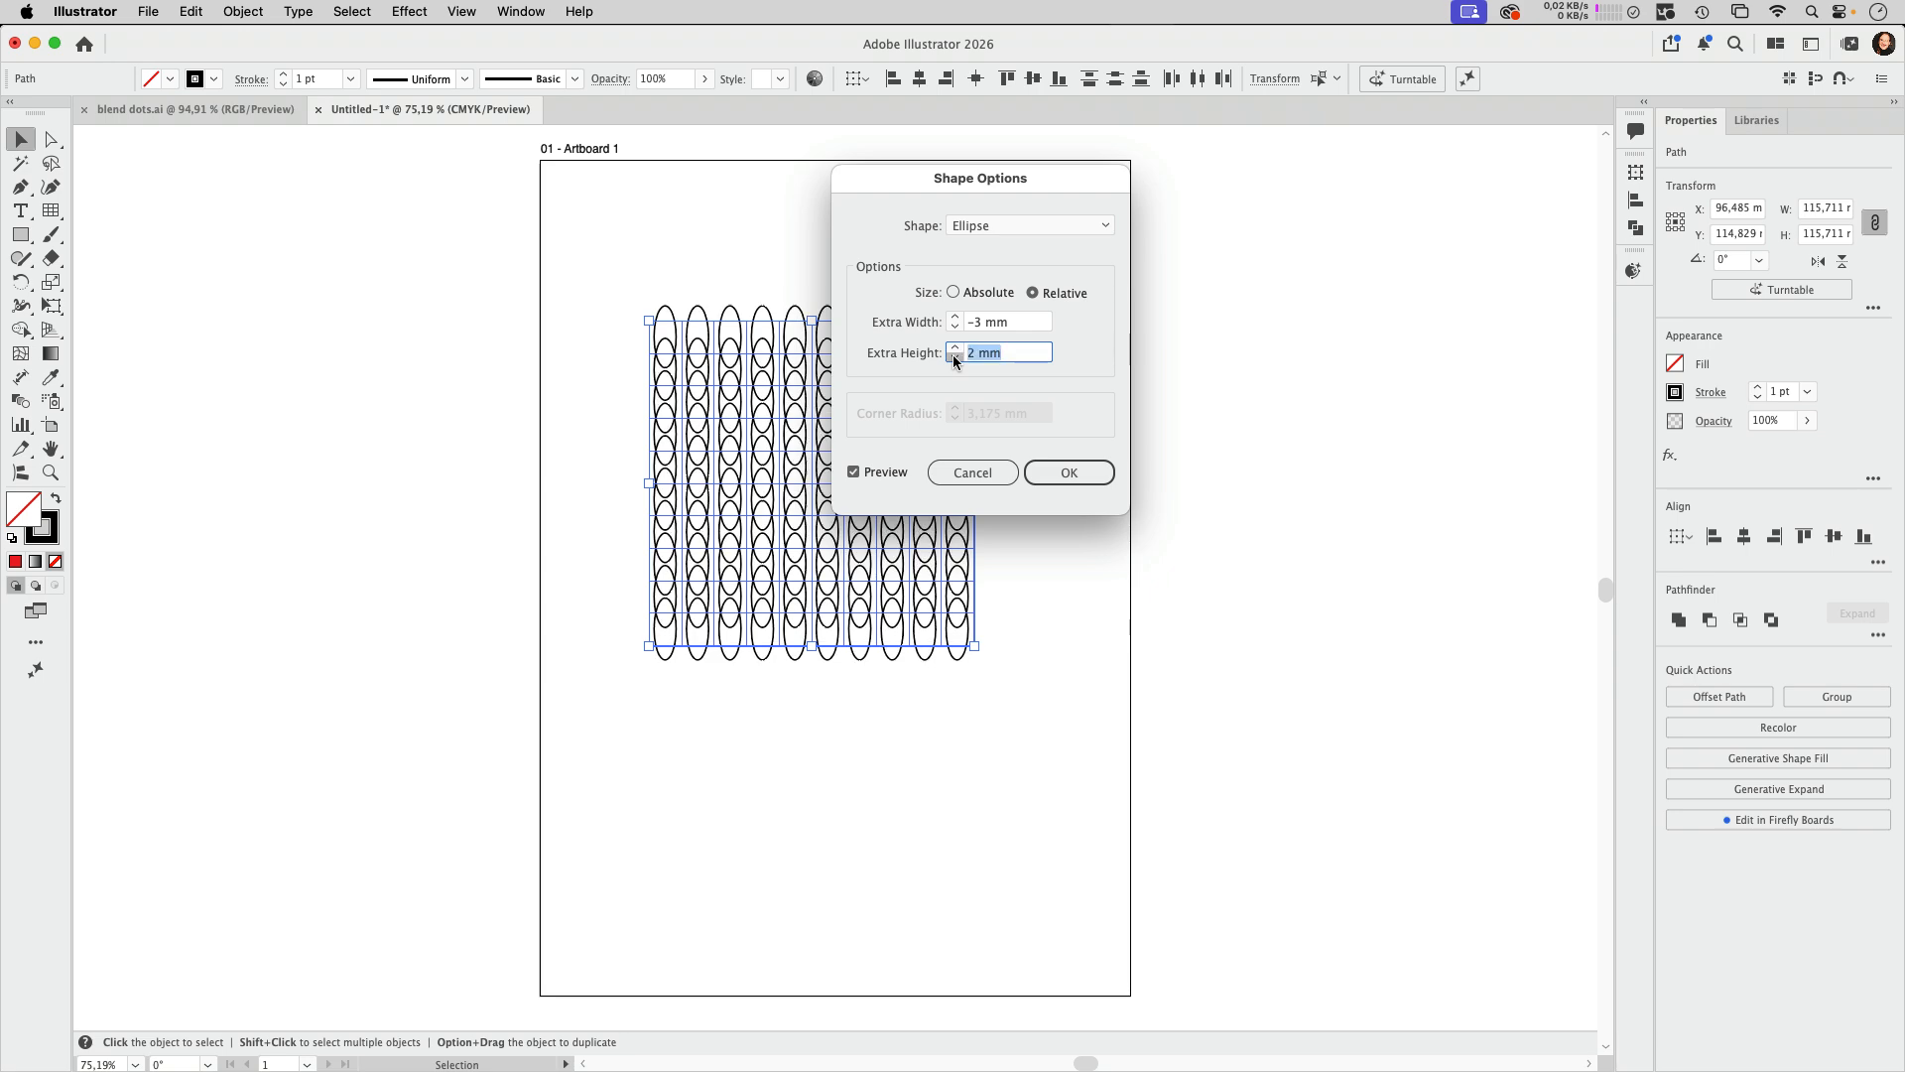
{"action": "left_click", "coordinate": [954, 357]}
{"action": "left_click", "coordinate": [954, 357]}
{"action": "left_click", "coordinate": [954, 357]}
{"action": "left_click", "coordinate": [954, 358]}
{"action": "left_click", "coordinate": [954, 359]}
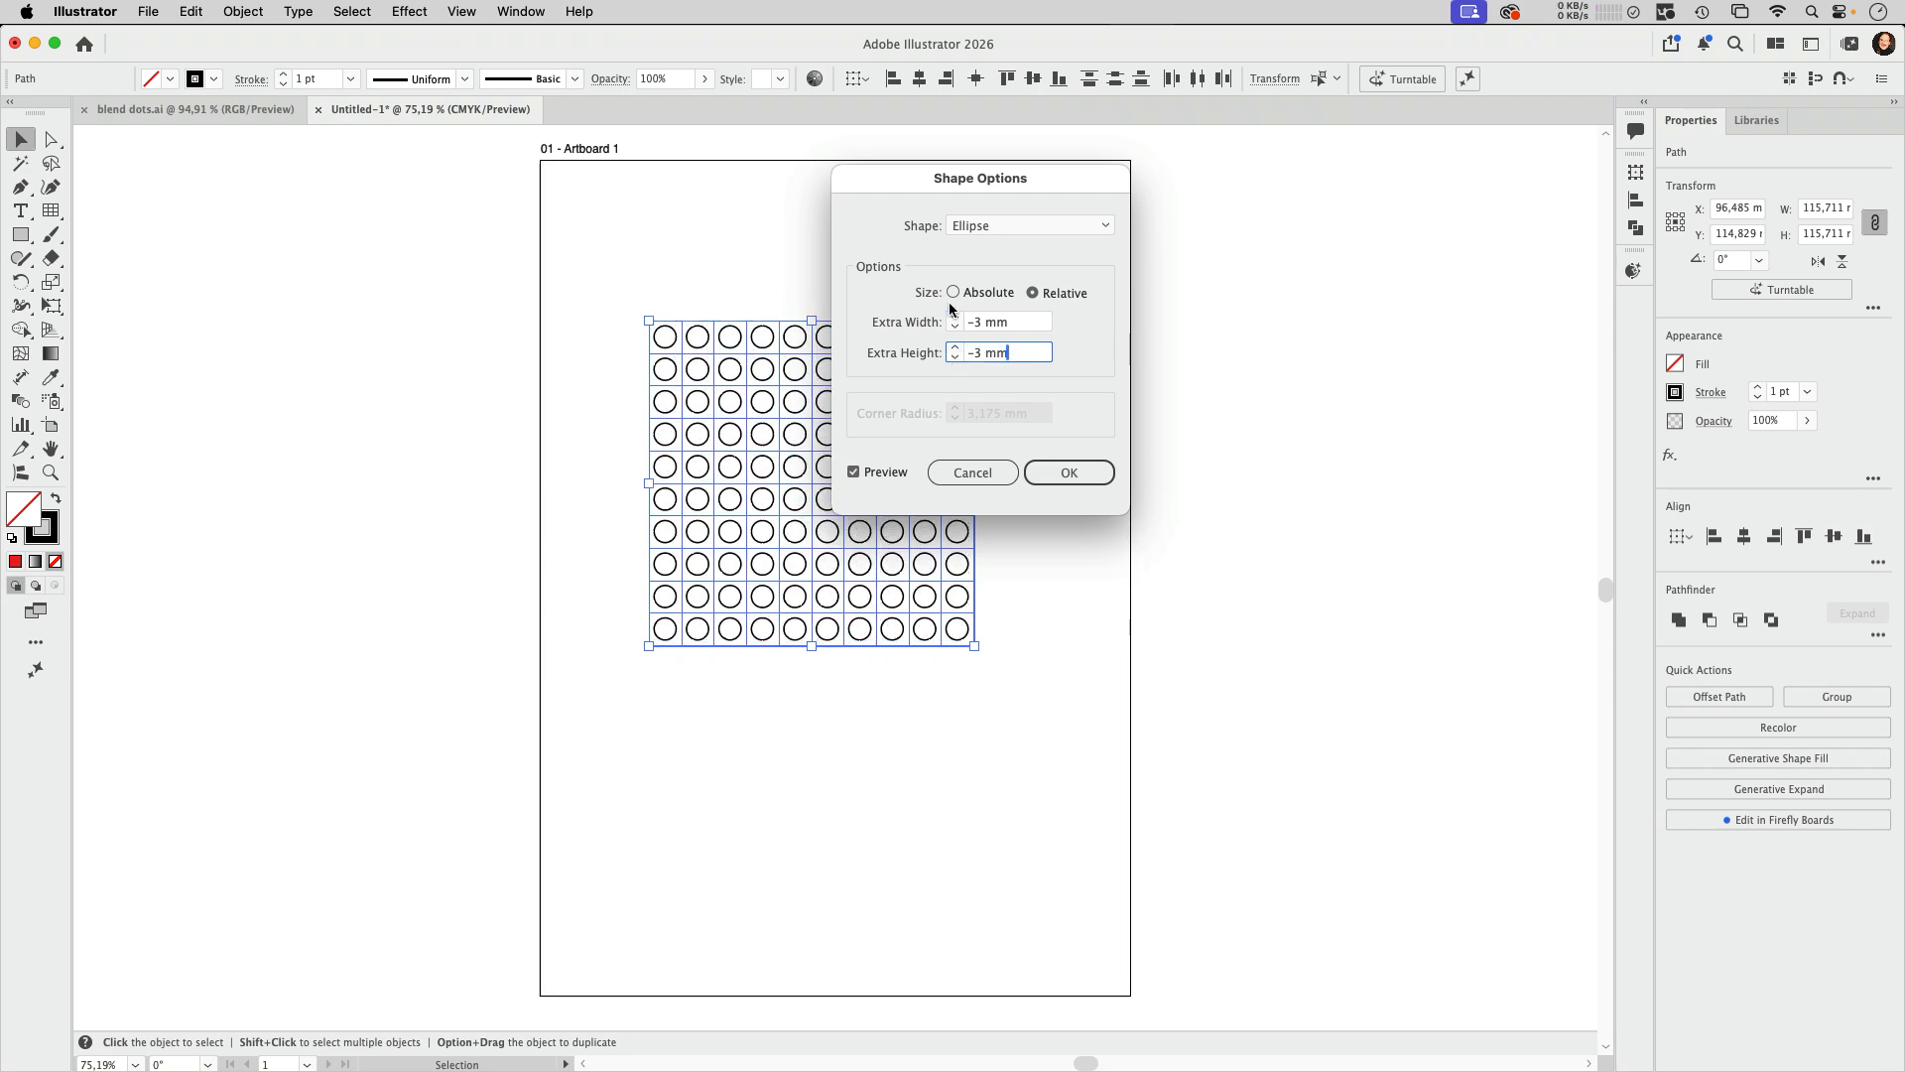
Step: Set the ellipse effect's extra width and extra height to -2 mm and apply it
{"action": "left_click_drag", "start_coordinate": [929, 178], "coordinate": [1119, 267]}
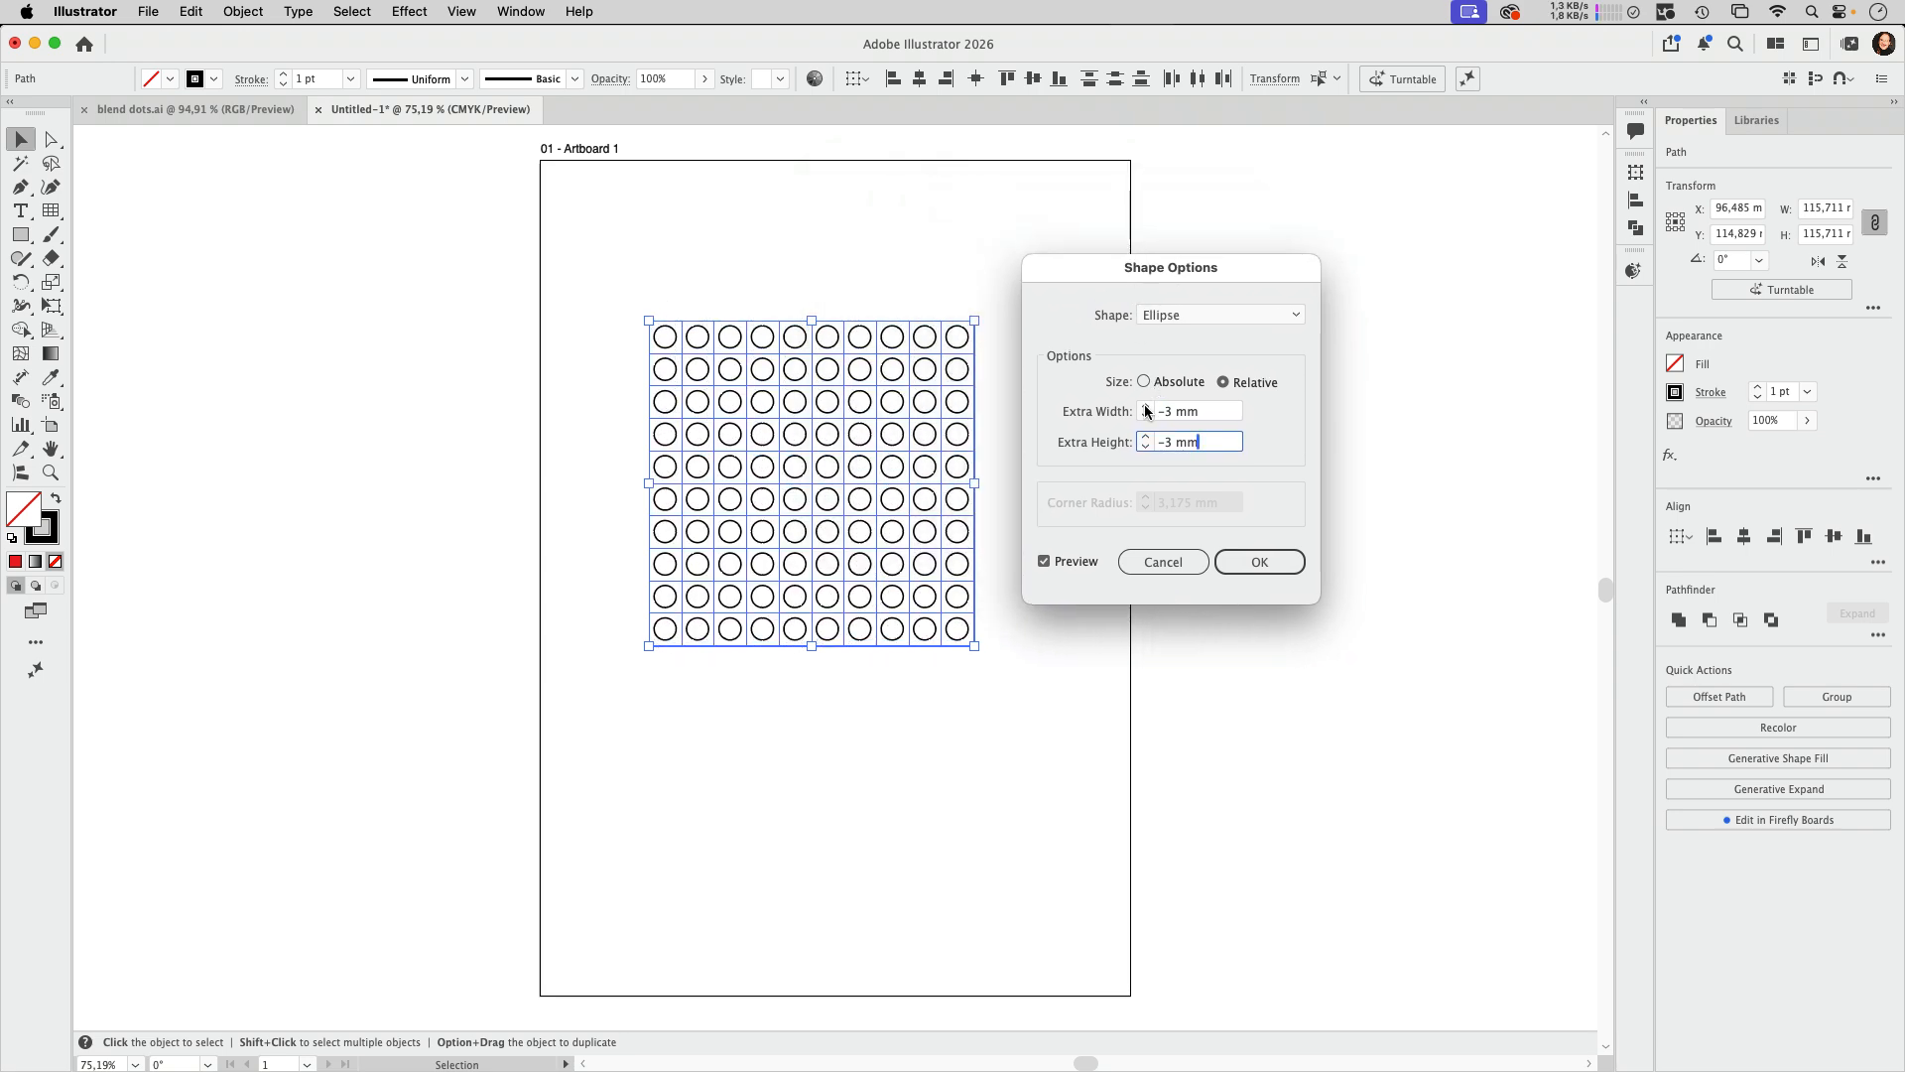
{"action": "left_click", "coordinate": [1145, 405]}
{"action": "left_click", "coordinate": [1146, 438]}
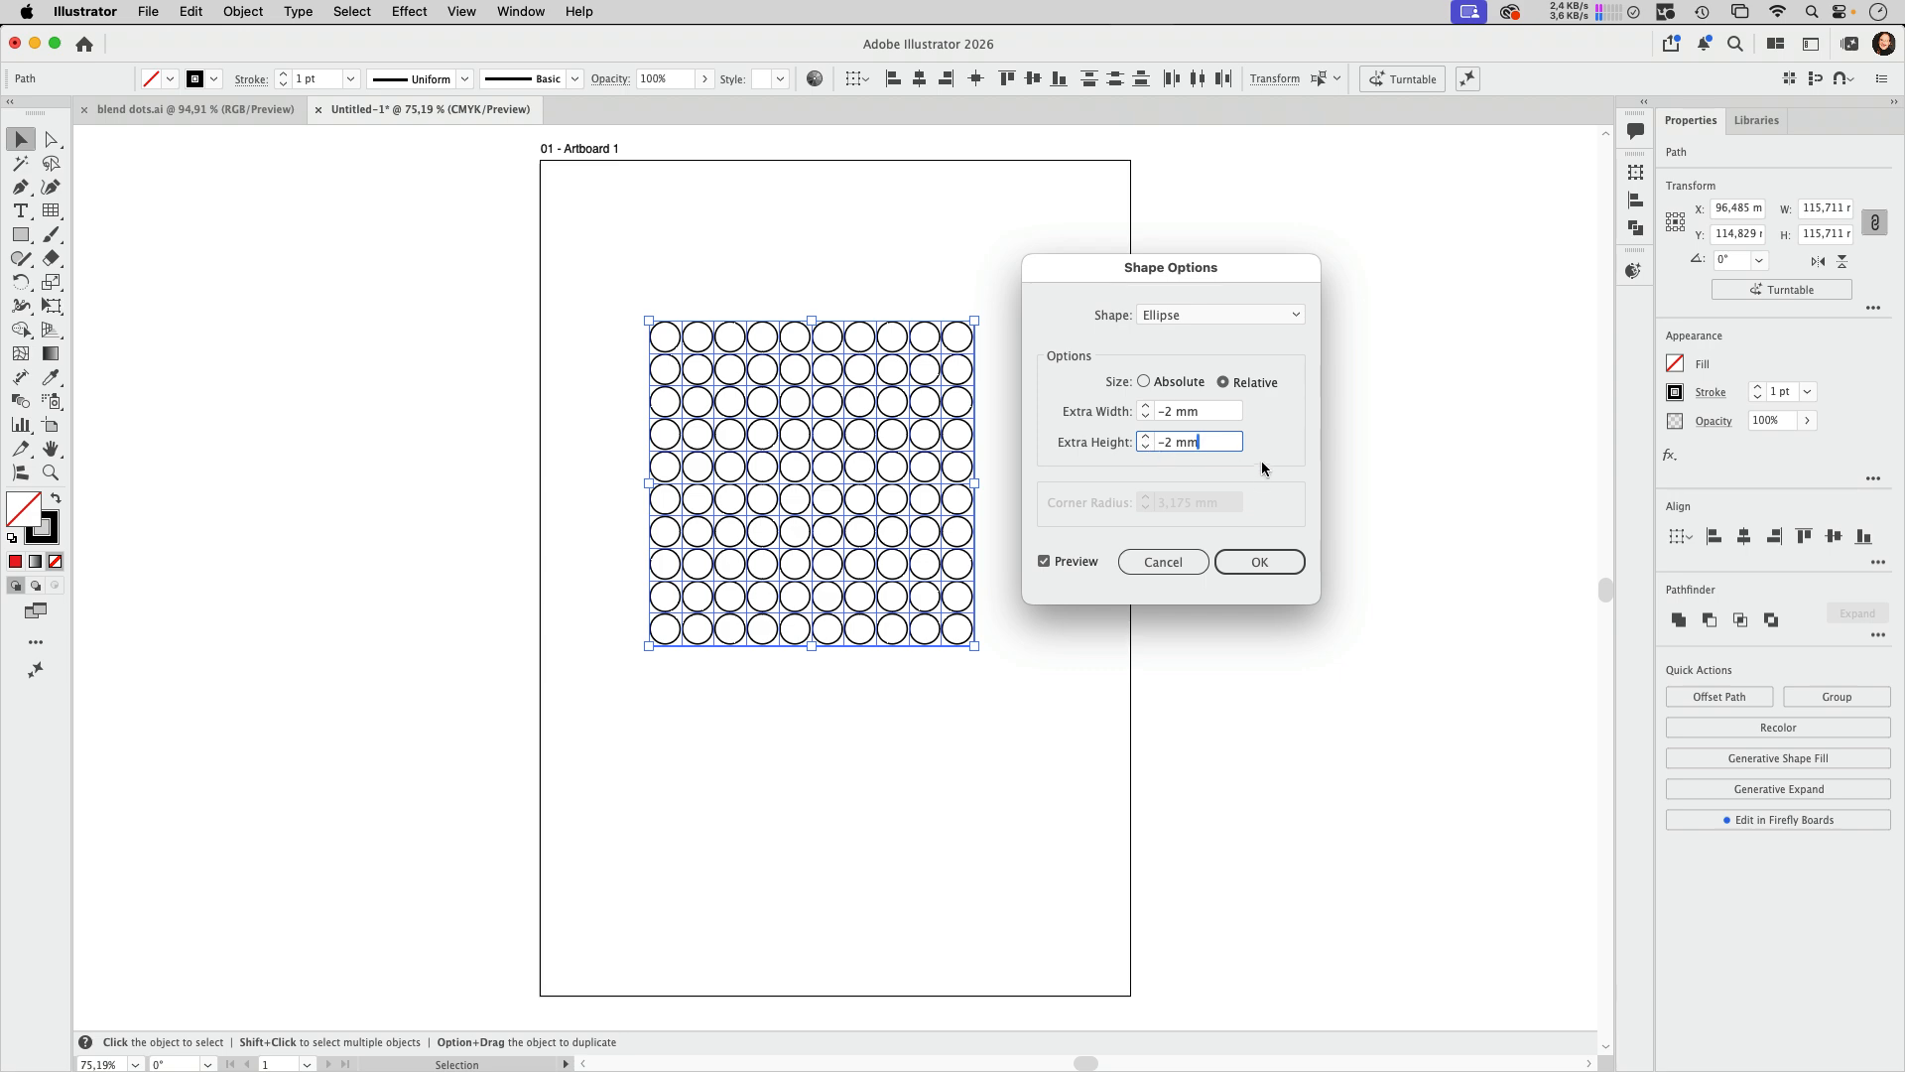
{"action": "left_click", "coordinate": [1262, 562]}
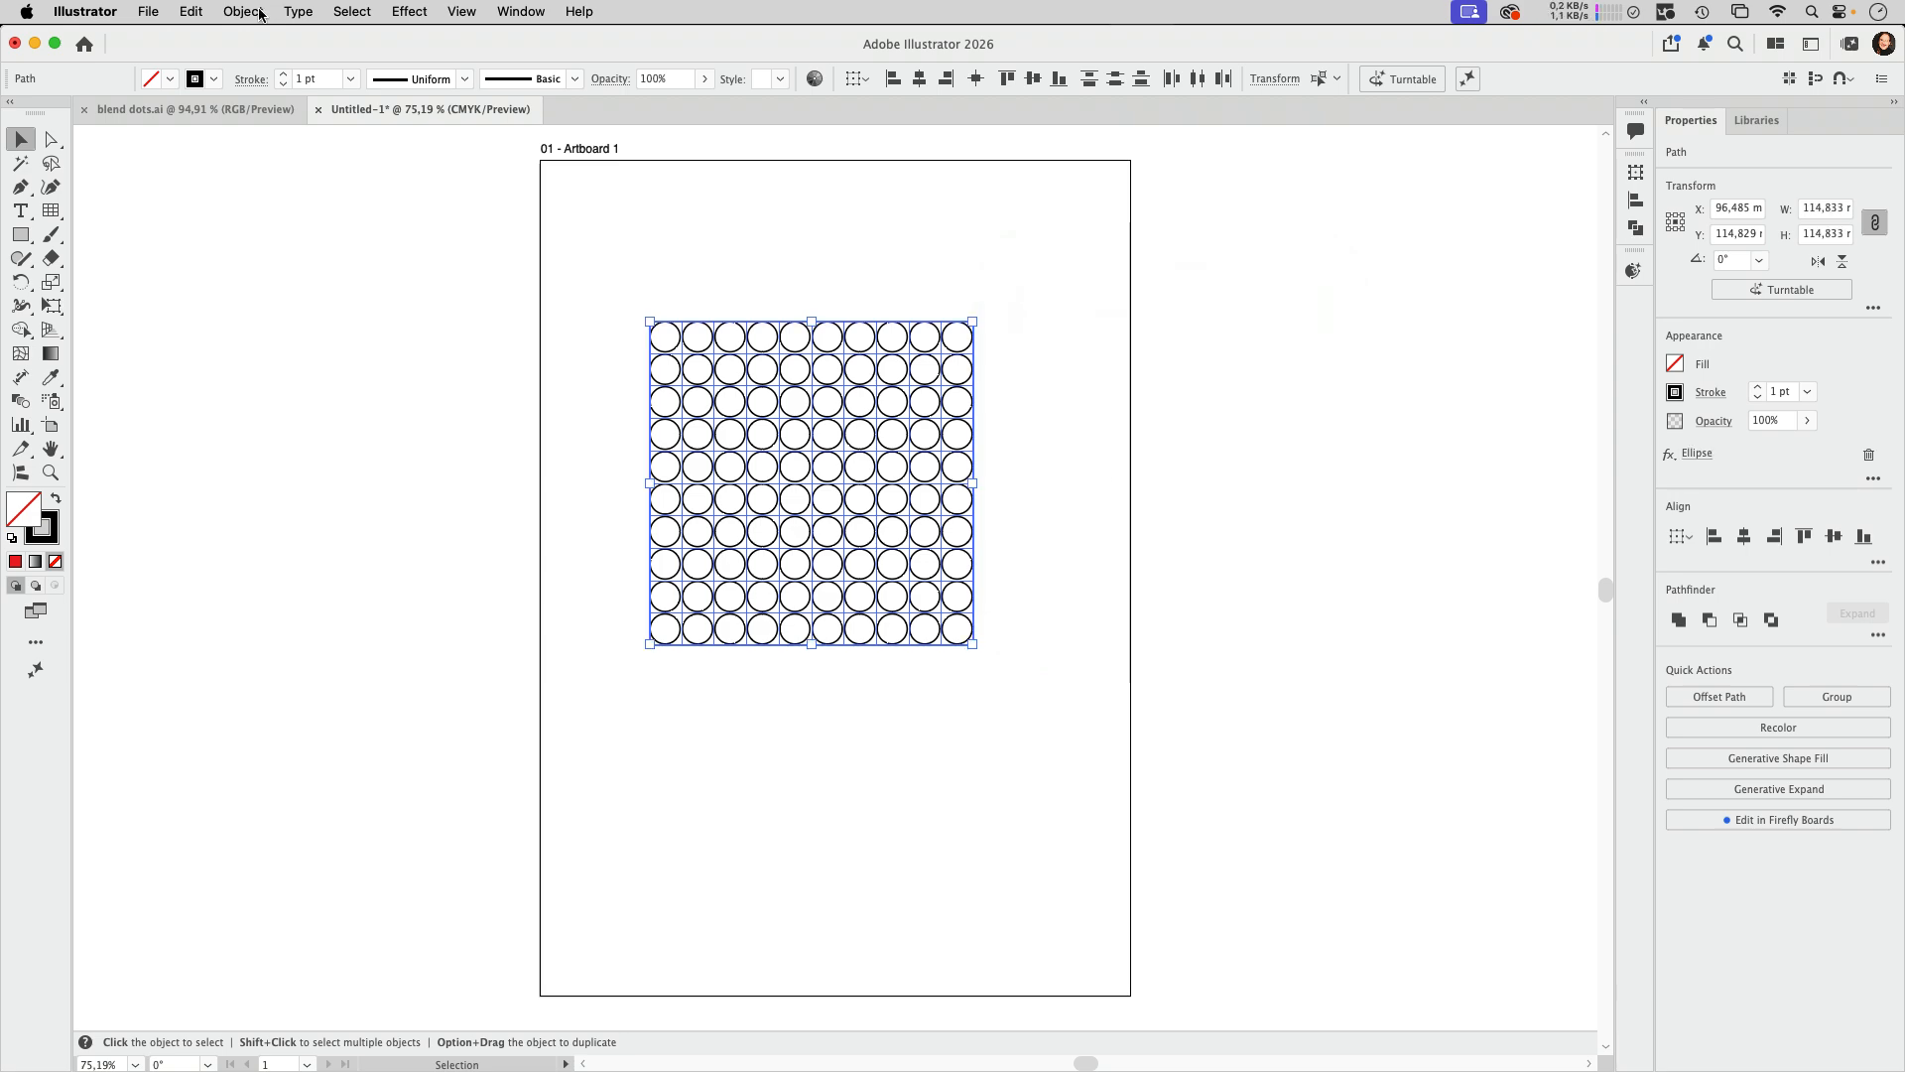
Step: Expand the appearance of all the circles into real paths and deselect them
{"action": "left_click", "coordinate": [244, 11]}
{"action": "left_click", "coordinate": [326, 325]}
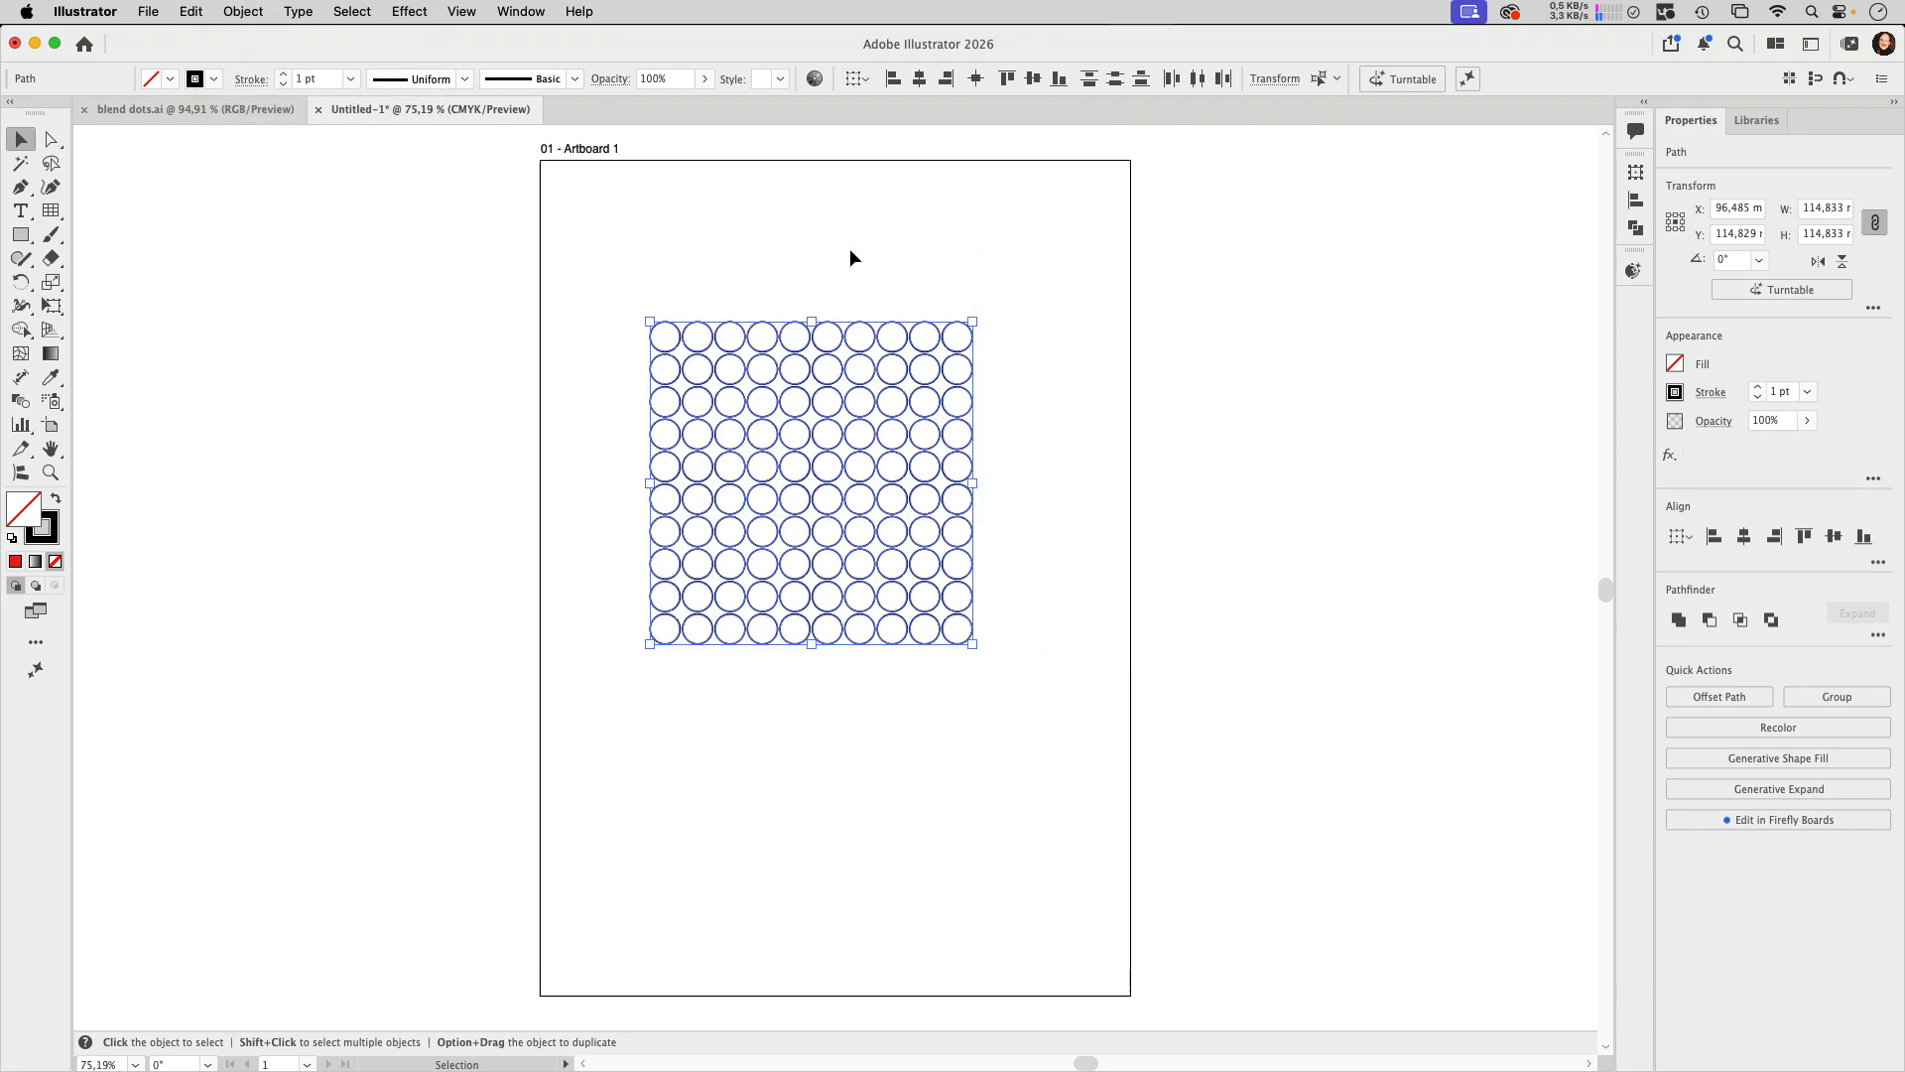
{"action": "left_click", "coordinate": [876, 262]}
Step: Convert the upper-right circle from a path to a live ellipse shape
{"action": "left_click", "coordinate": [971, 347]}
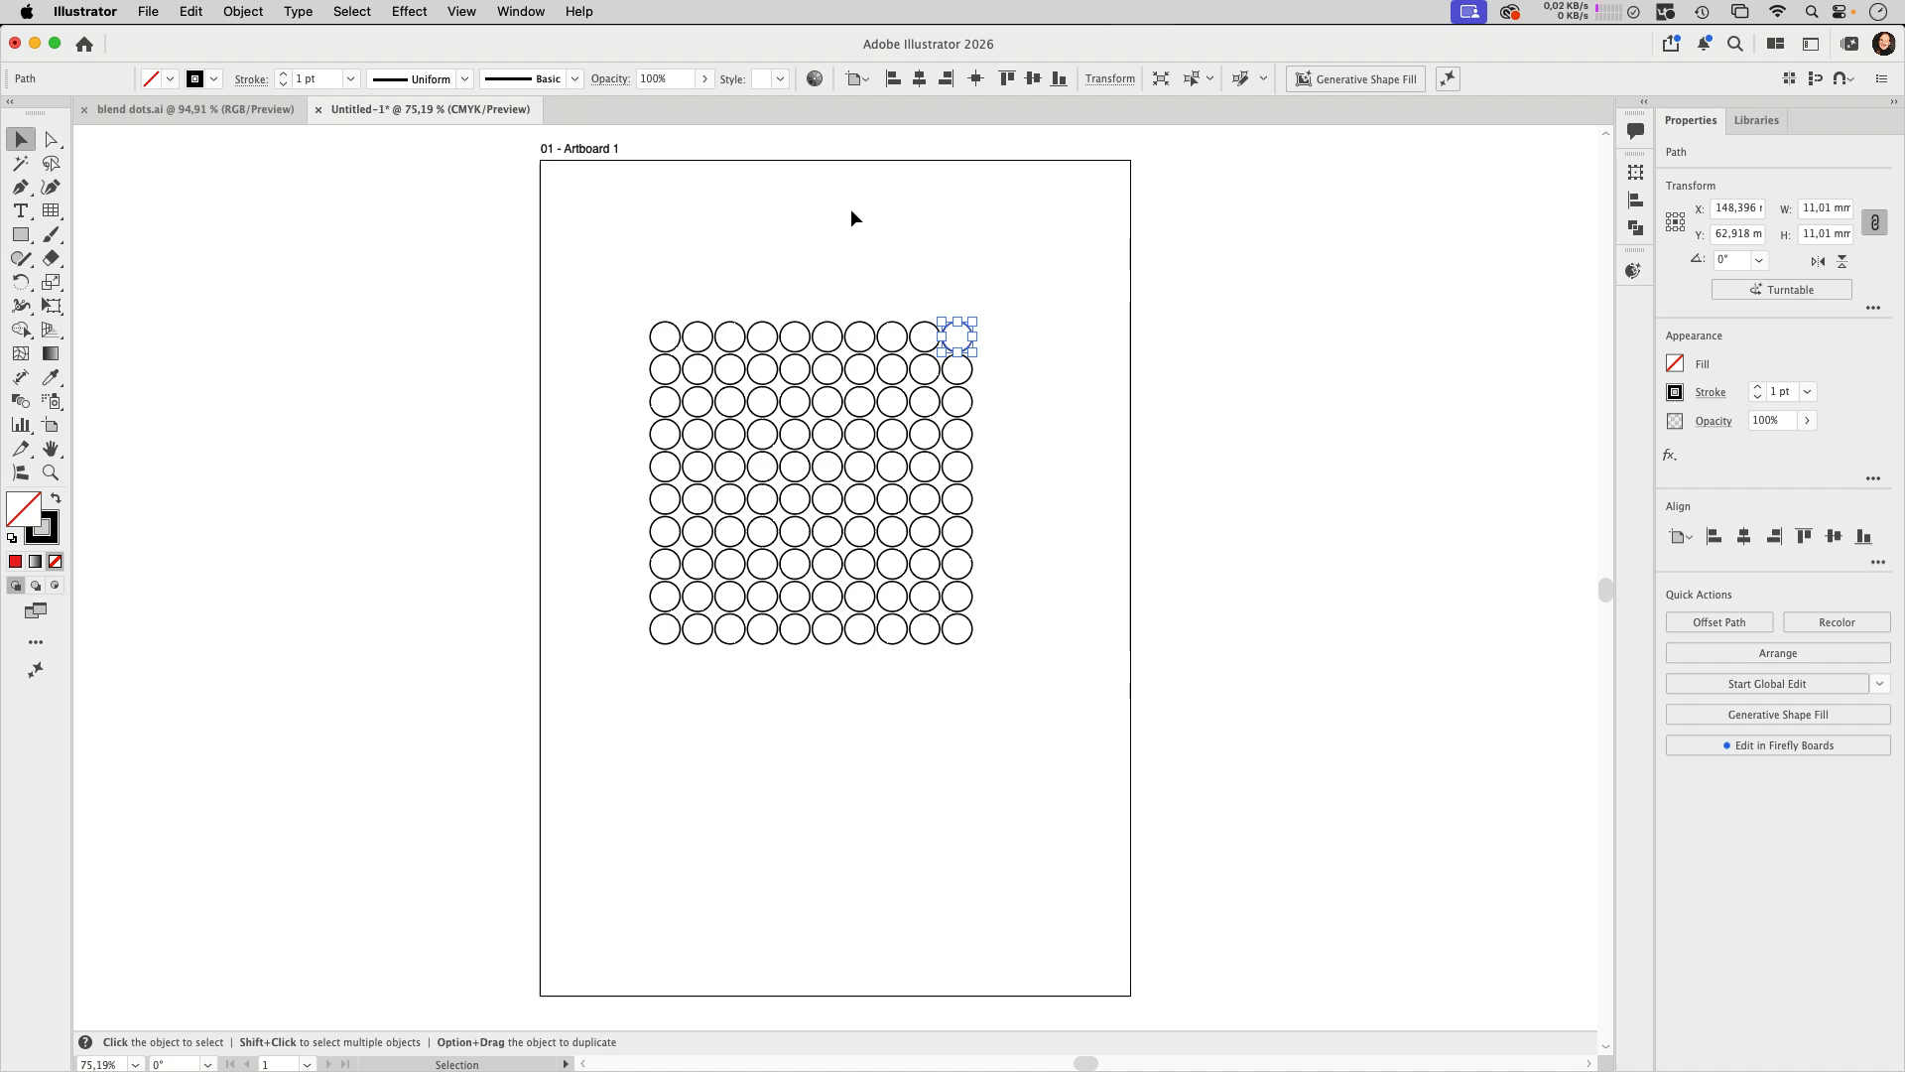
{"action": "left_click", "coordinate": [245, 12]}
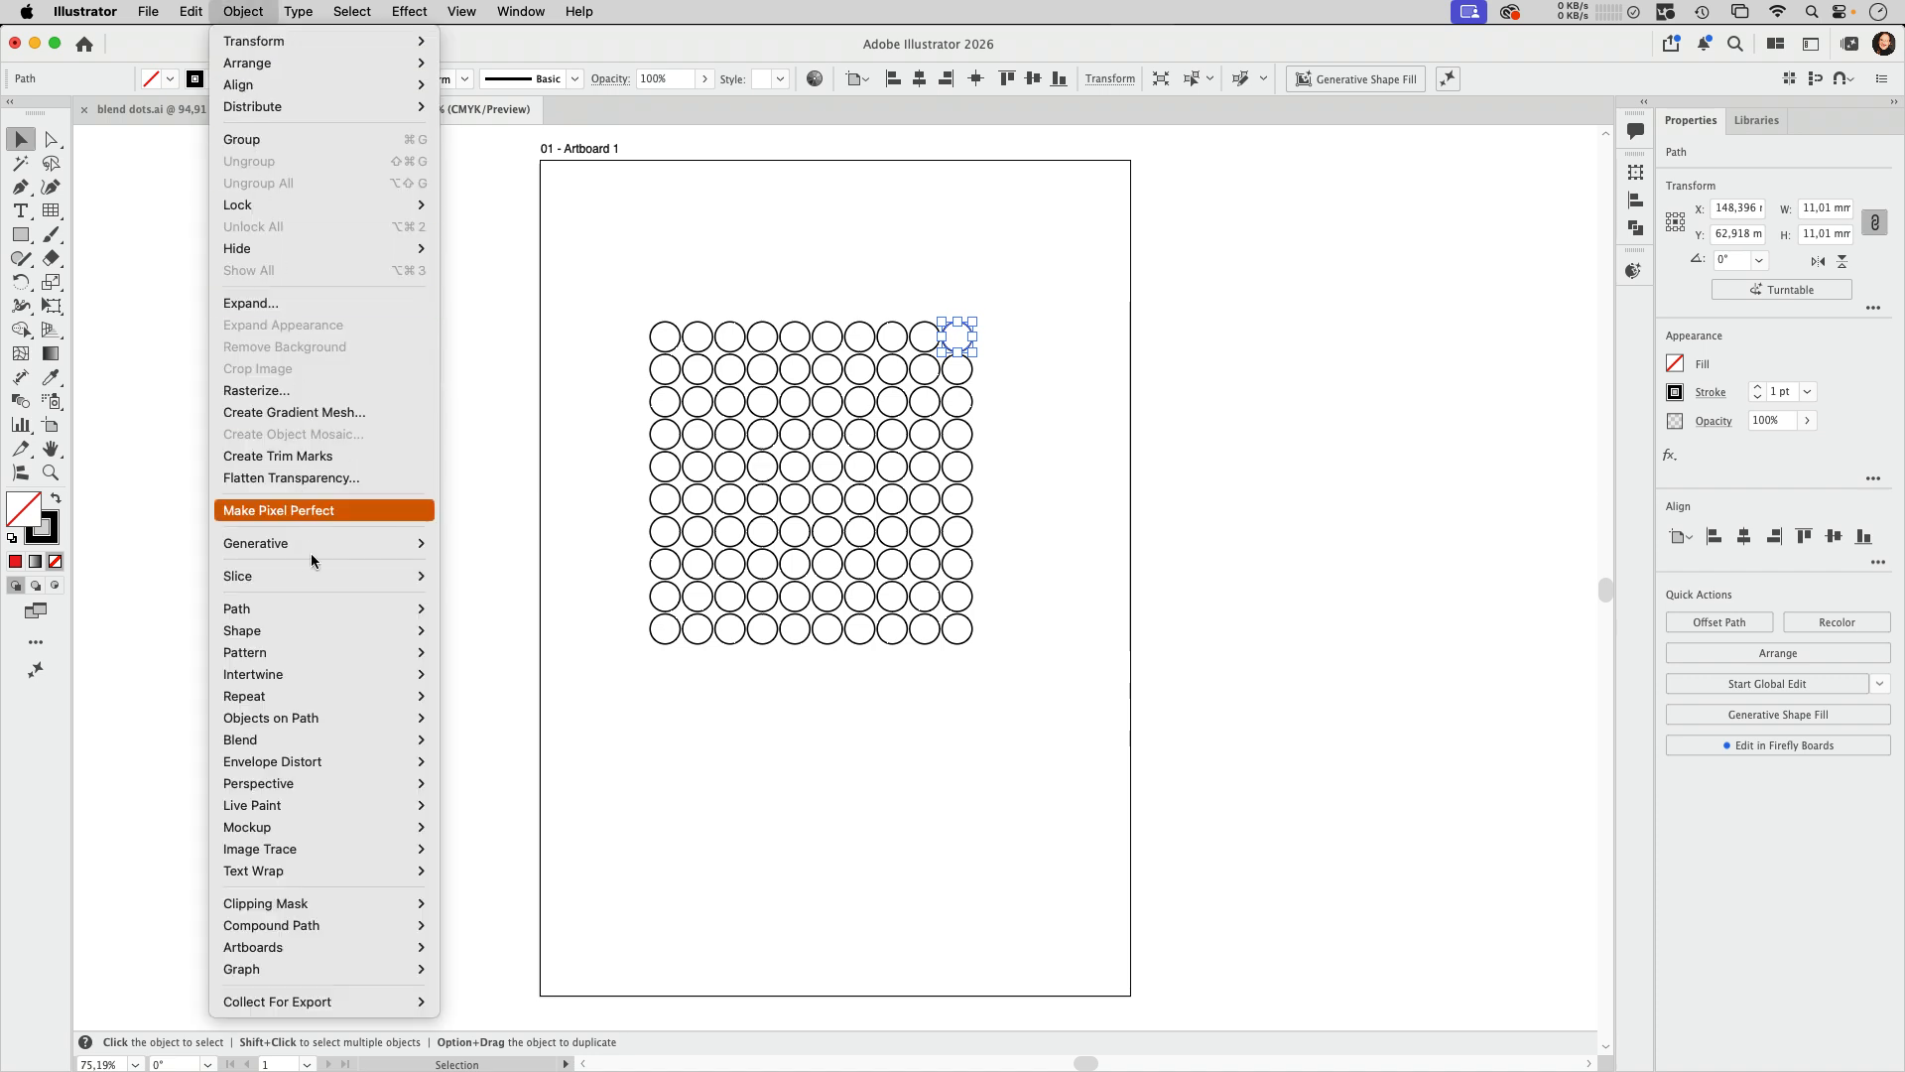
{"action": "mouse_move", "coordinate": [280, 650]}
{"action": "left_click", "coordinate": [496, 631]}
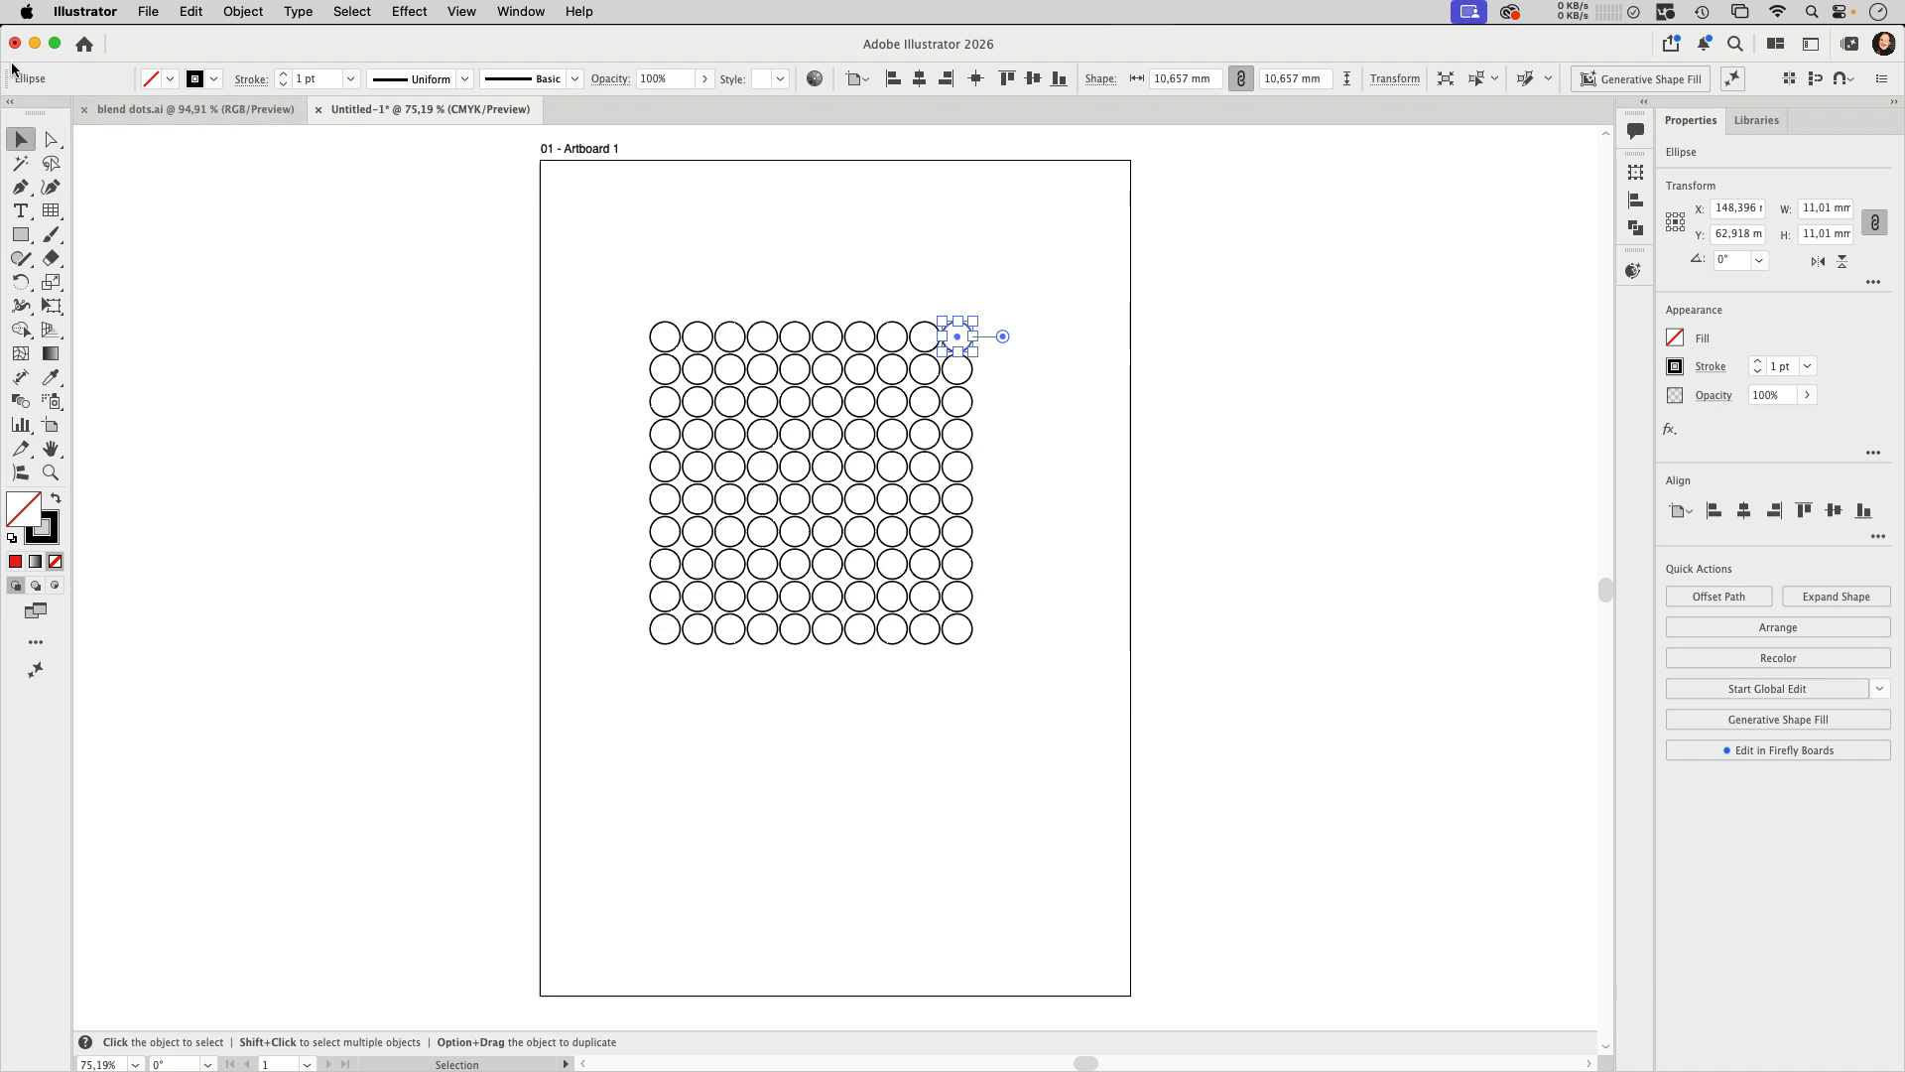
Step: Examine the converted circle's ellipse properties in the Transform settings, then close them and deselect the circle
{"action": "left_click", "coordinate": [527, 11]}
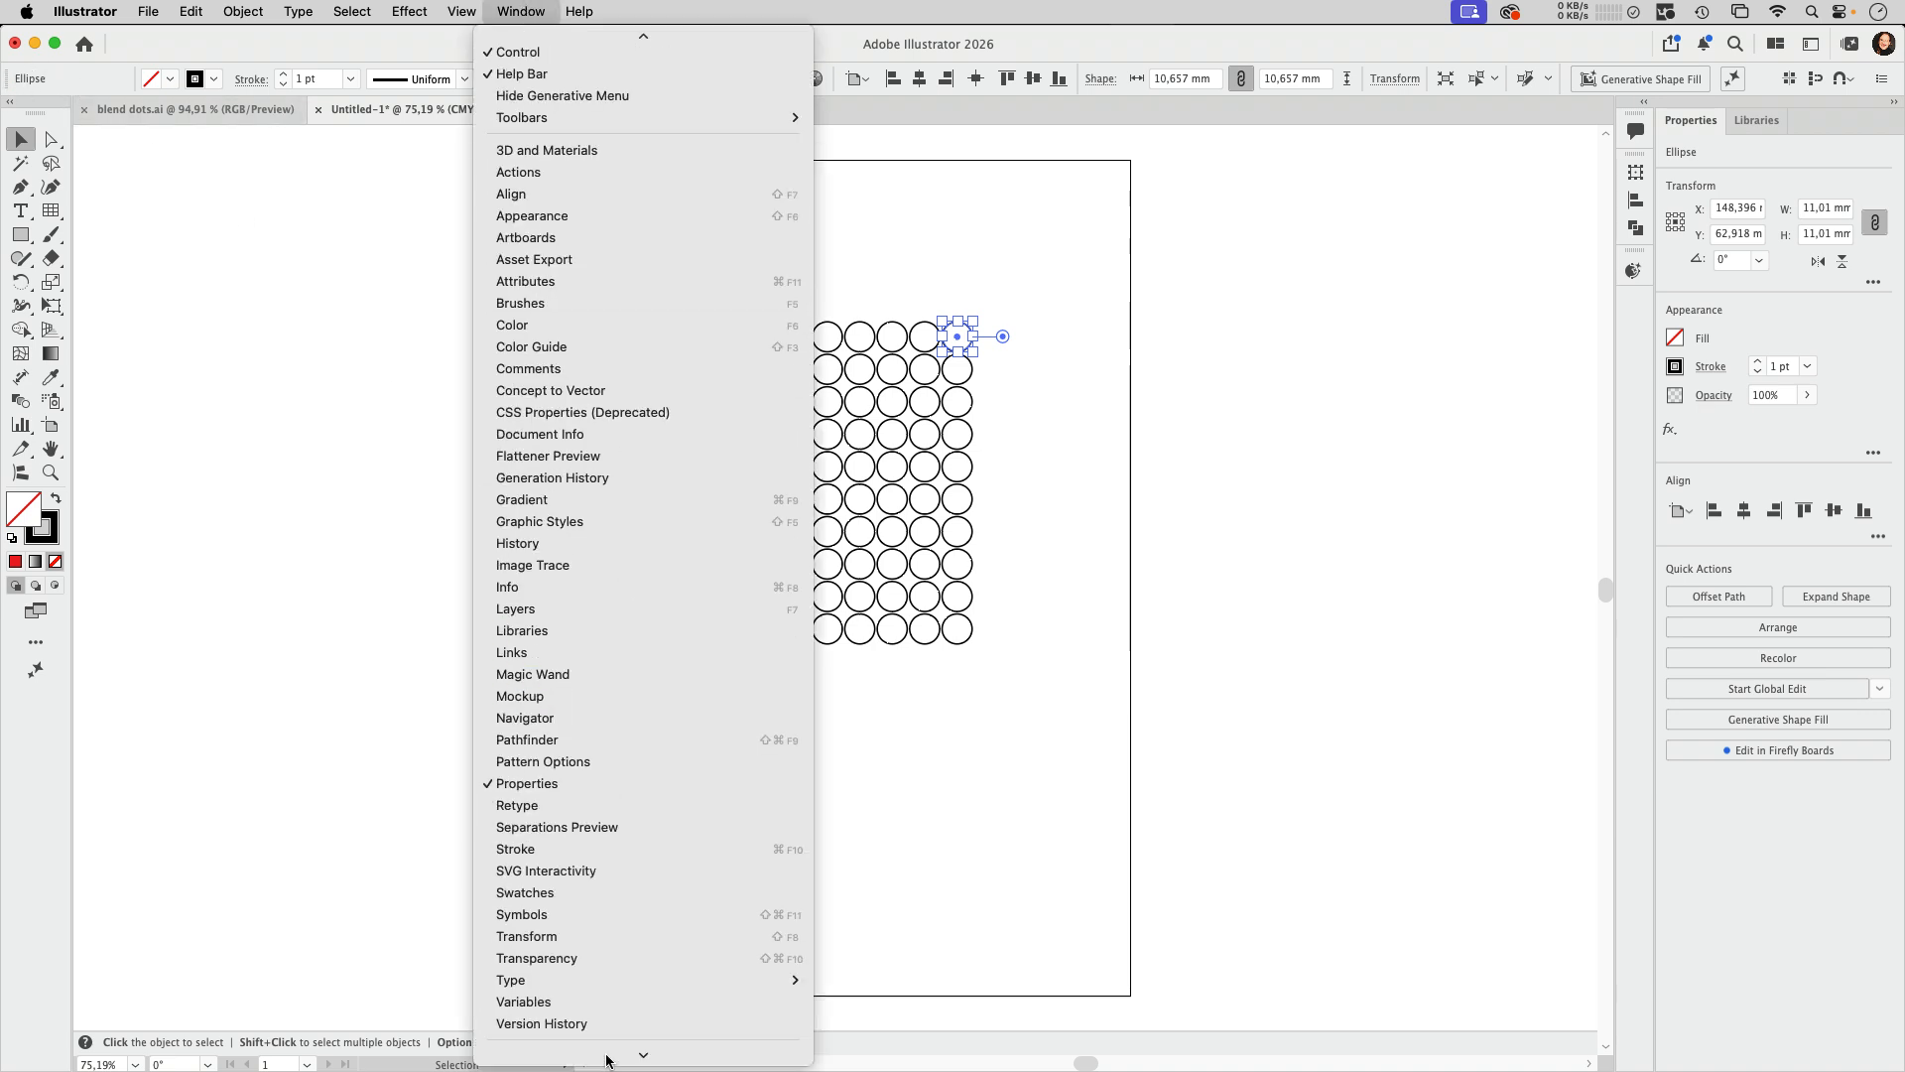
{"action": "left_click", "coordinate": [449, 56]}
{"action": "left_click", "coordinate": [513, 13]}
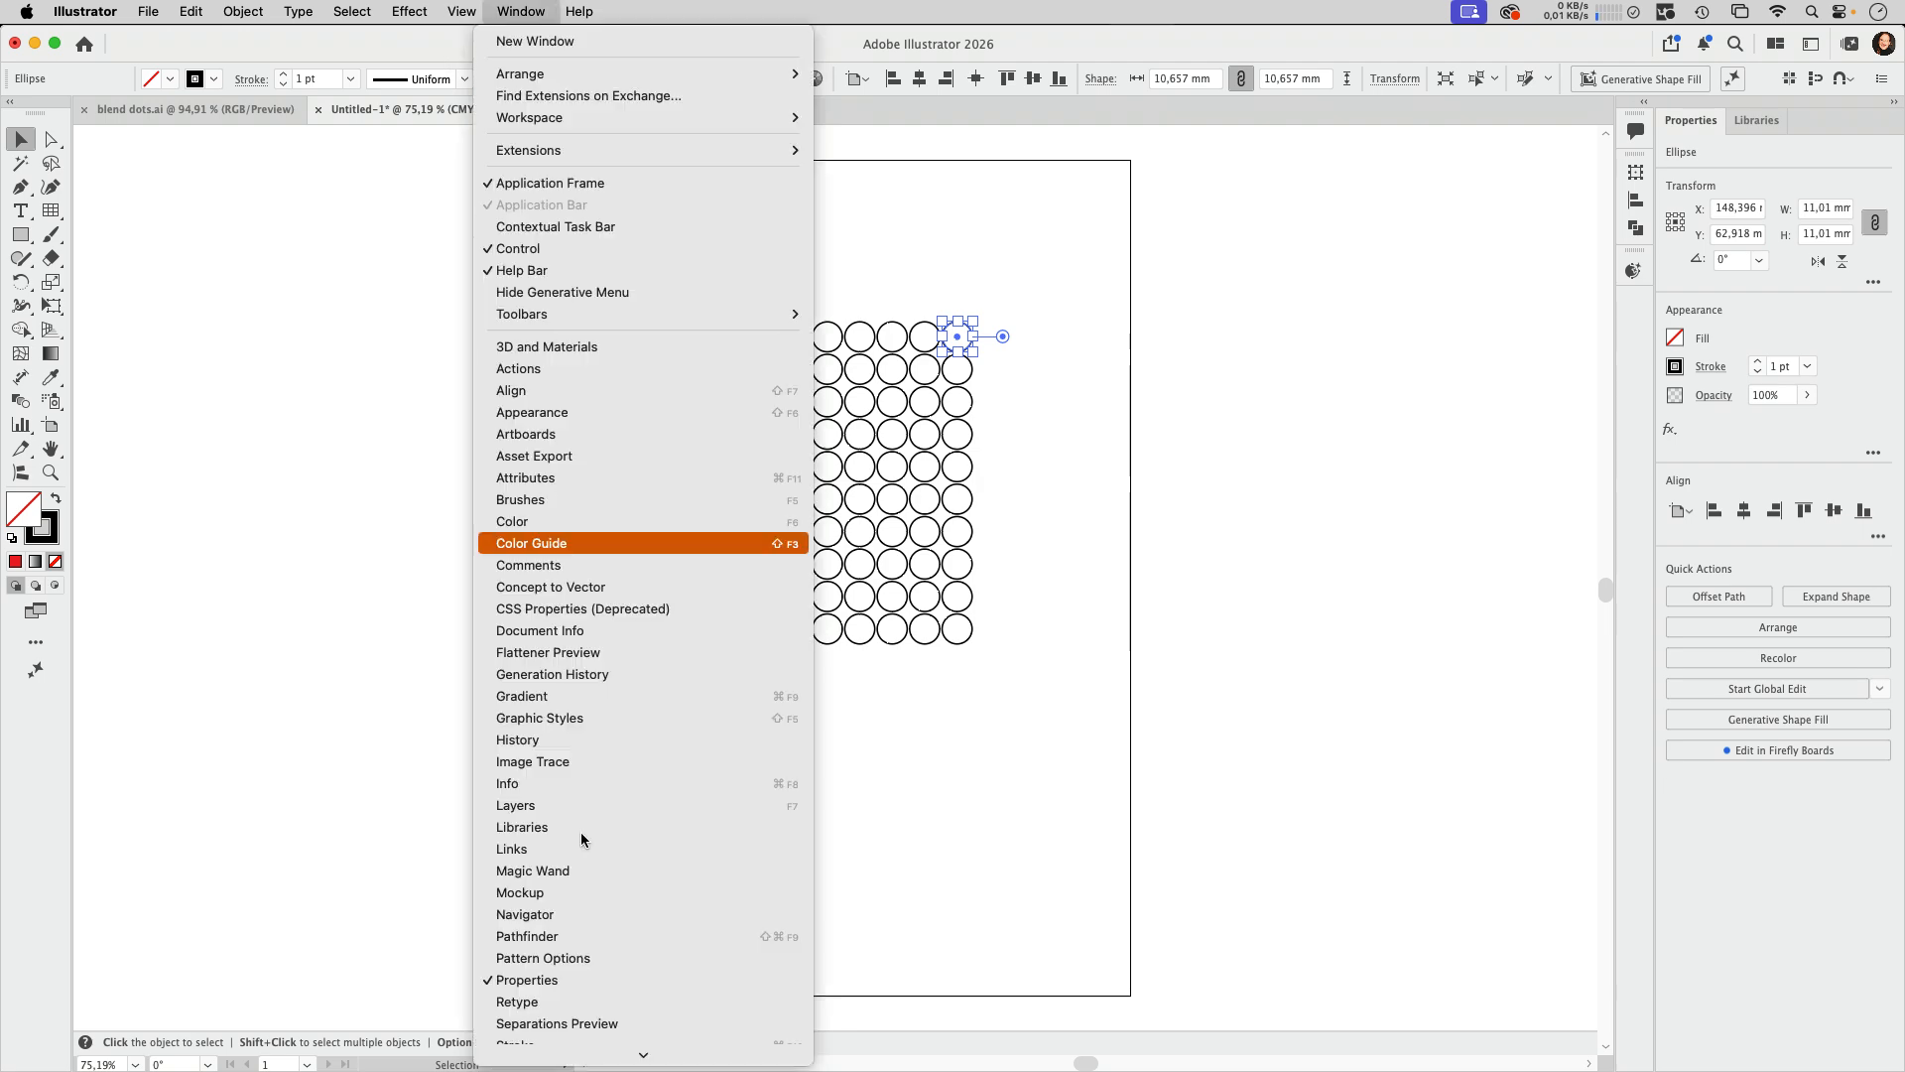
{"action": "left_click", "coordinate": [561, 938]}
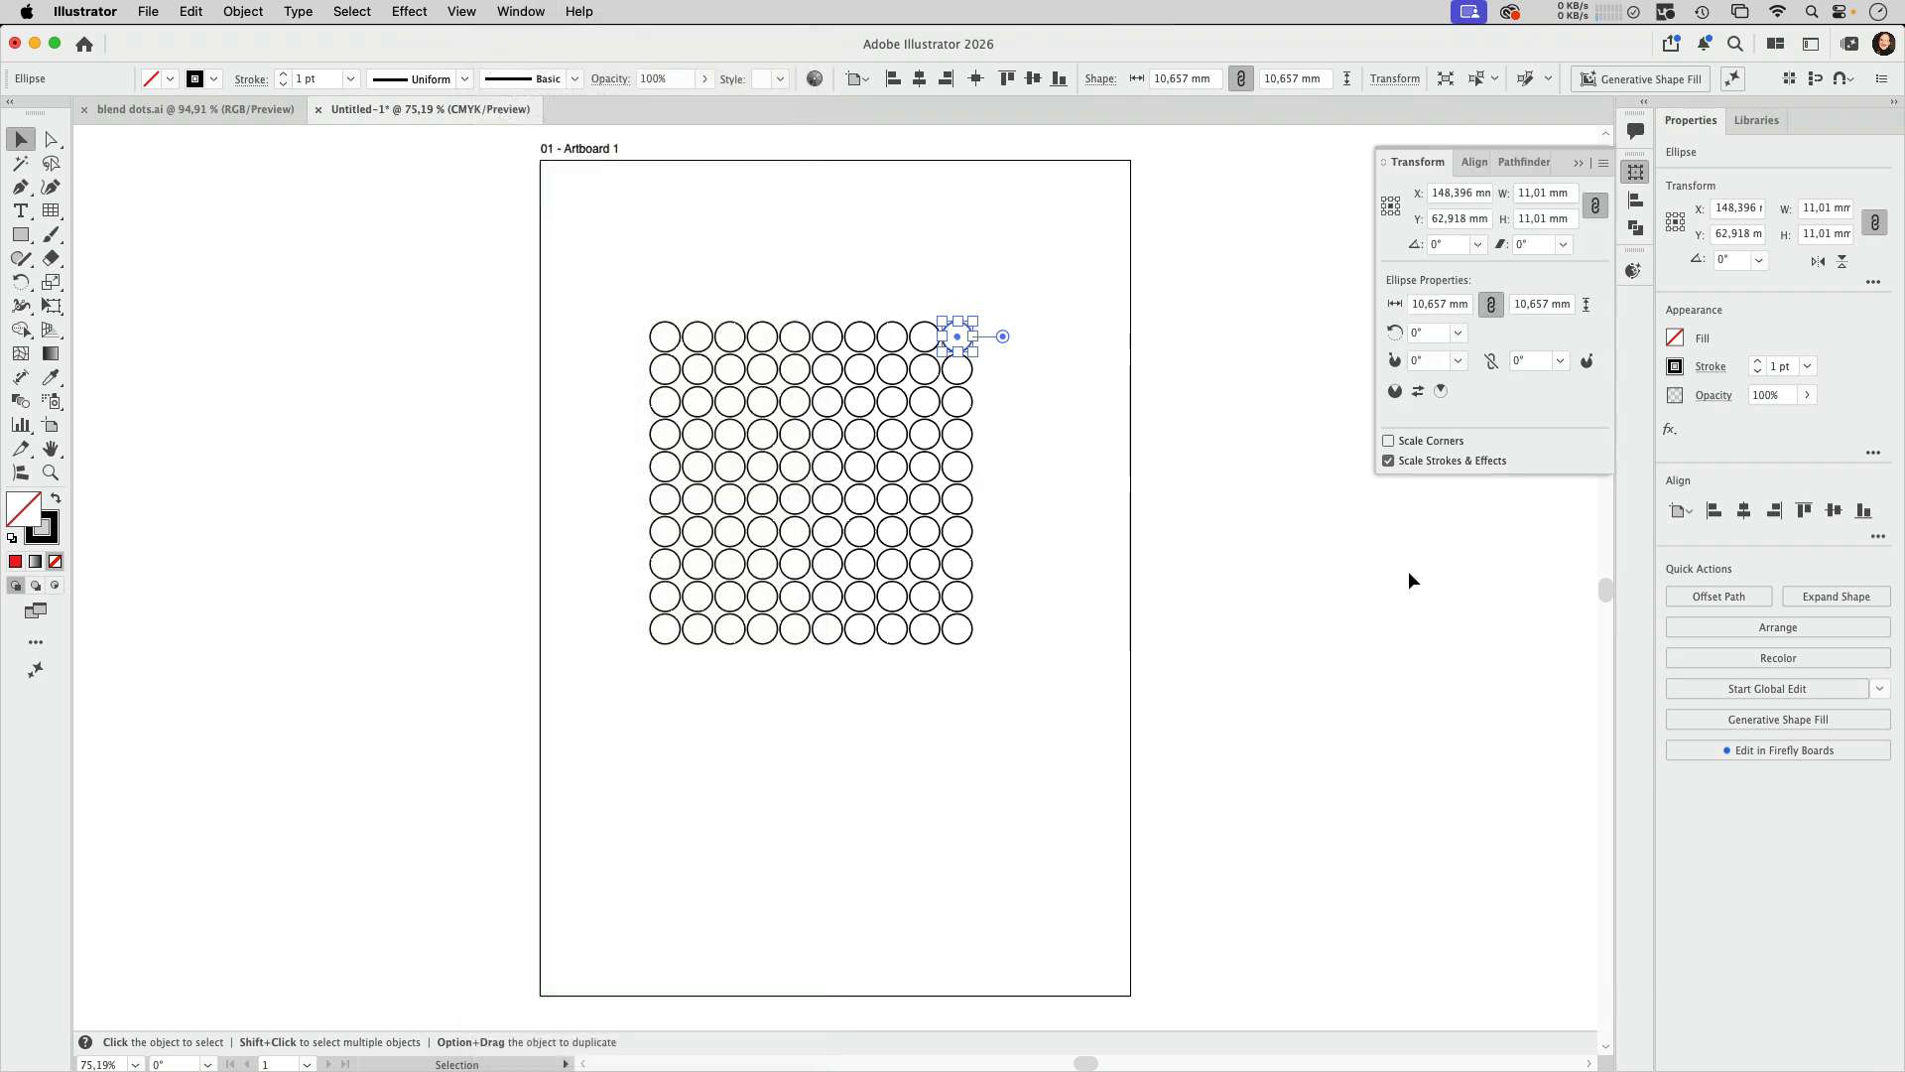
{"action": "left_click_drag", "start_coordinate": [1419, 162], "coordinate": [1161, 255]}
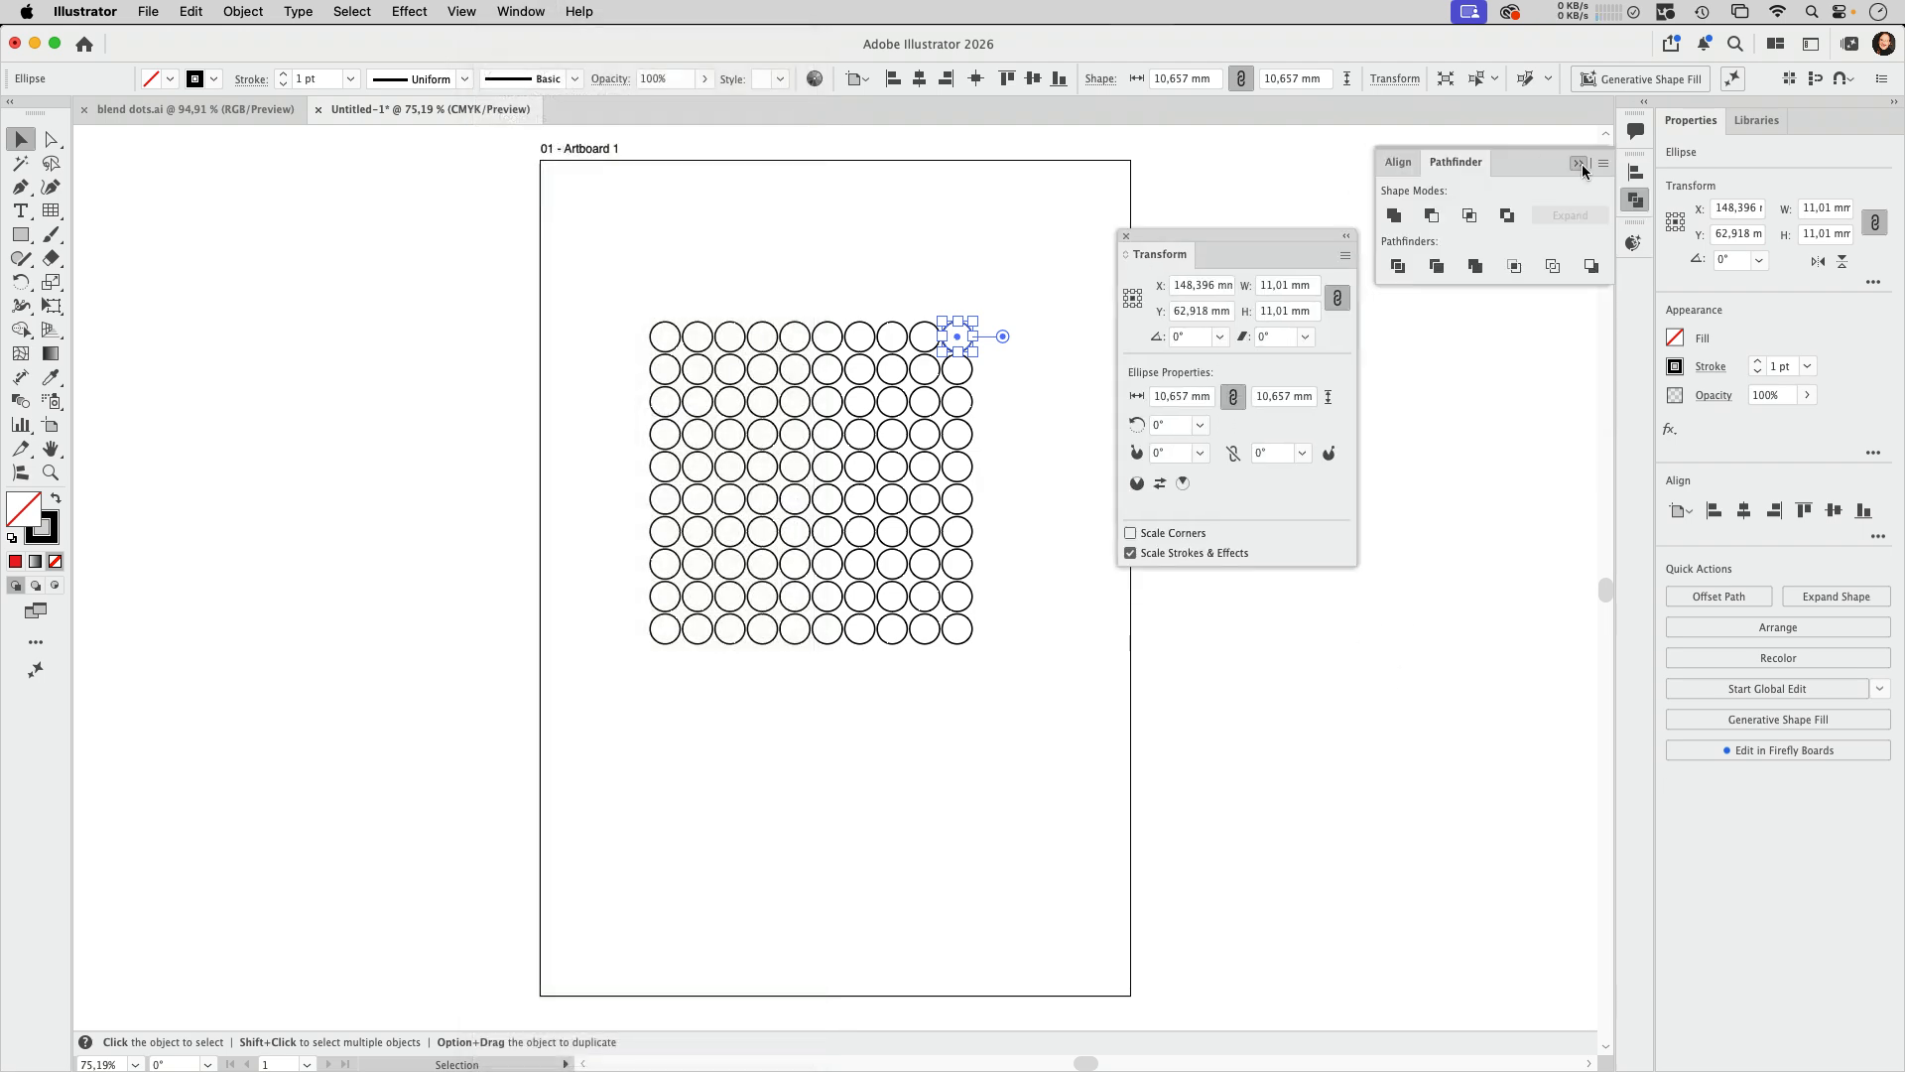
{"action": "left_click", "coordinate": [1580, 164]}
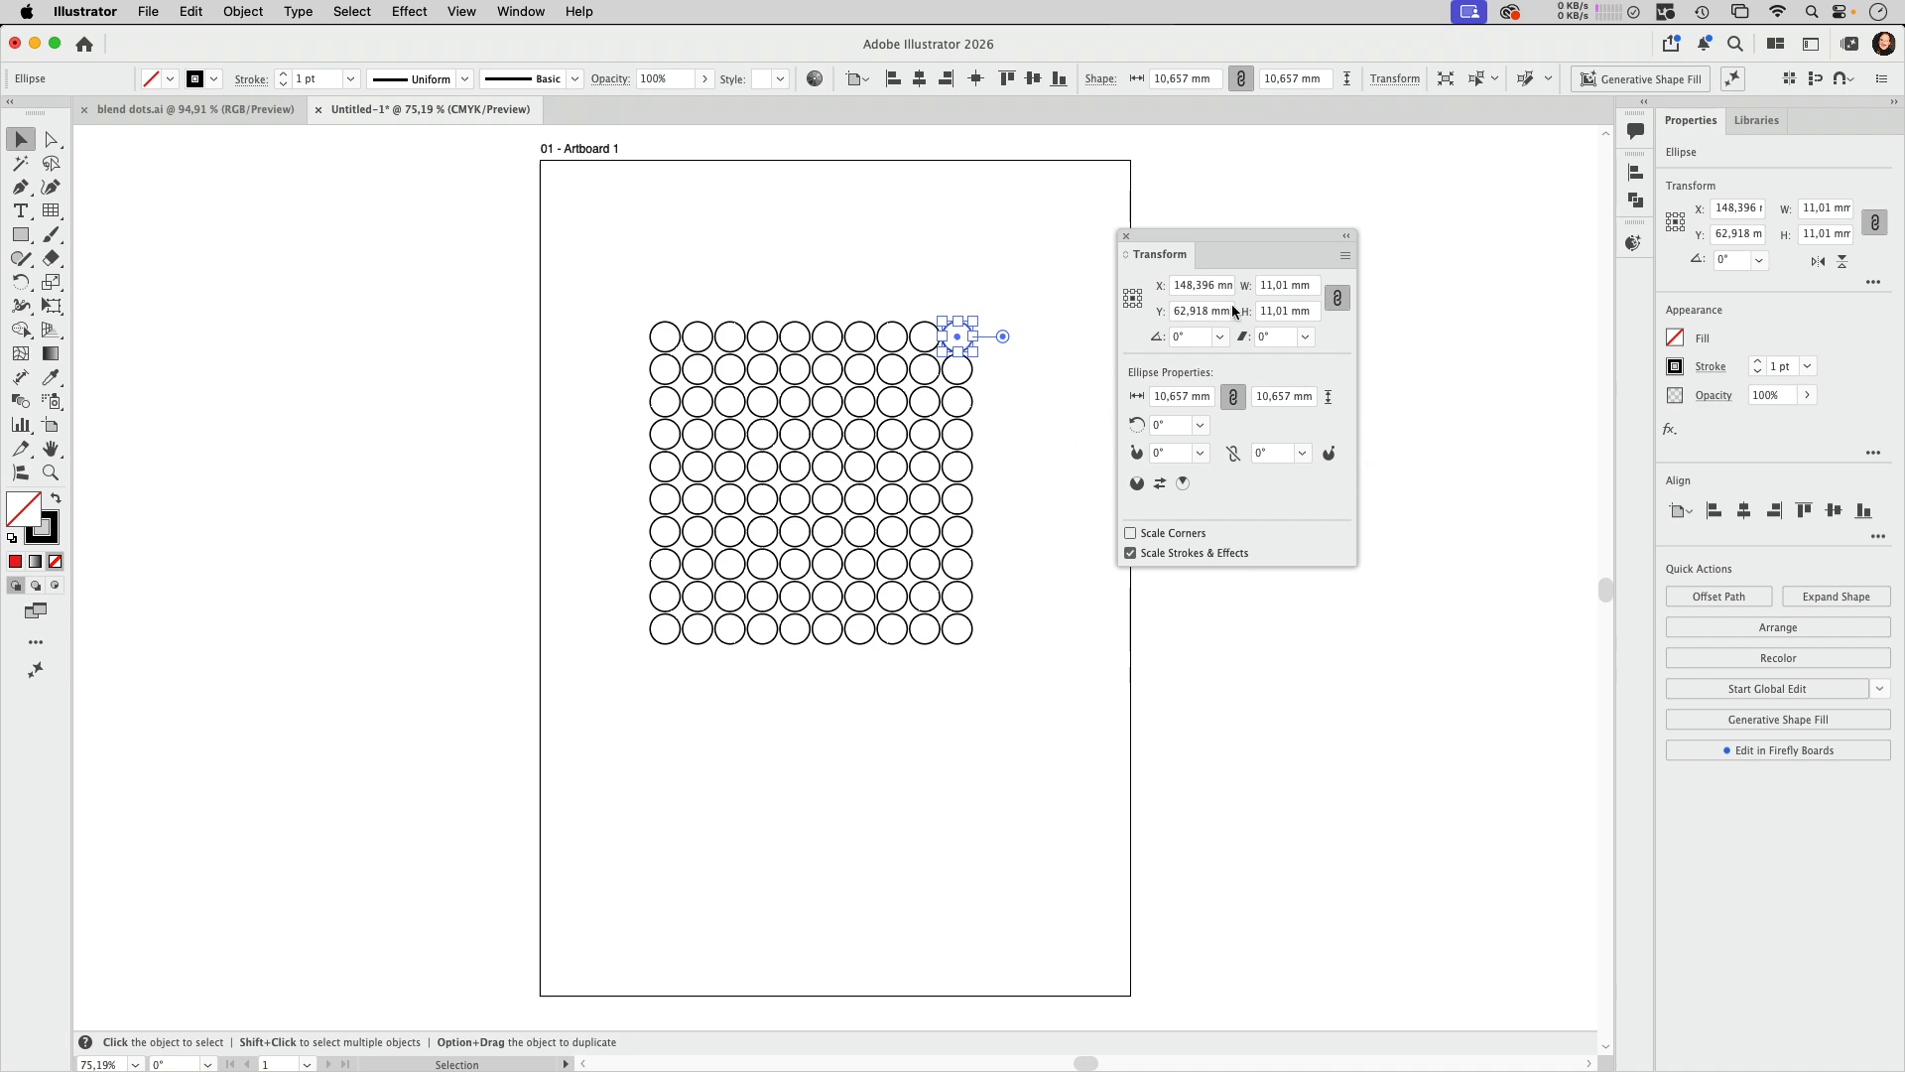
{"action": "left_click", "coordinate": [1127, 236]}
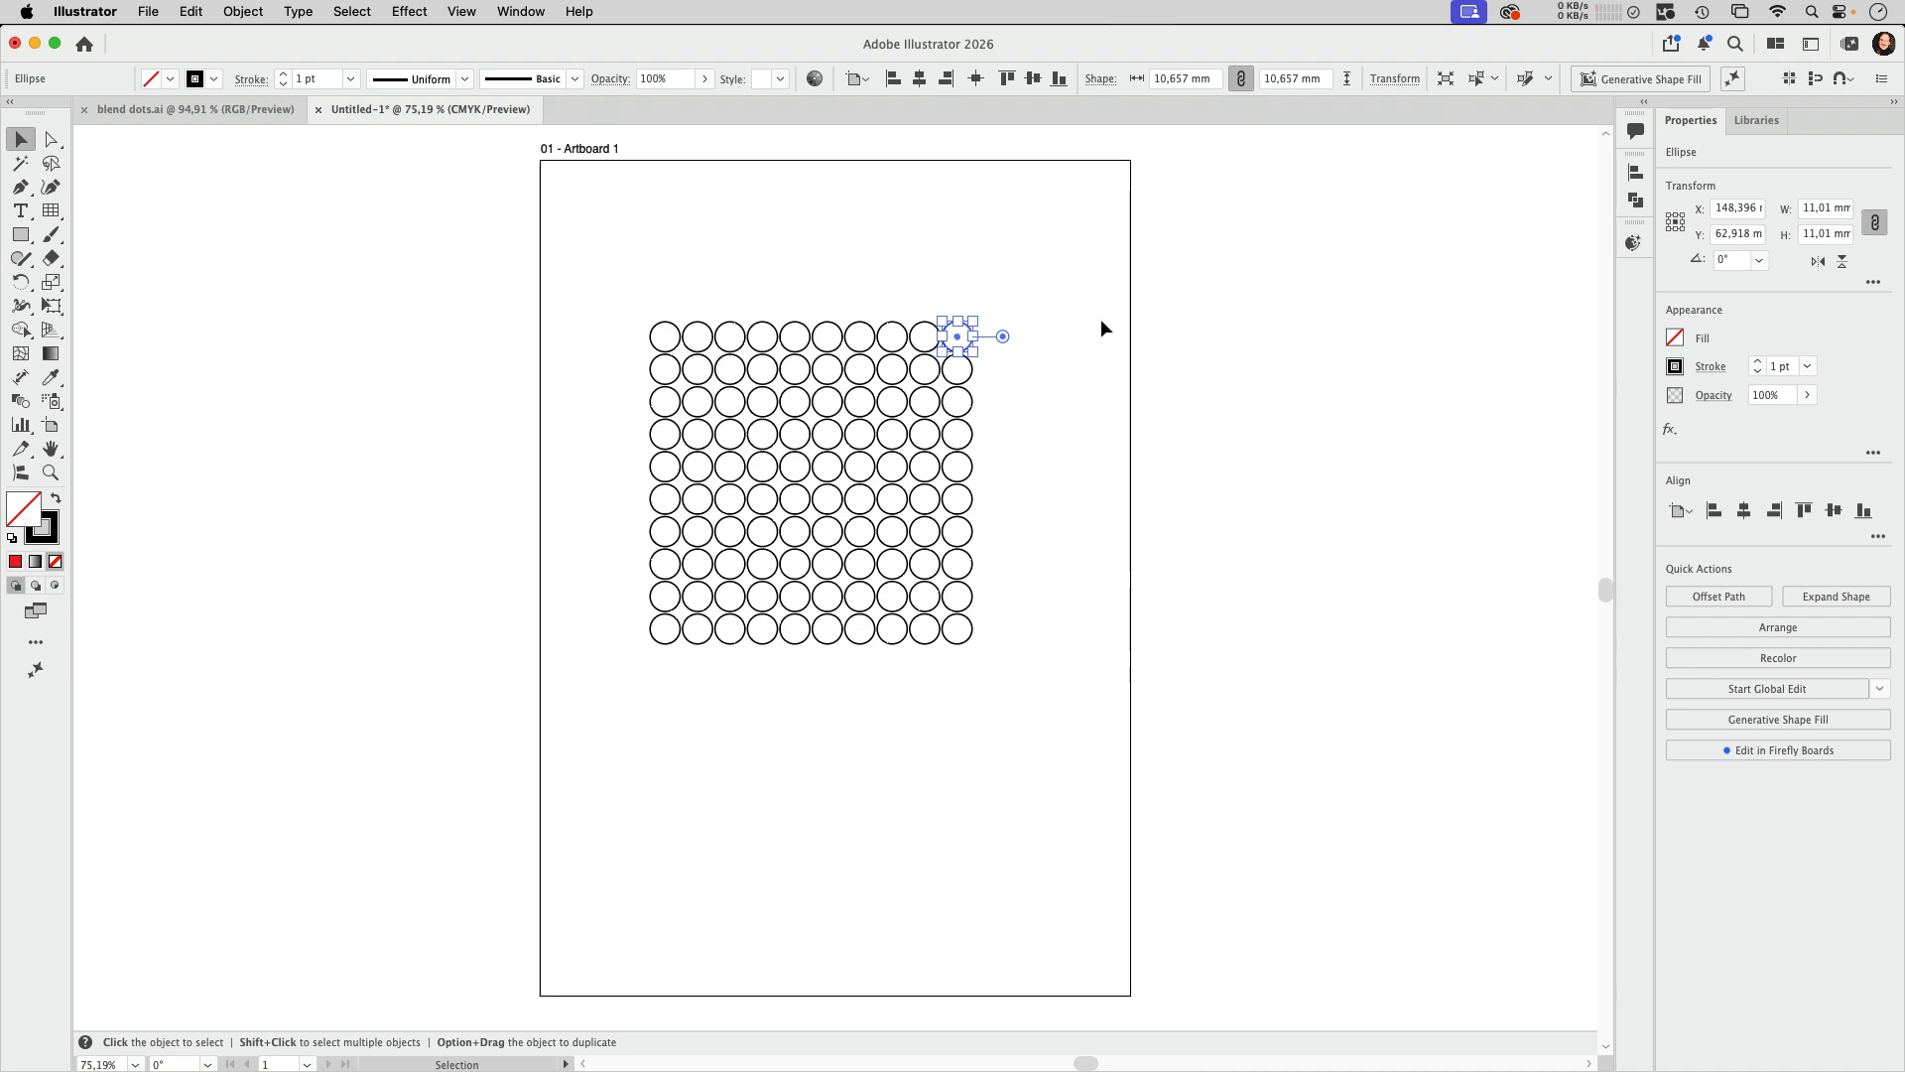
{"action": "left_click", "coordinate": [1103, 327]}
Step: Fill all the circles in the grid with orange-red and remove their stroke
{"action": "left_click_drag", "start_coordinate": [616, 270], "coordinate": [1034, 736]}
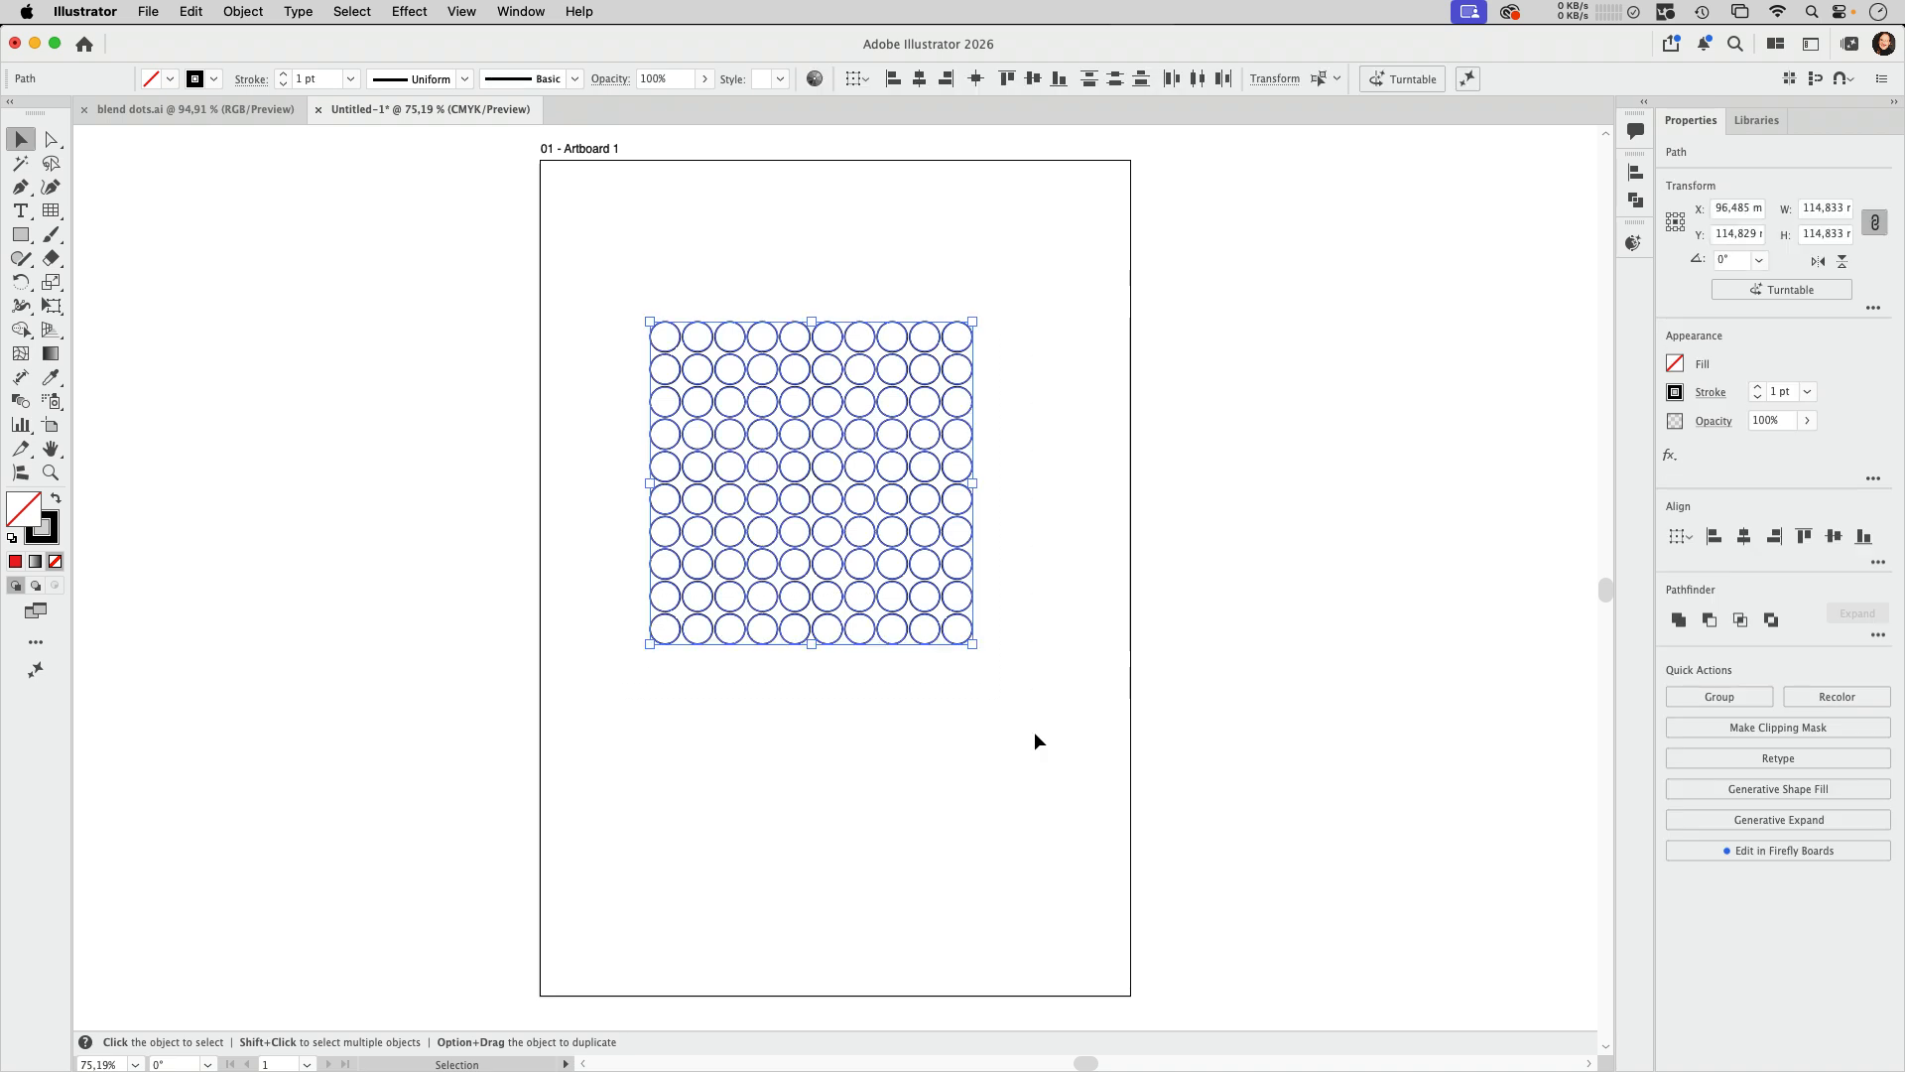
{"action": "left_click", "coordinate": [171, 78]}
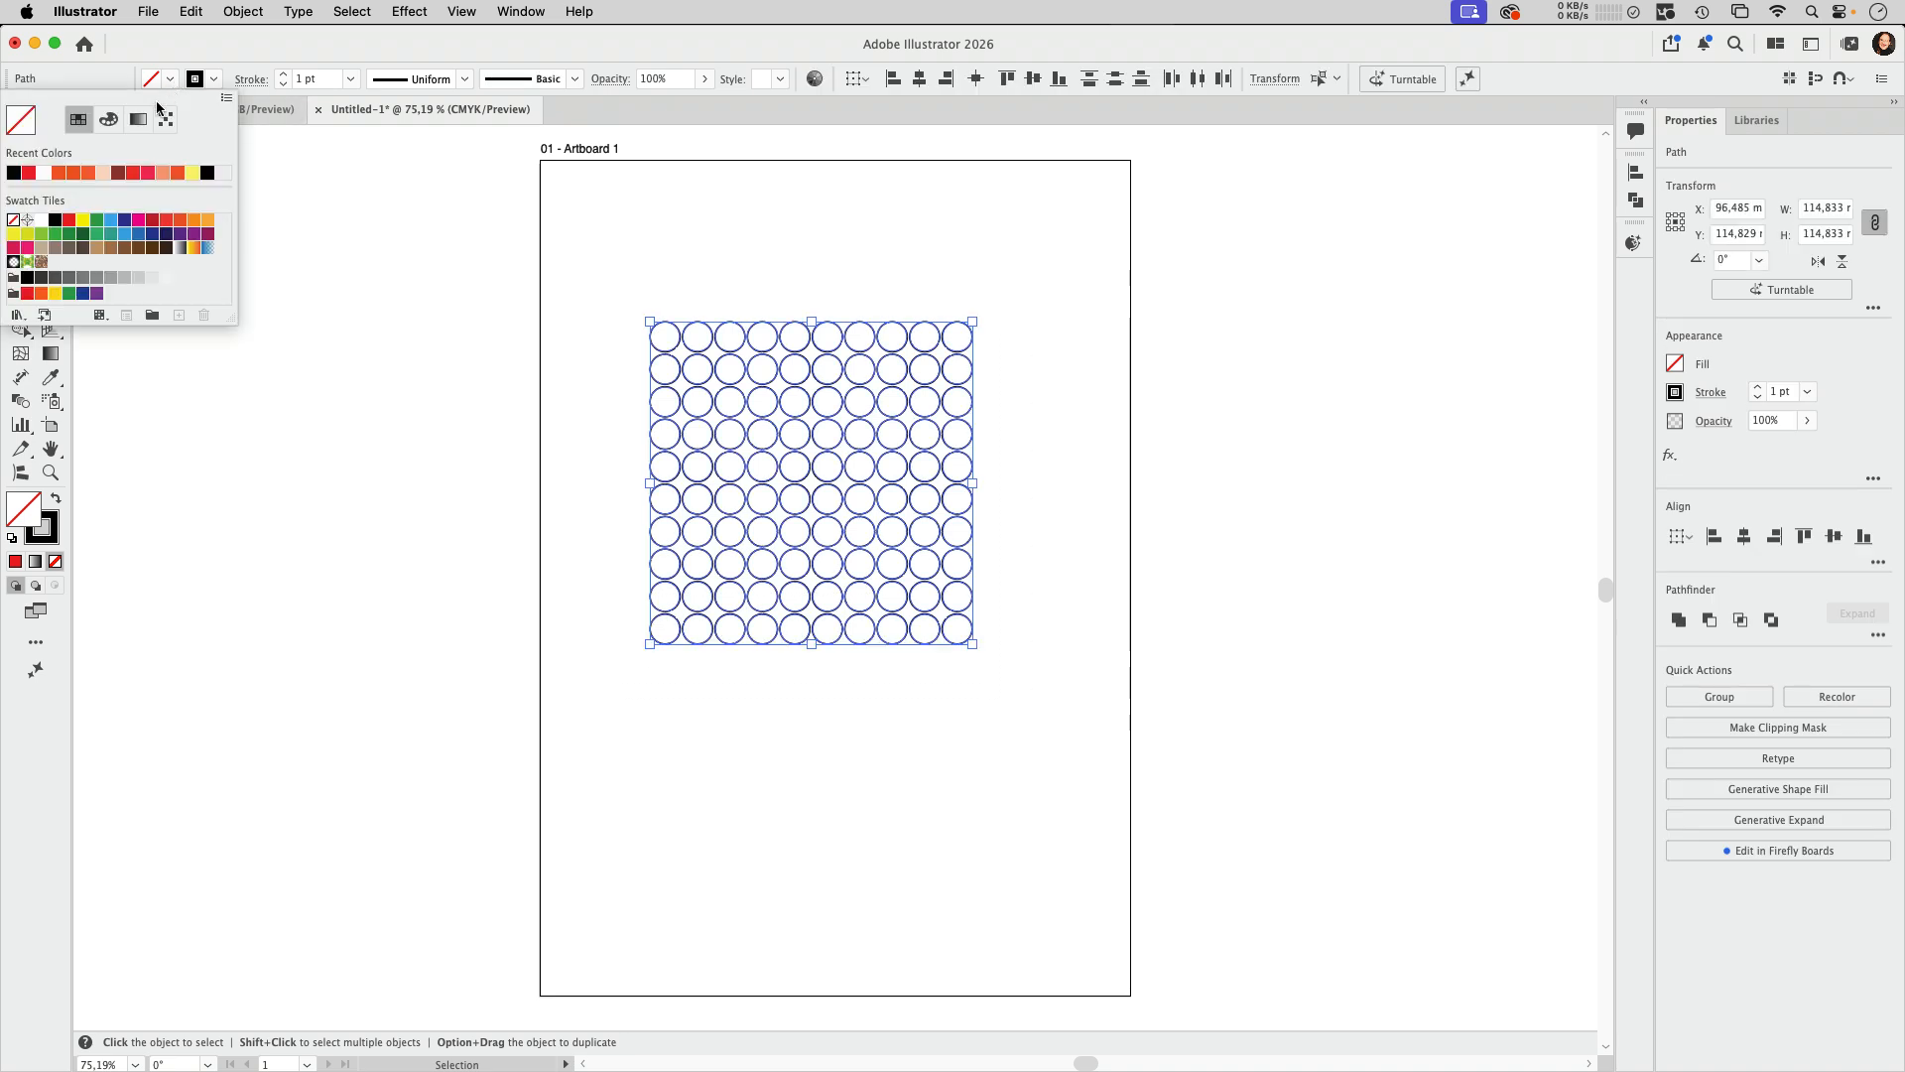
{"action": "left_click", "coordinate": [60, 173]}
{"action": "left_click", "coordinate": [213, 79]}
{"action": "left_click", "coordinate": [214, 78]}
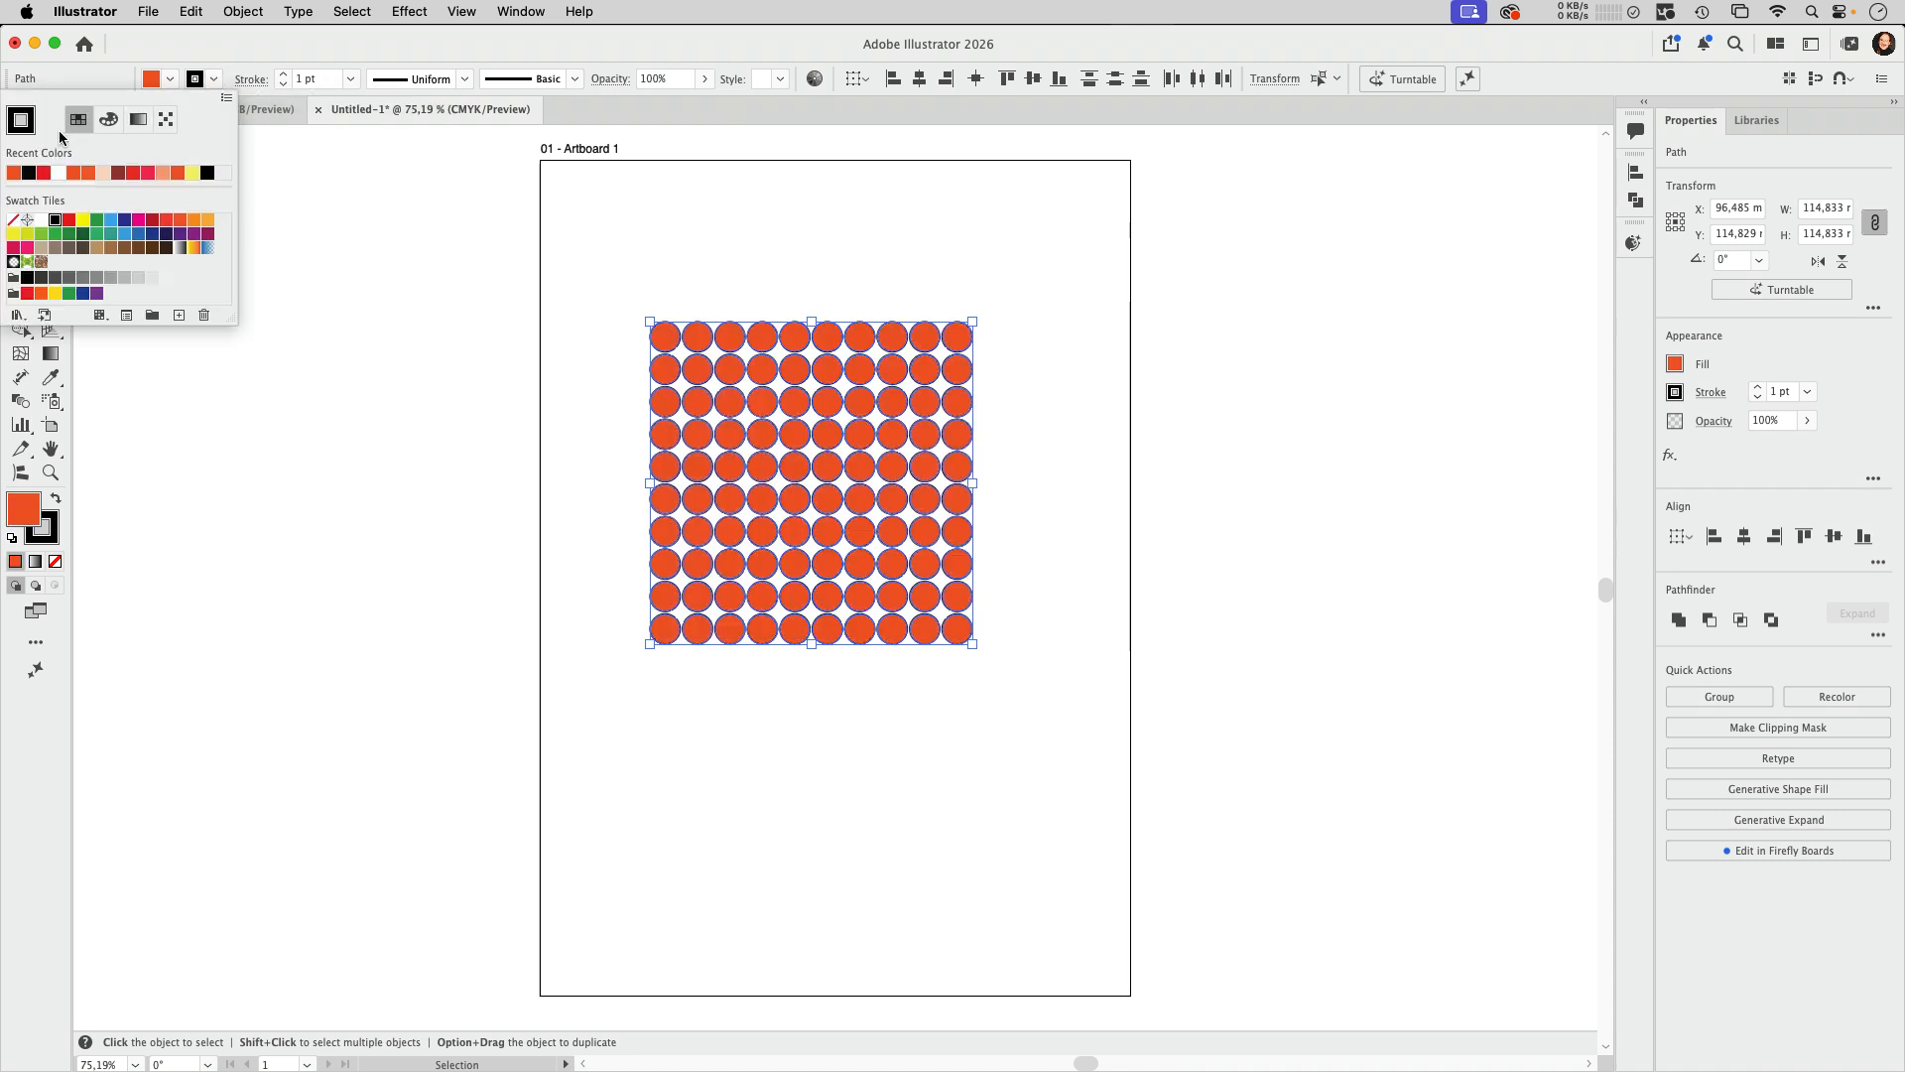
{"action": "left_click", "coordinate": [13, 220]}
{"action": "left_click", "coordinate": [685, 263]}
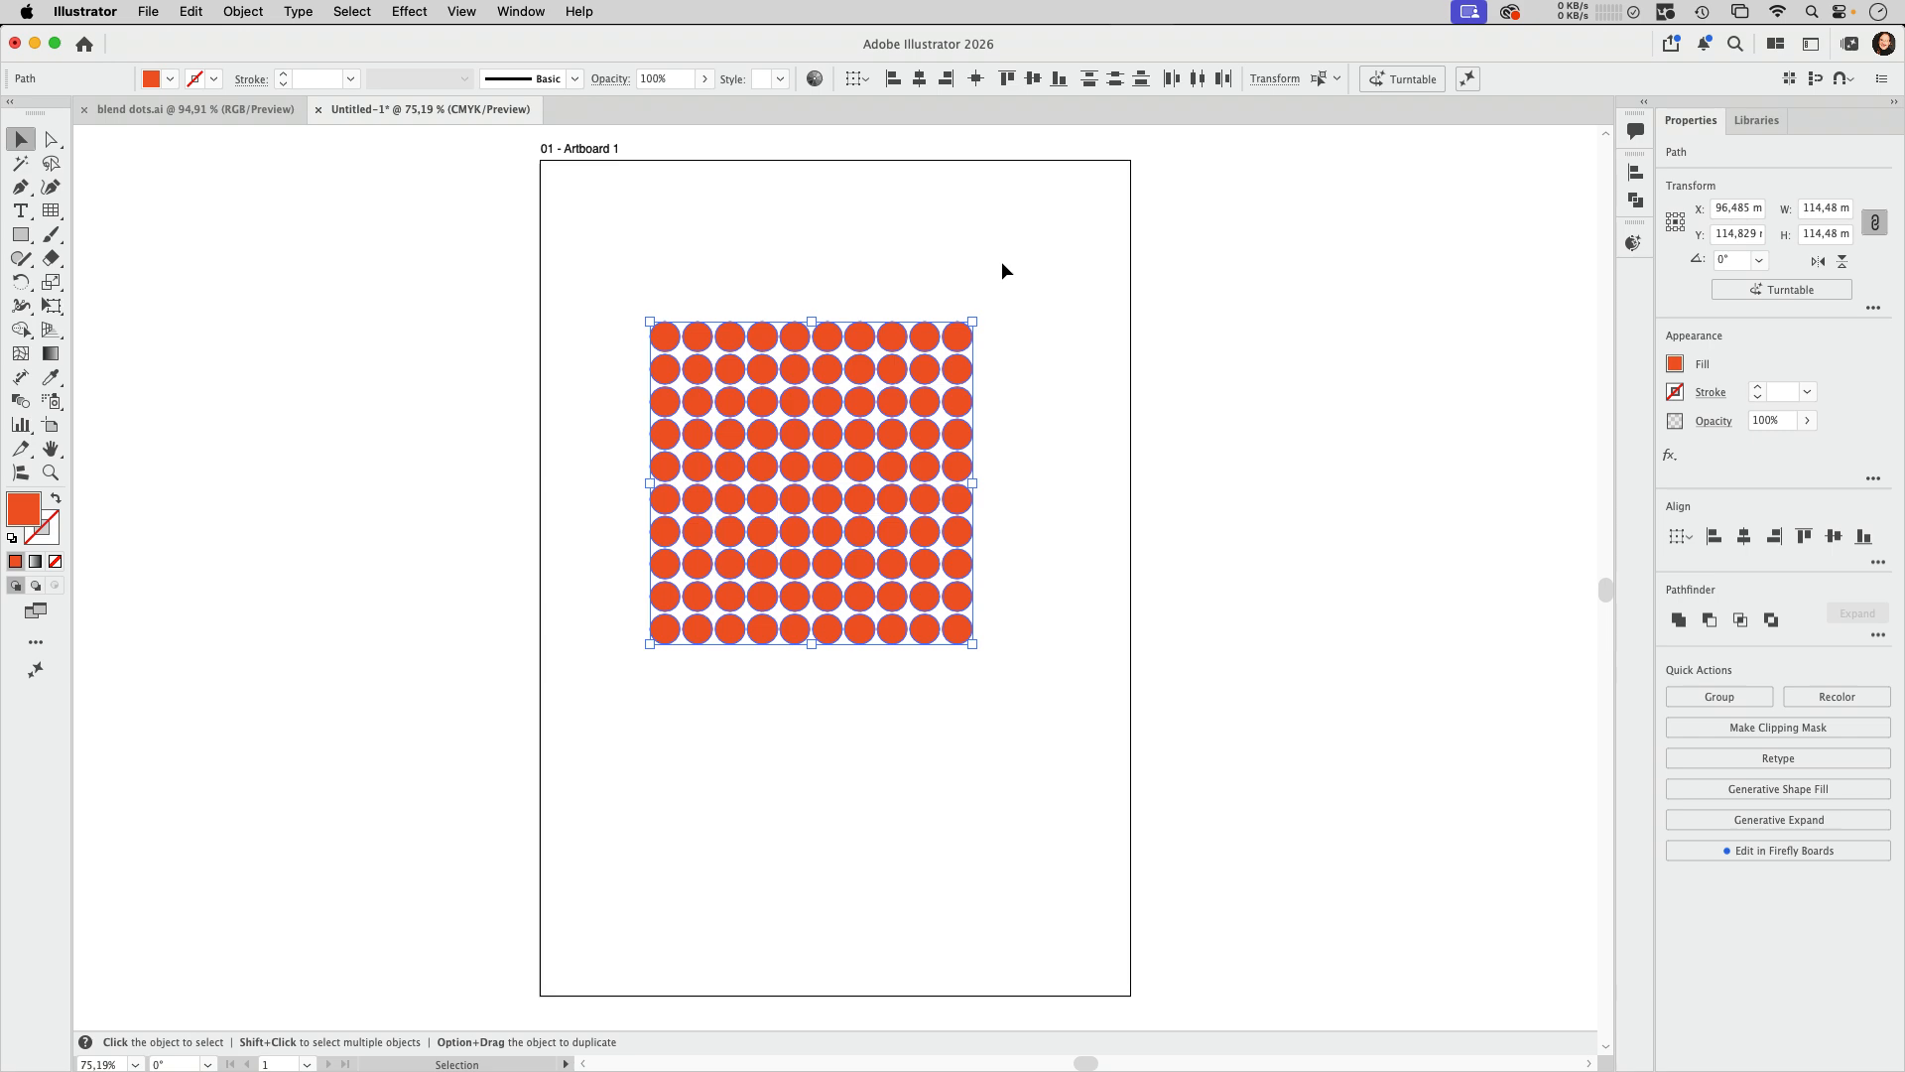
Step: Open the document's Swatches panel
{"action": "left_click", "coordinate": [521, 11]}
{"action": "mouse_move", "coordinate": [645, 1055]}
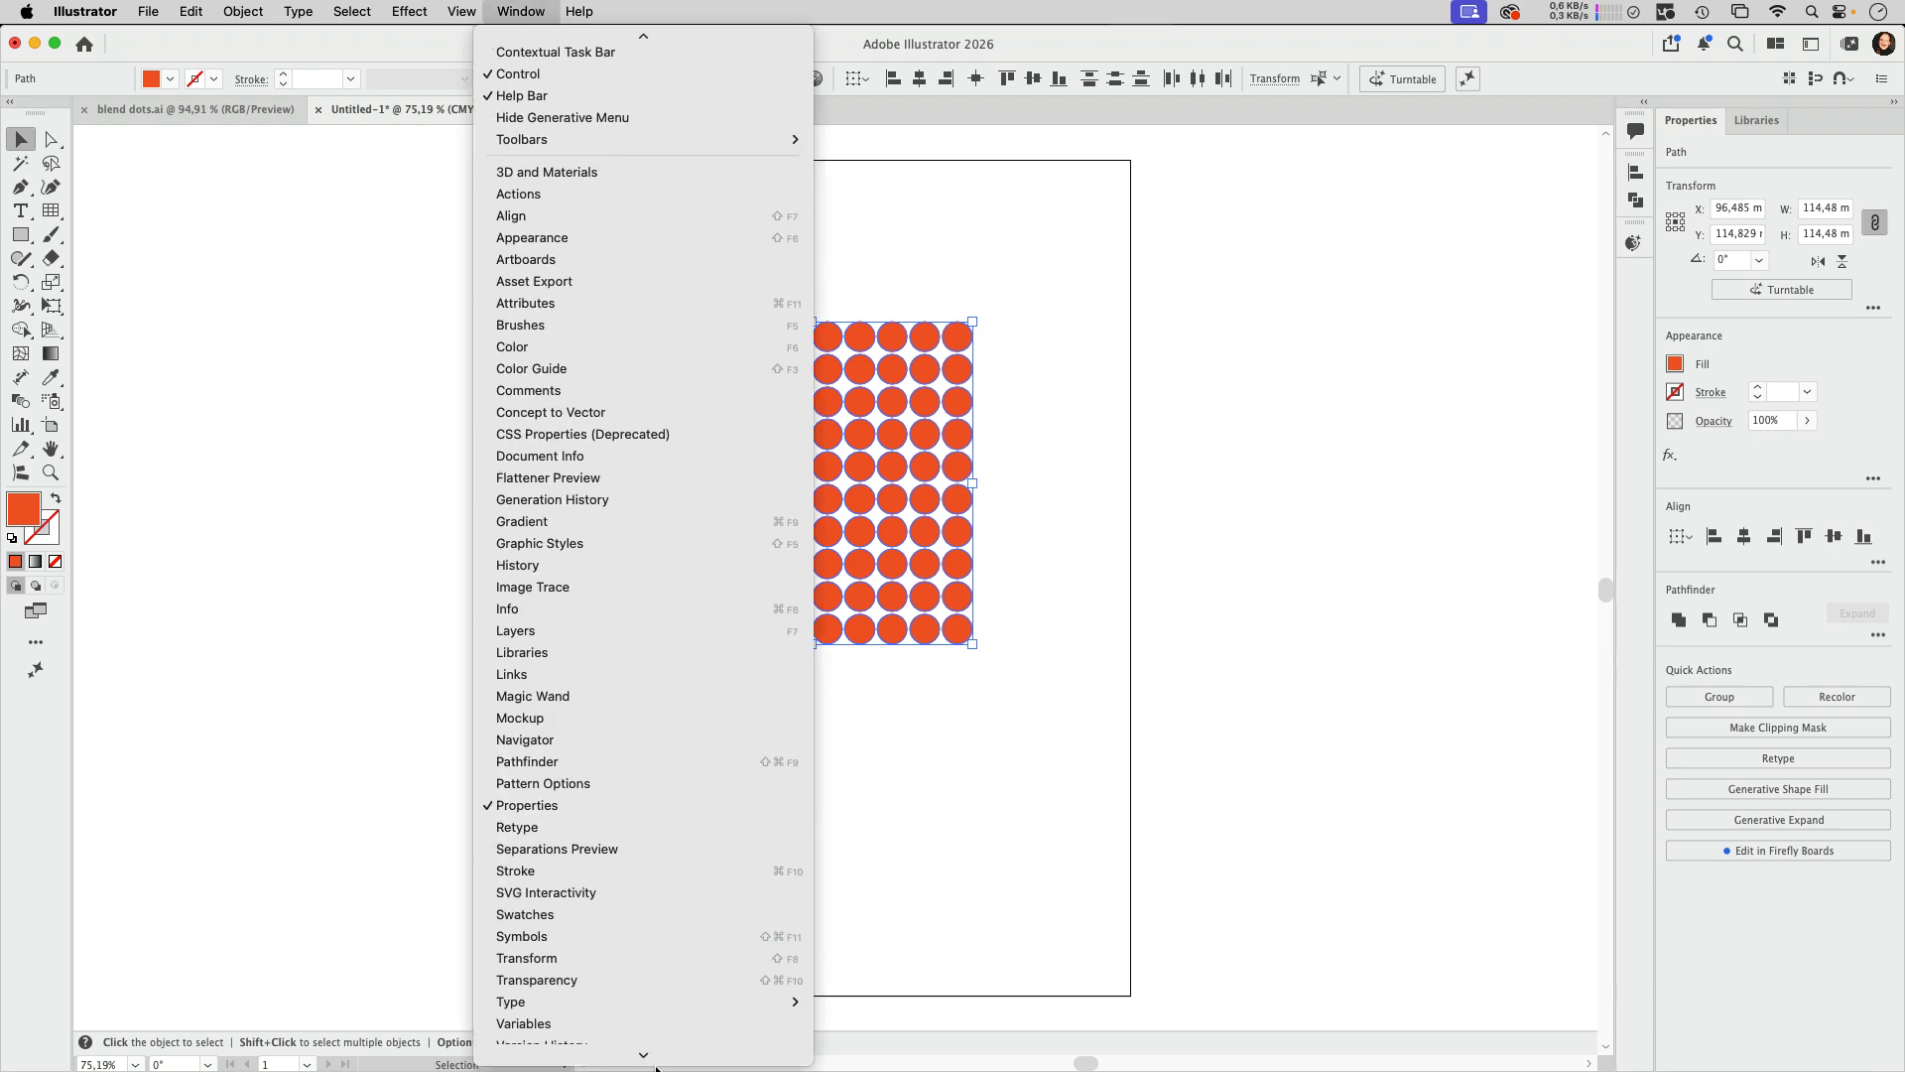
{"action": "left_click", "coordinate": [557, 785]}
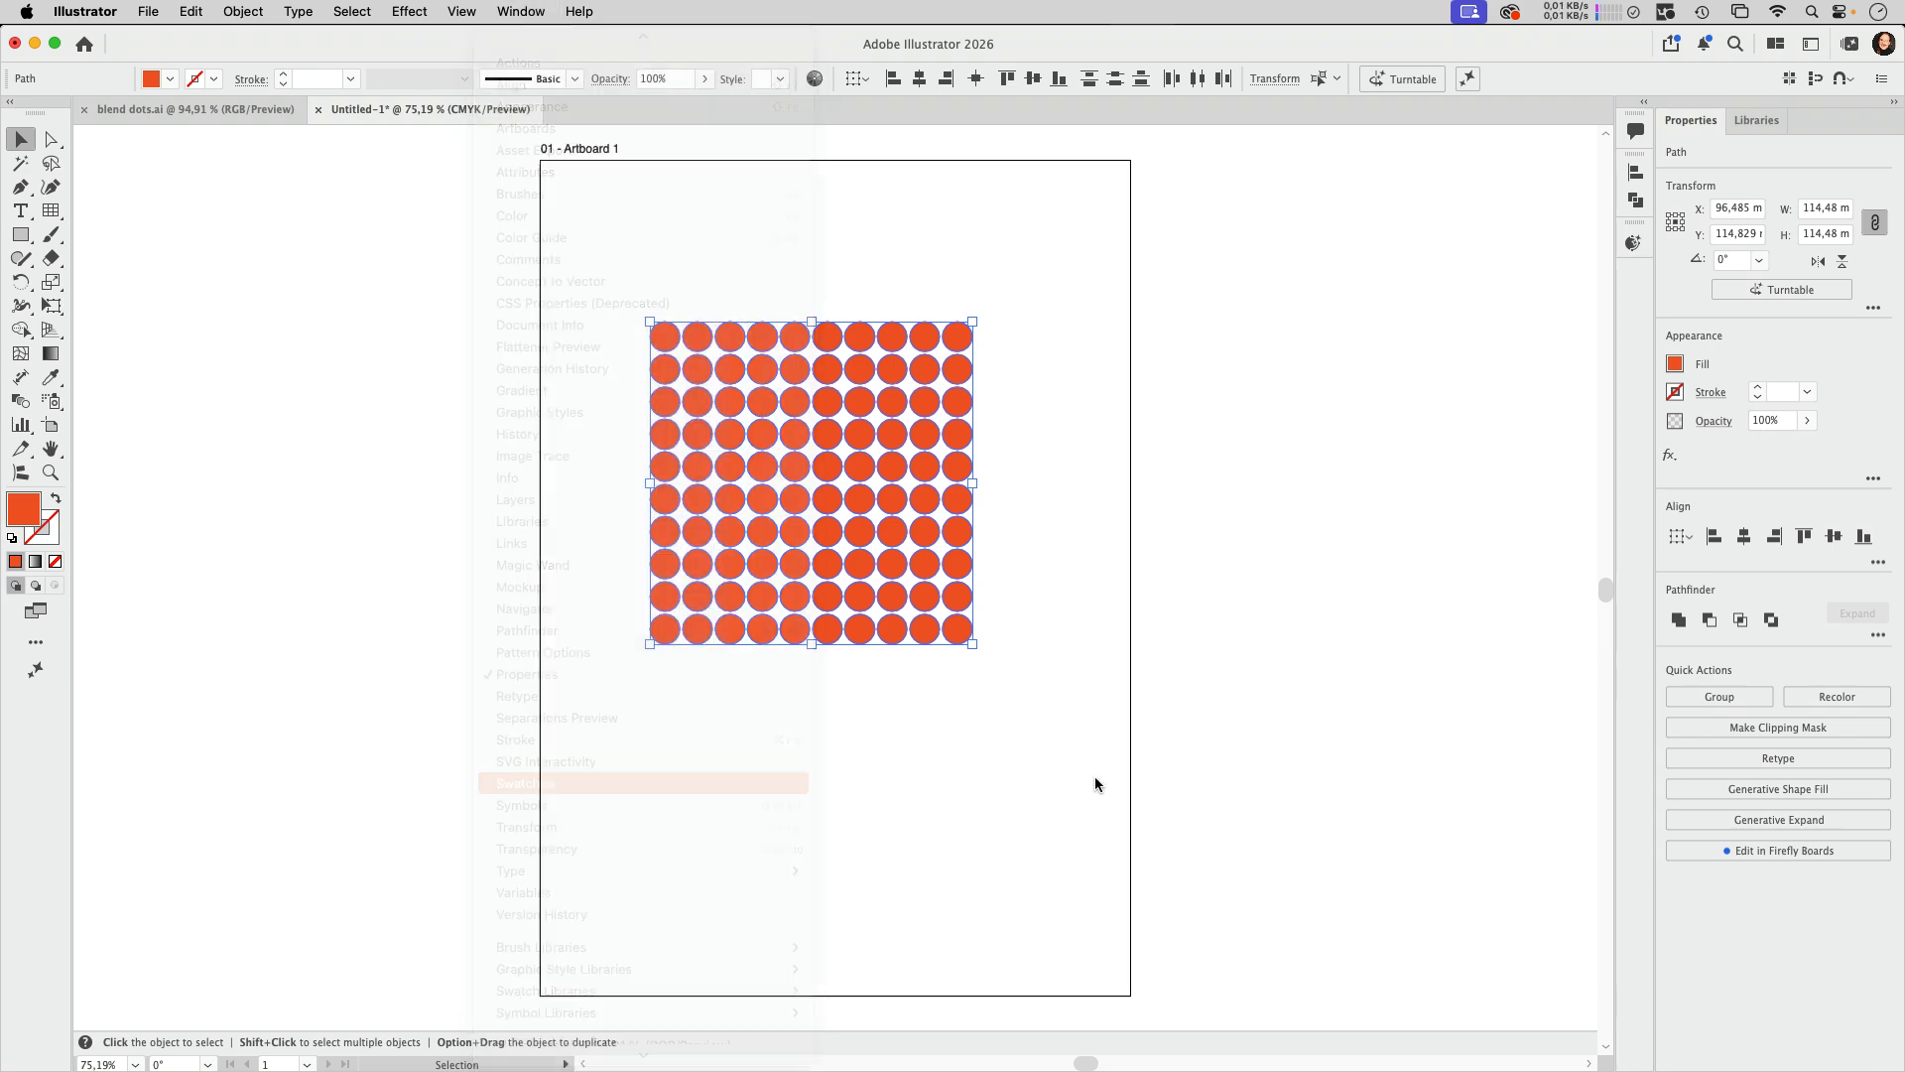
Step: Move and enlarge the Swatches panel, then open the Pop Art swatch library from the Art History collection
{"action": "left_click_drag", "start_coordinate": [1391, 452], "coordinate": [1192, 362]}
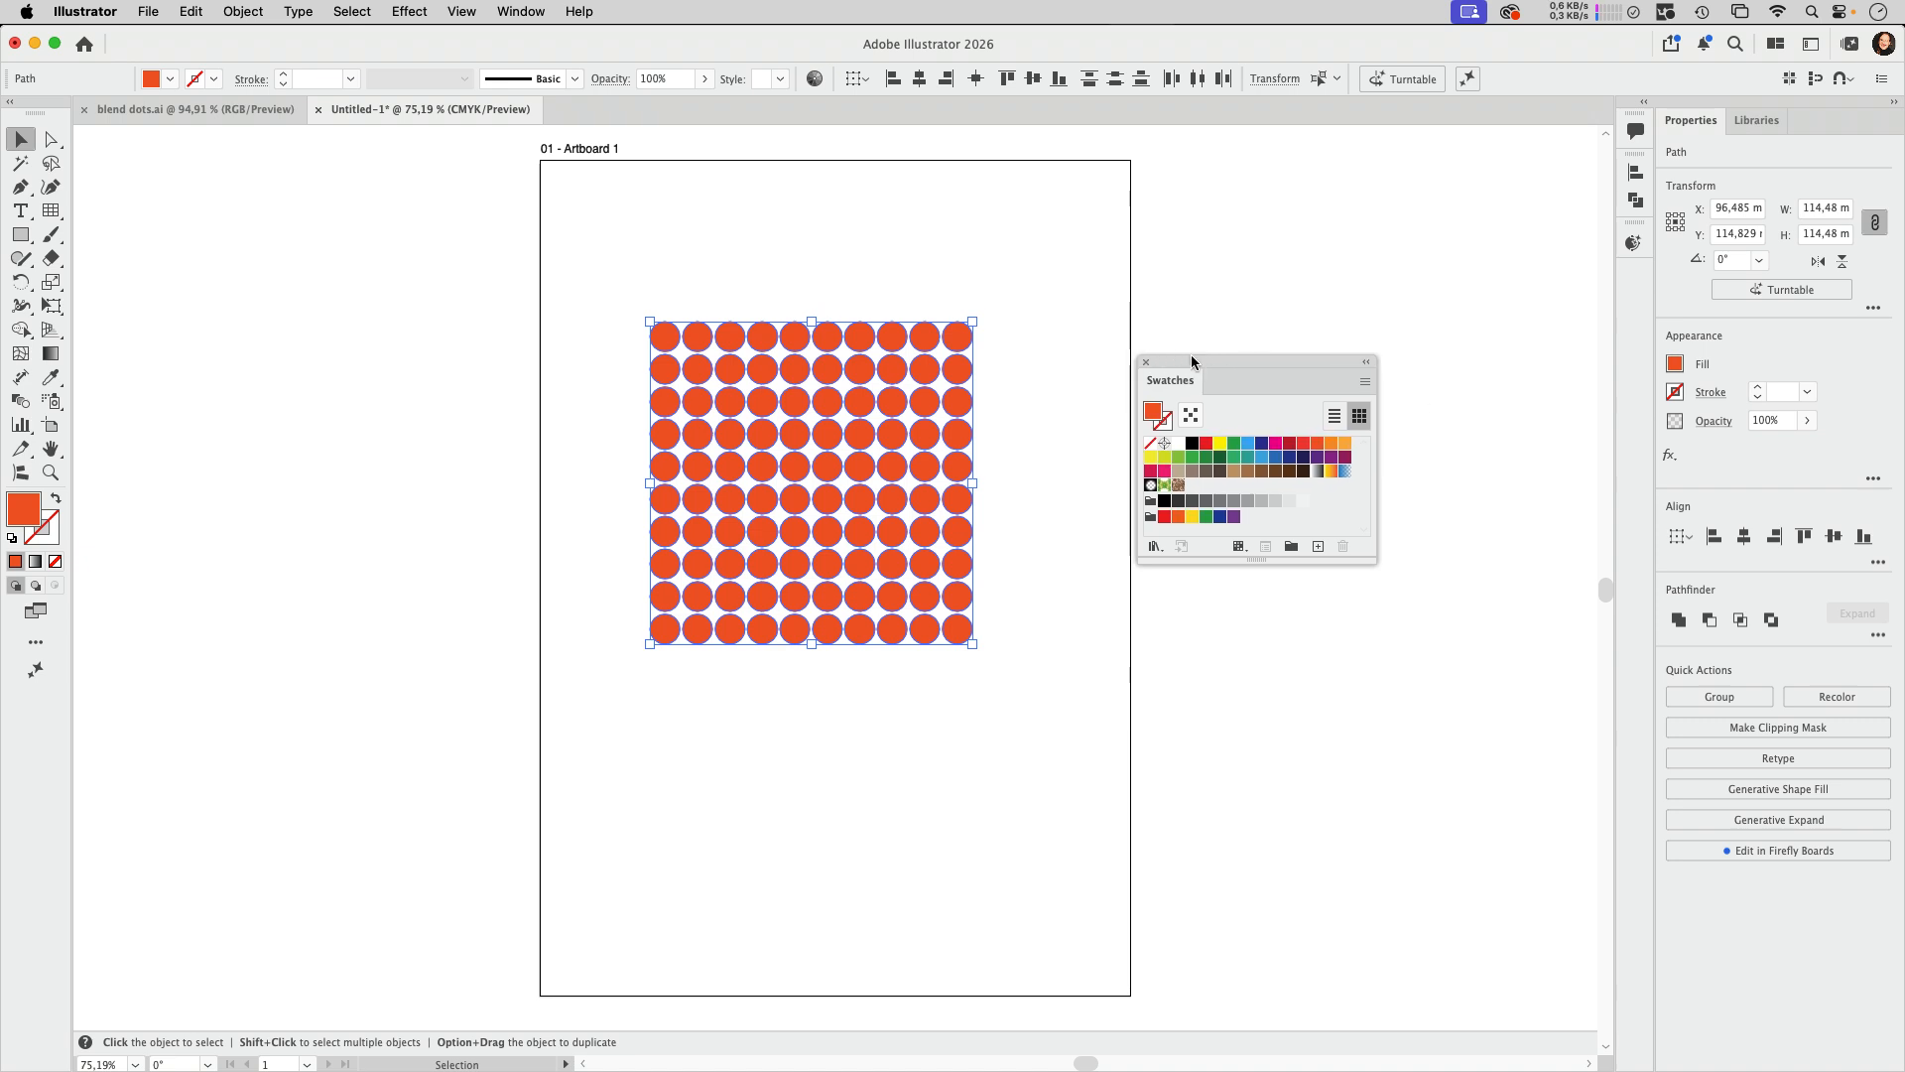
{"action": "left_click_drag", "start_coordinate": [1254, 560], "coordinate": [1270, 669]}
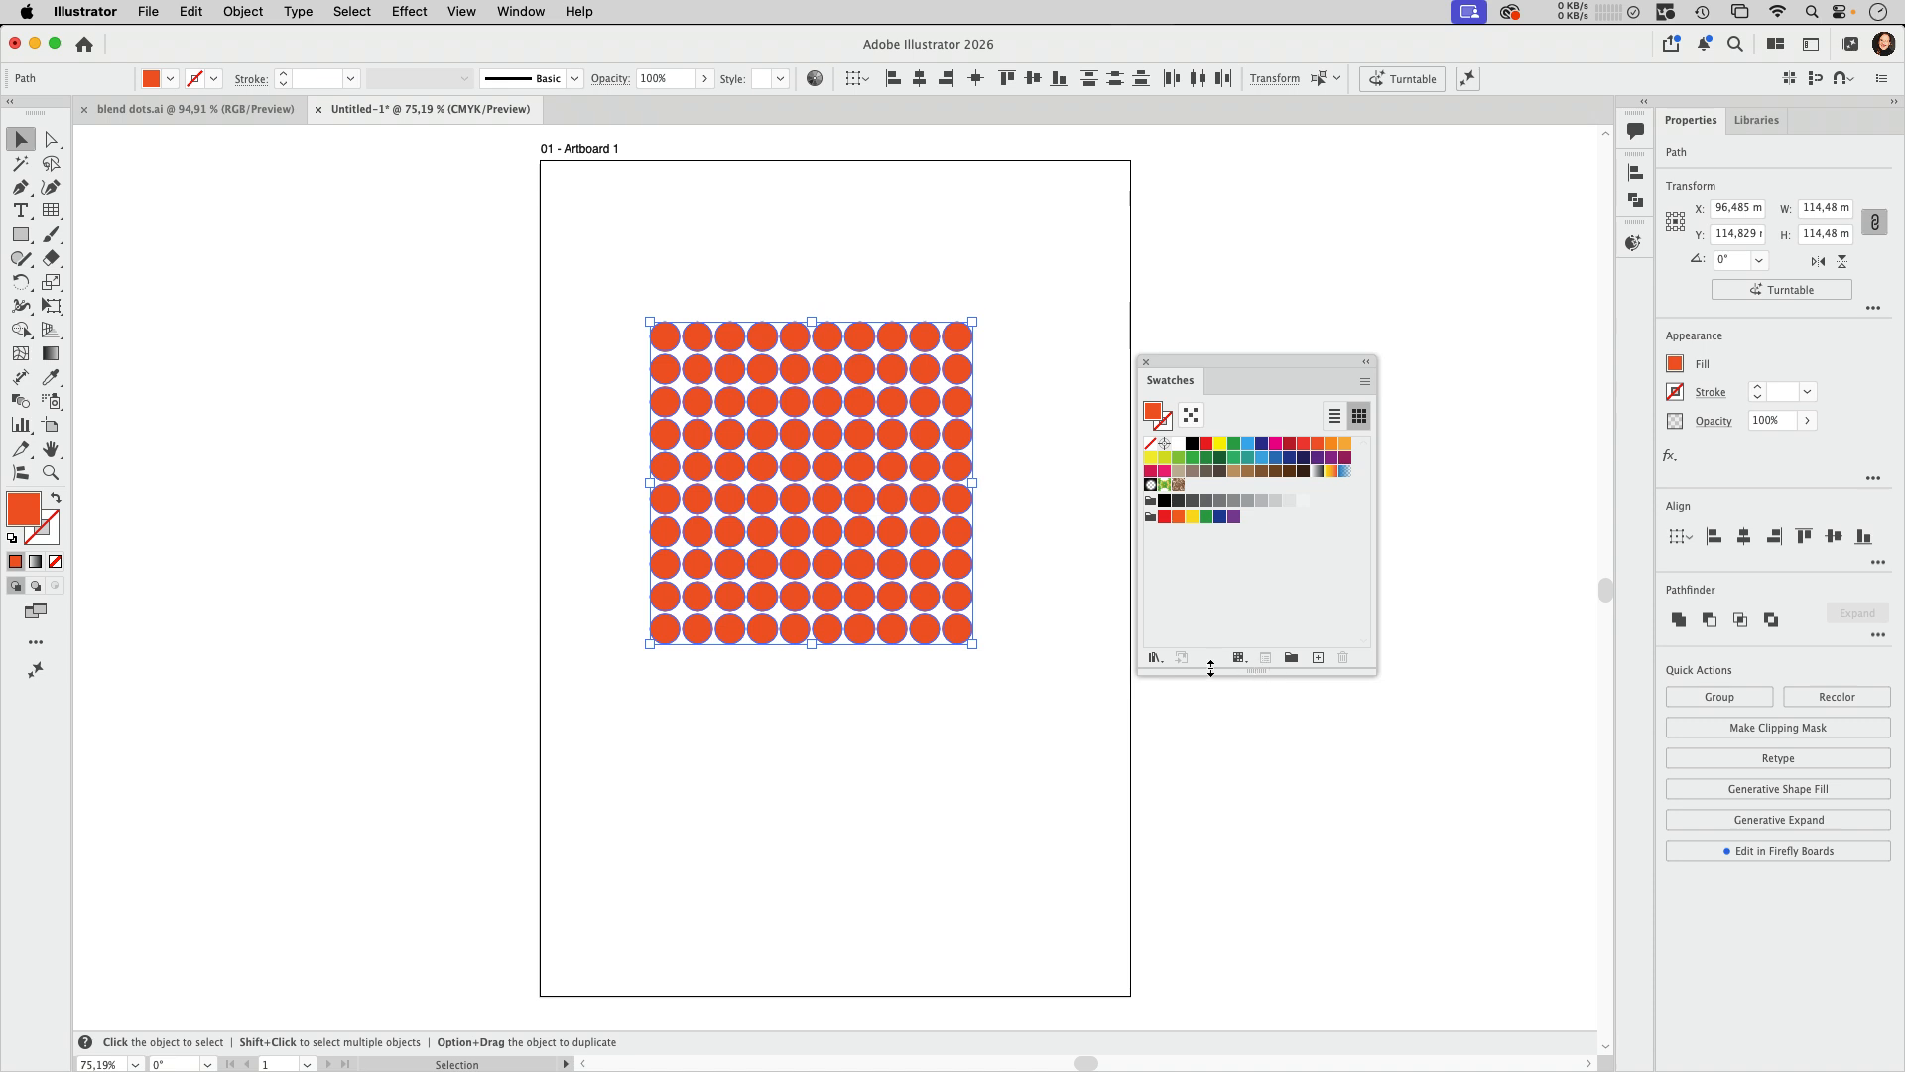
{"action": "left_click", "coordinate": [1154, 658]}
{"action": "mouse_move", "coordinate": [1156, 665]}
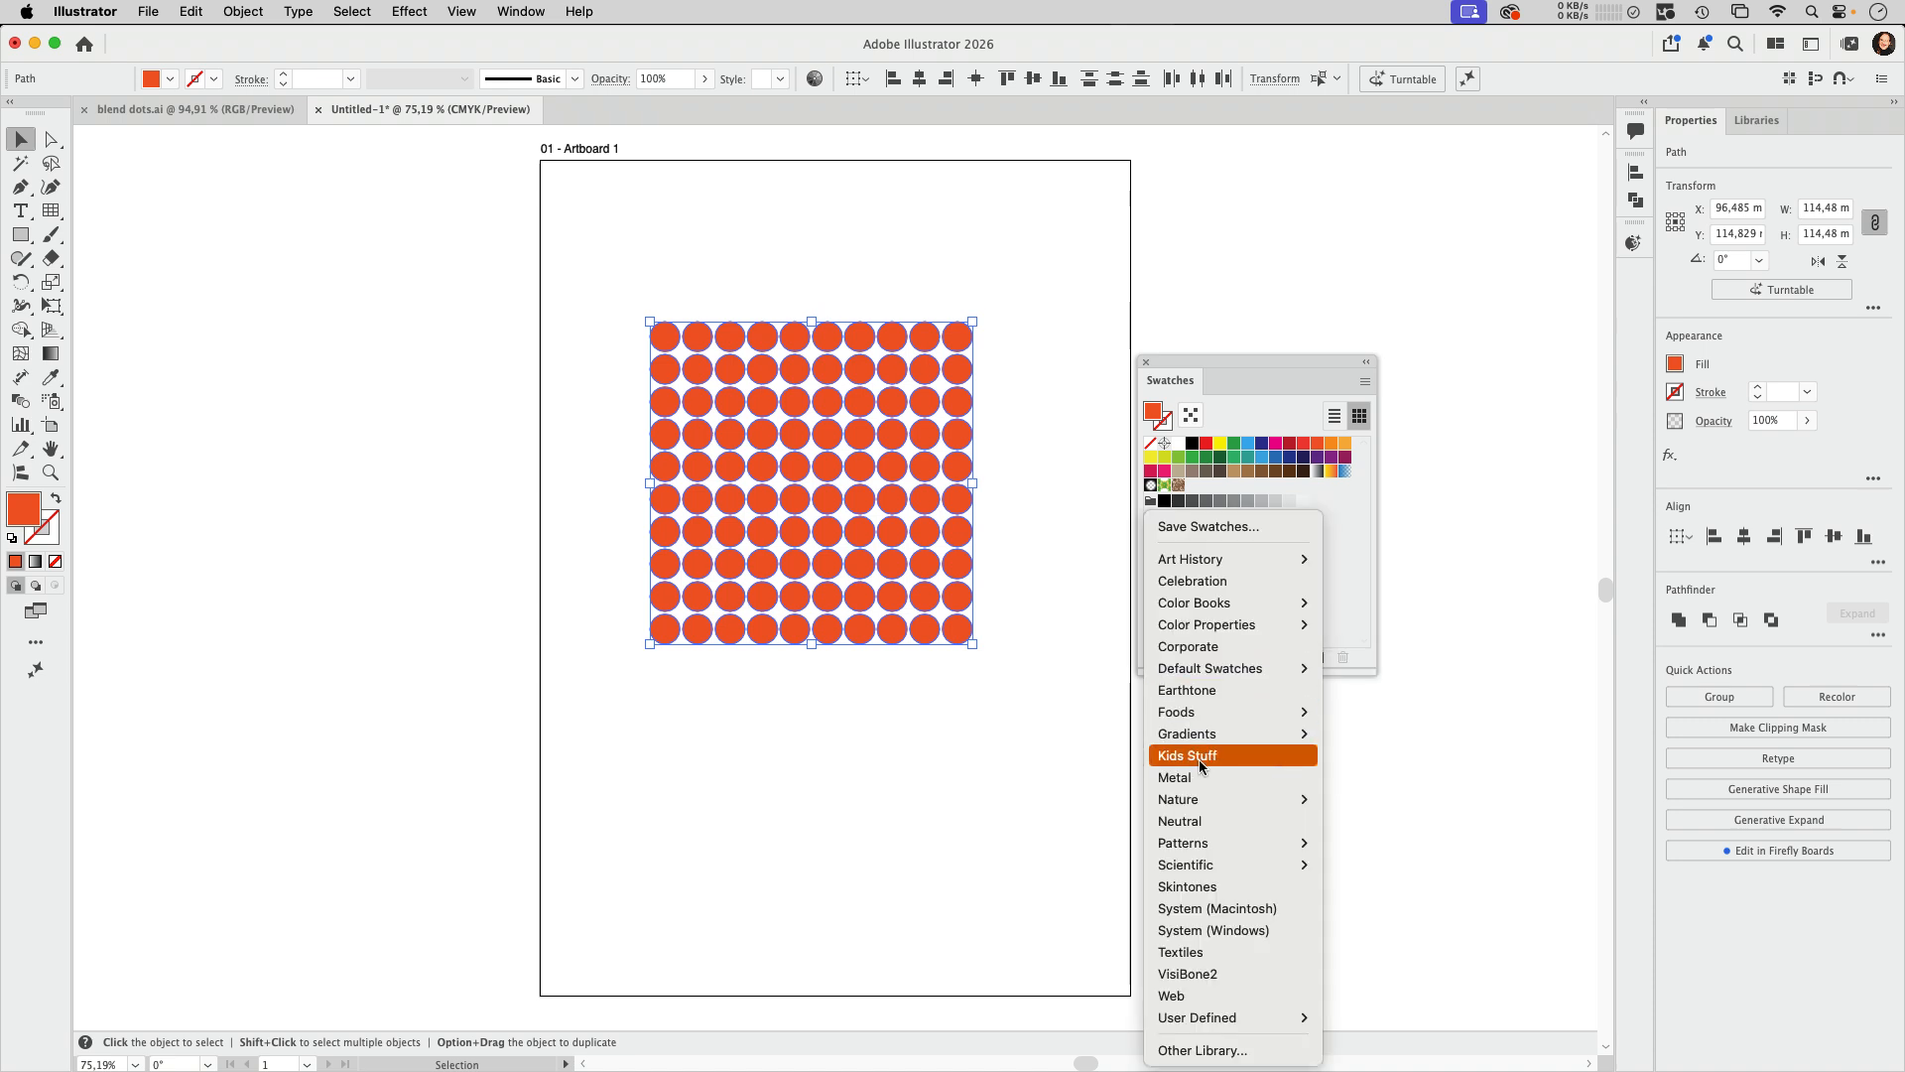
{"action": "mouse_move", "coordinate": [1210, 612]}
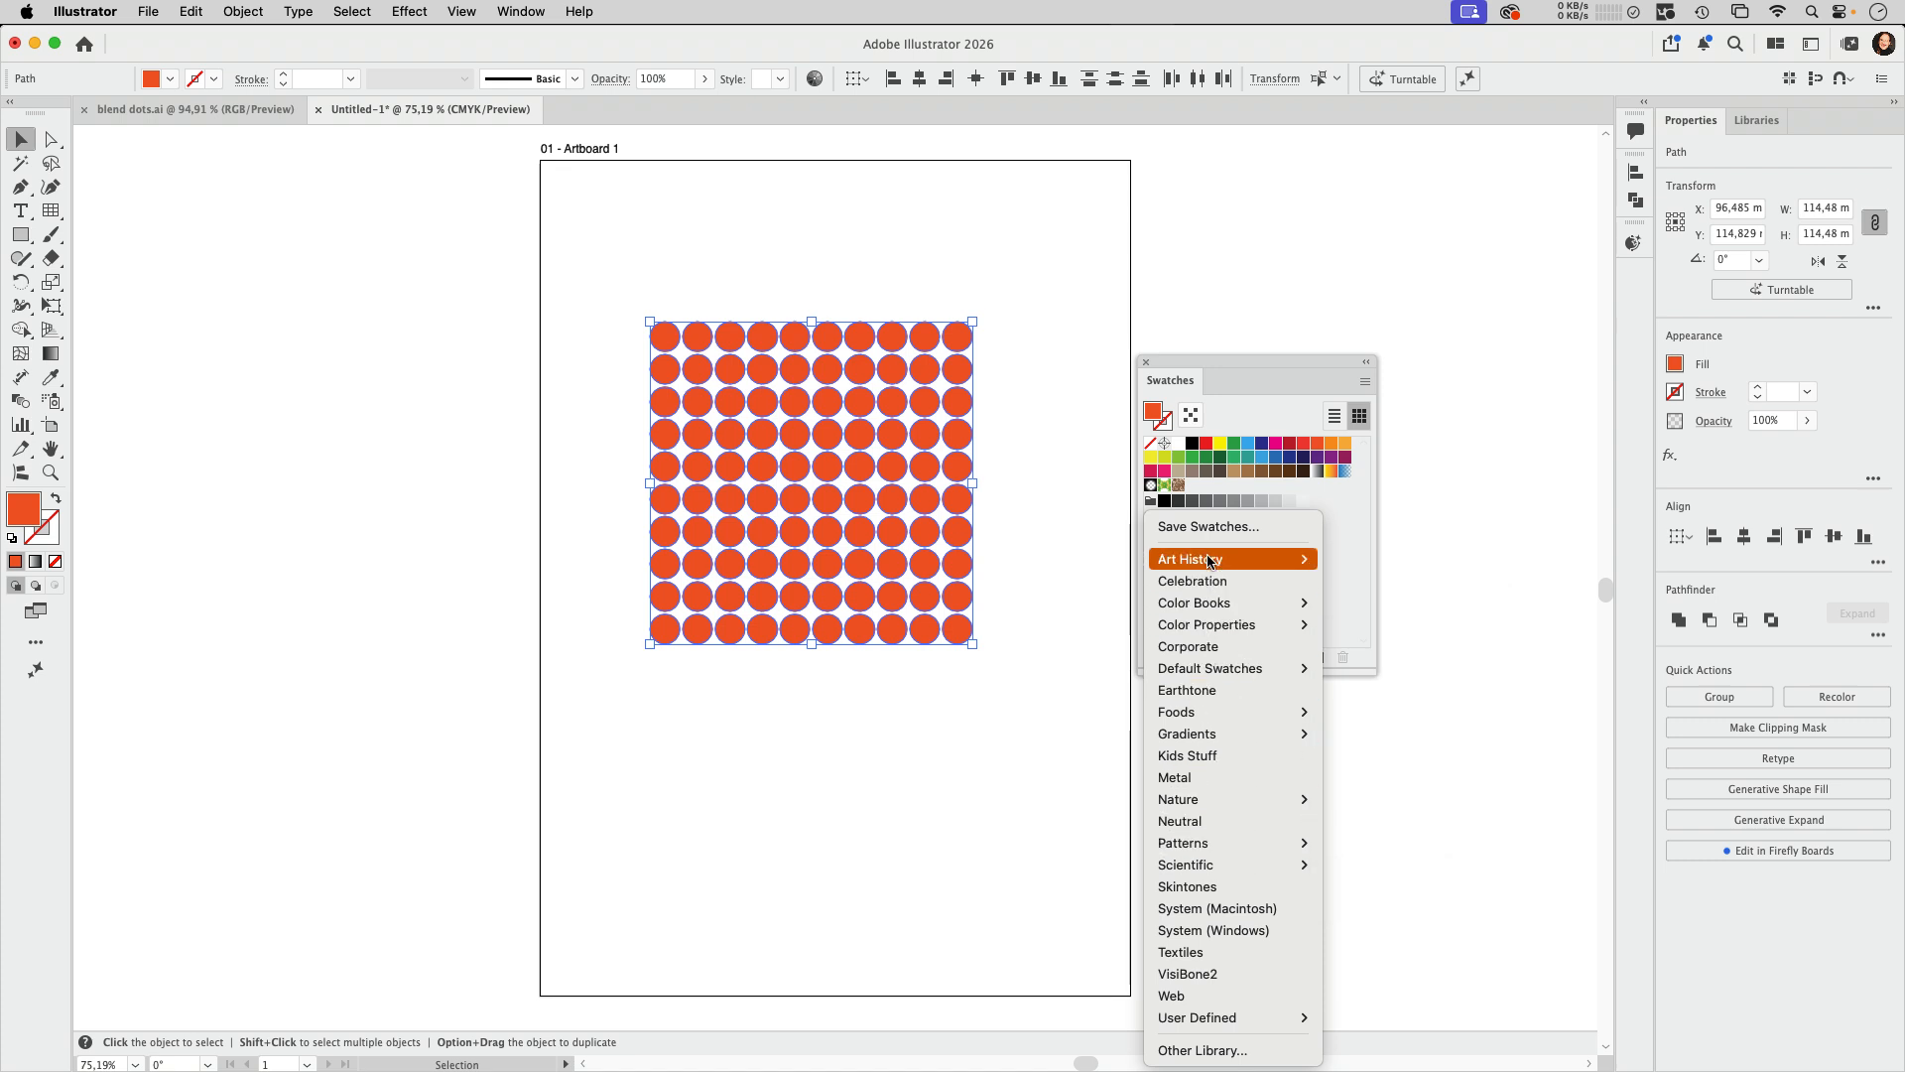
{"action": "mouse_move", "coordinate": [1210, 561]}
{"action": "left_click", "coordinate": [1384, 649]}
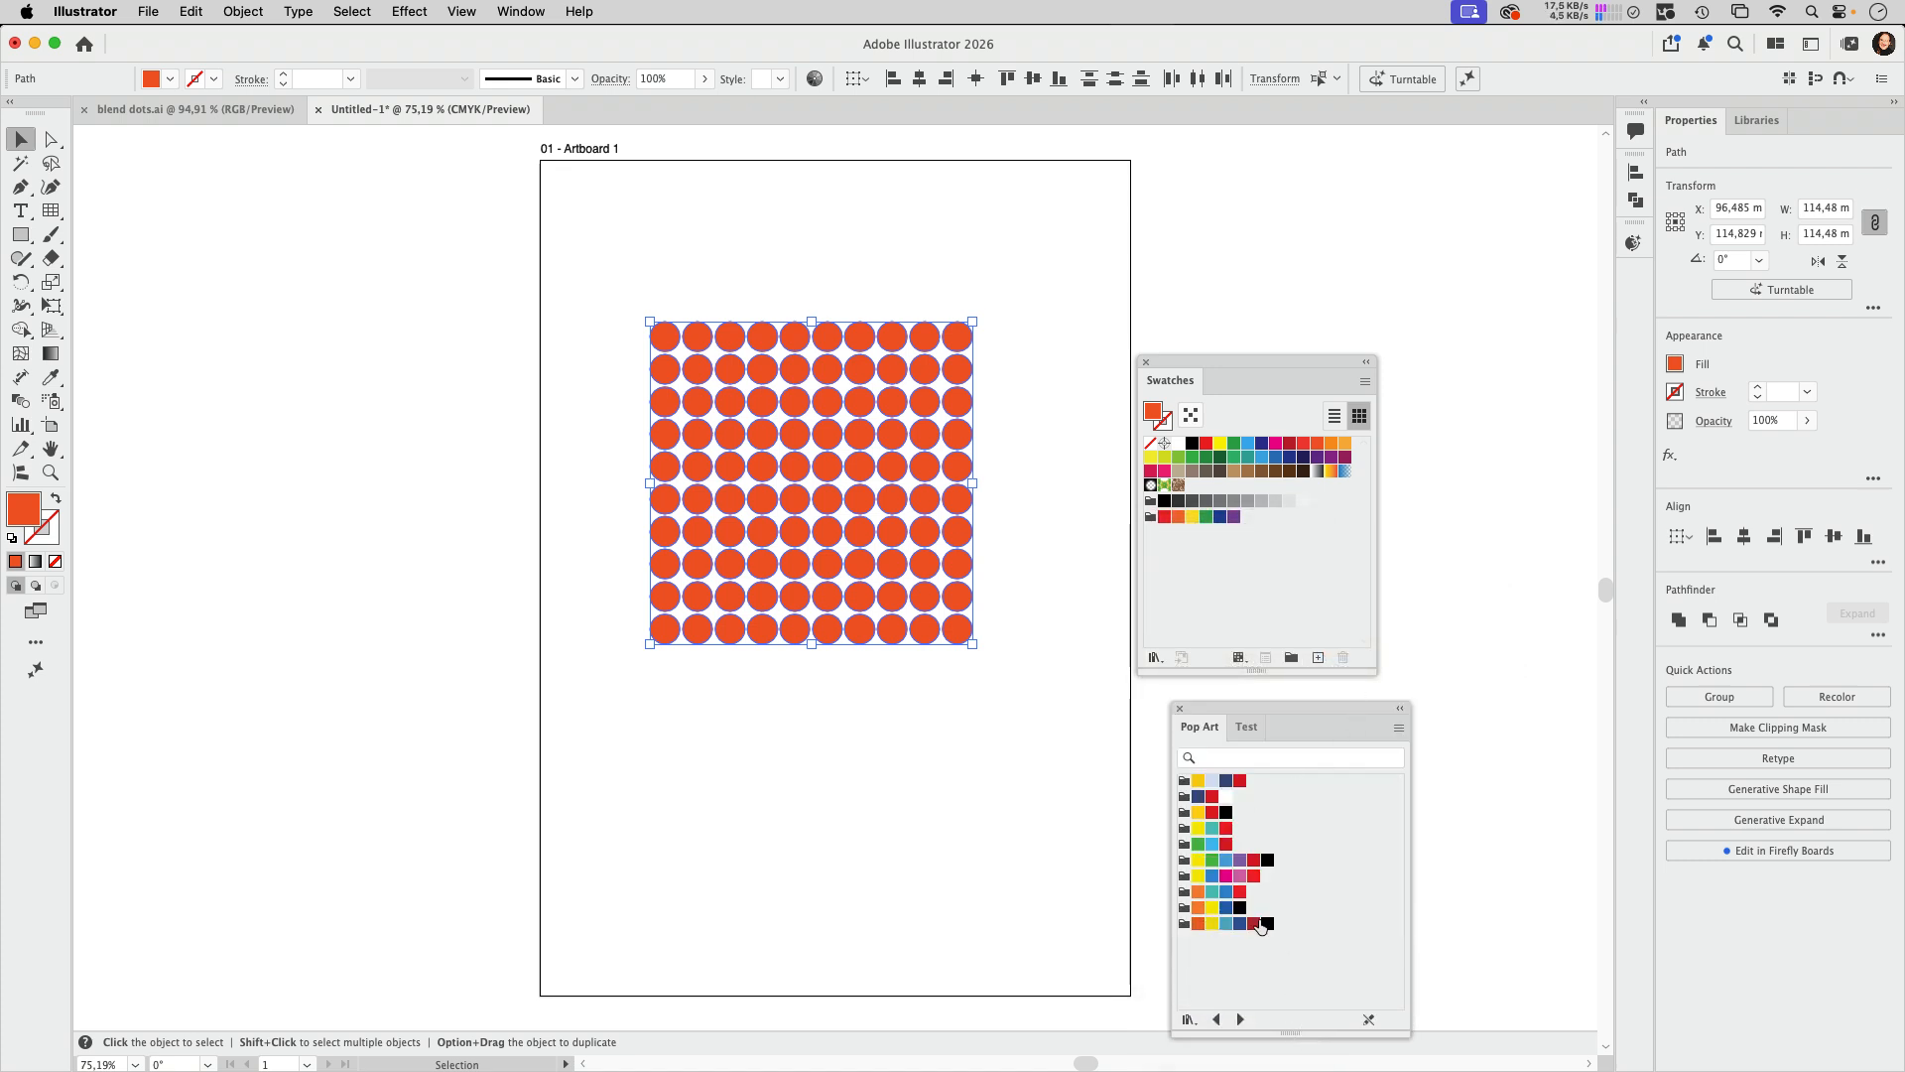
Step: Add three neighbouring multicolor Pop Art color groups to the document's swatches and select all swatches in those groups
{"action": "left_click", "coordinate": [1184, 859]}
{"action": "left_click", "coordinate": [1183, 876]}
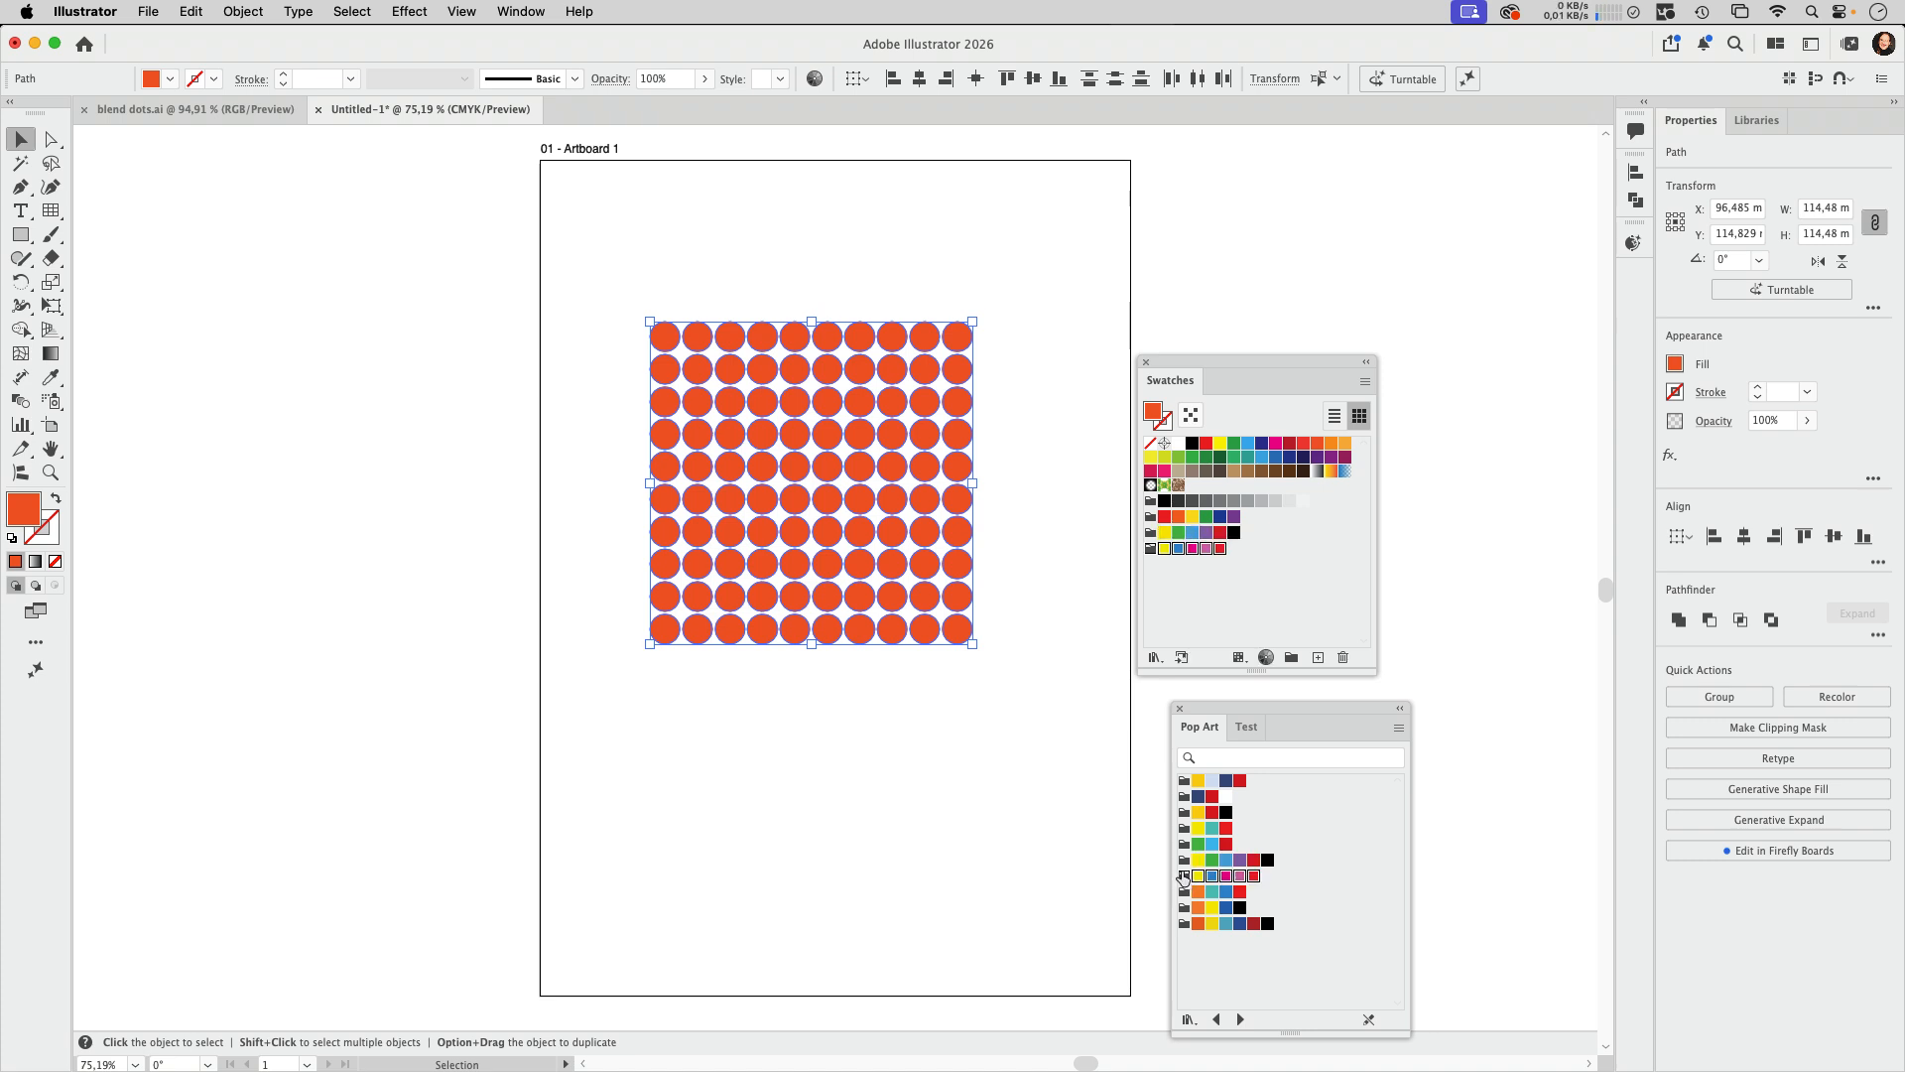
{"action": "left_click", "coordinate": [1184, 892]}
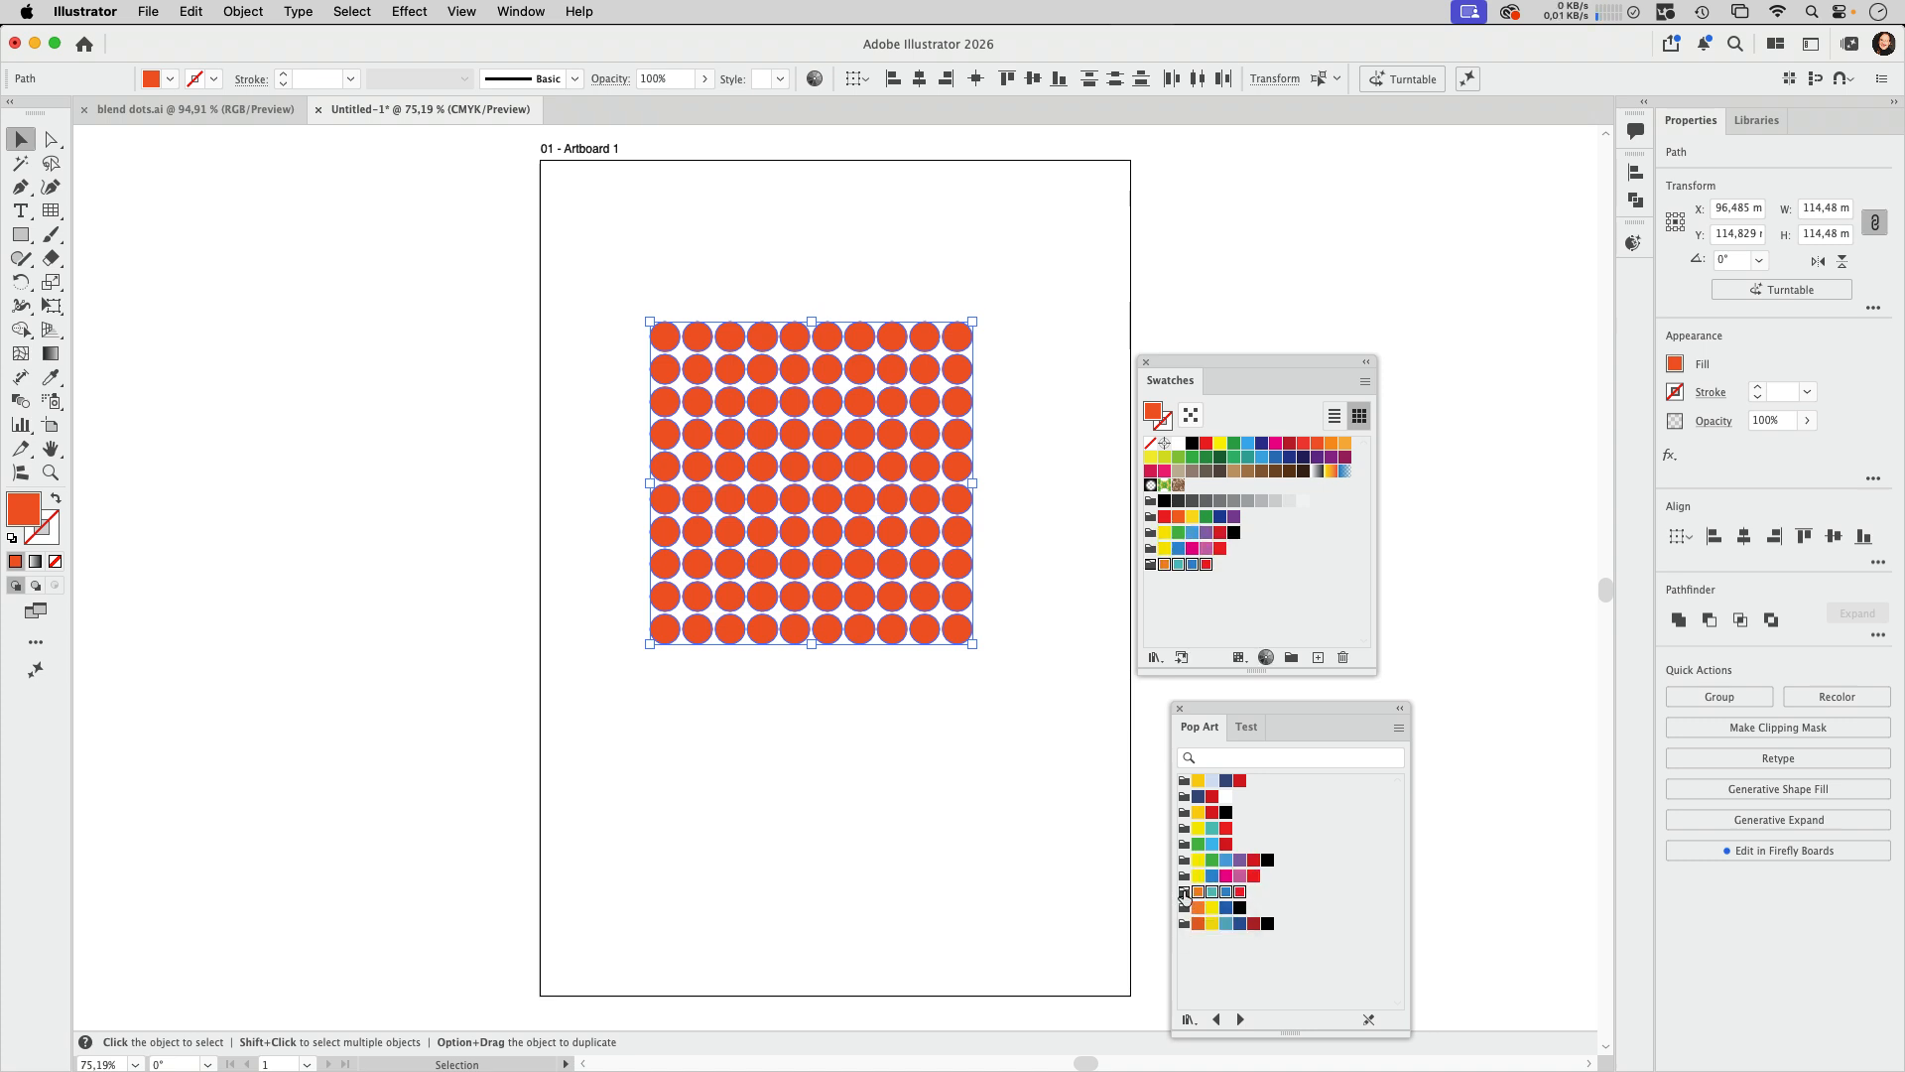
{"action": "left_click", "coordinate": [1165, 533]}
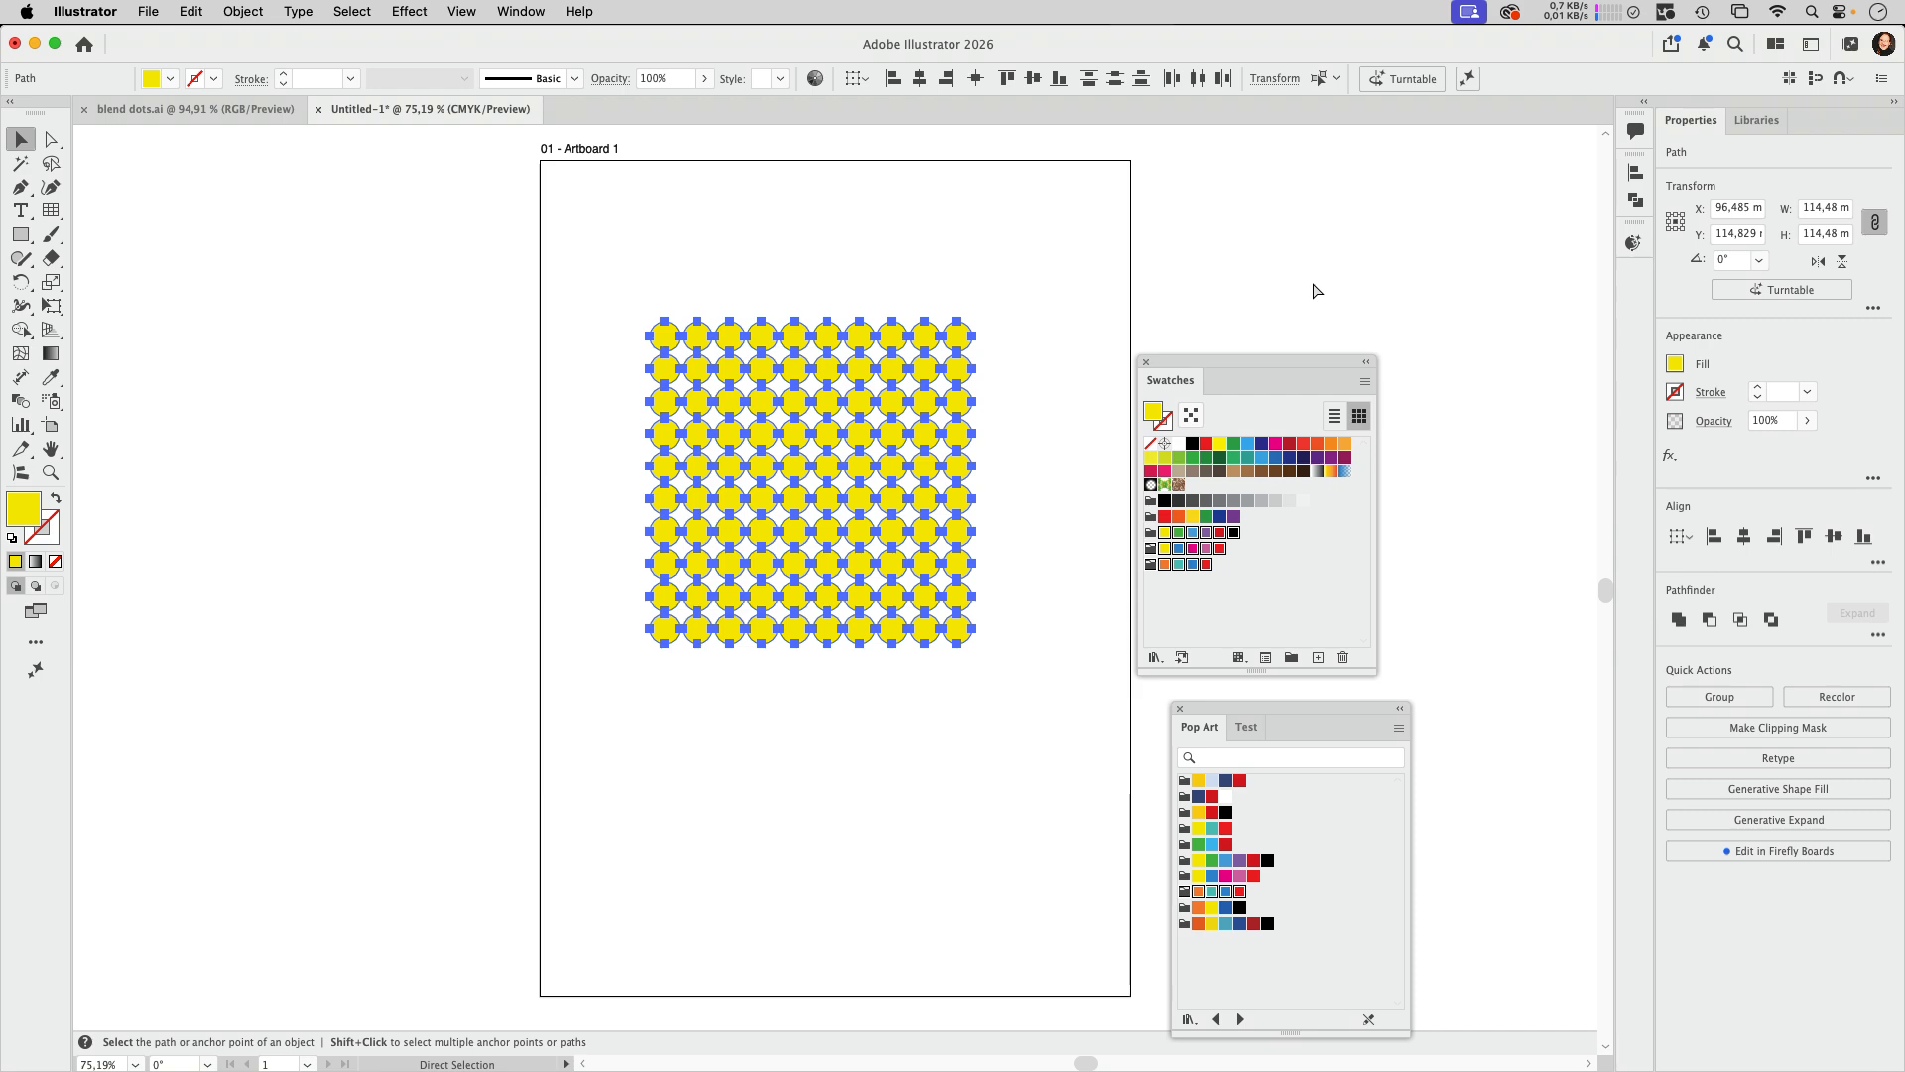
Step: Run the randomus.jsx script on the circles and apply random fills from the selected swatches
{"action": "key", "text": "super+F12"}
{"action": "left_click", "coordinate": [657, 203]}
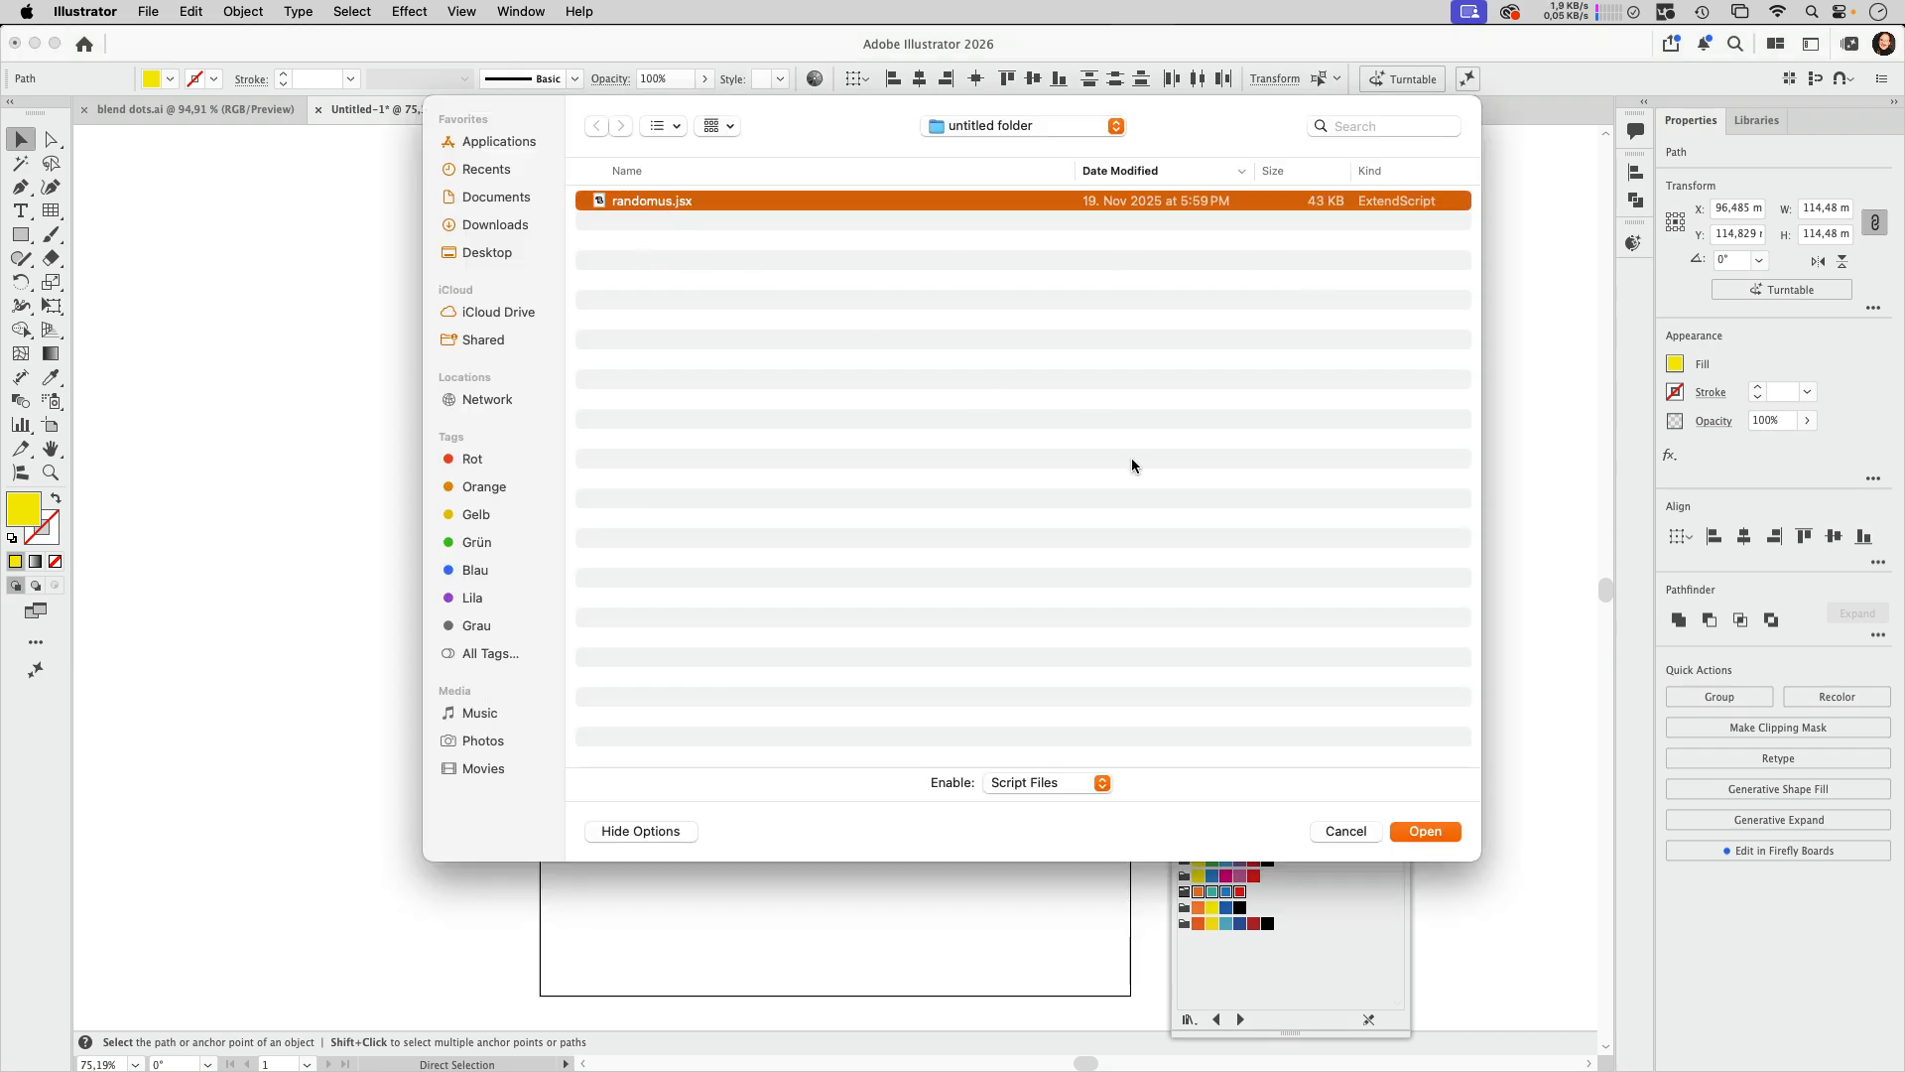
{"action": "left_click", "coordinate": [1437, 831]}
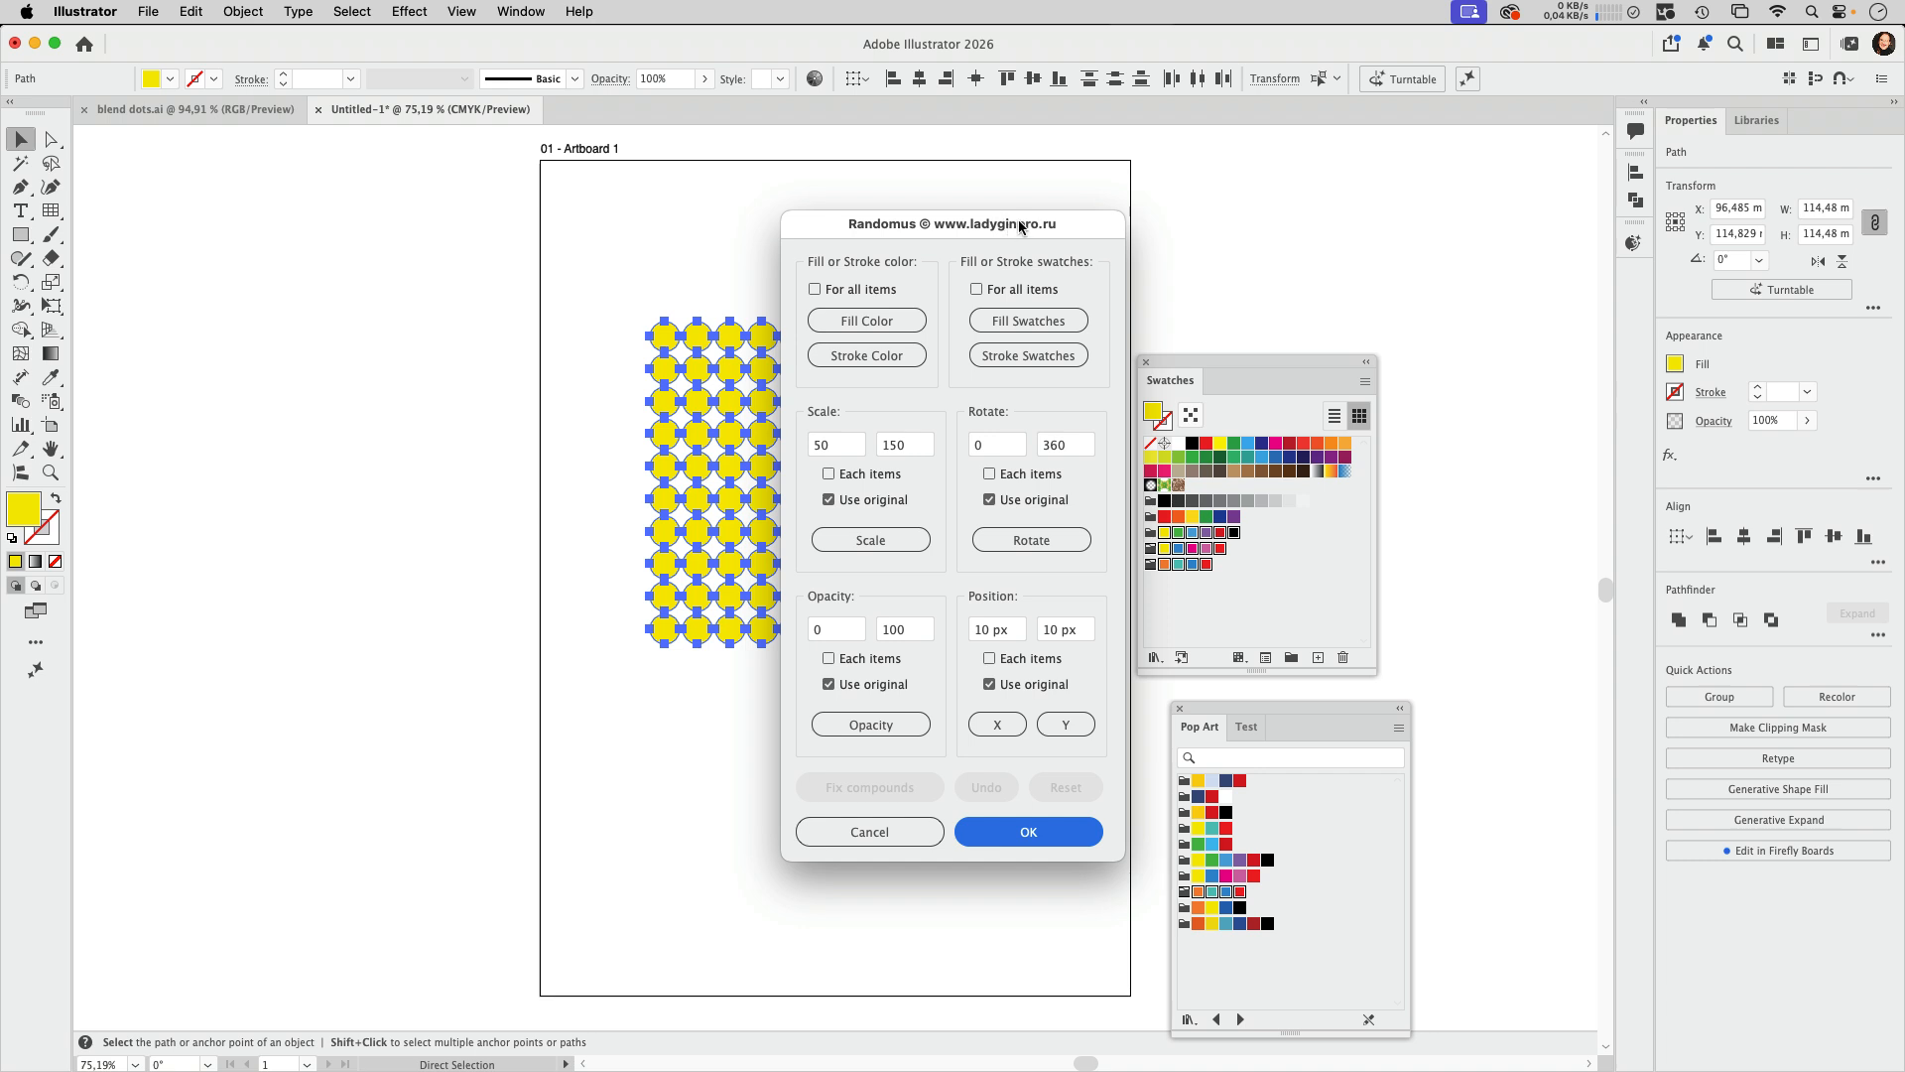
{"action": "left_click_drag", "start_coordinate": [1005, 231], "coordinate": [1442, 198]}
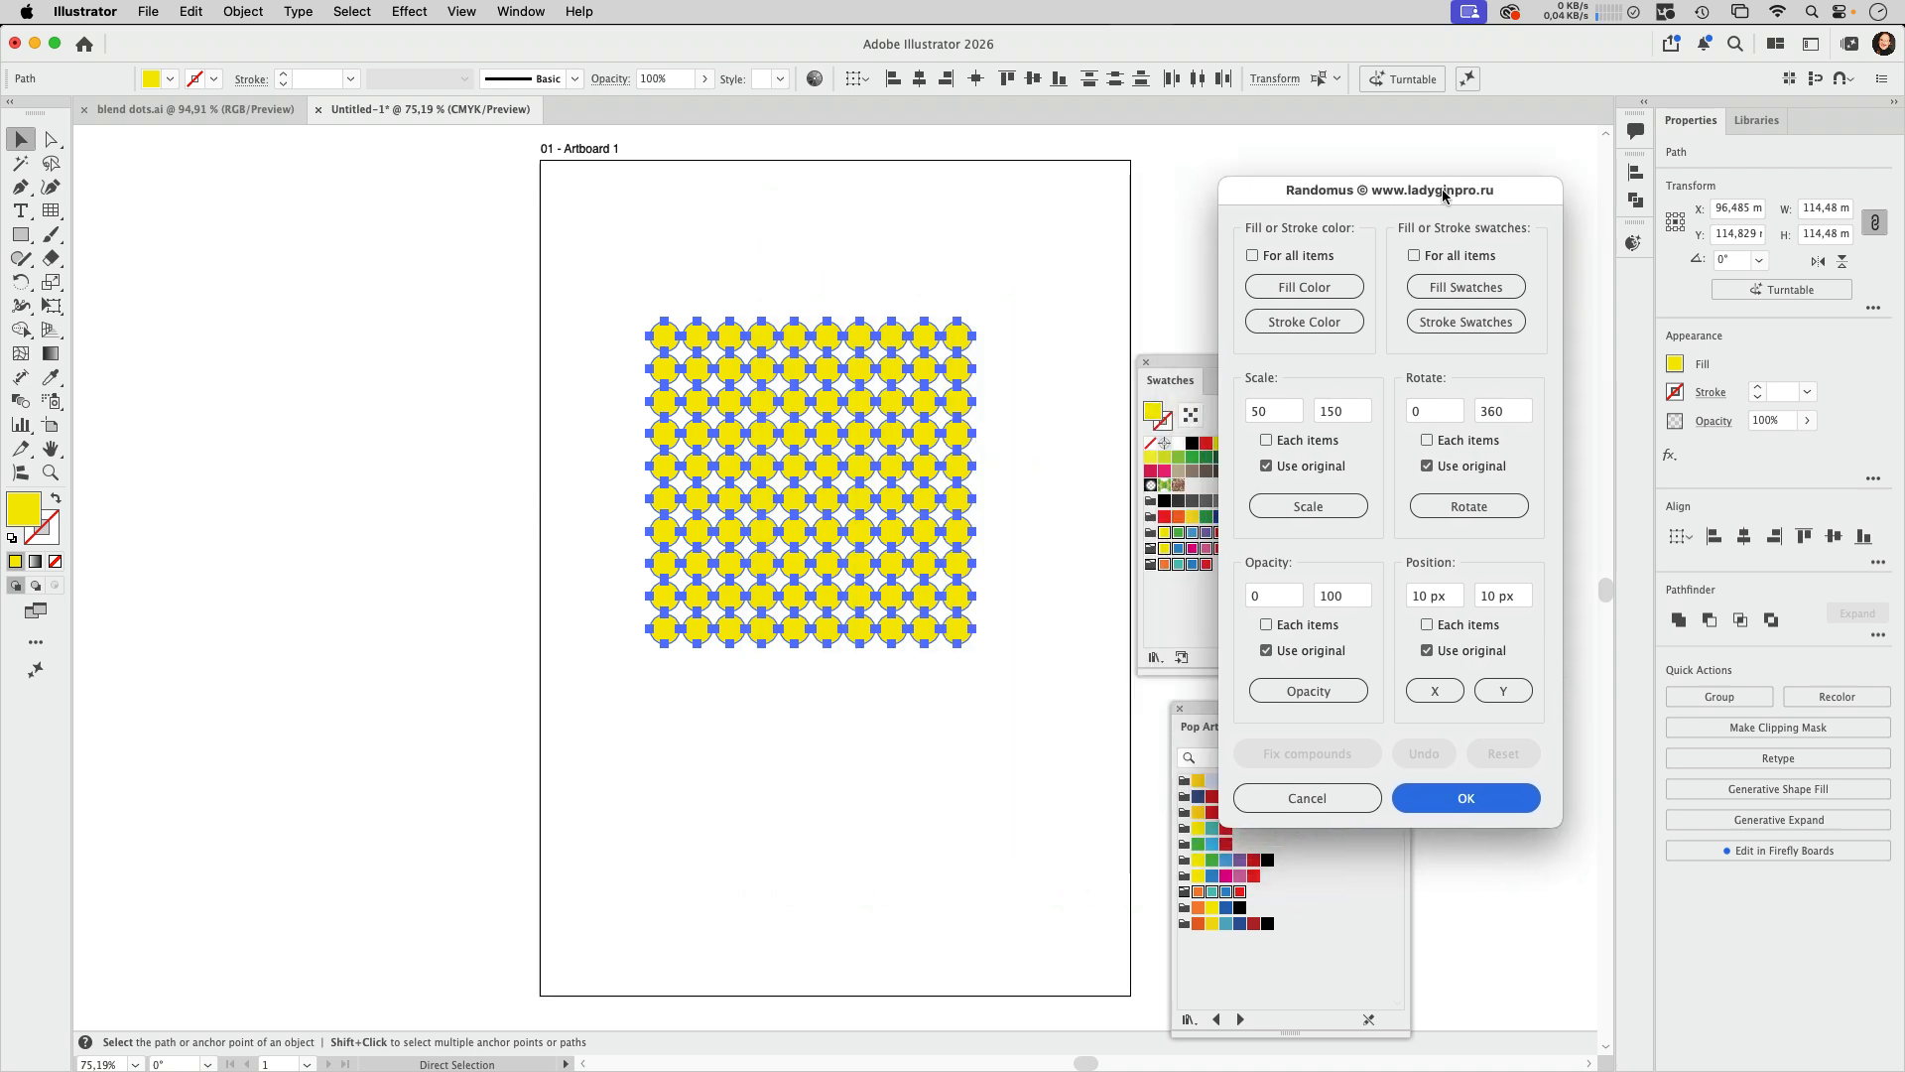
{"action": "left_click", "coordinate": [1485, 292]}
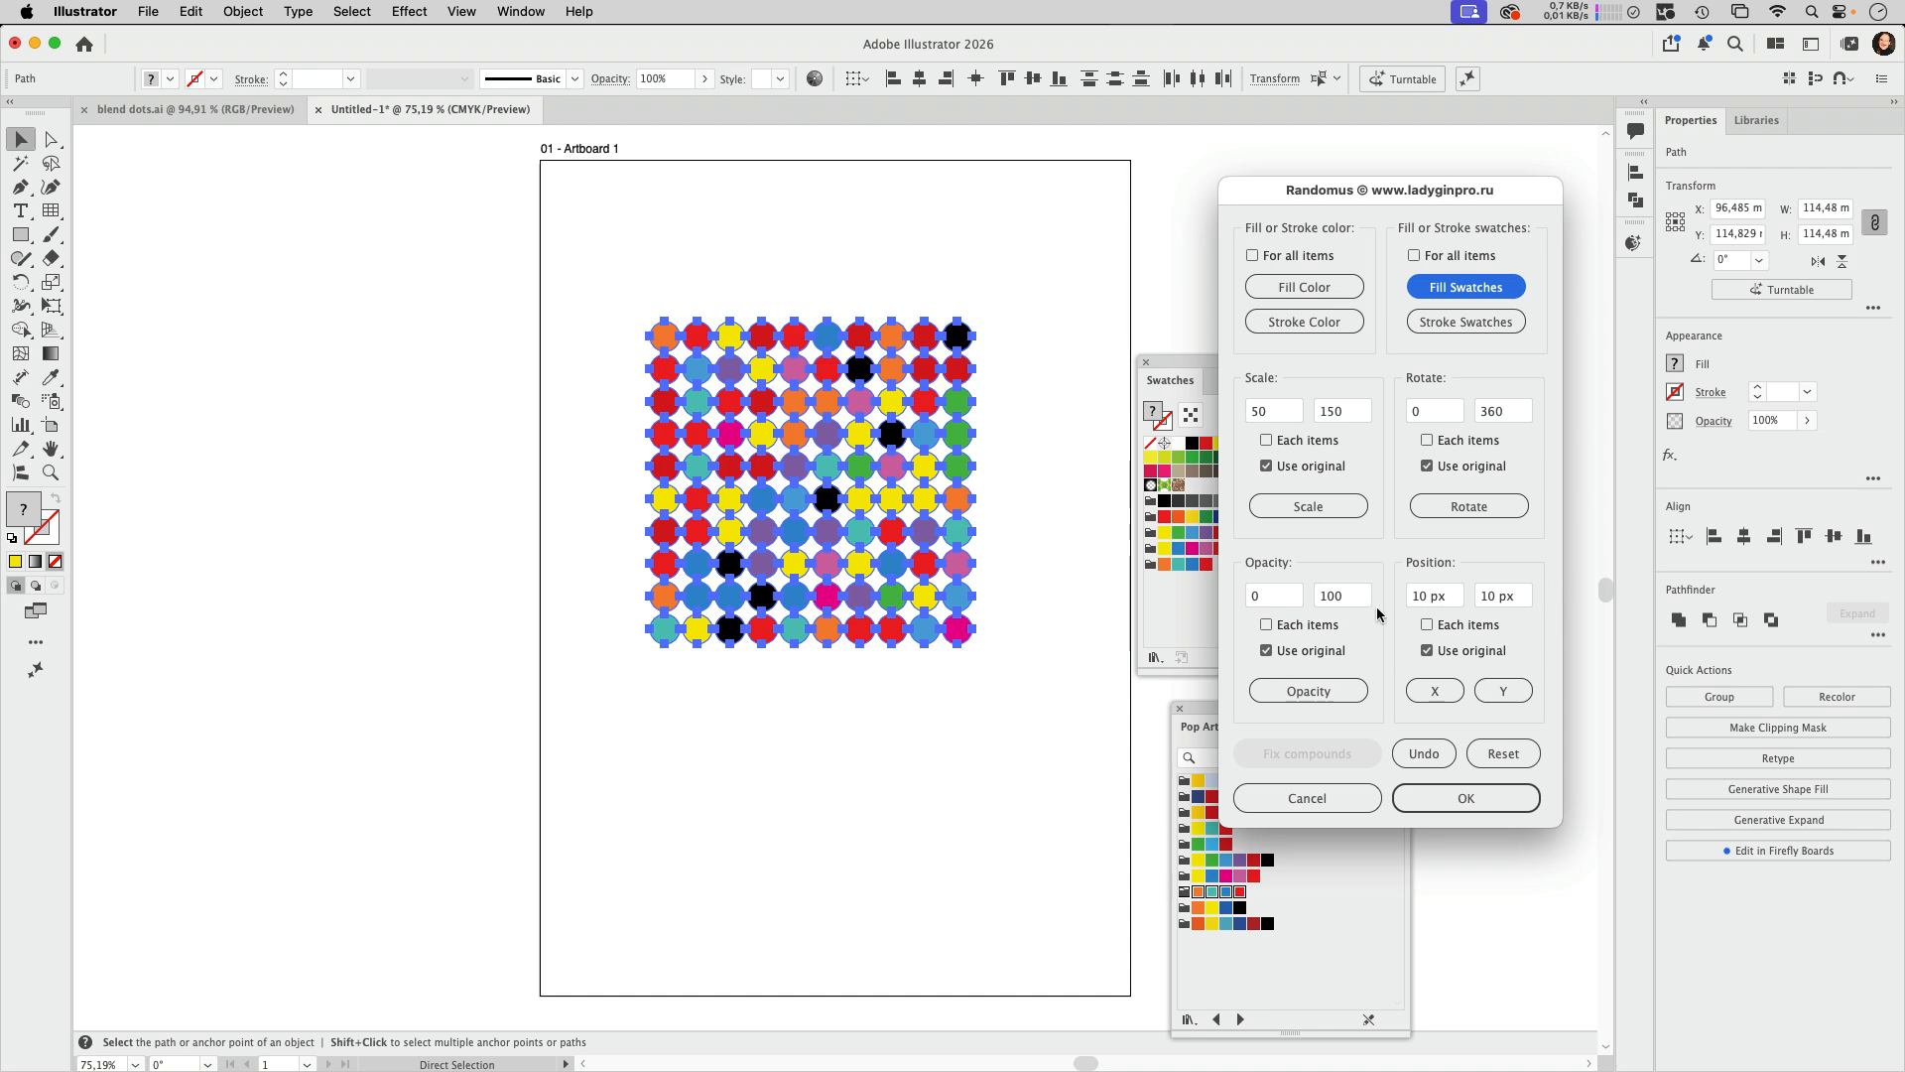
{"action": "left_click", "coordinate": [1393, 813]}
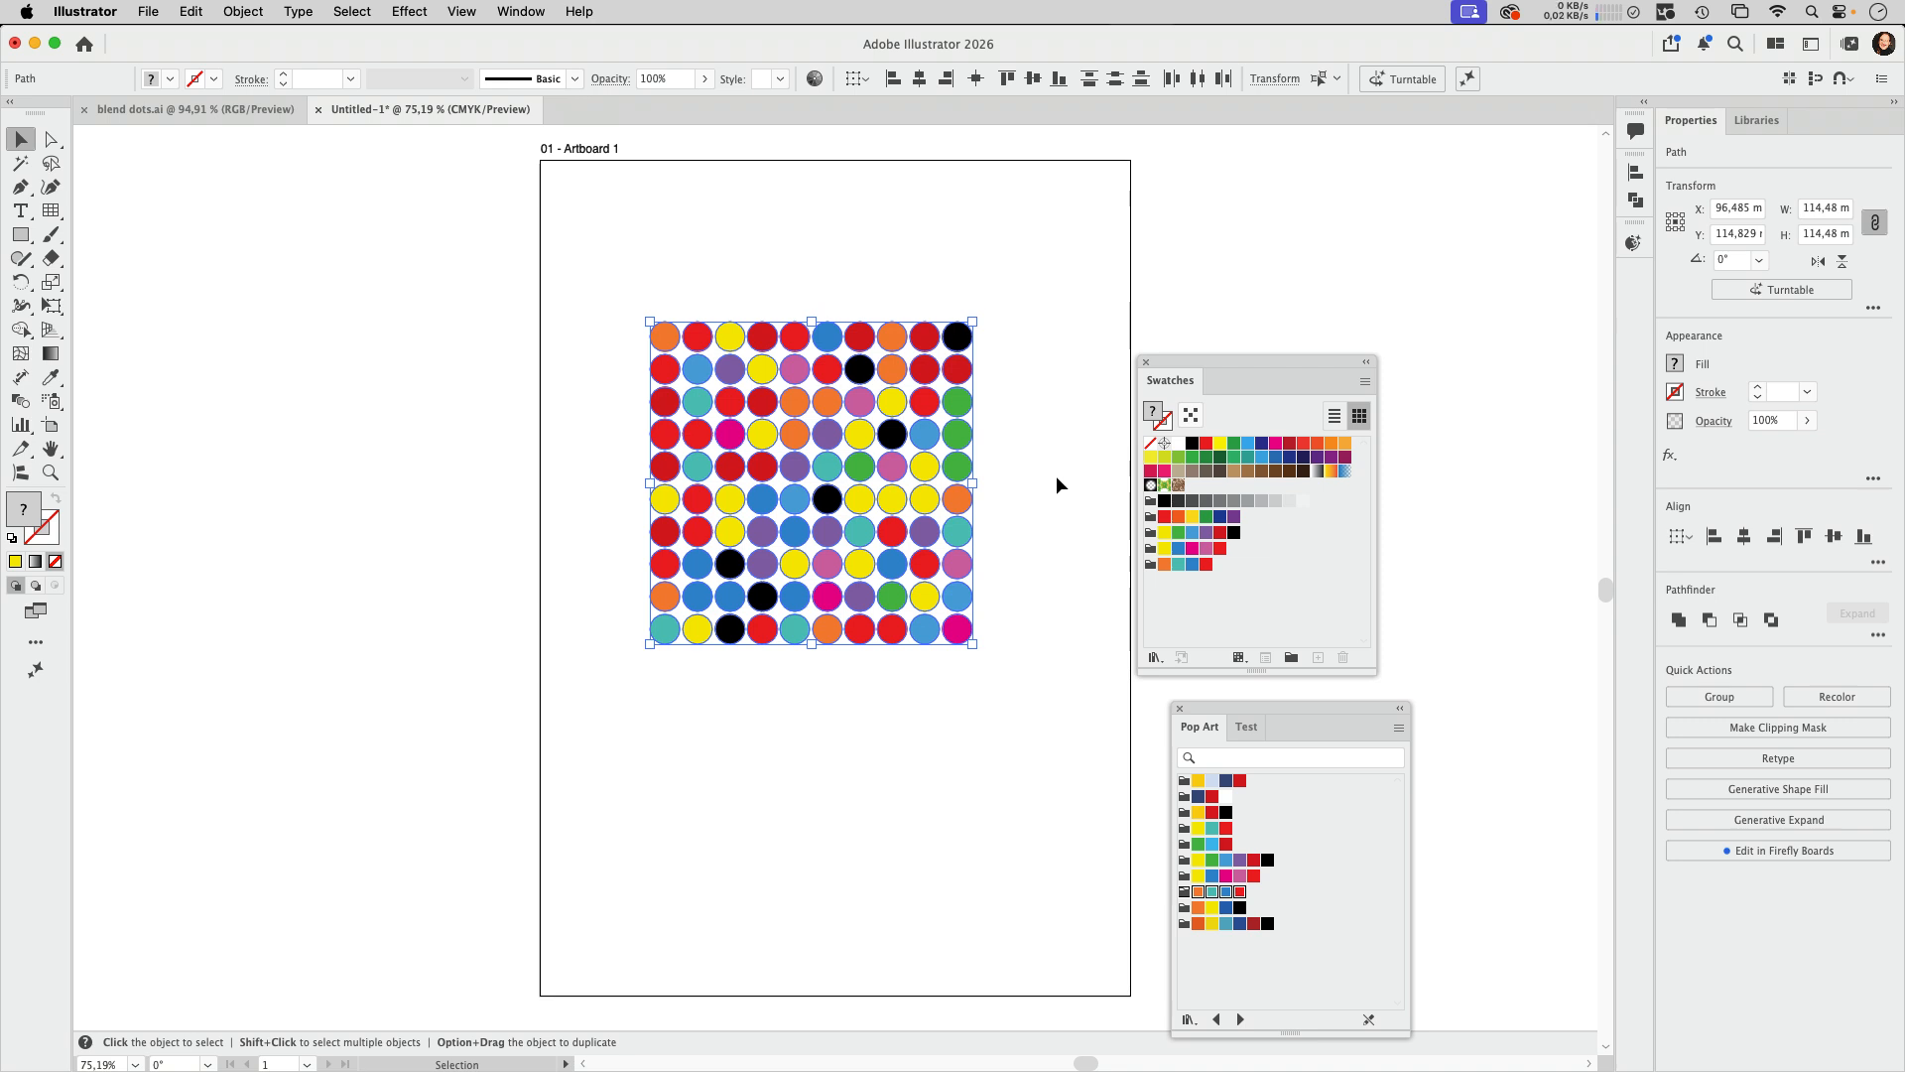
Step: Check the blend dots.ai reference, return to the untitled document and fill all seven black circles with the teal Pop Art swatch
{"action": "left_click", "coordinate": [206, 111]}
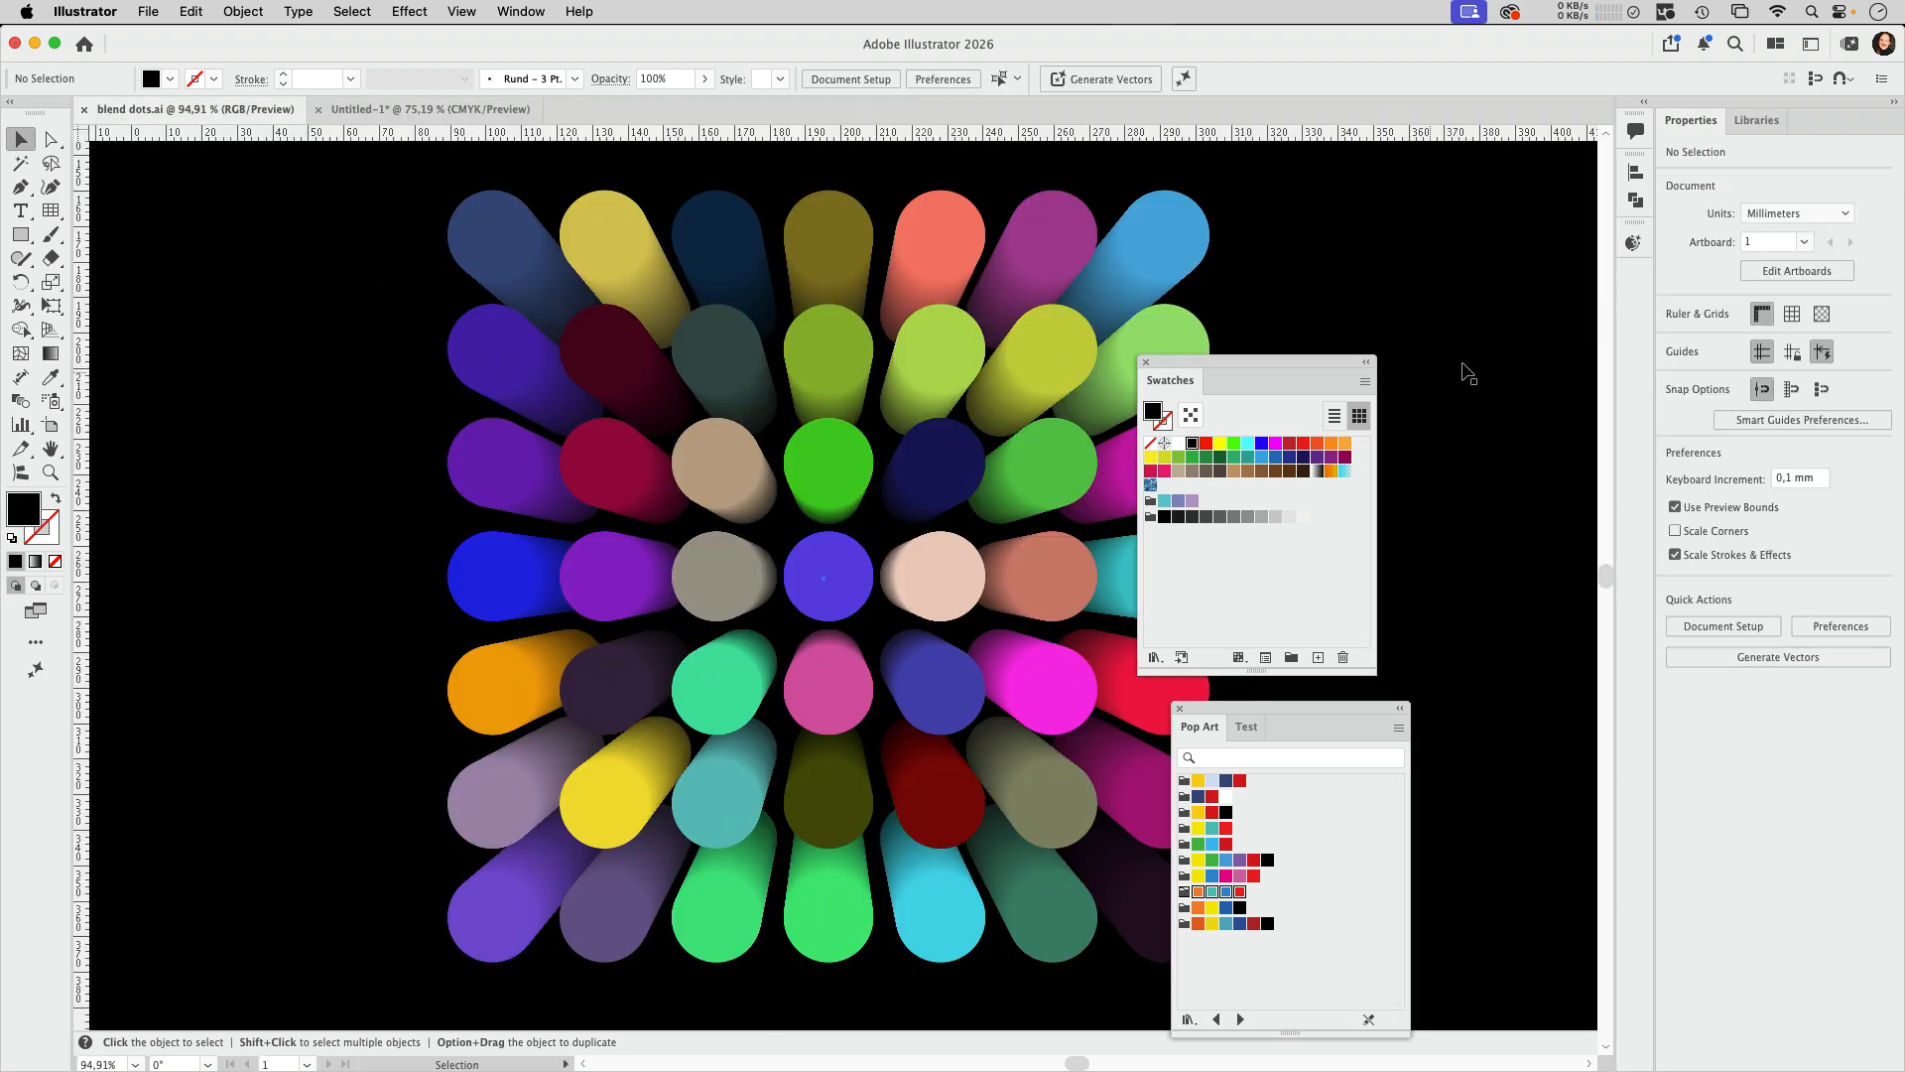
{"action": "left_click", "coordinate": [431, 109]}
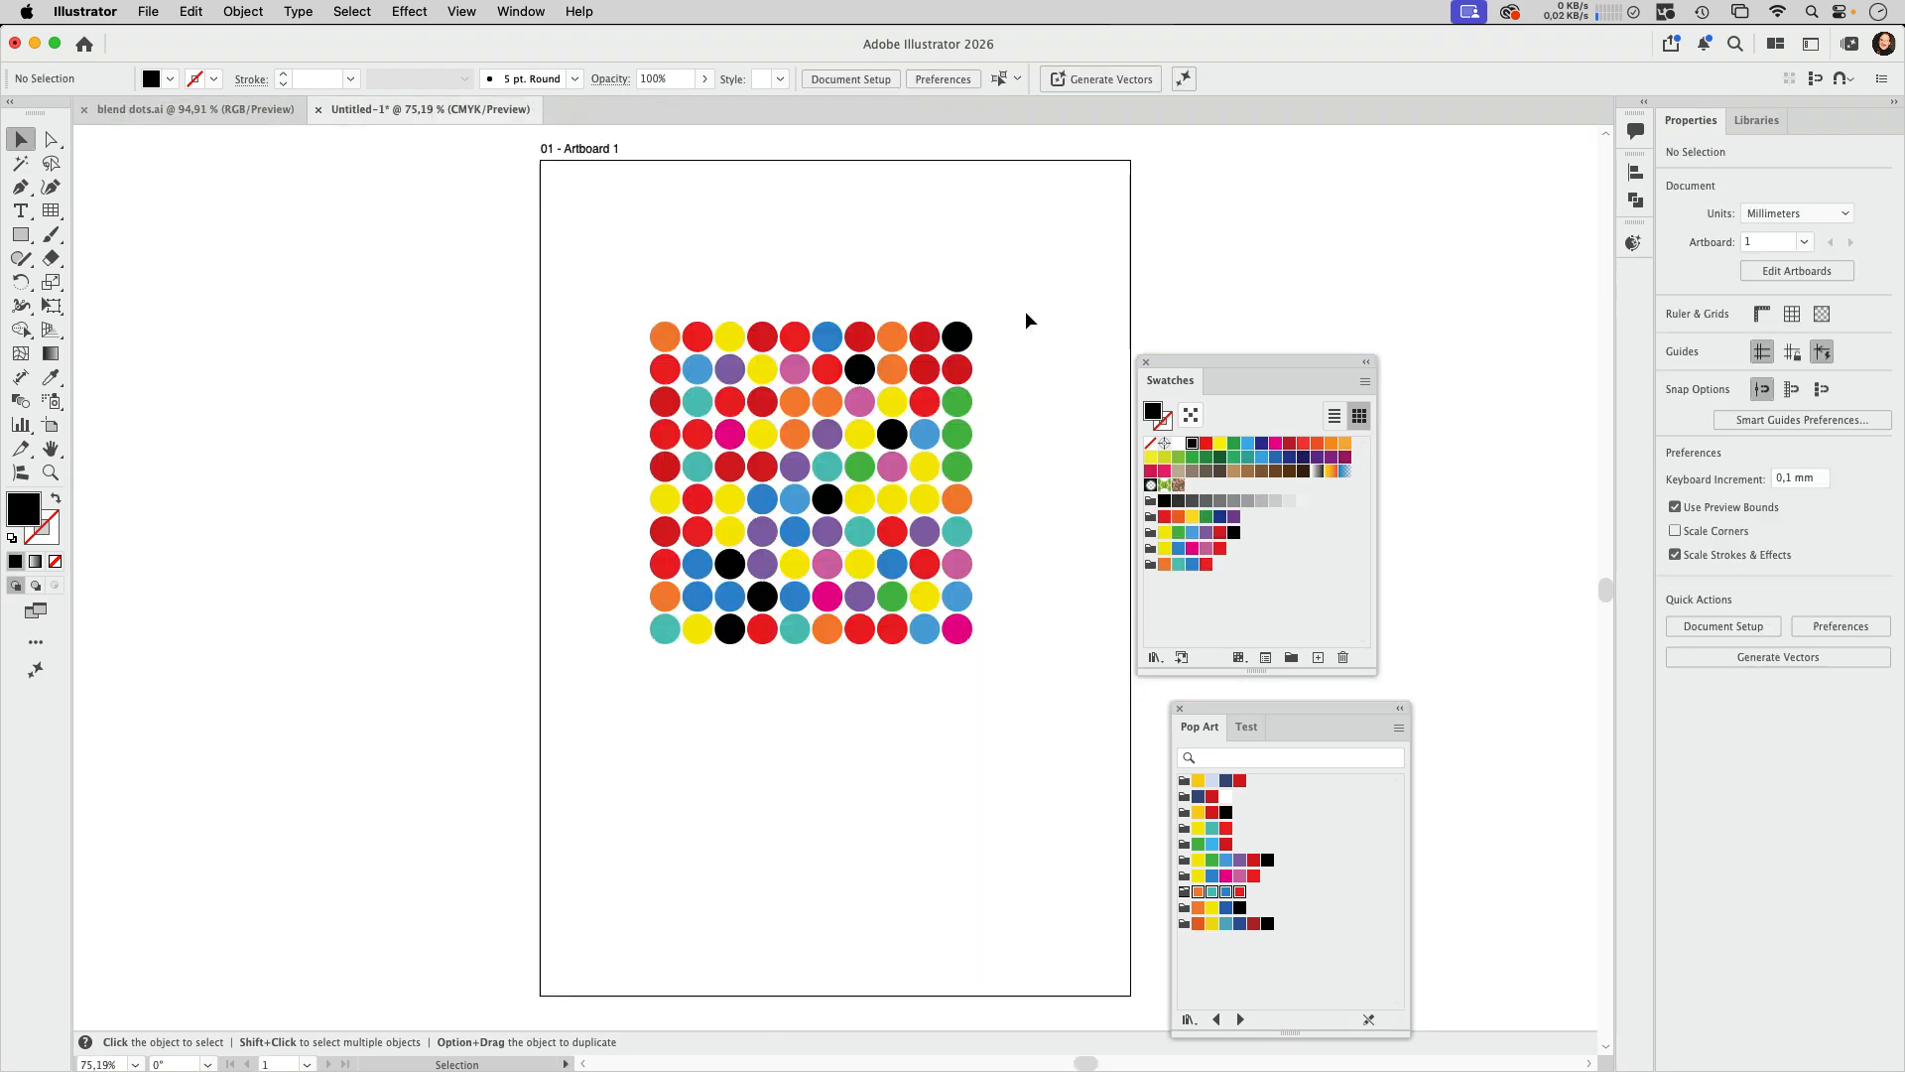
{"action": "left_click", "coordinate": [958, 338]}
{"action": "left_click", "coordinate": [860, 370], "text": "shift"}
{"action": "left_click", "coordinate": [892, 433], "text": "shift"}
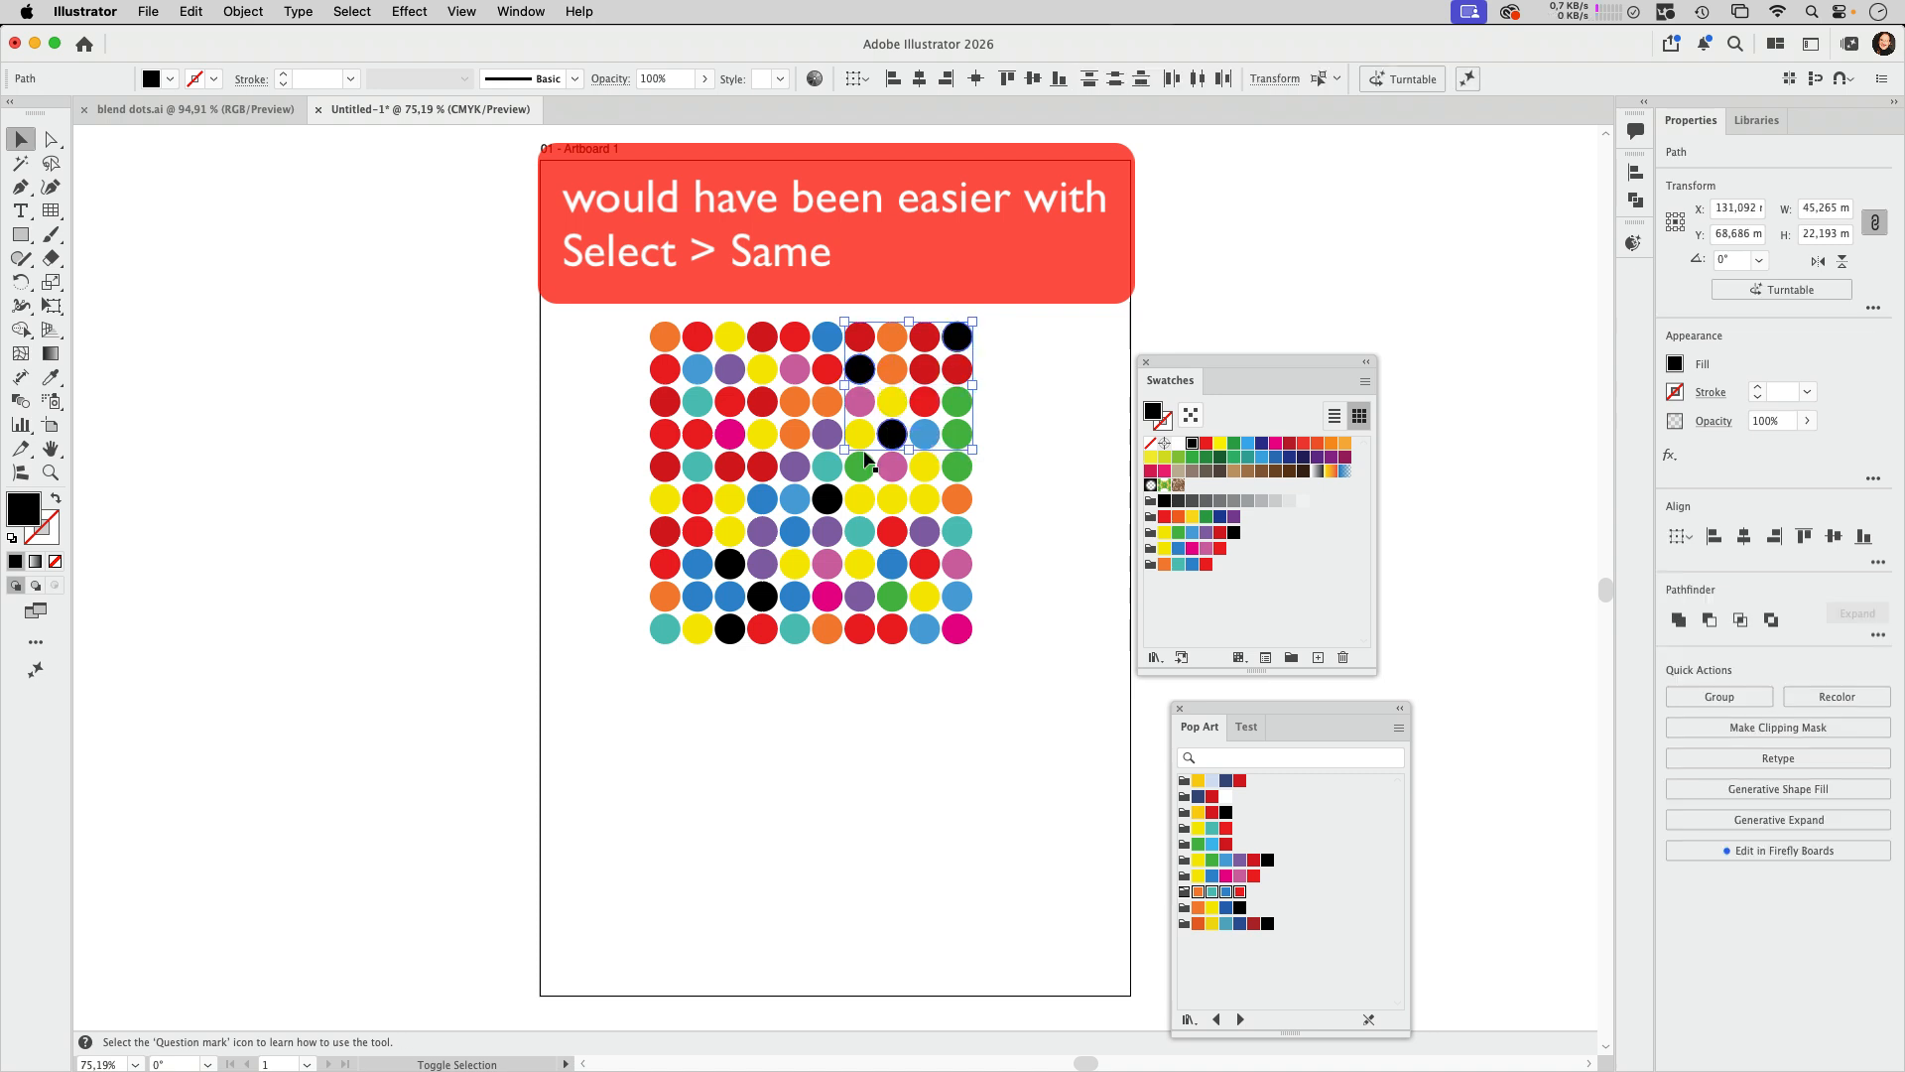
{"action": "left_click", "coordinate": [827, 498], "text": "shift"}
{"action": "left_click", "coordinate": [730, 564], "text": "shift"}
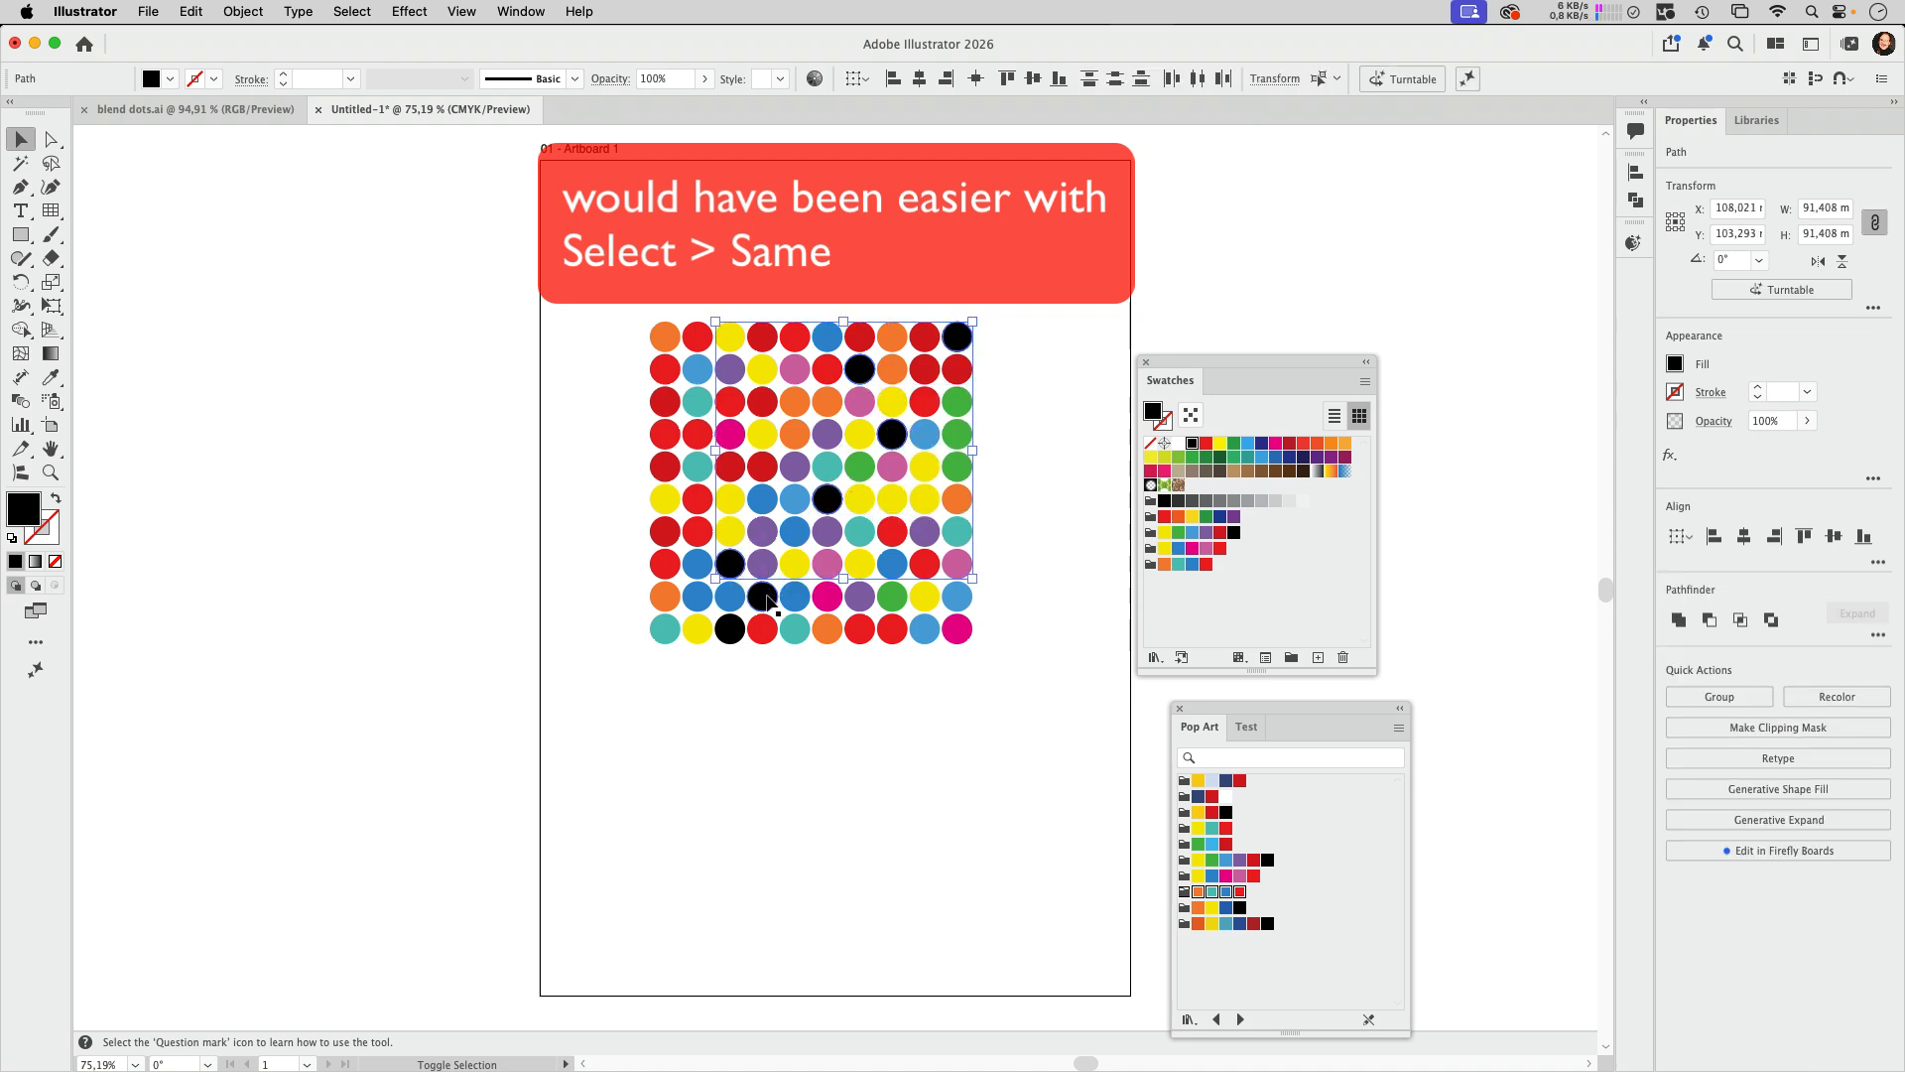
{"action": "left_click", "coordinate": [762, 597], "text": "shift"}
{"action": "left_click", "coordinate": [729, 629], "text": "shift"}
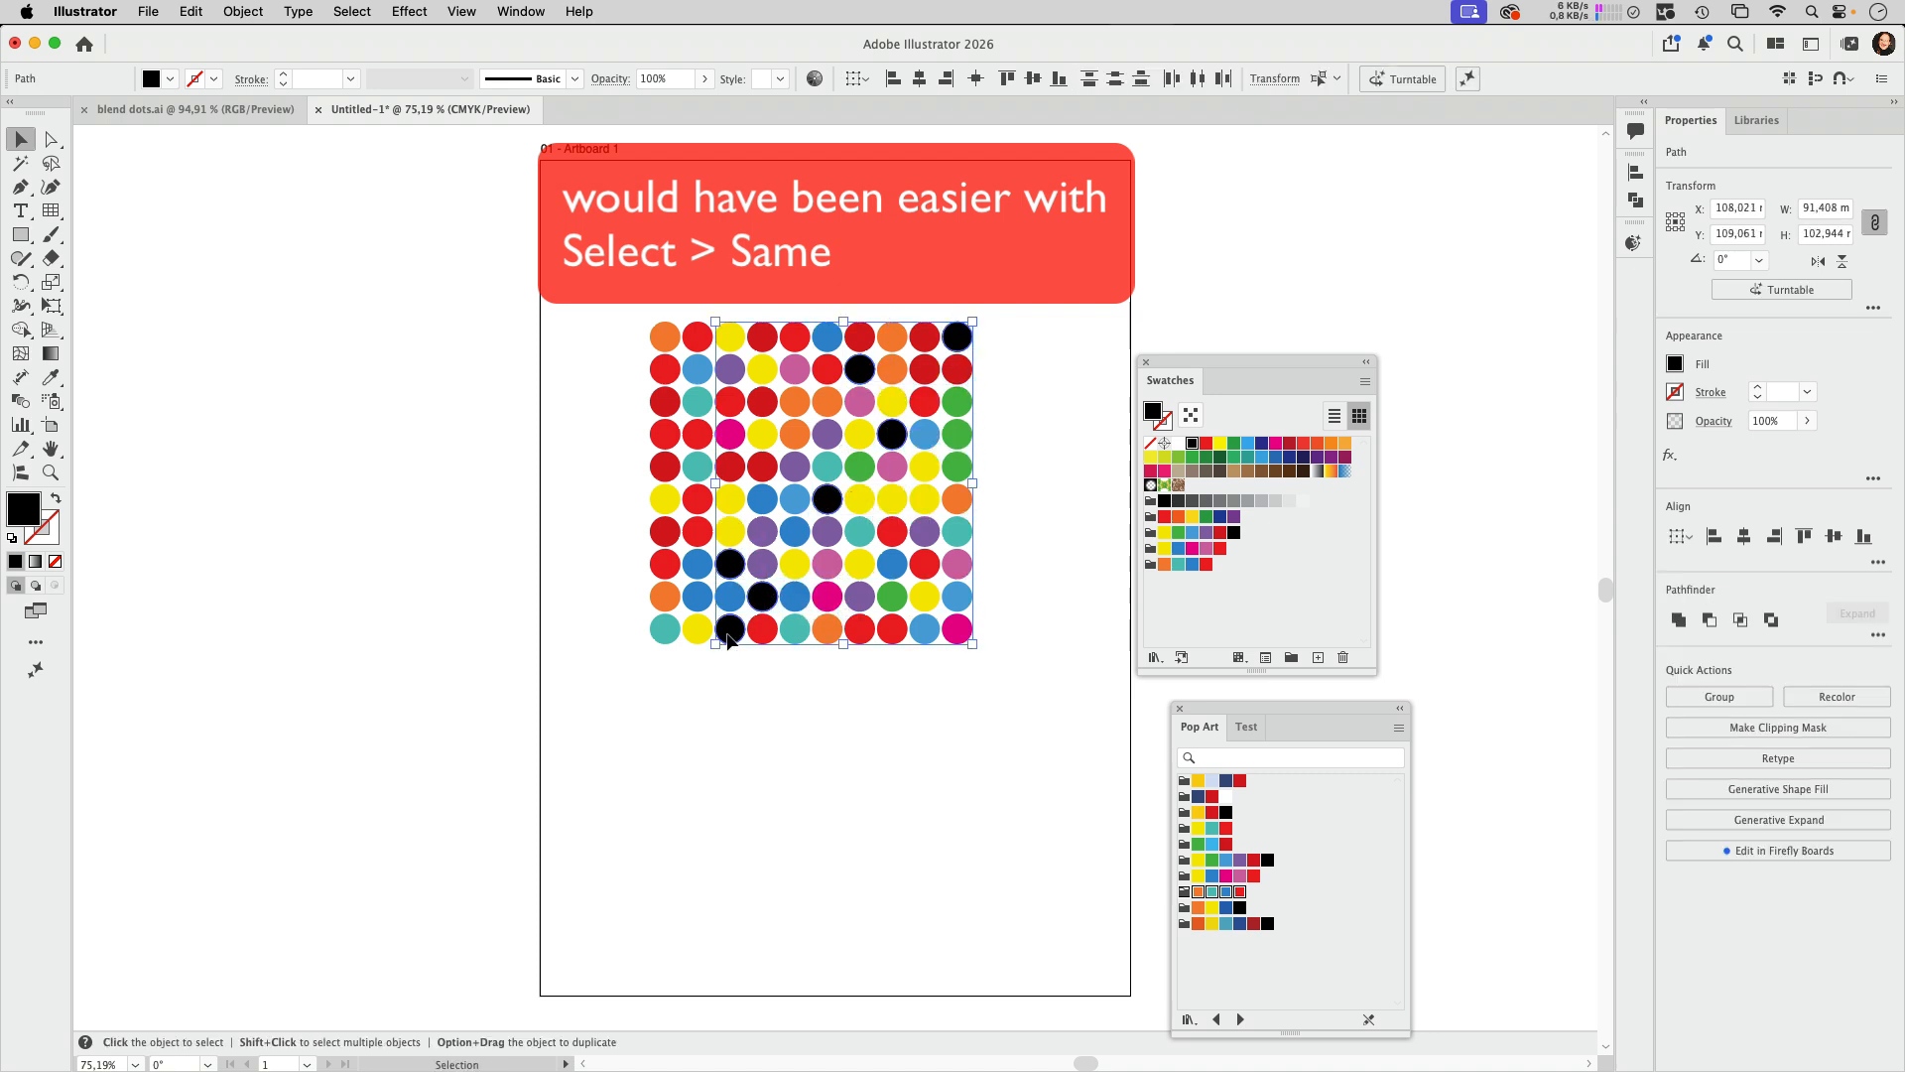
{"action": "left_click", "coordinate": [1178, 563]}
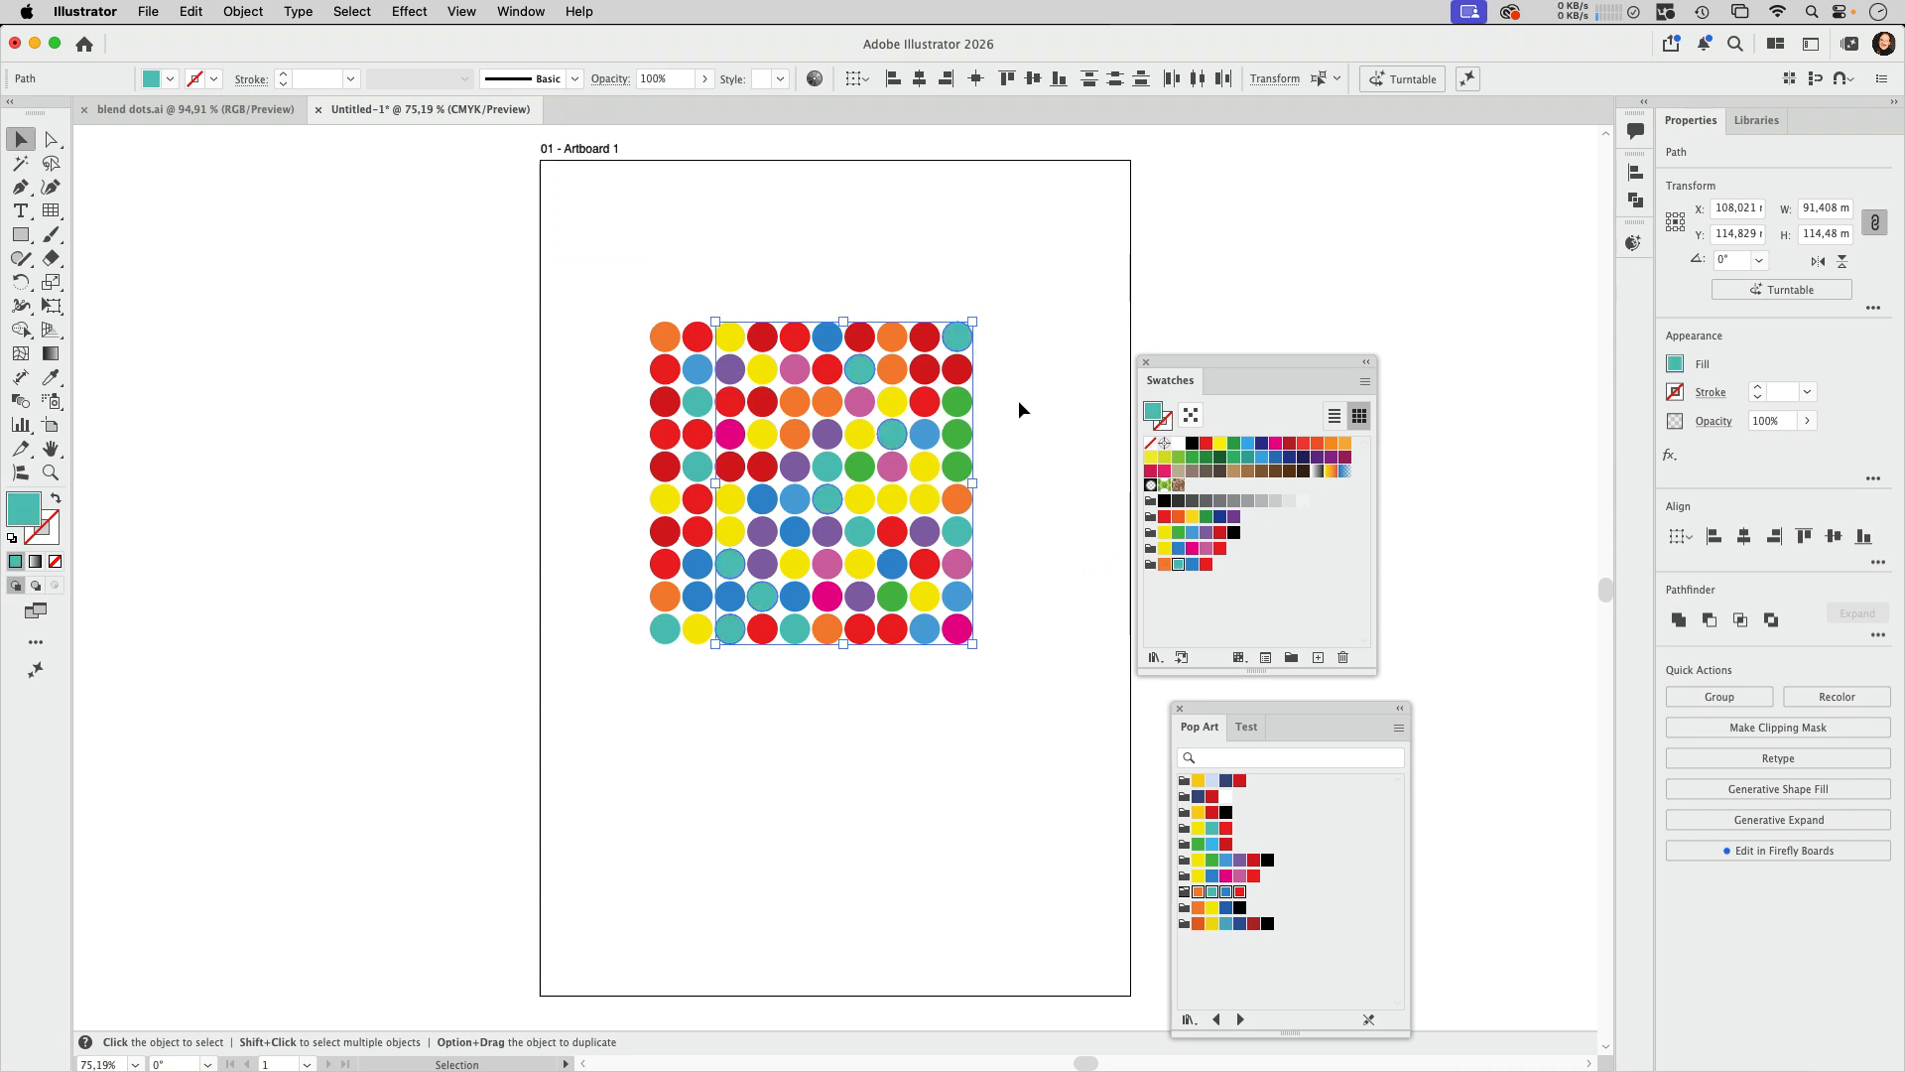
Step: Select all the circles in the grid and group them
{"action": "left_click", "coordinate": [1022, 382]}
{"action": "left_click_drag", "start_coordinate": [1005, 315], "coordinate": [527, 725]}
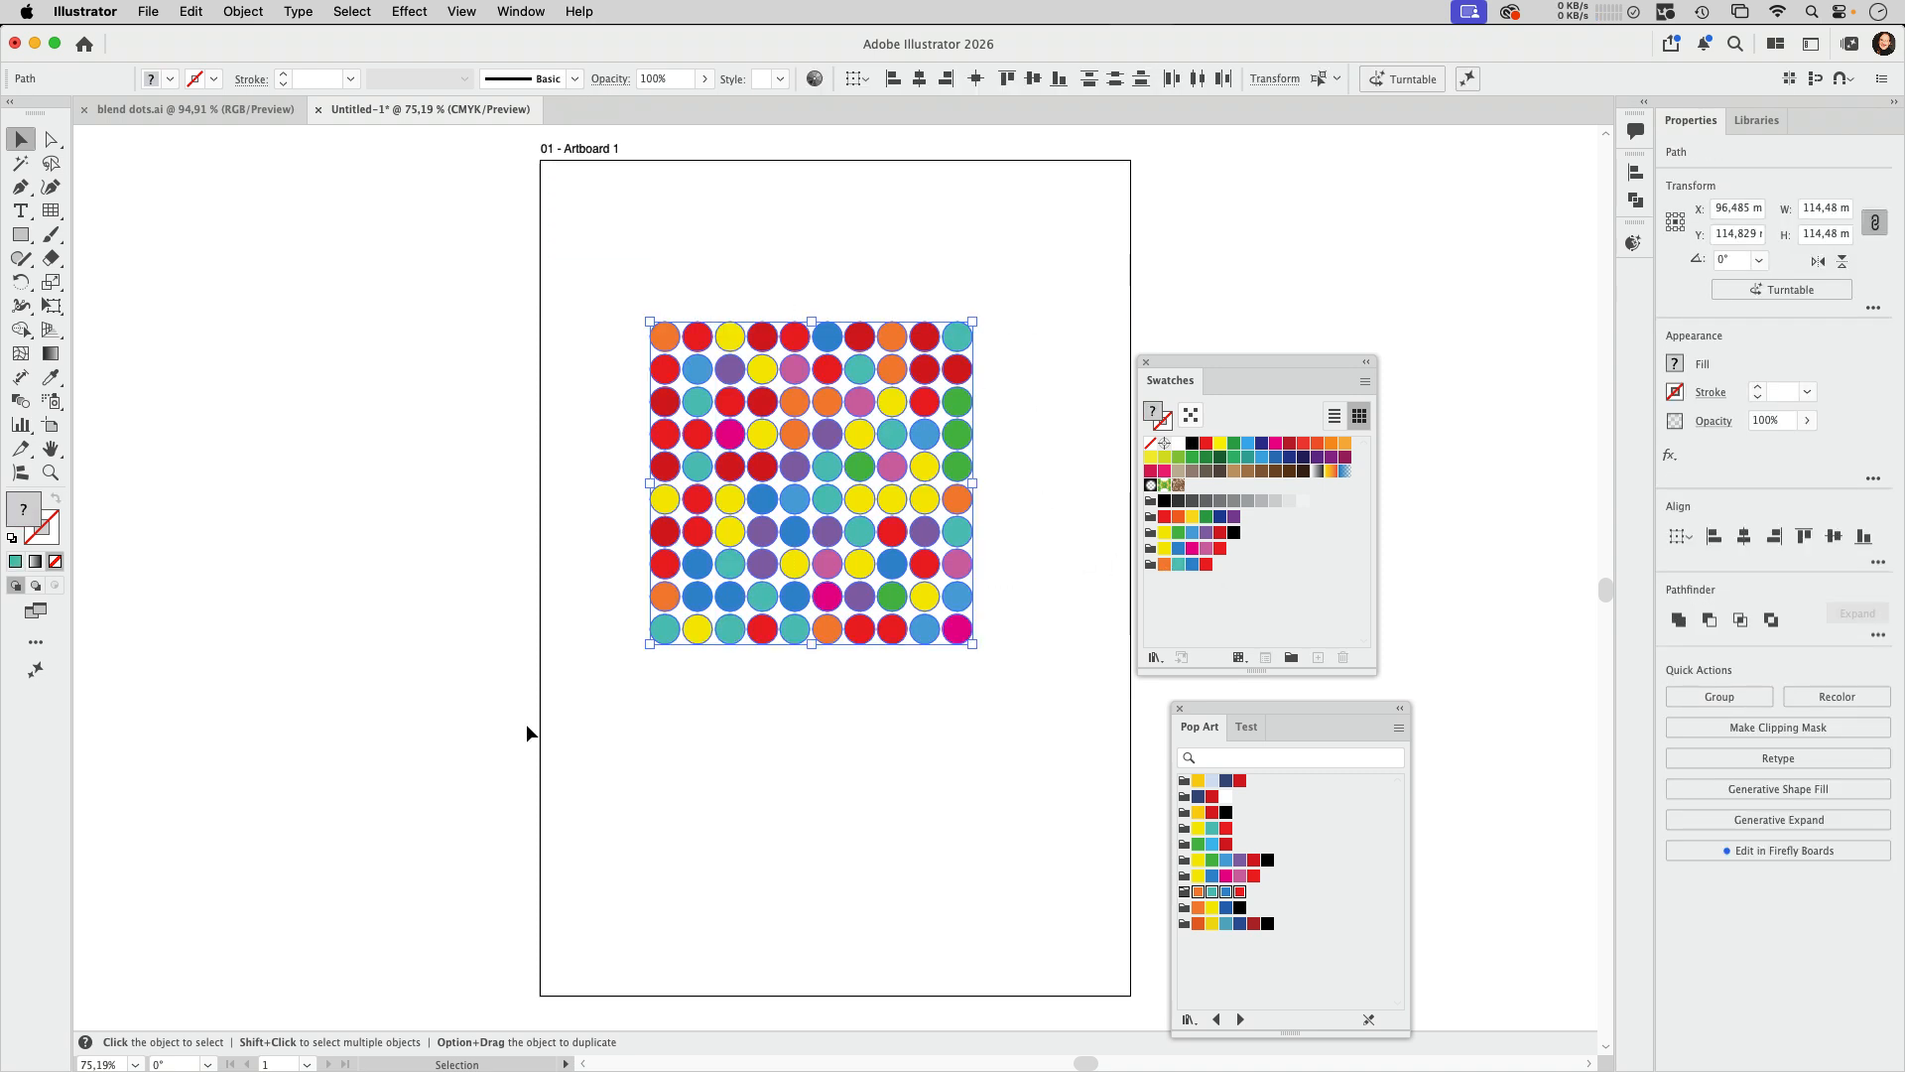
{"action": "key", "text": "super+g"}
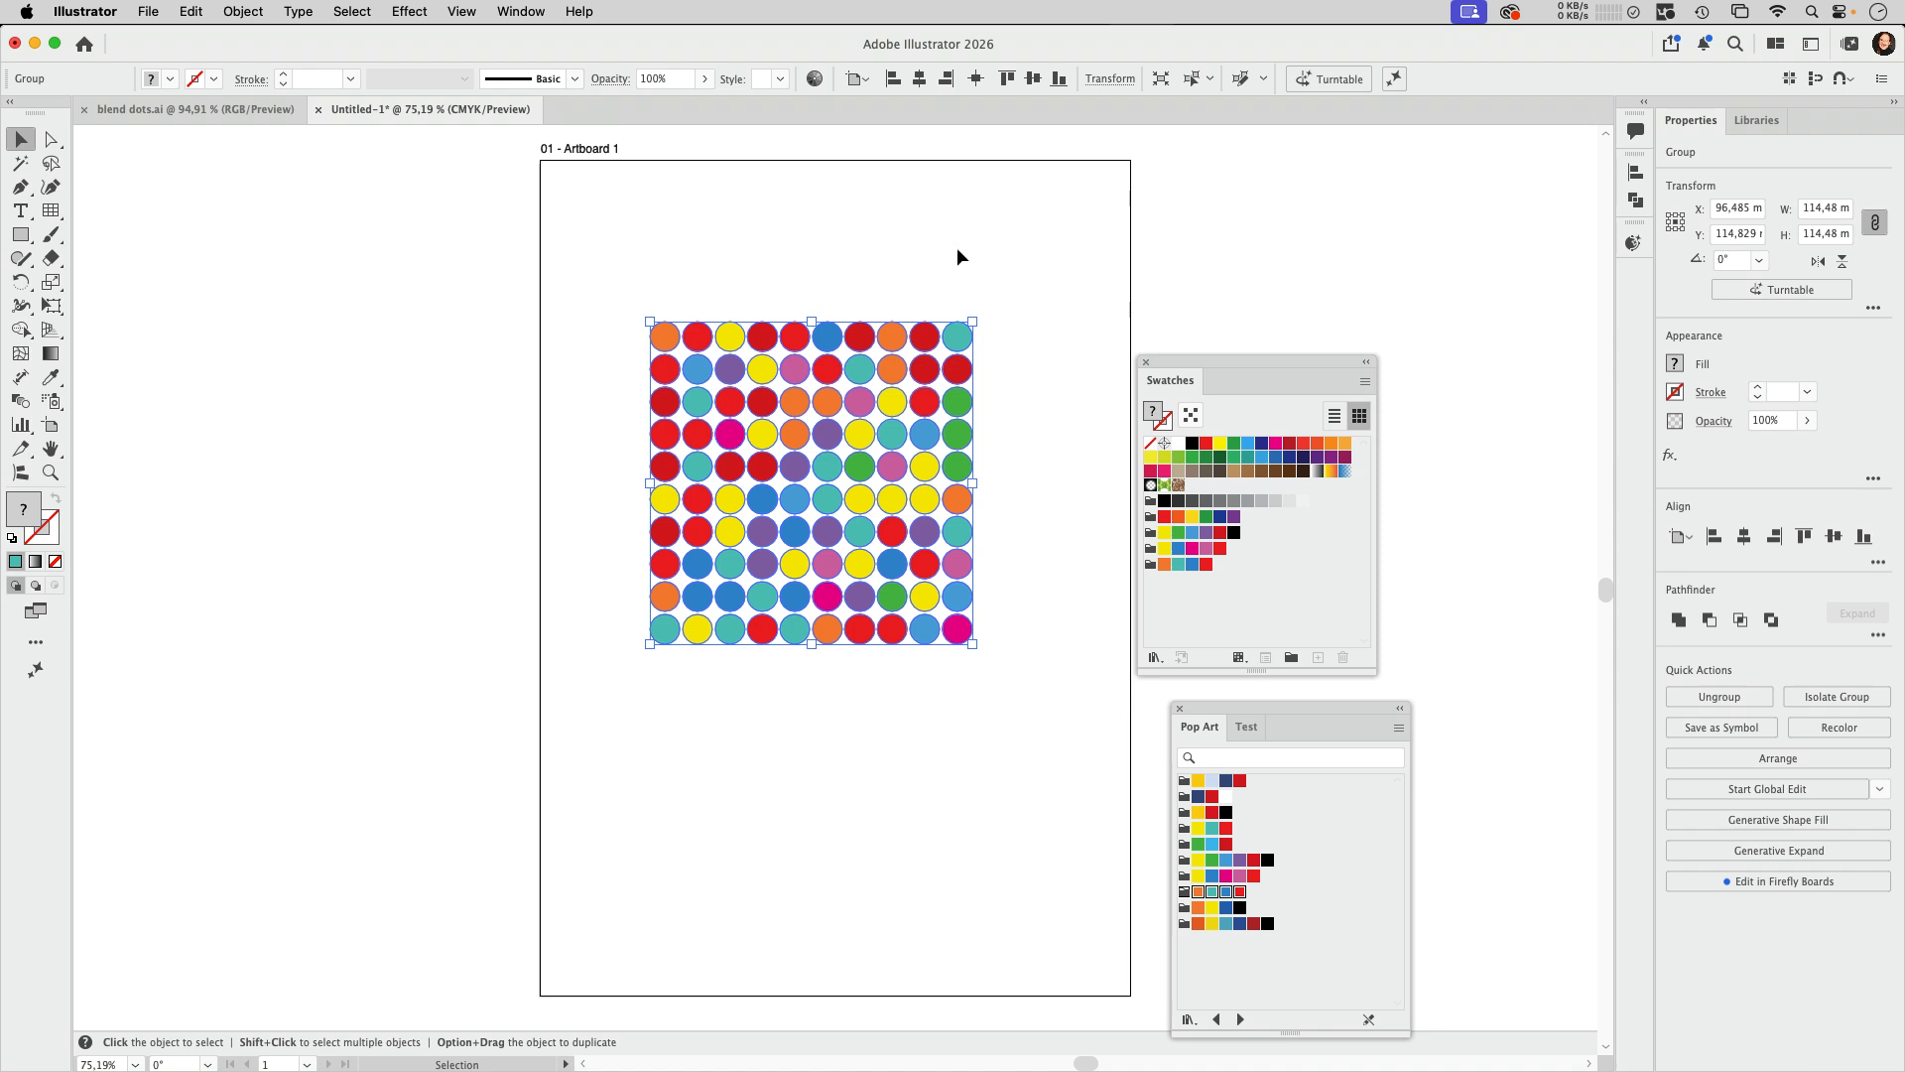
Step: Place a copy of the circle group behind the original and scale it proportionally from its centre to about 96.3 mm wide
{"action": "key", "text": "x"}
{"action": "key", "text": "super+c"}
{"action": "left_click_drag", "start_coordinate": [975, 320], "coordinate": [943, 346]}
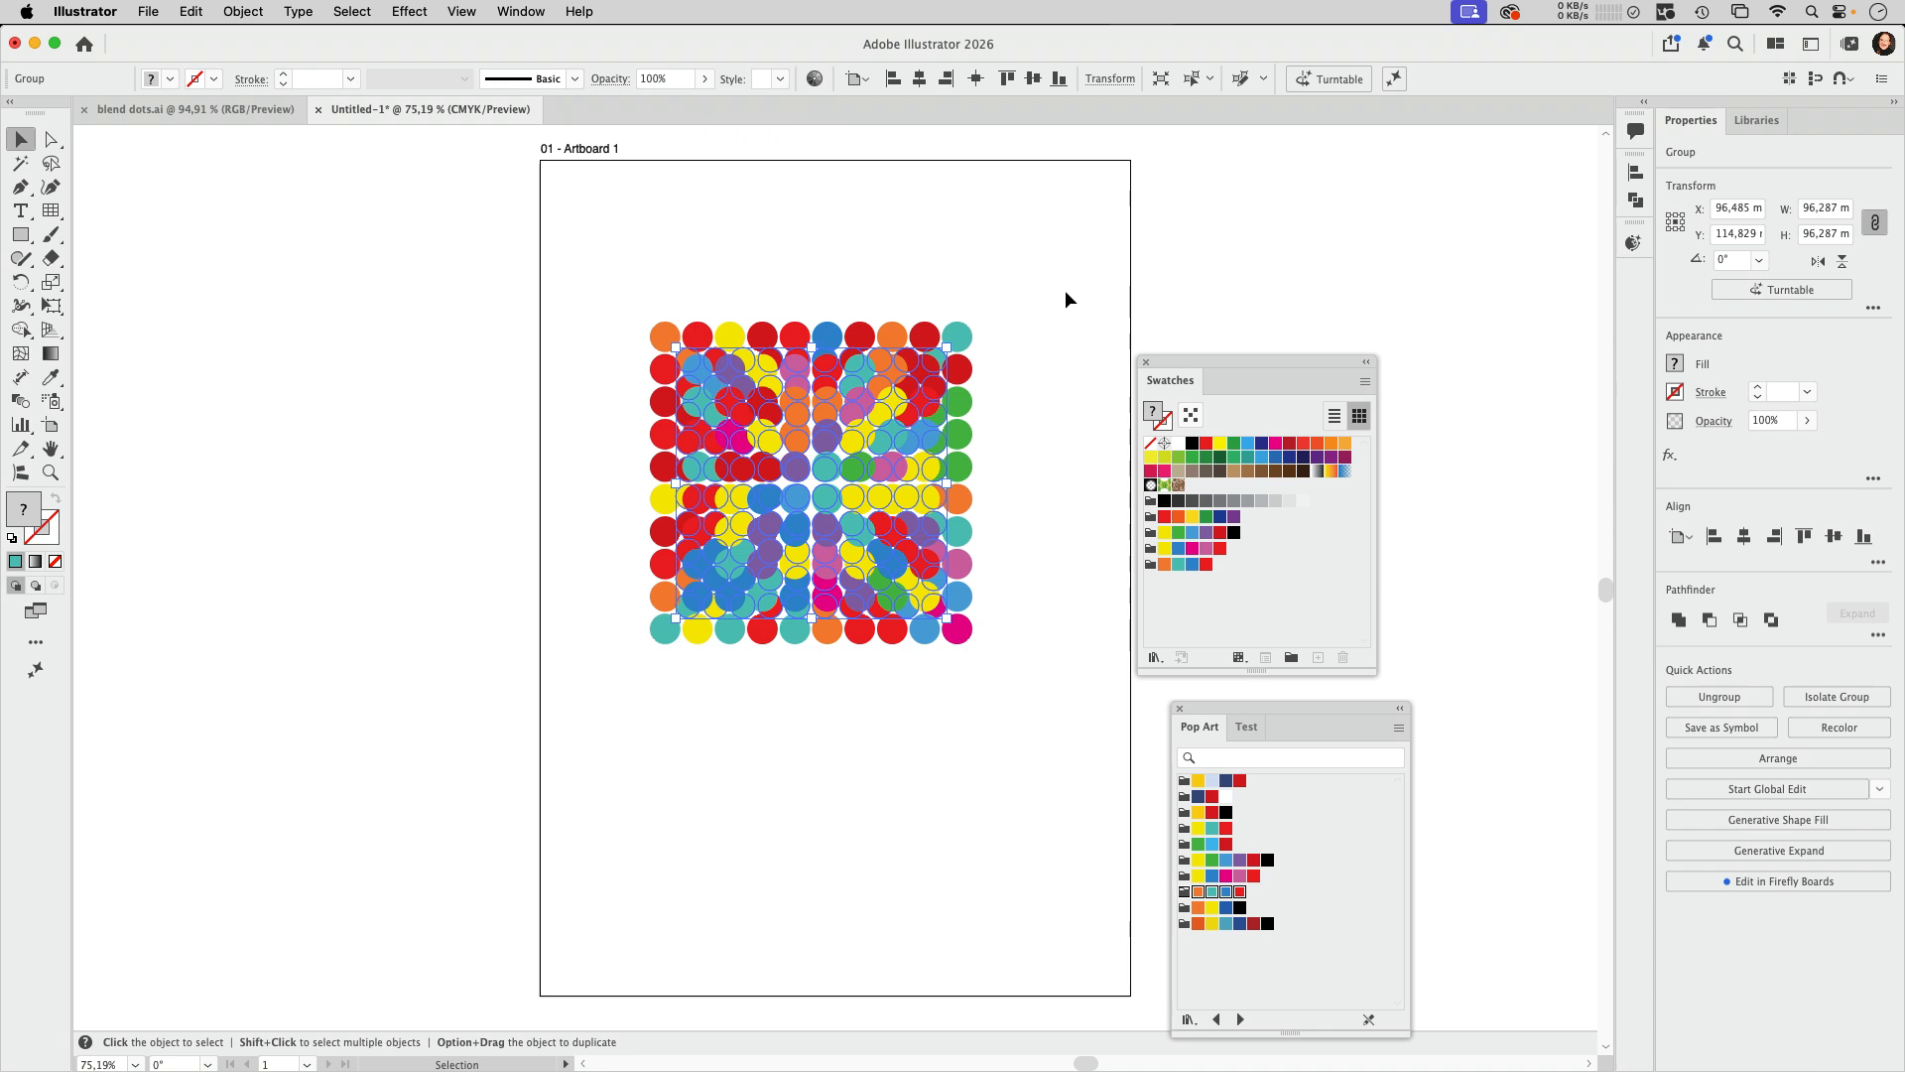
Step: Move the Swatches panel away from the artboard, open the Color panel and place it beside the artboard
{"action": "left_click_drag", "start_coordinate": [1163, 350], "coordinate": [1424, 341]}
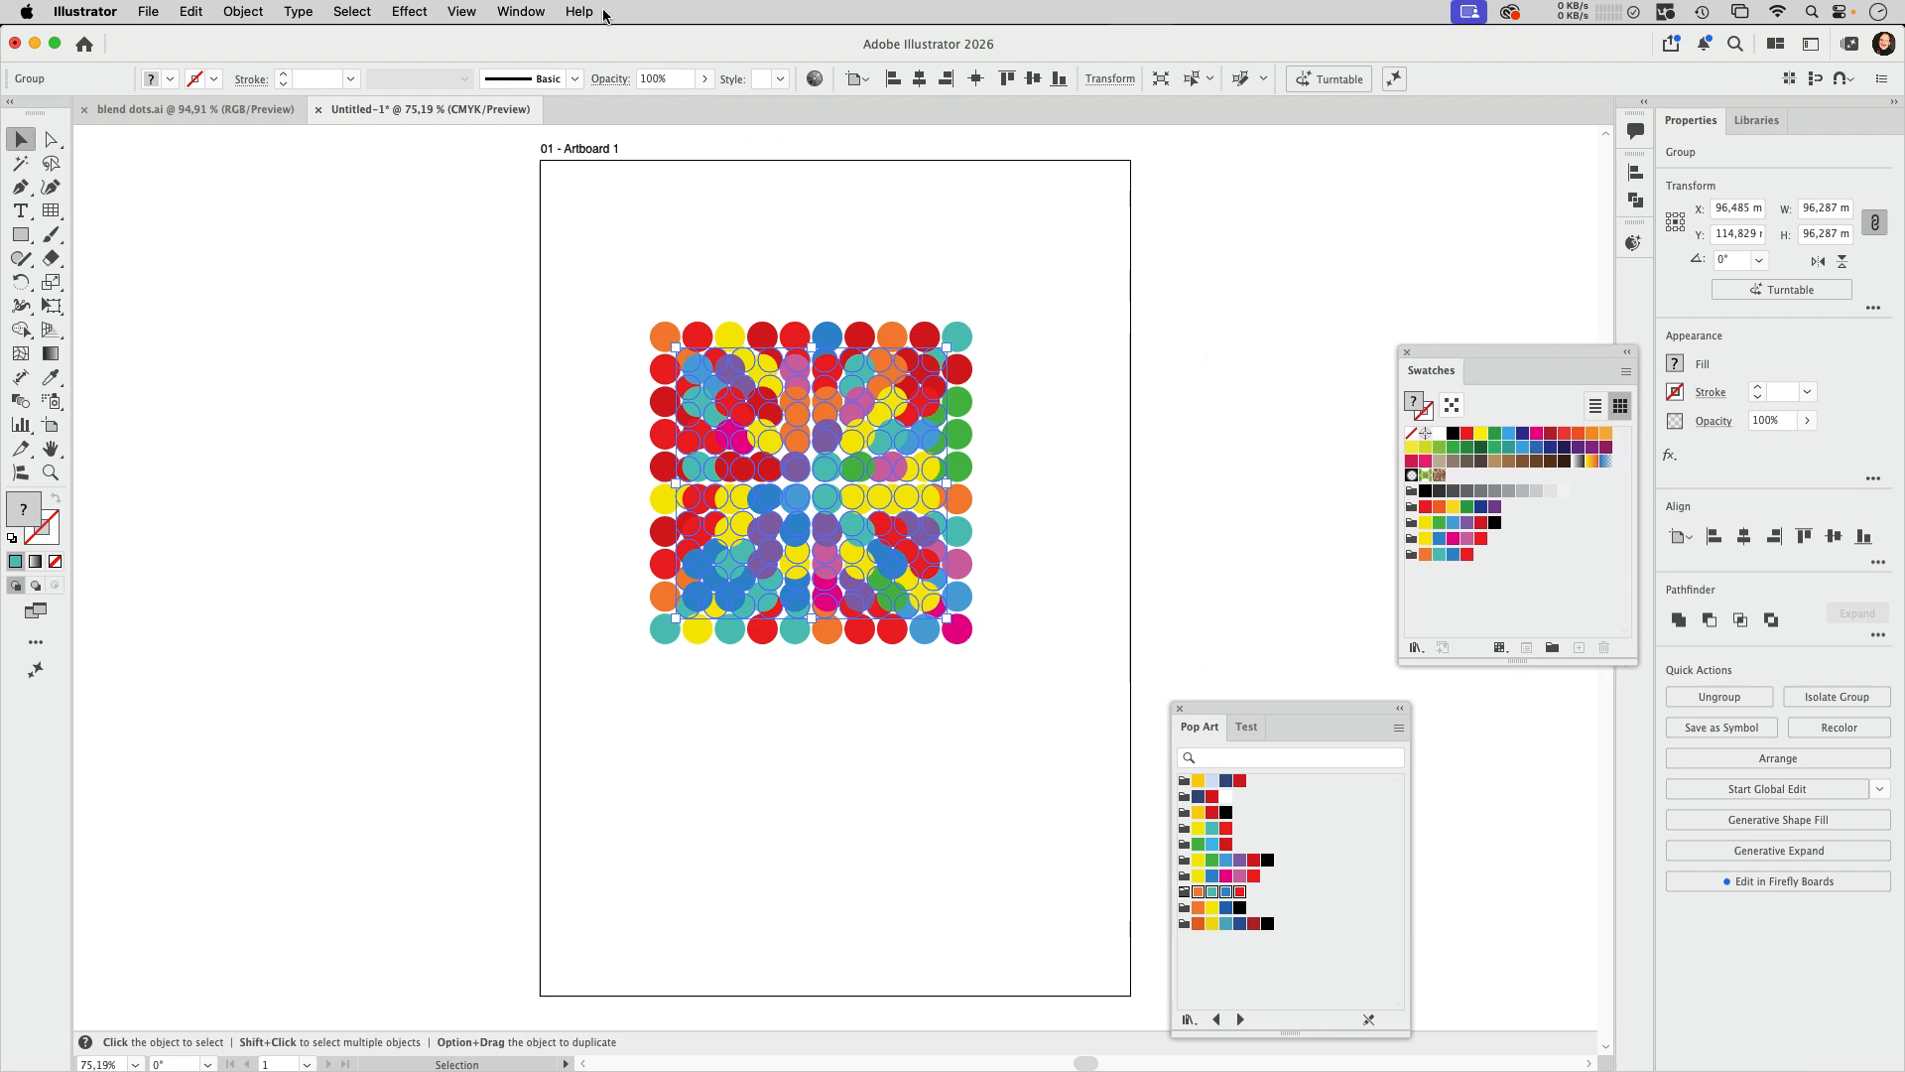
{"action": "left_click", "coordinate": [532, 13]}
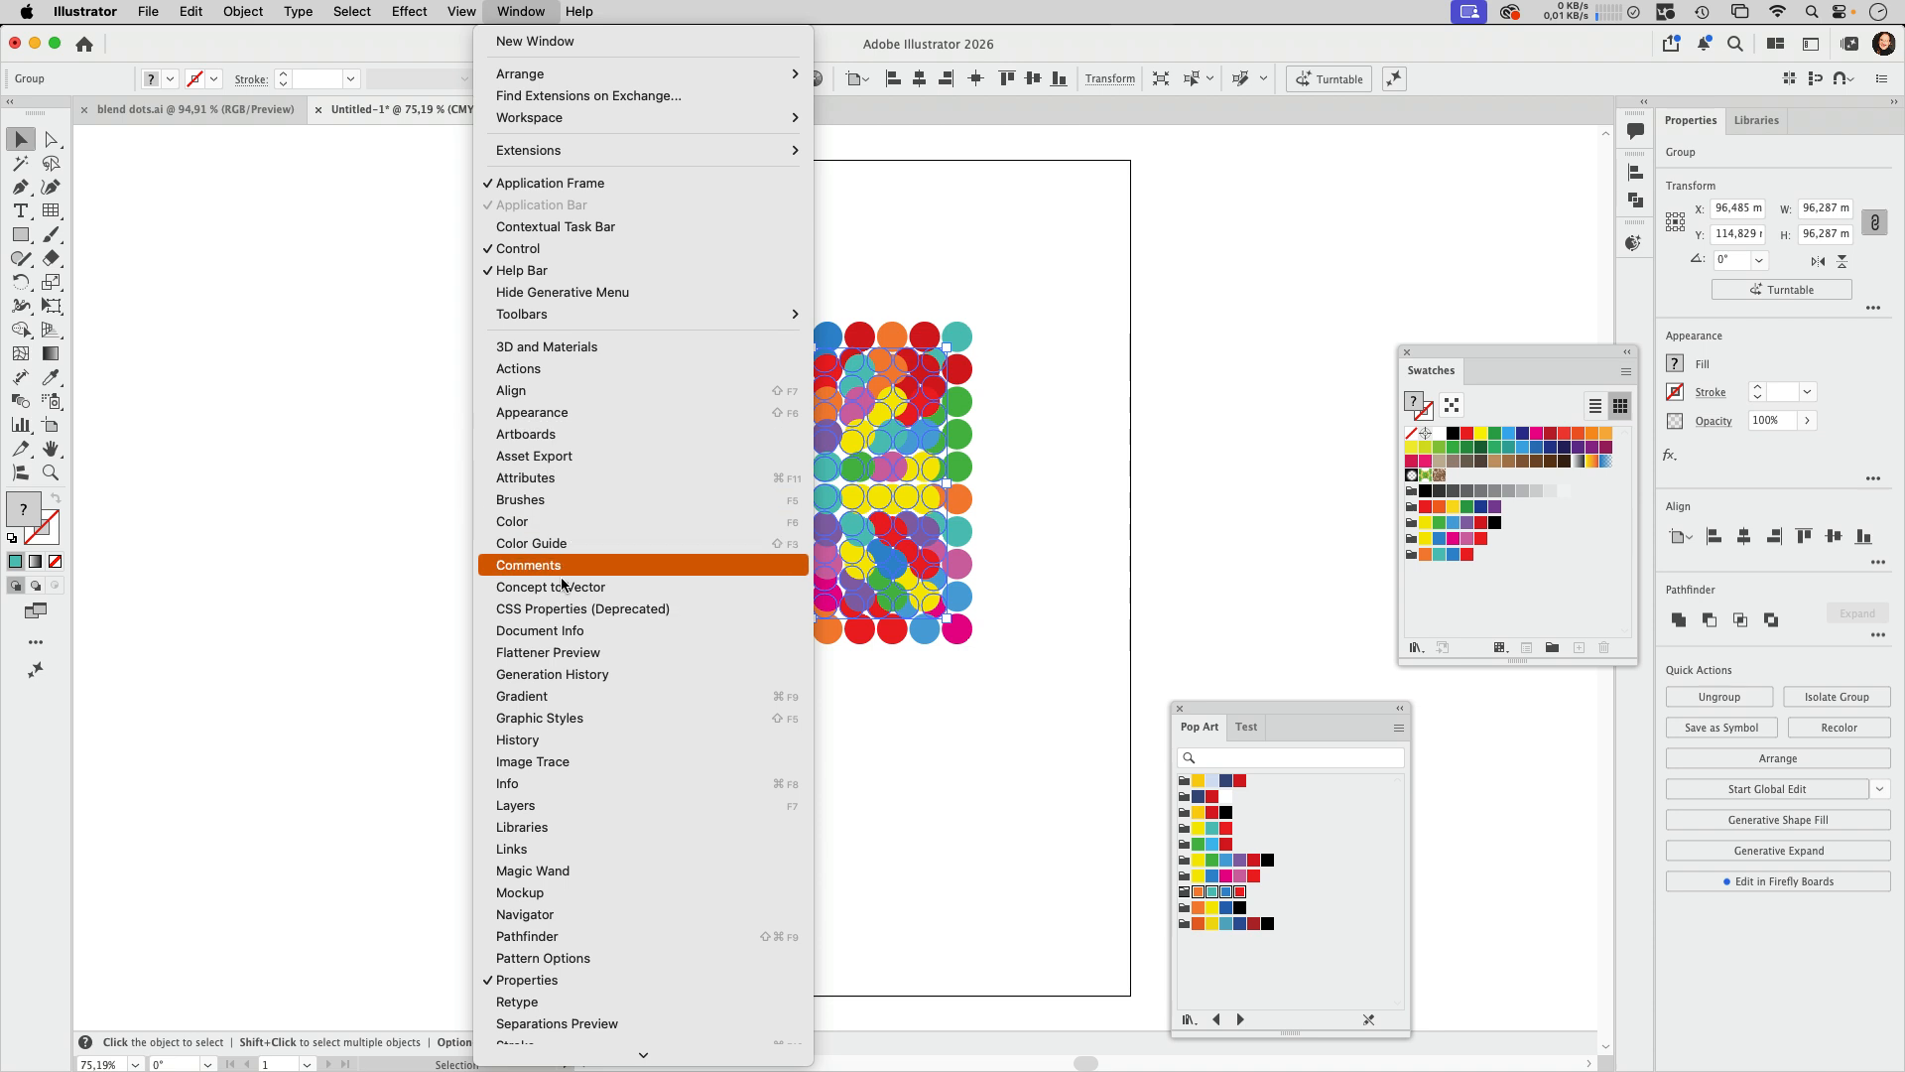
{"action": "left_click", "coordinate": [528, 521]}
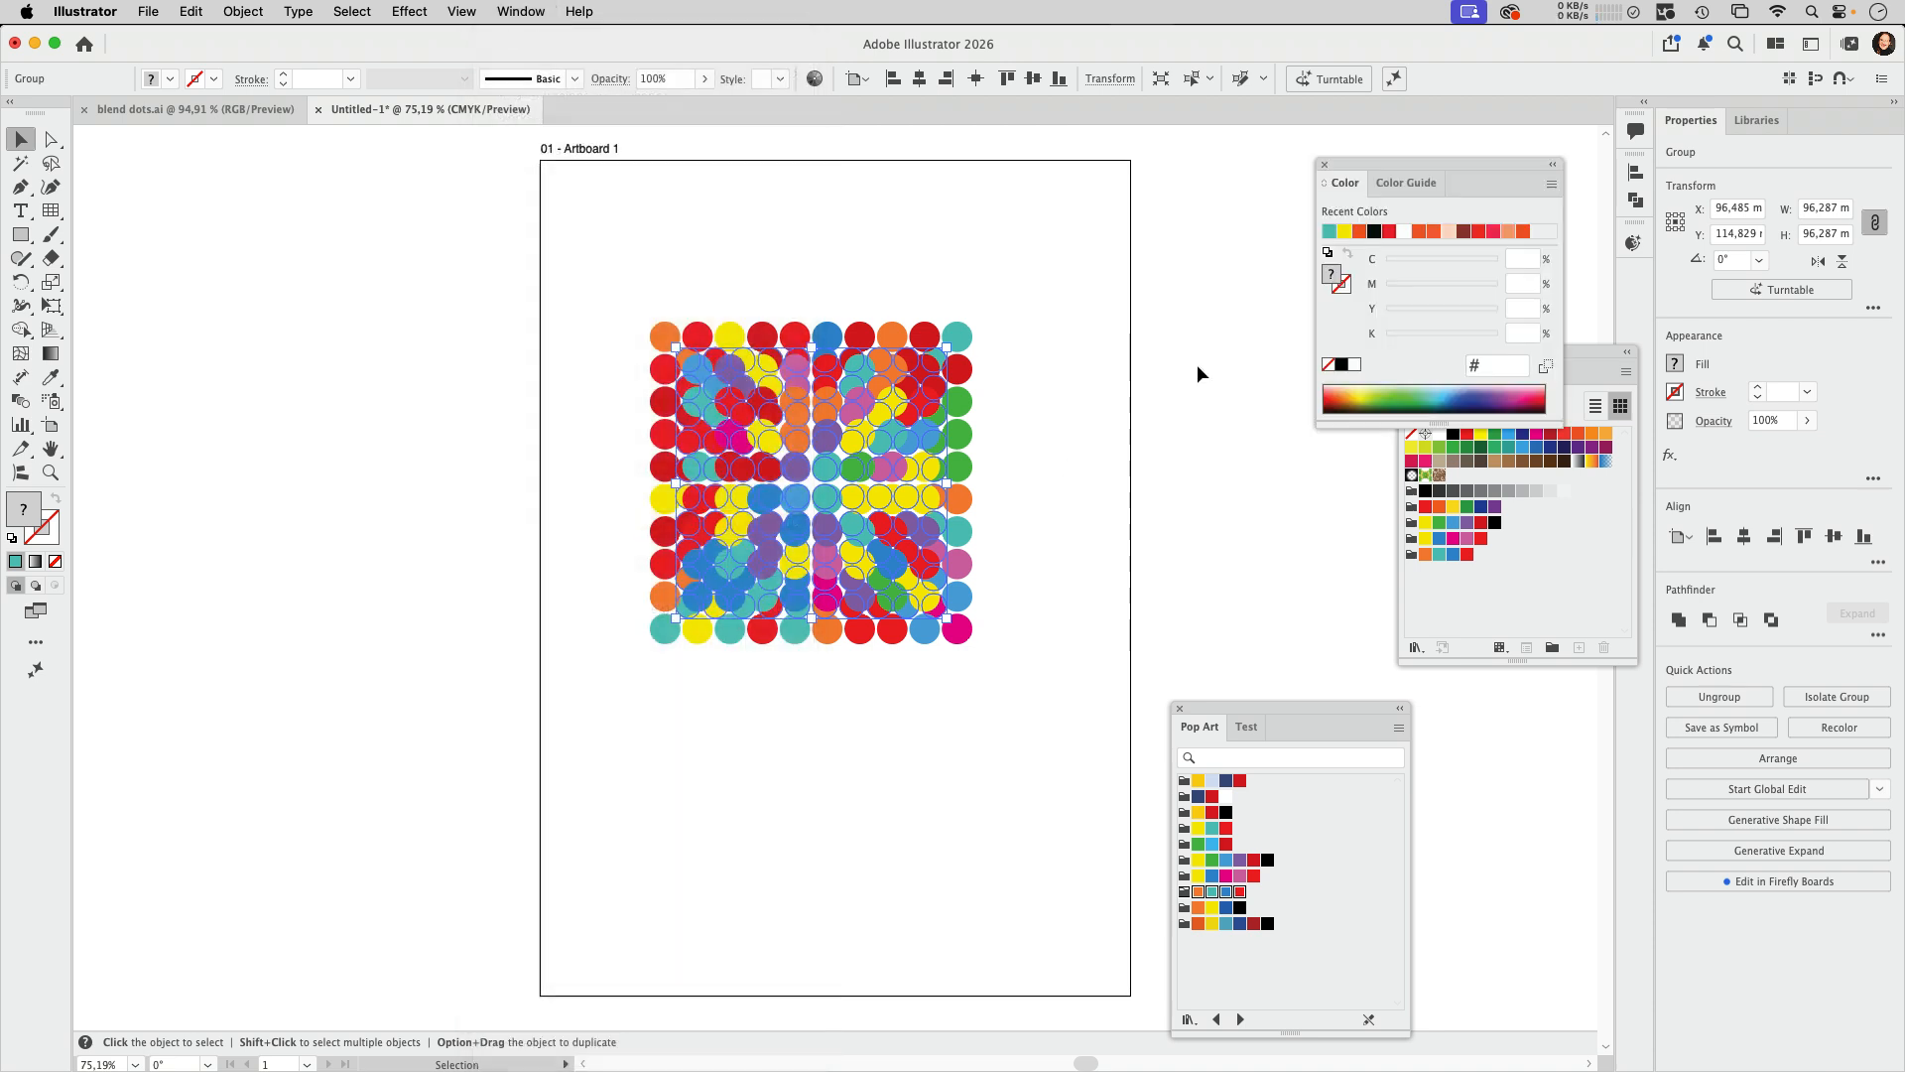
{"action": "left_click_drag", "start_coordinate": [1429, 157], "coordinate": [1282, 153]}
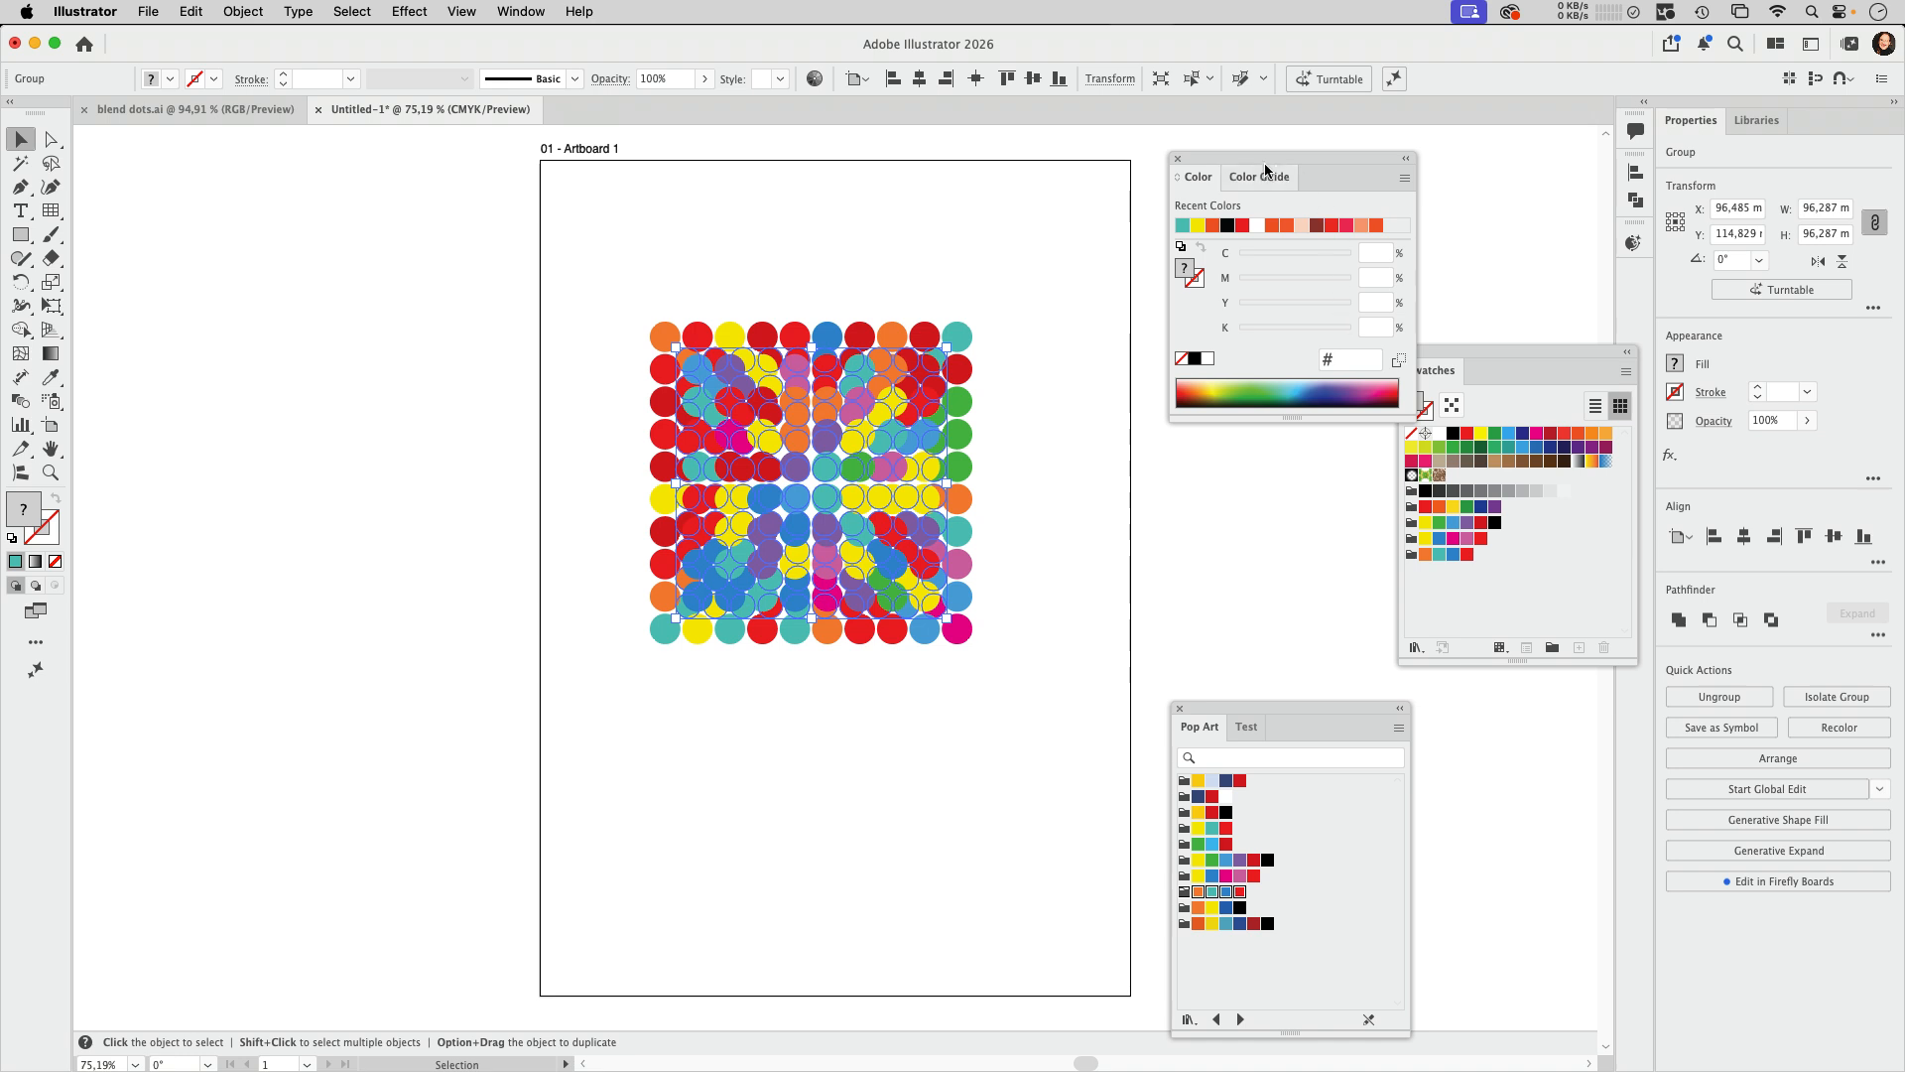
{"action": "left_click_drag", "start_coordinate": [1210, 158], "coordinate": [1362, 154]}
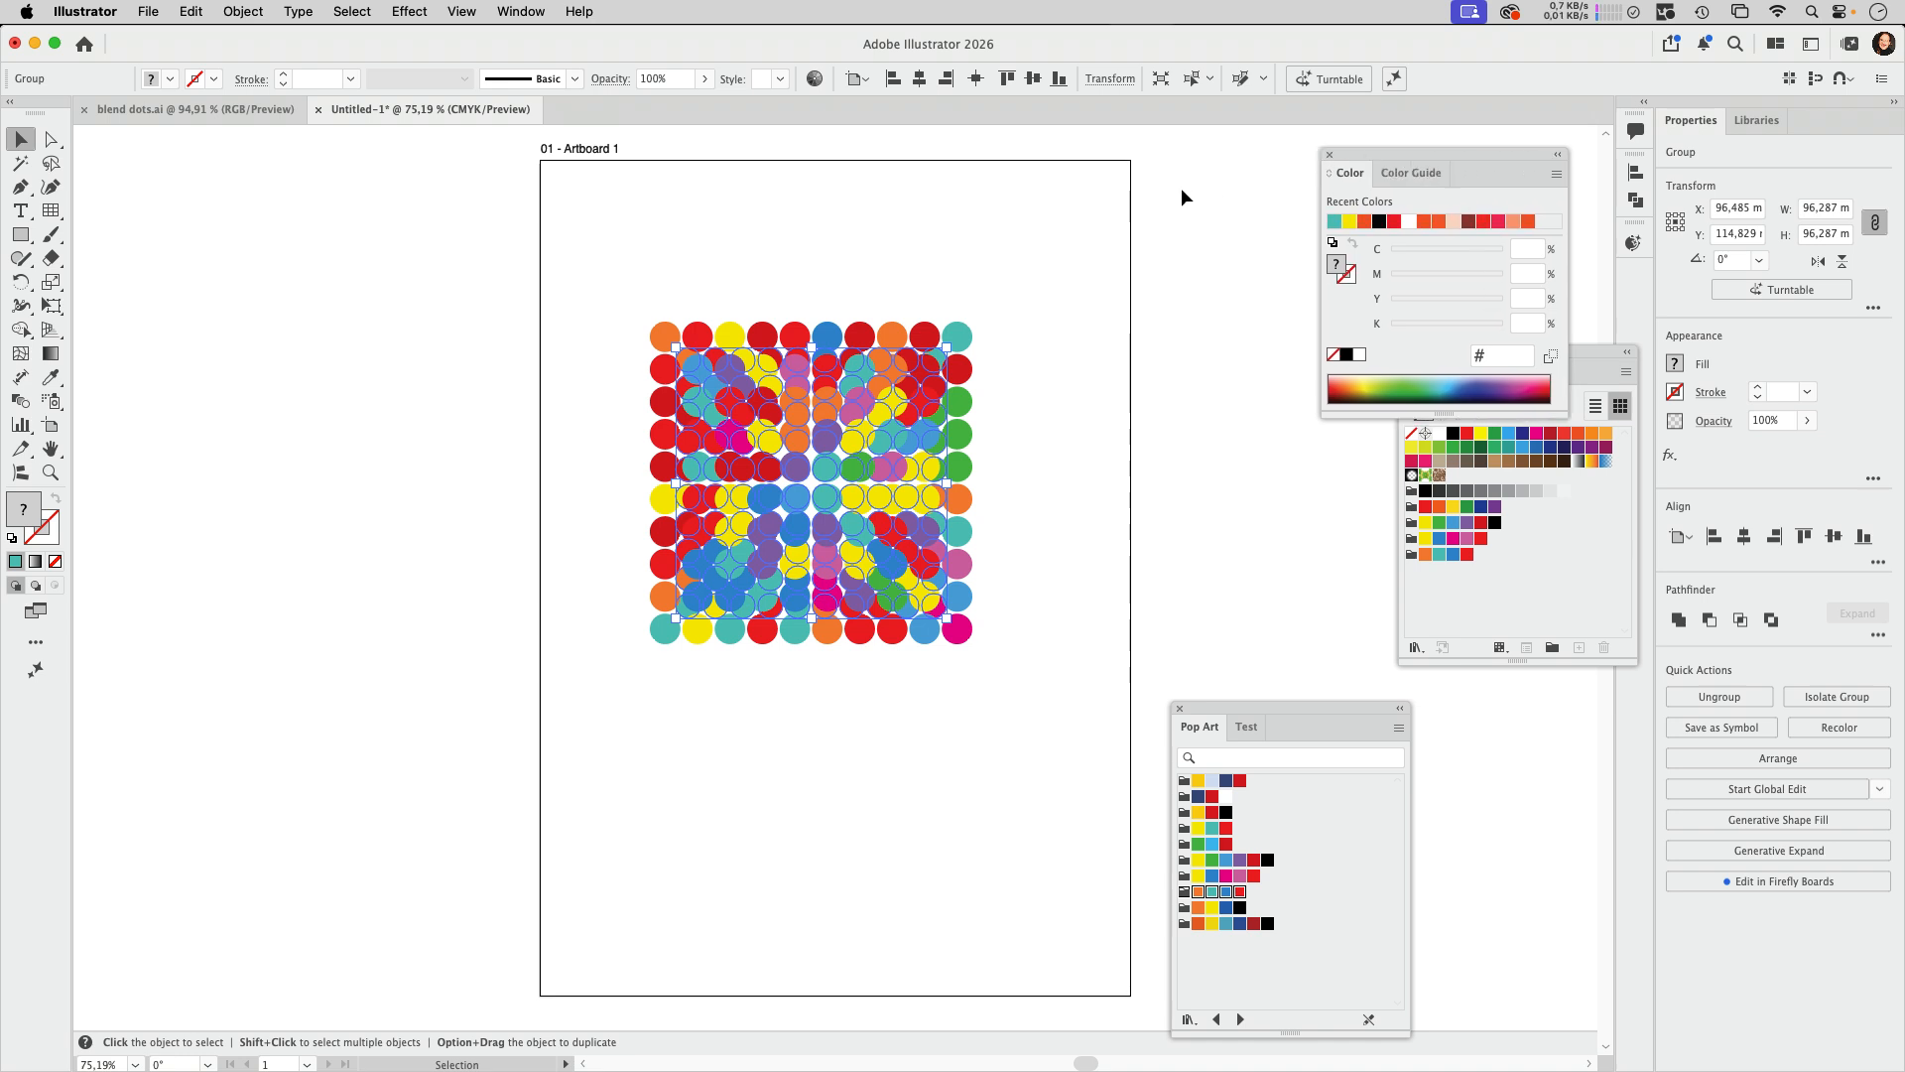
Step: Recolor the smaller circle group with brightness and hue shown on the color wheel, darken it strongly, and deselect it
{"action": "left_click", "coordinate": [816, 81]}
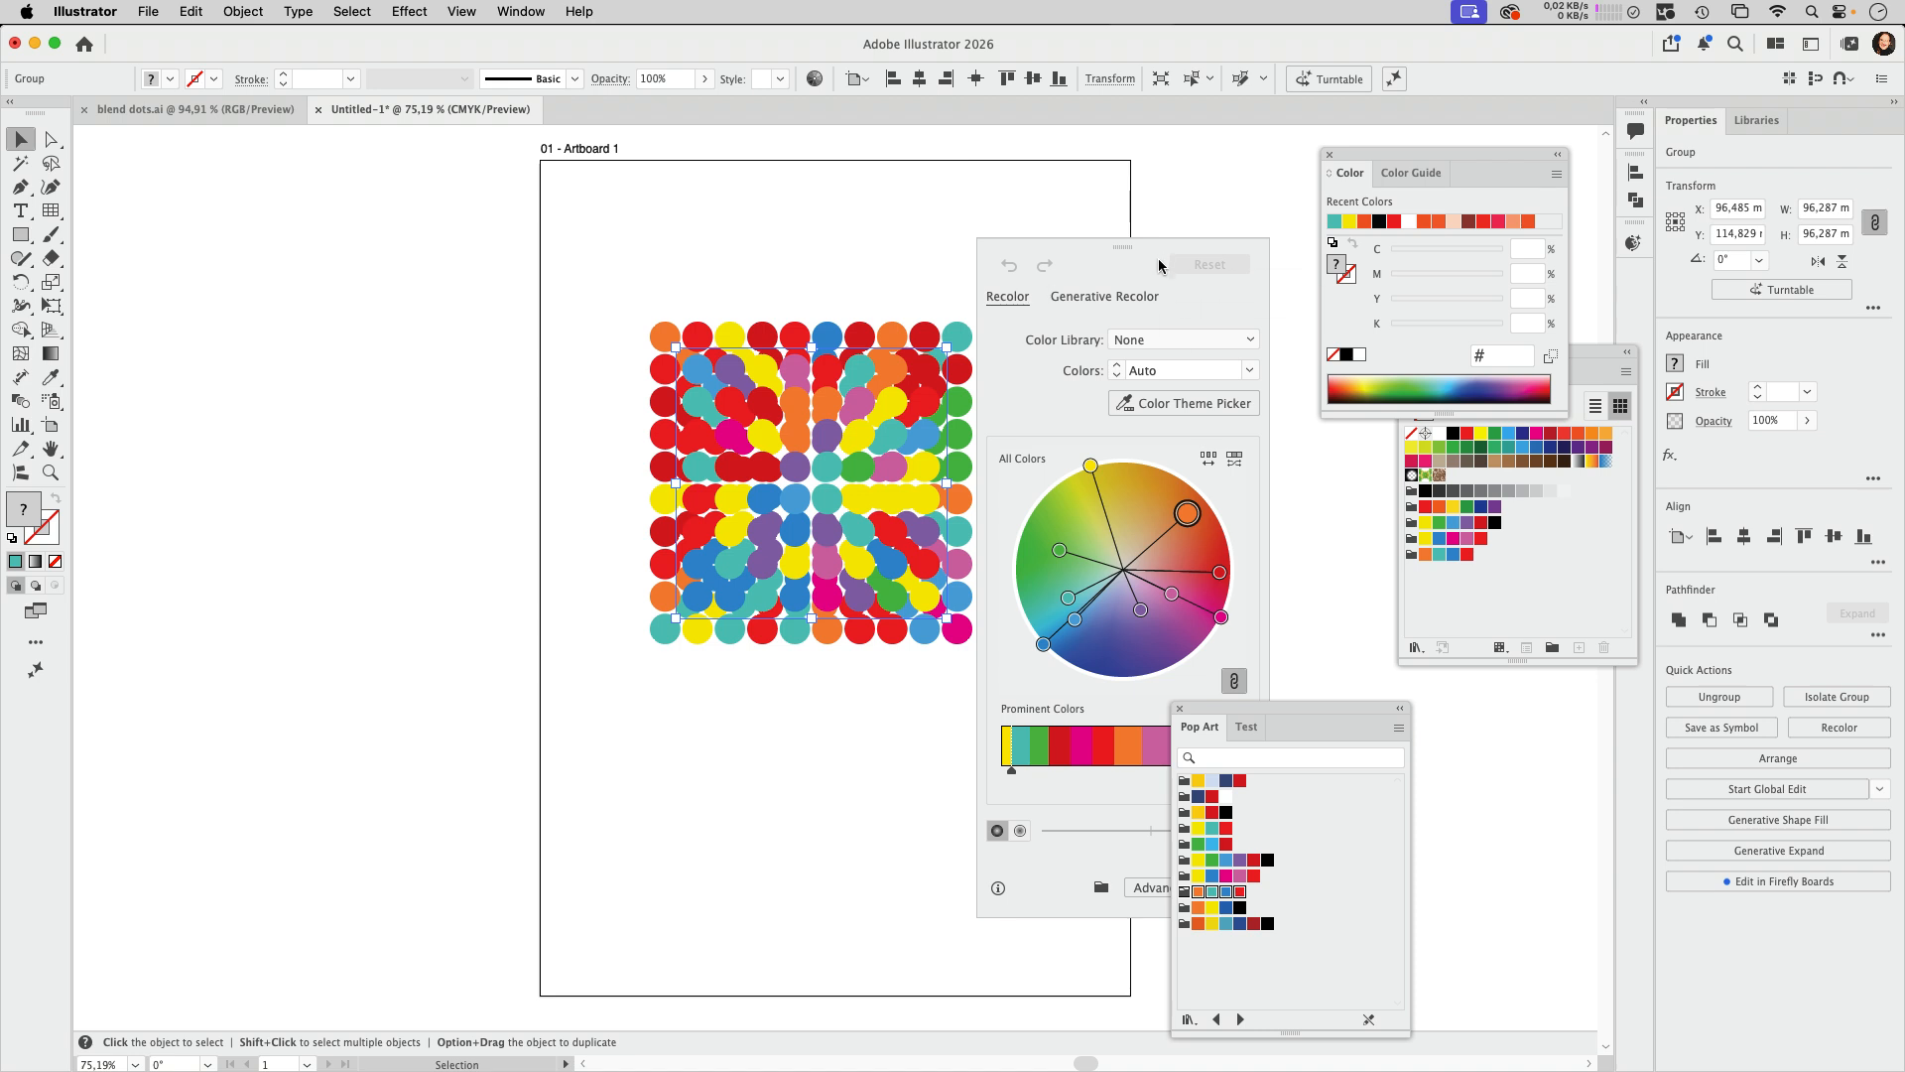
{"action": "left_click_drag", "start_coordinate": [1275, 716], "coordinate": [1617, 719]}
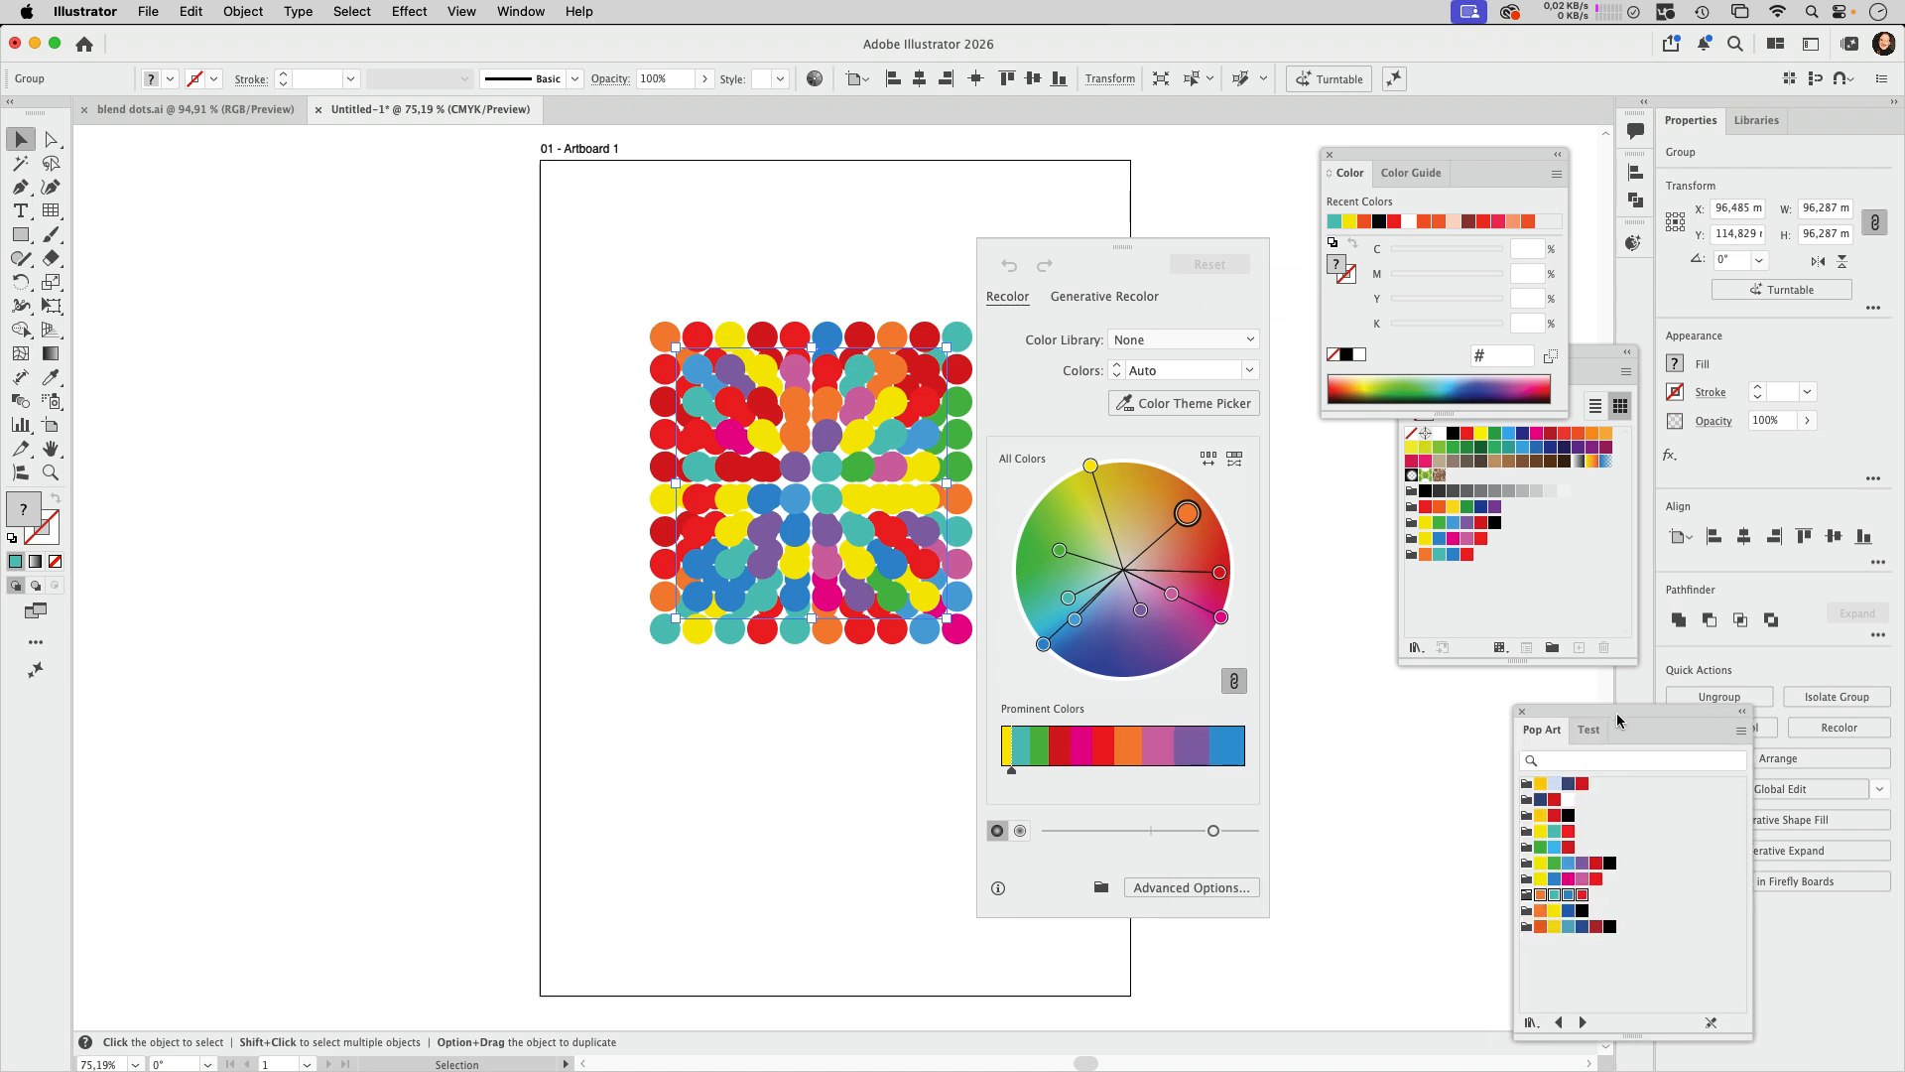
{"action": "left_click", "coordinate": [997, 830]}
{"action": "left_click_drag", "start_coordinate": [1213, 830], "coordinate": [1104, 831]}
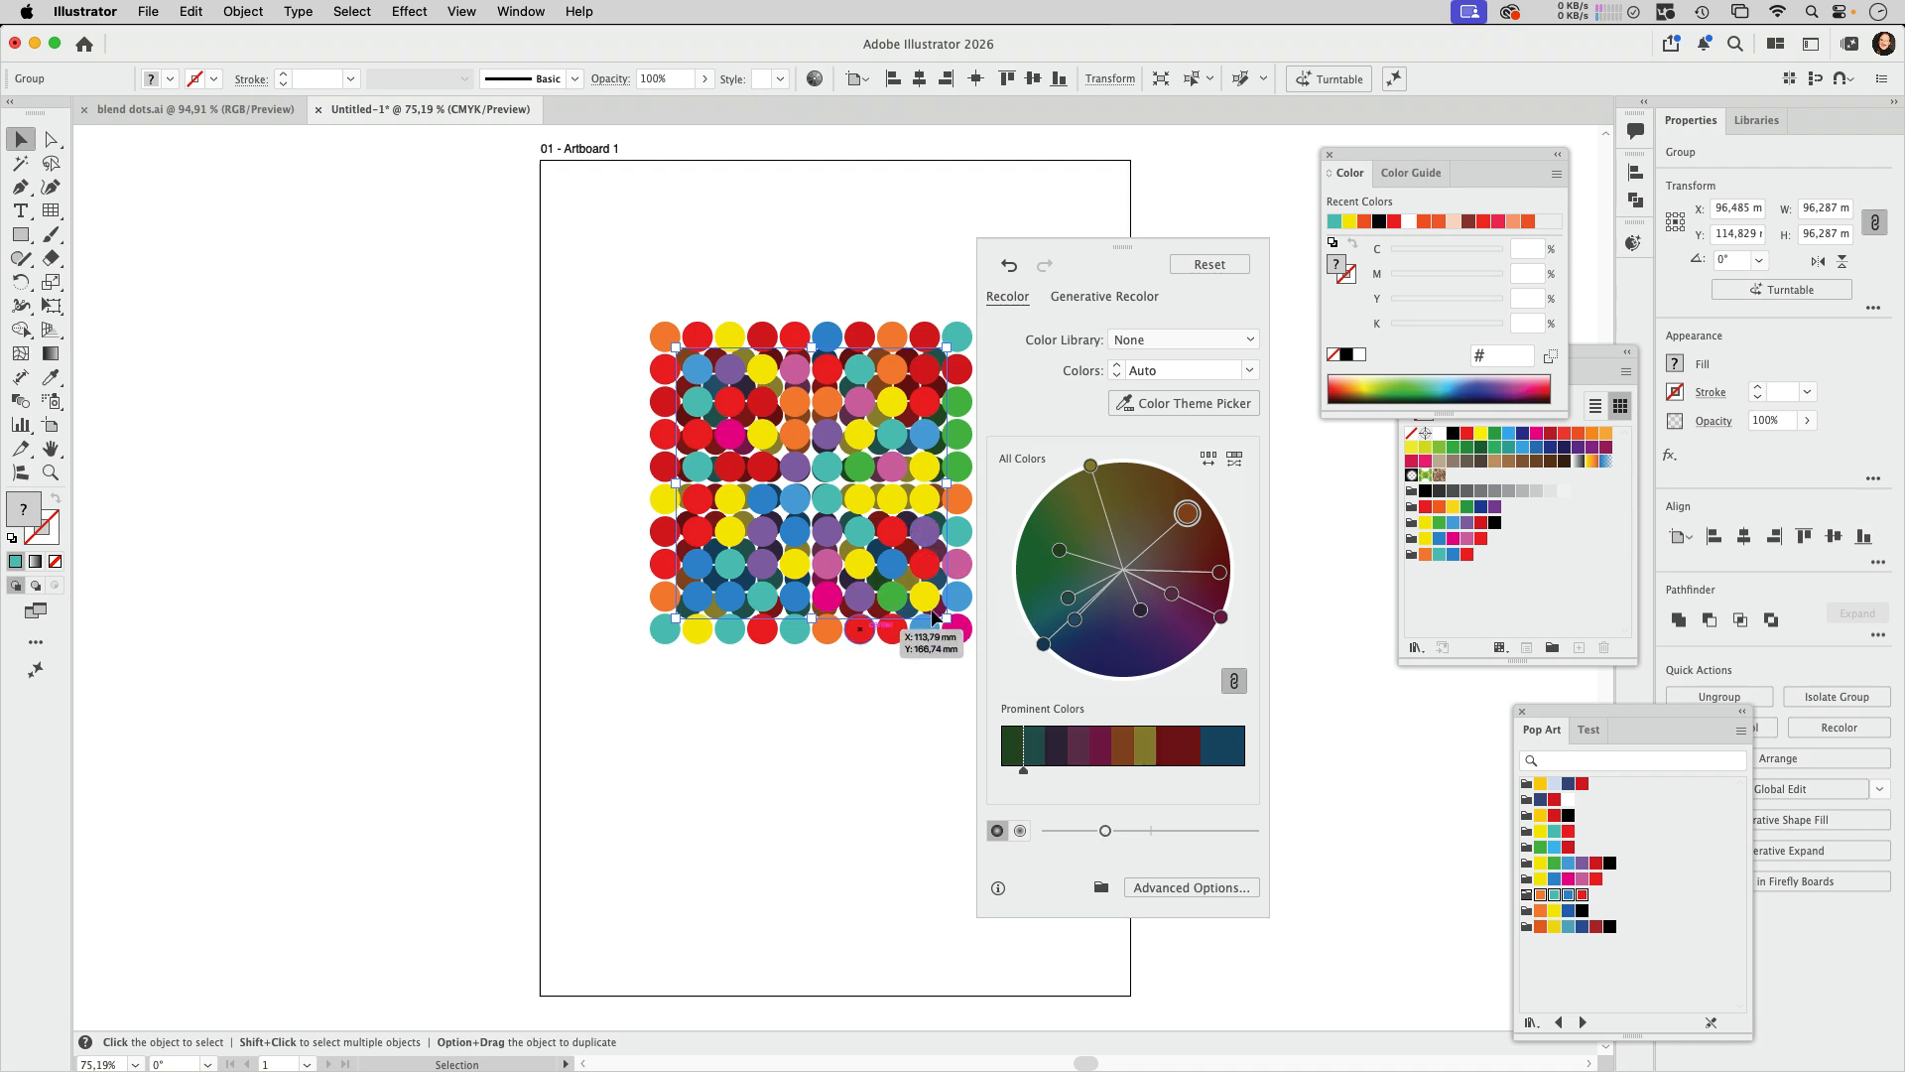
{"action": "left_click_drag", "start_coordinate": [1104, 832], "coordinate": [1084, 838]}
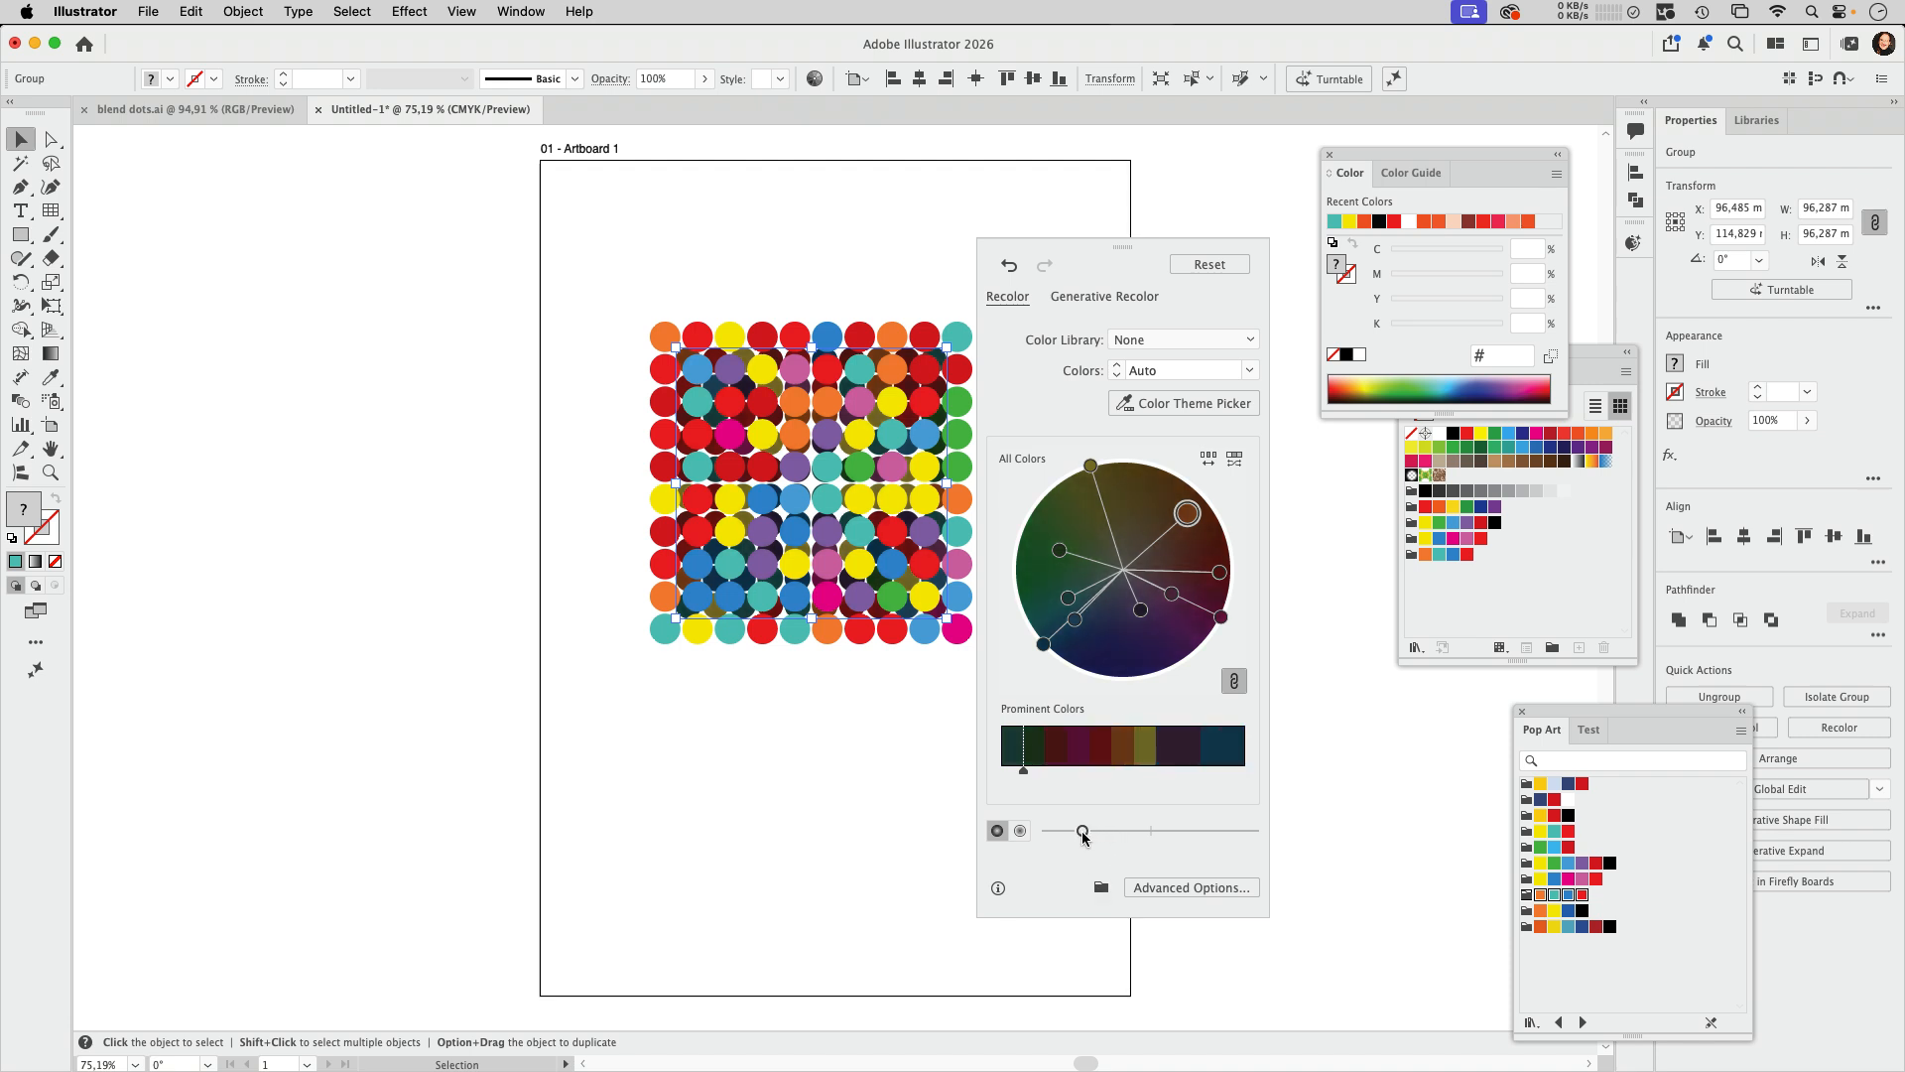
{"action": "left_click", "coordinate": [870, 743]}
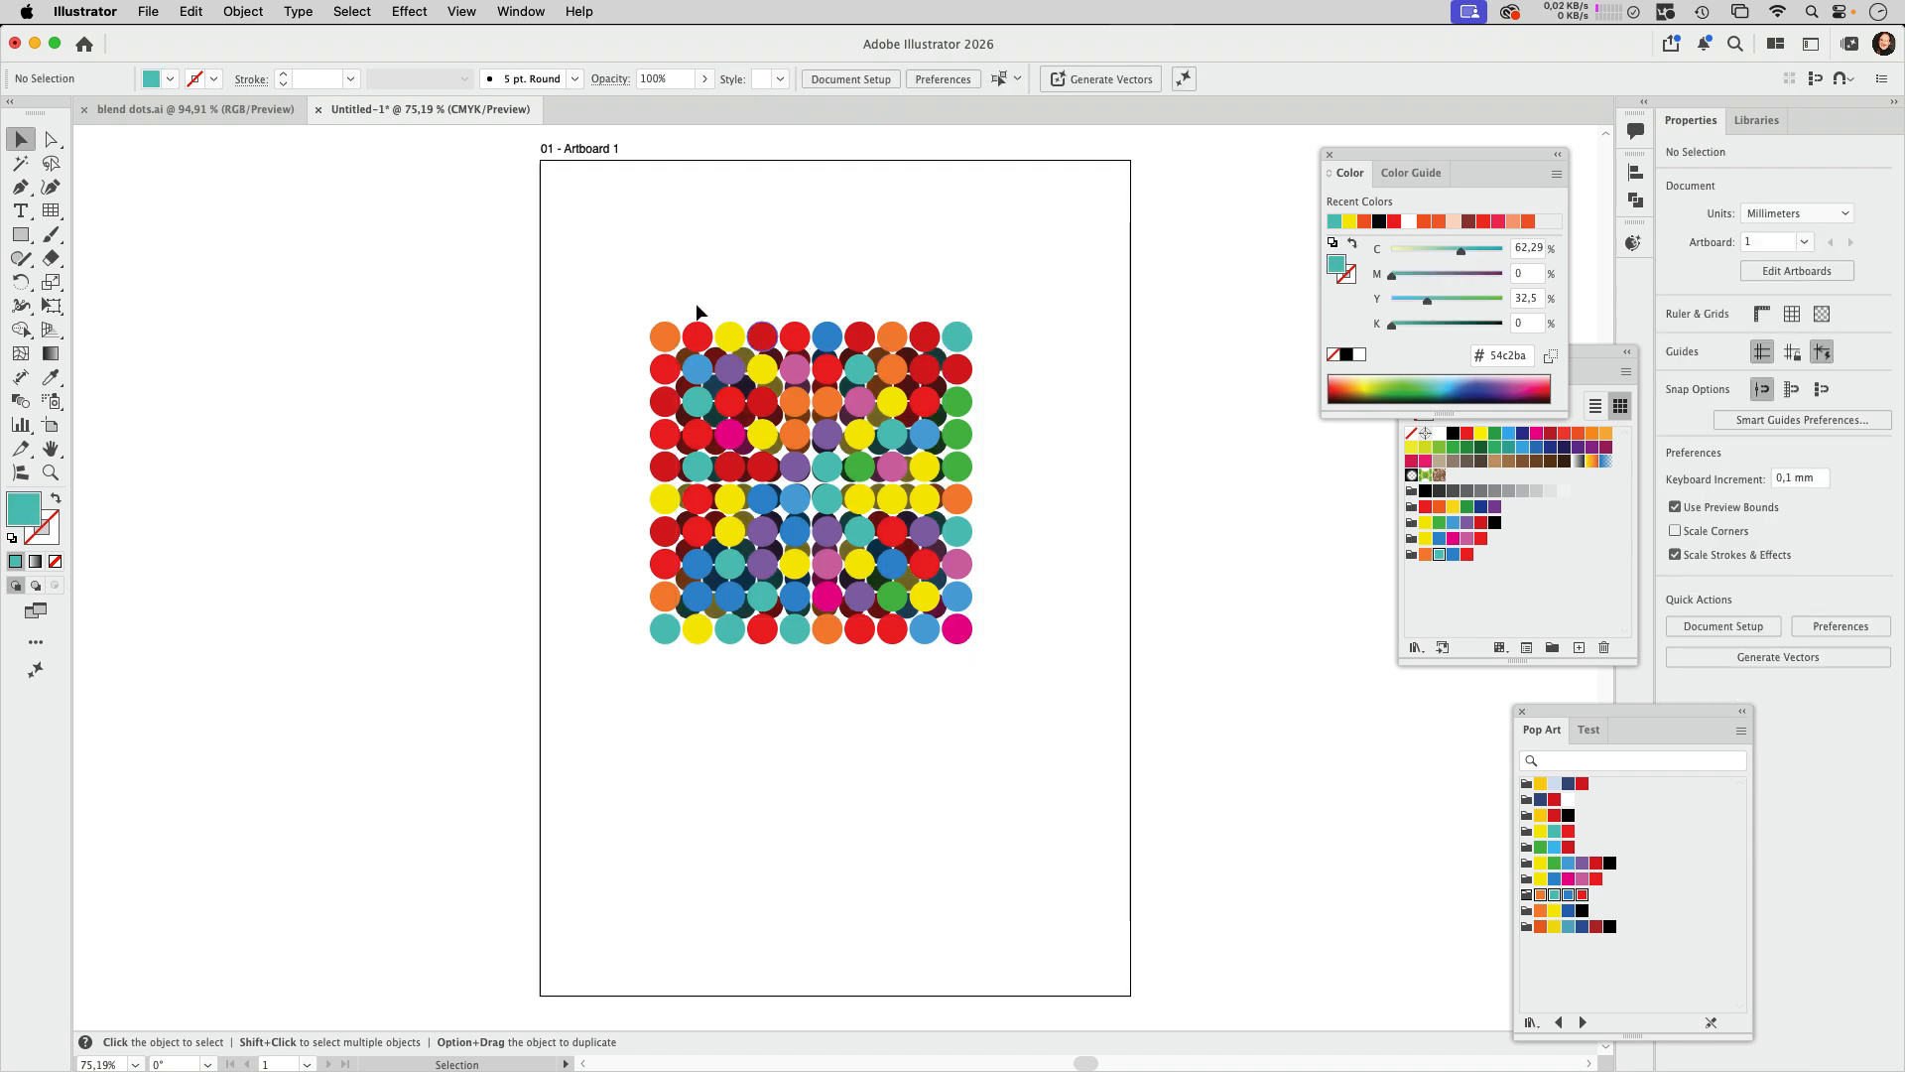
Step: Select the full-size and the darkened circle groups and make a blend between them
{"action": "left_click_drag", "start_coordinate": [598, 274], "coordinate": [1051, 726]}
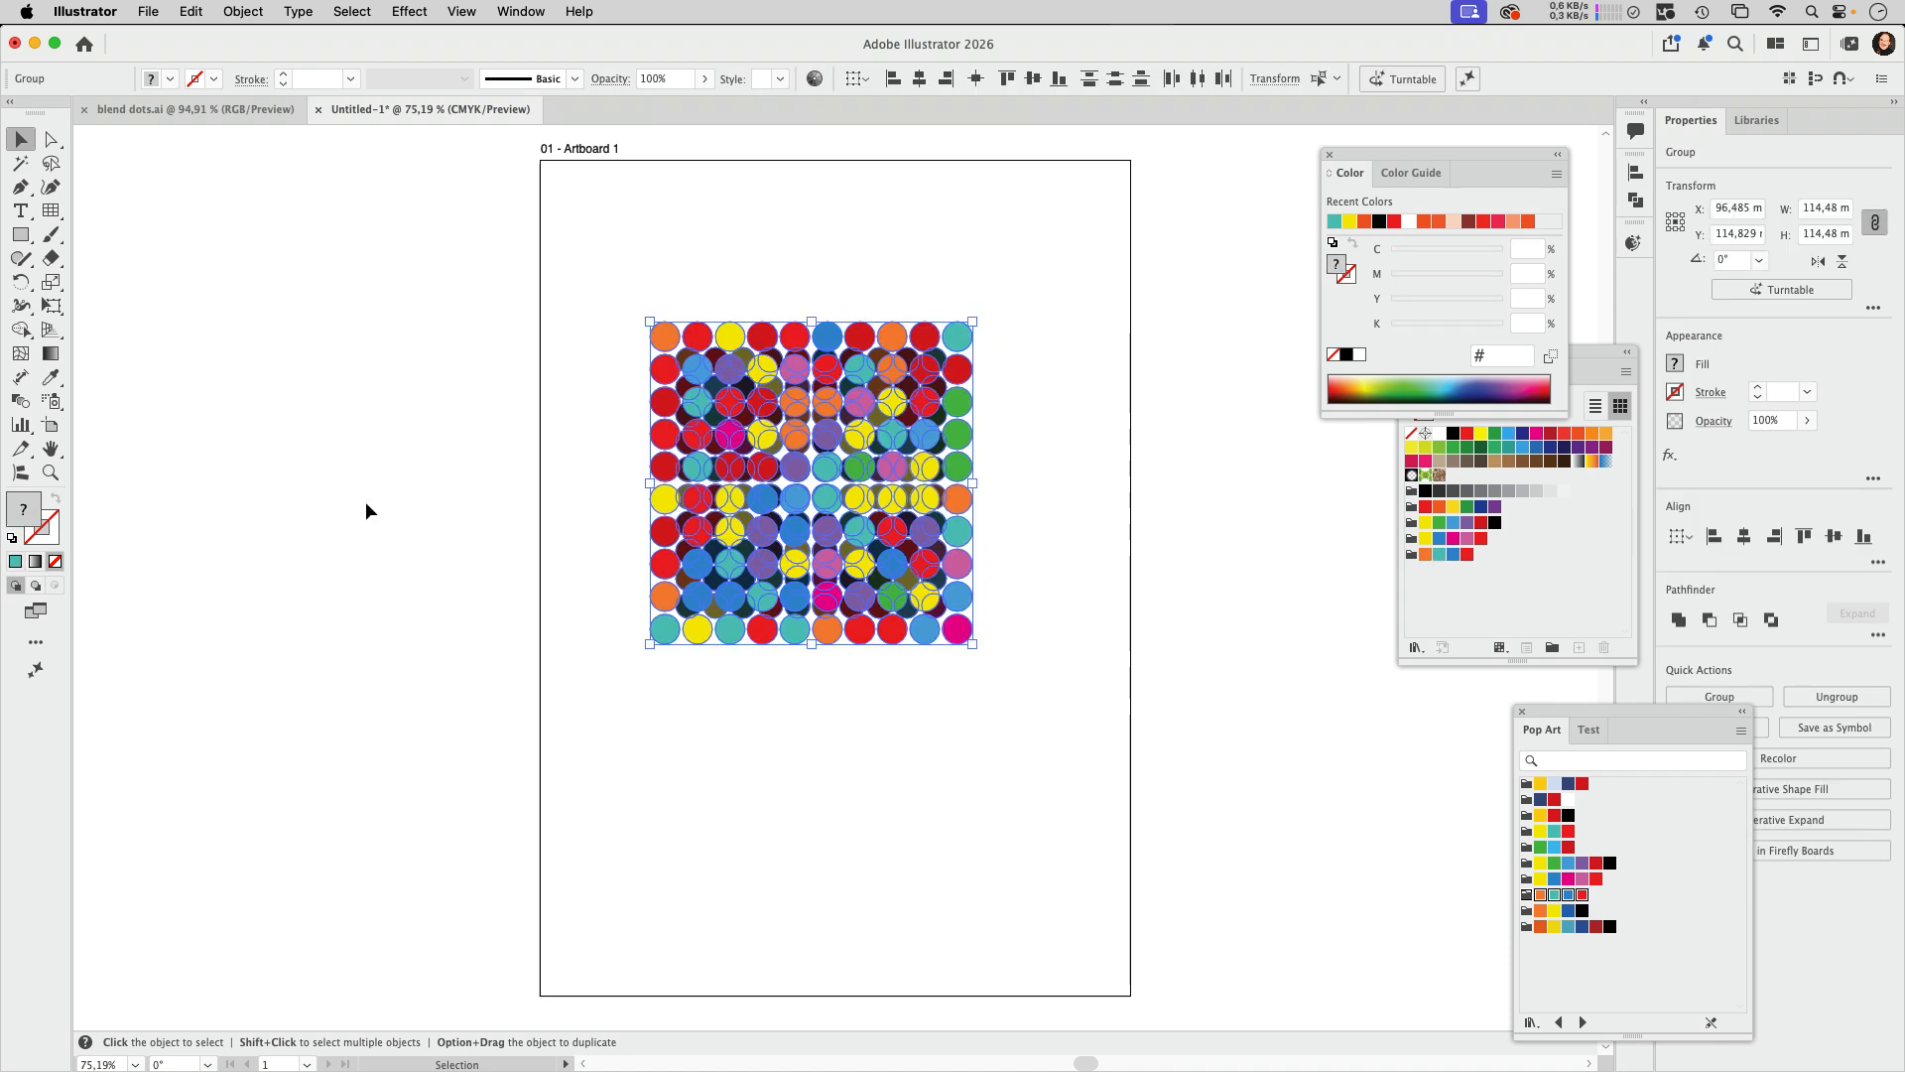
{"action": "left_click", "coordinate": [242, 11]}
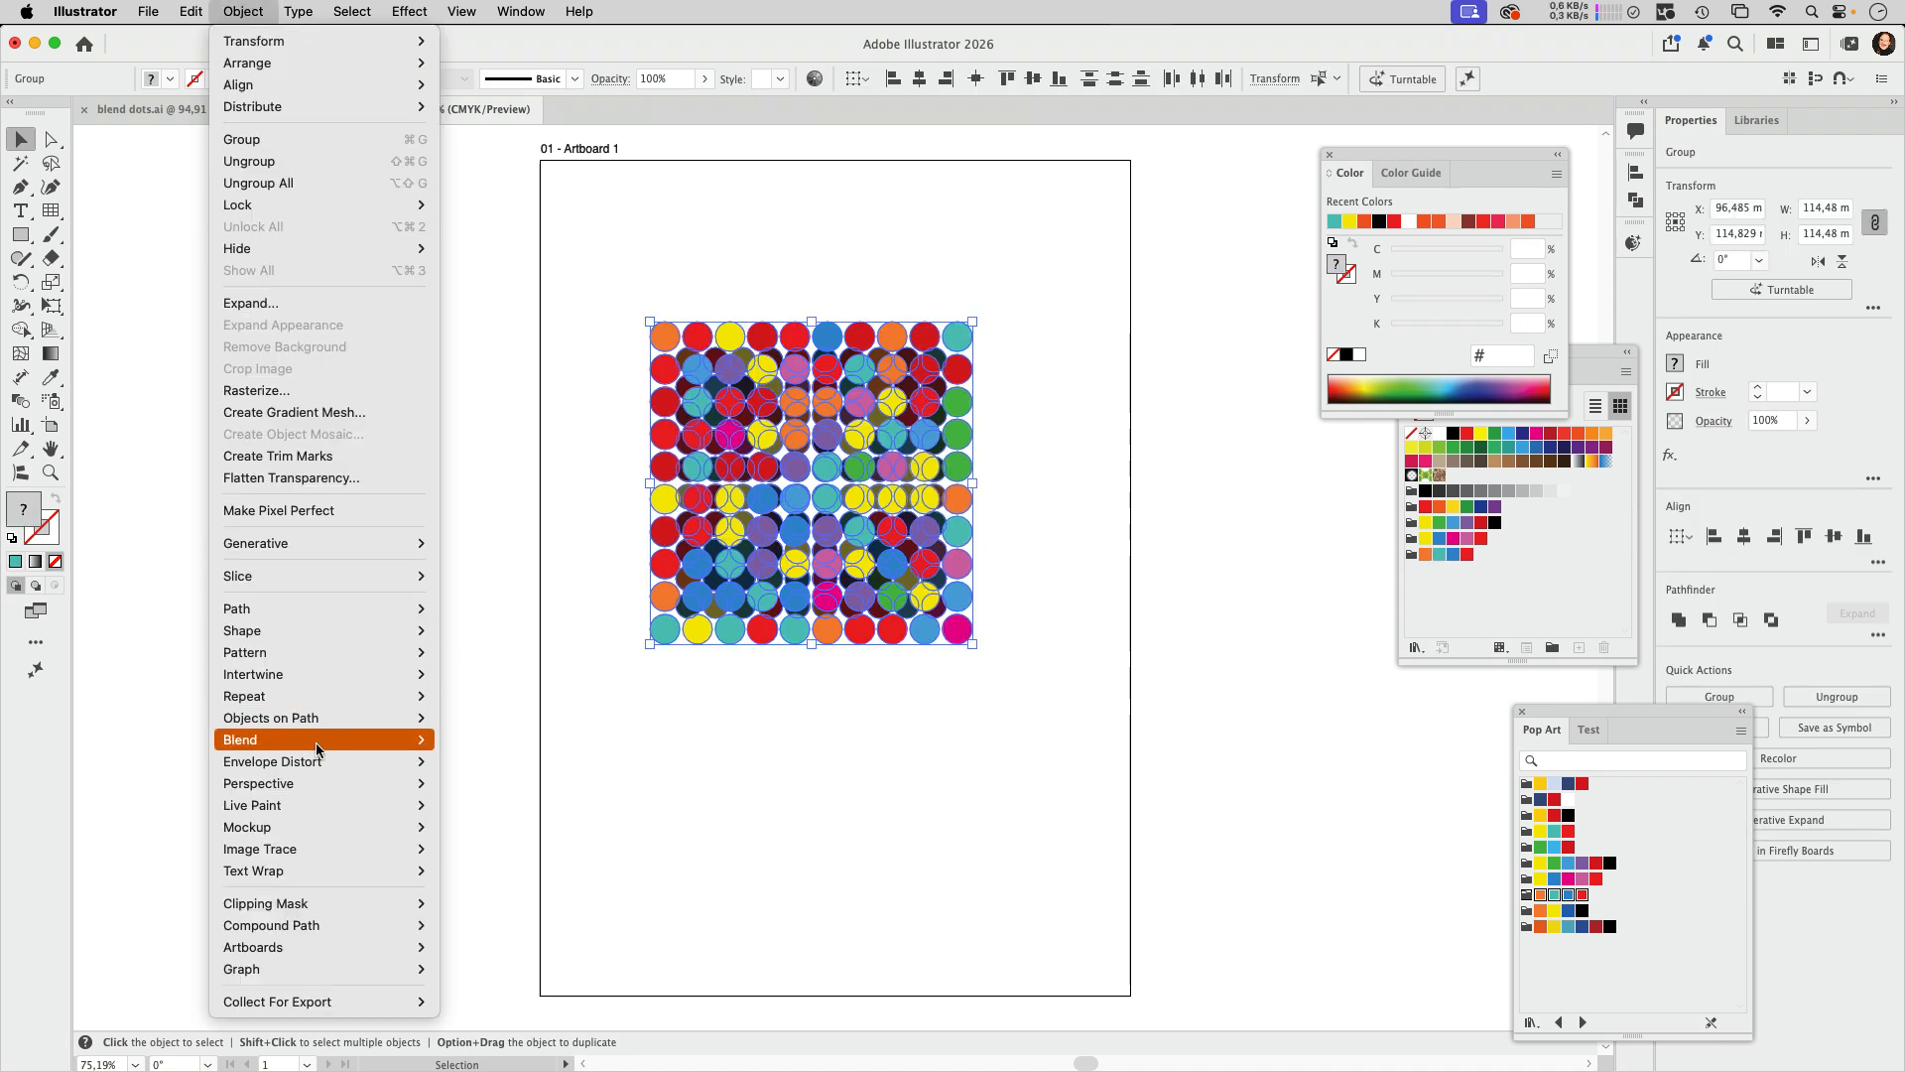
{"action": "mouse_move", "coordinate": [316, 740]}
{"action": "left_click", "coordinate": [490, 740]}
{"action": "left_click", "coordinate": [689, 771]}
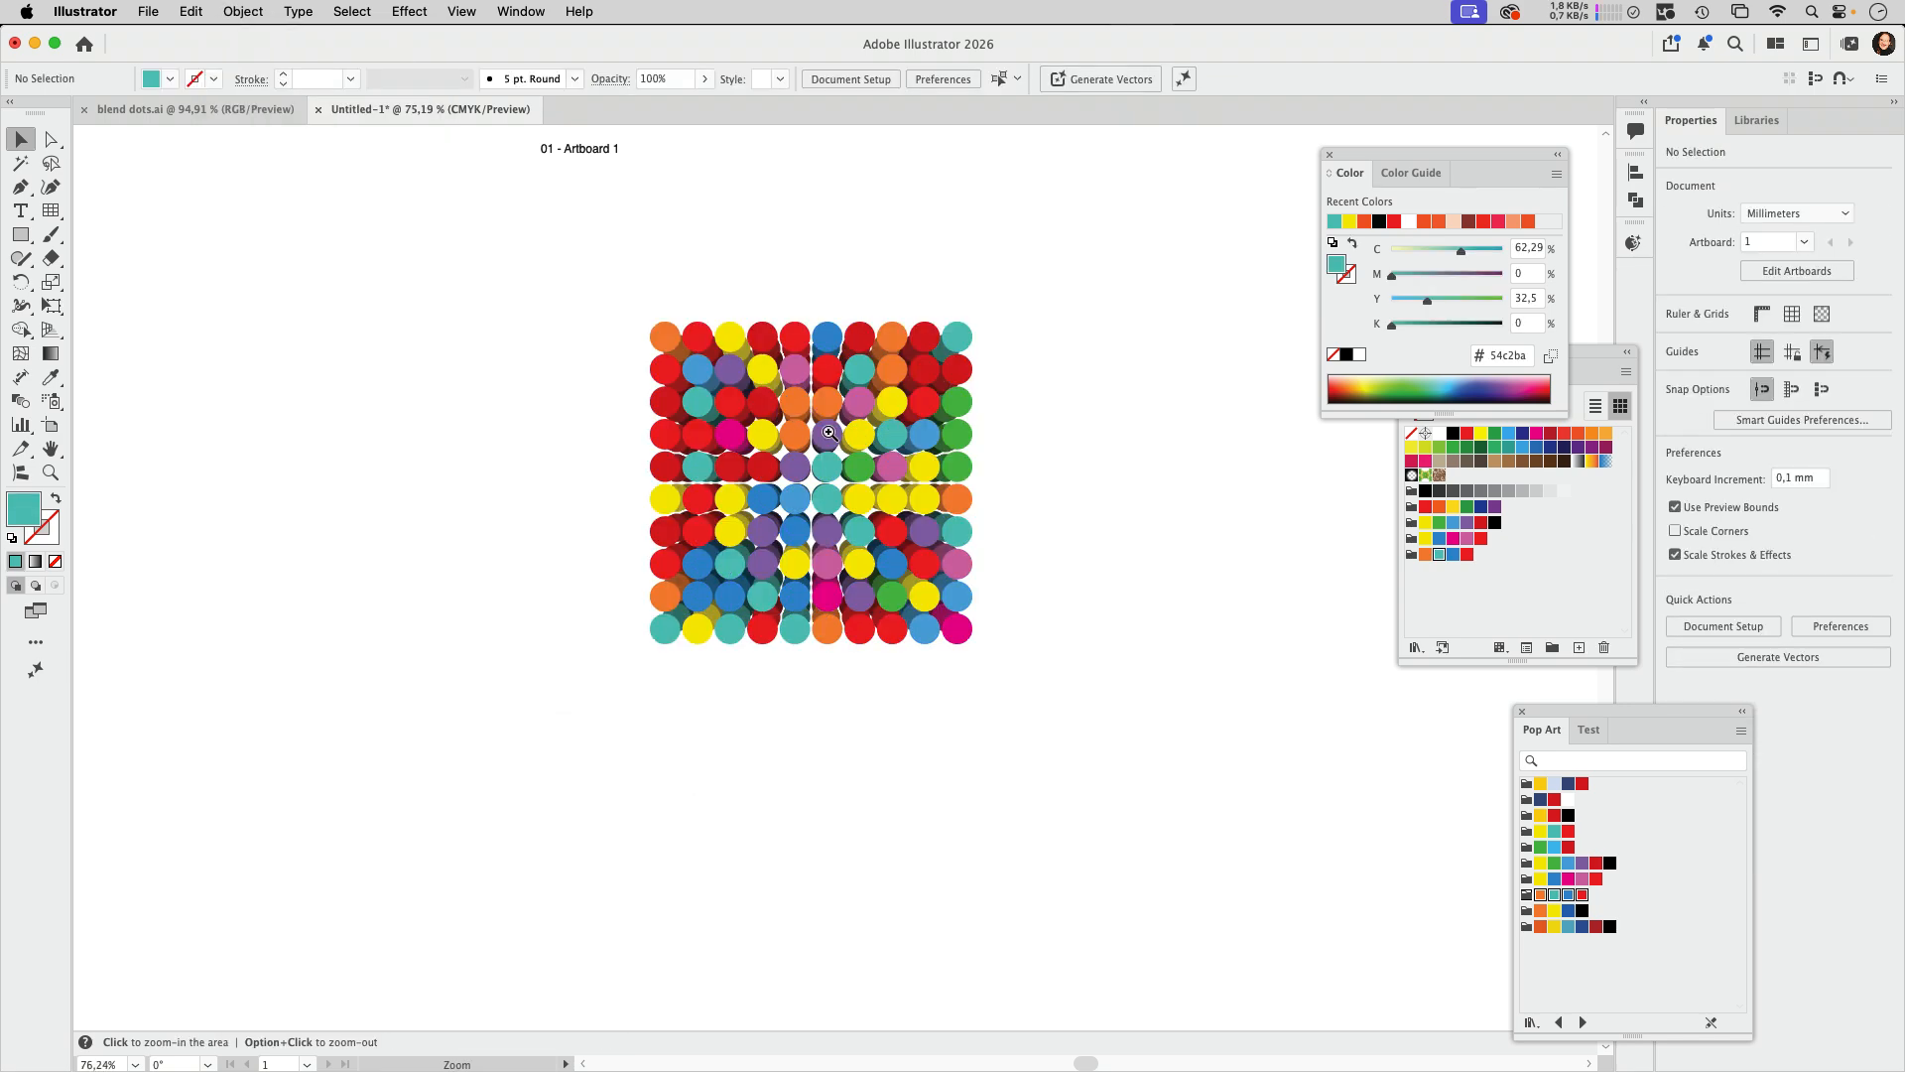
Step: Set the dot blend's spacing to Specified Steps with 50 steps
{"action": "scroll", "coordinate": [786, 417], "scroll_direction": "up", "scroll_amount": 5}
{"action": "left_click", "coordinate": [640, 294]}
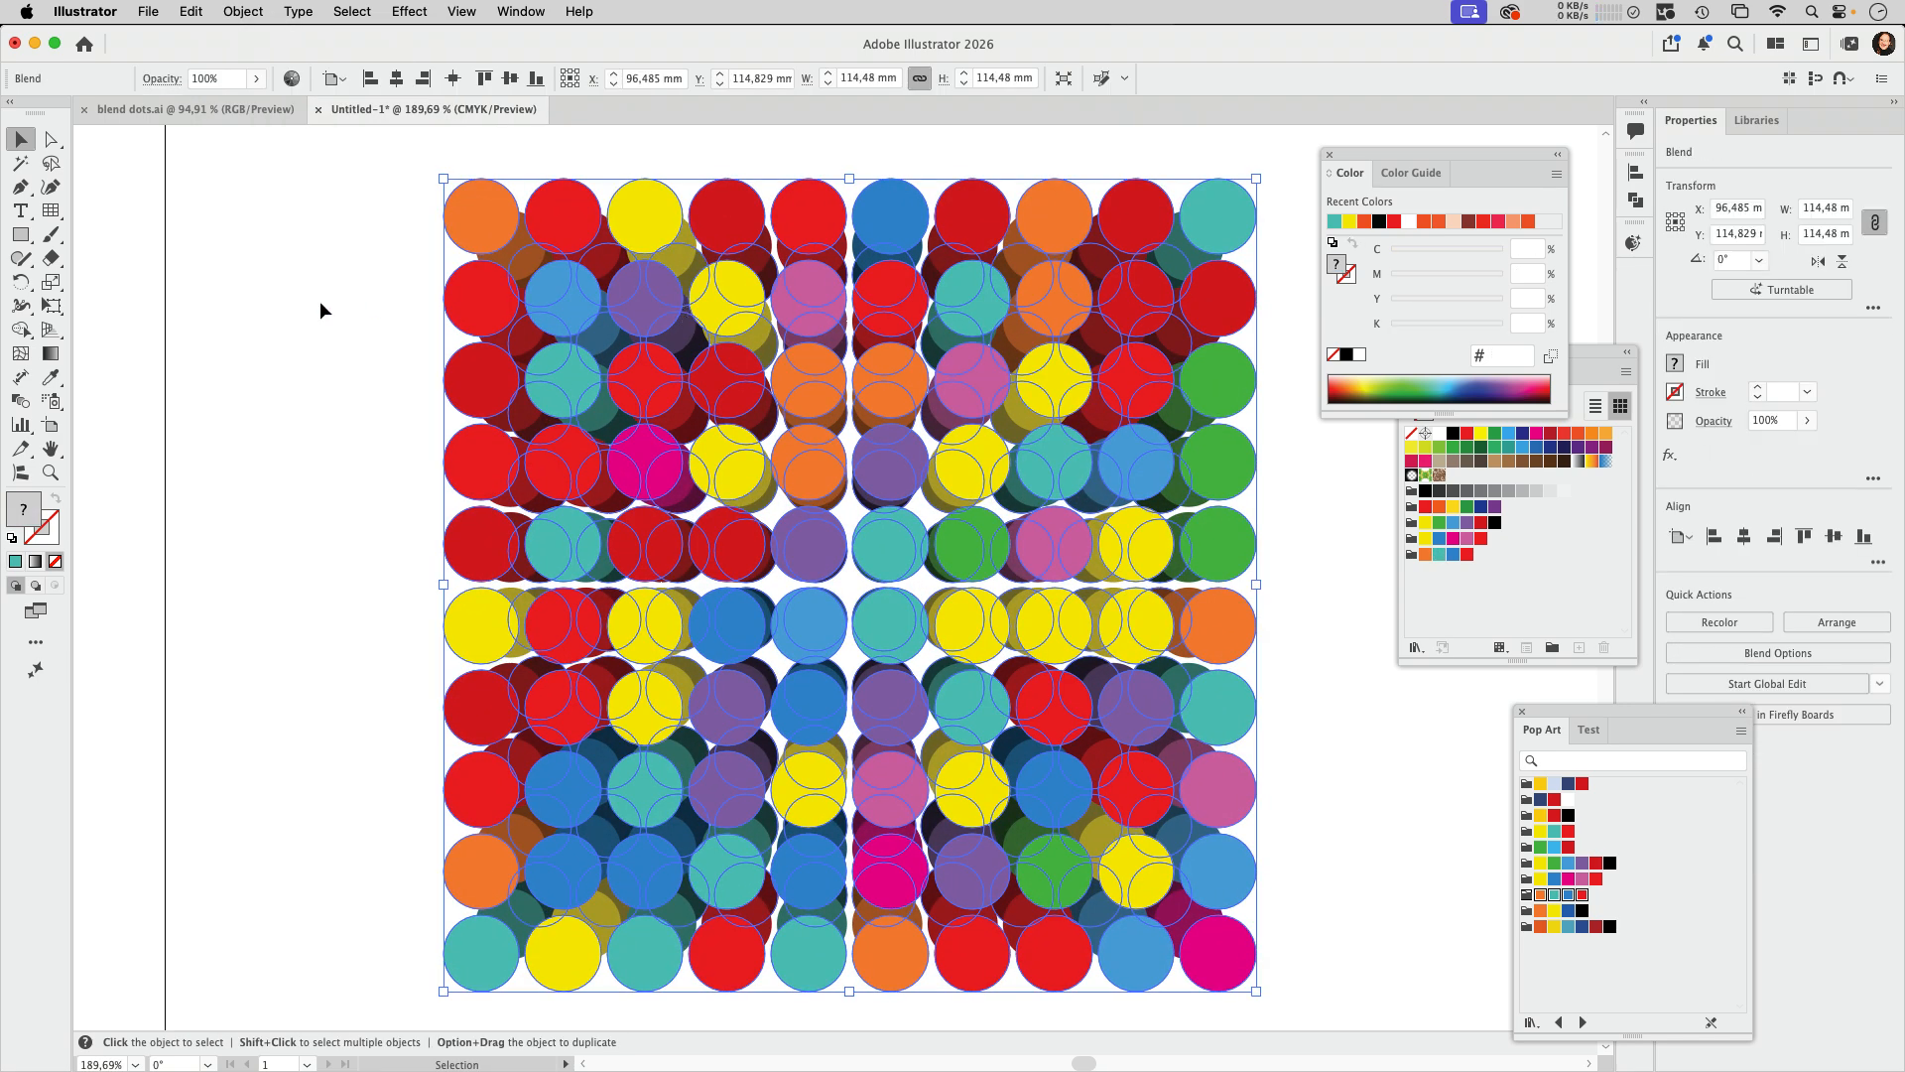
{"action": "double_click", "coordinate": [23, 411]}
{"action": "left_click", "coordinate": [1284, 435]}
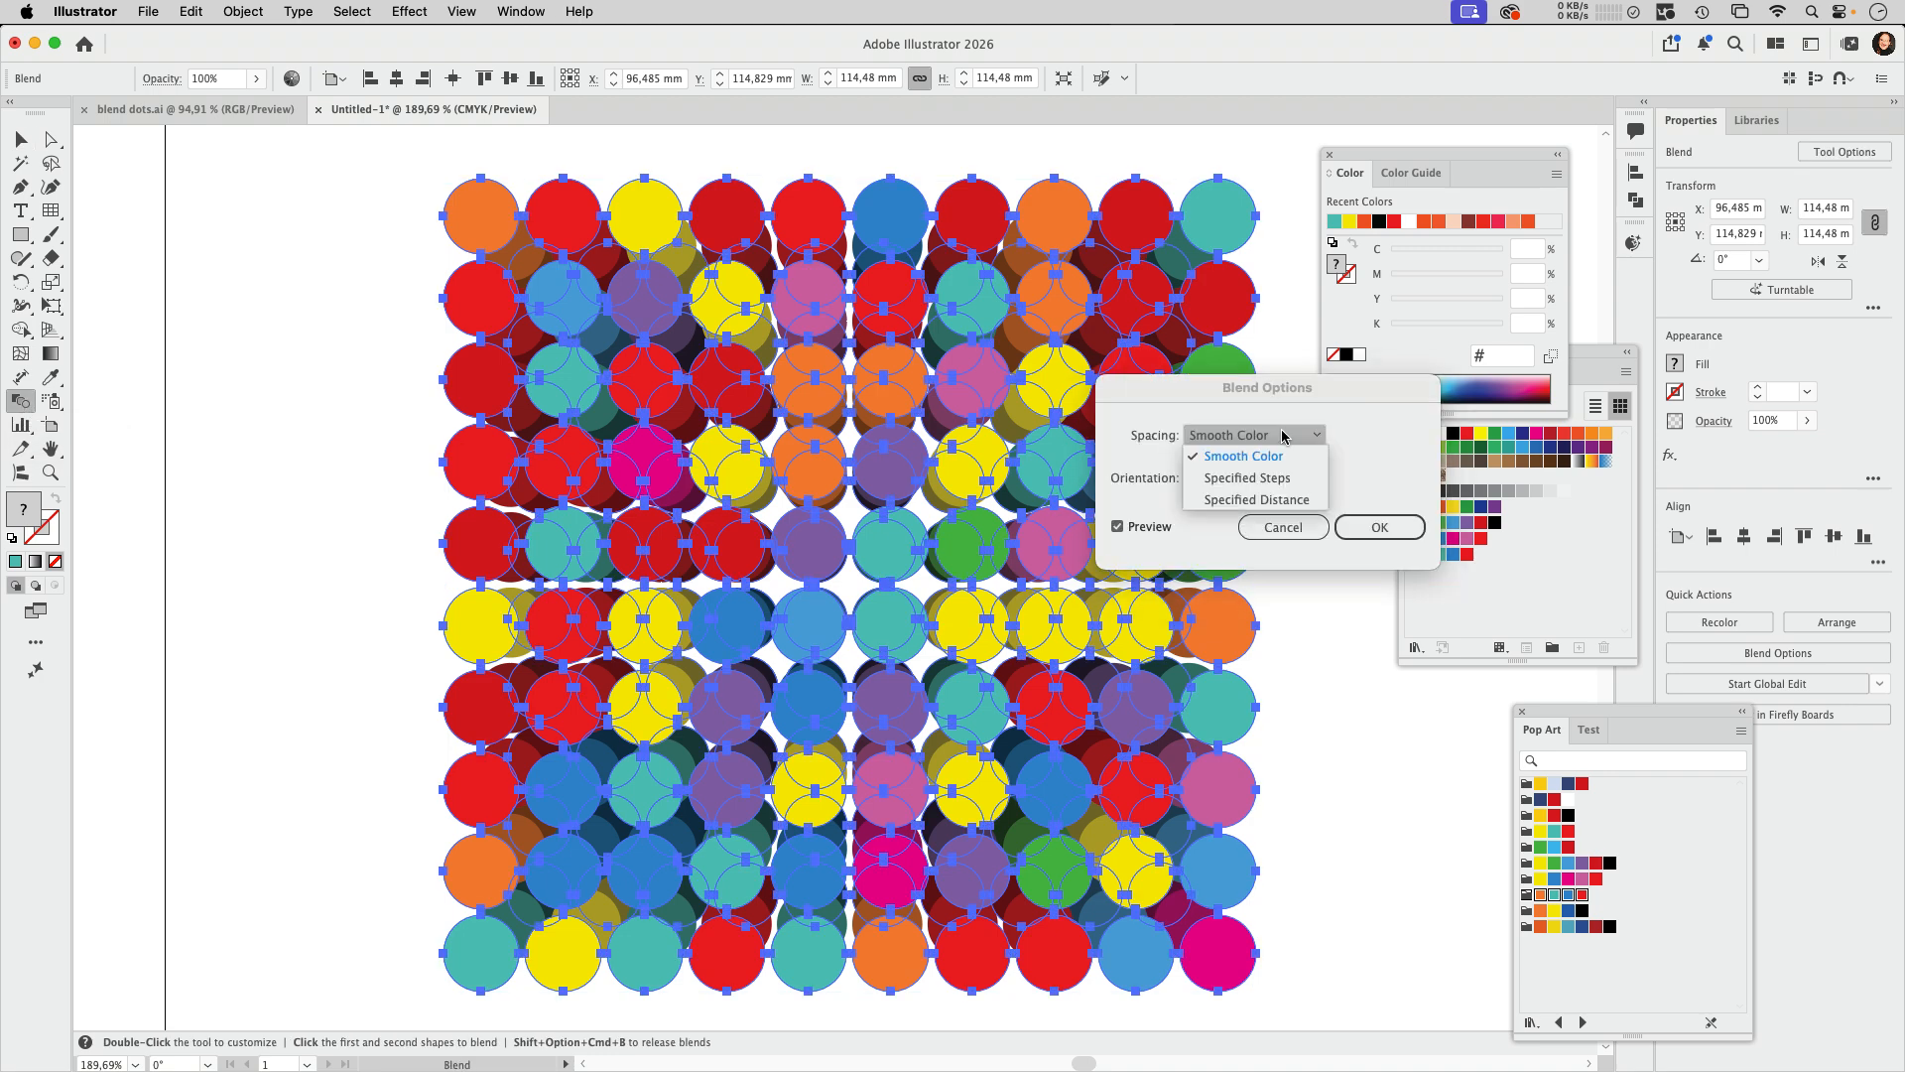
{"action": "left_click", "coordinate": [1280, 480]}
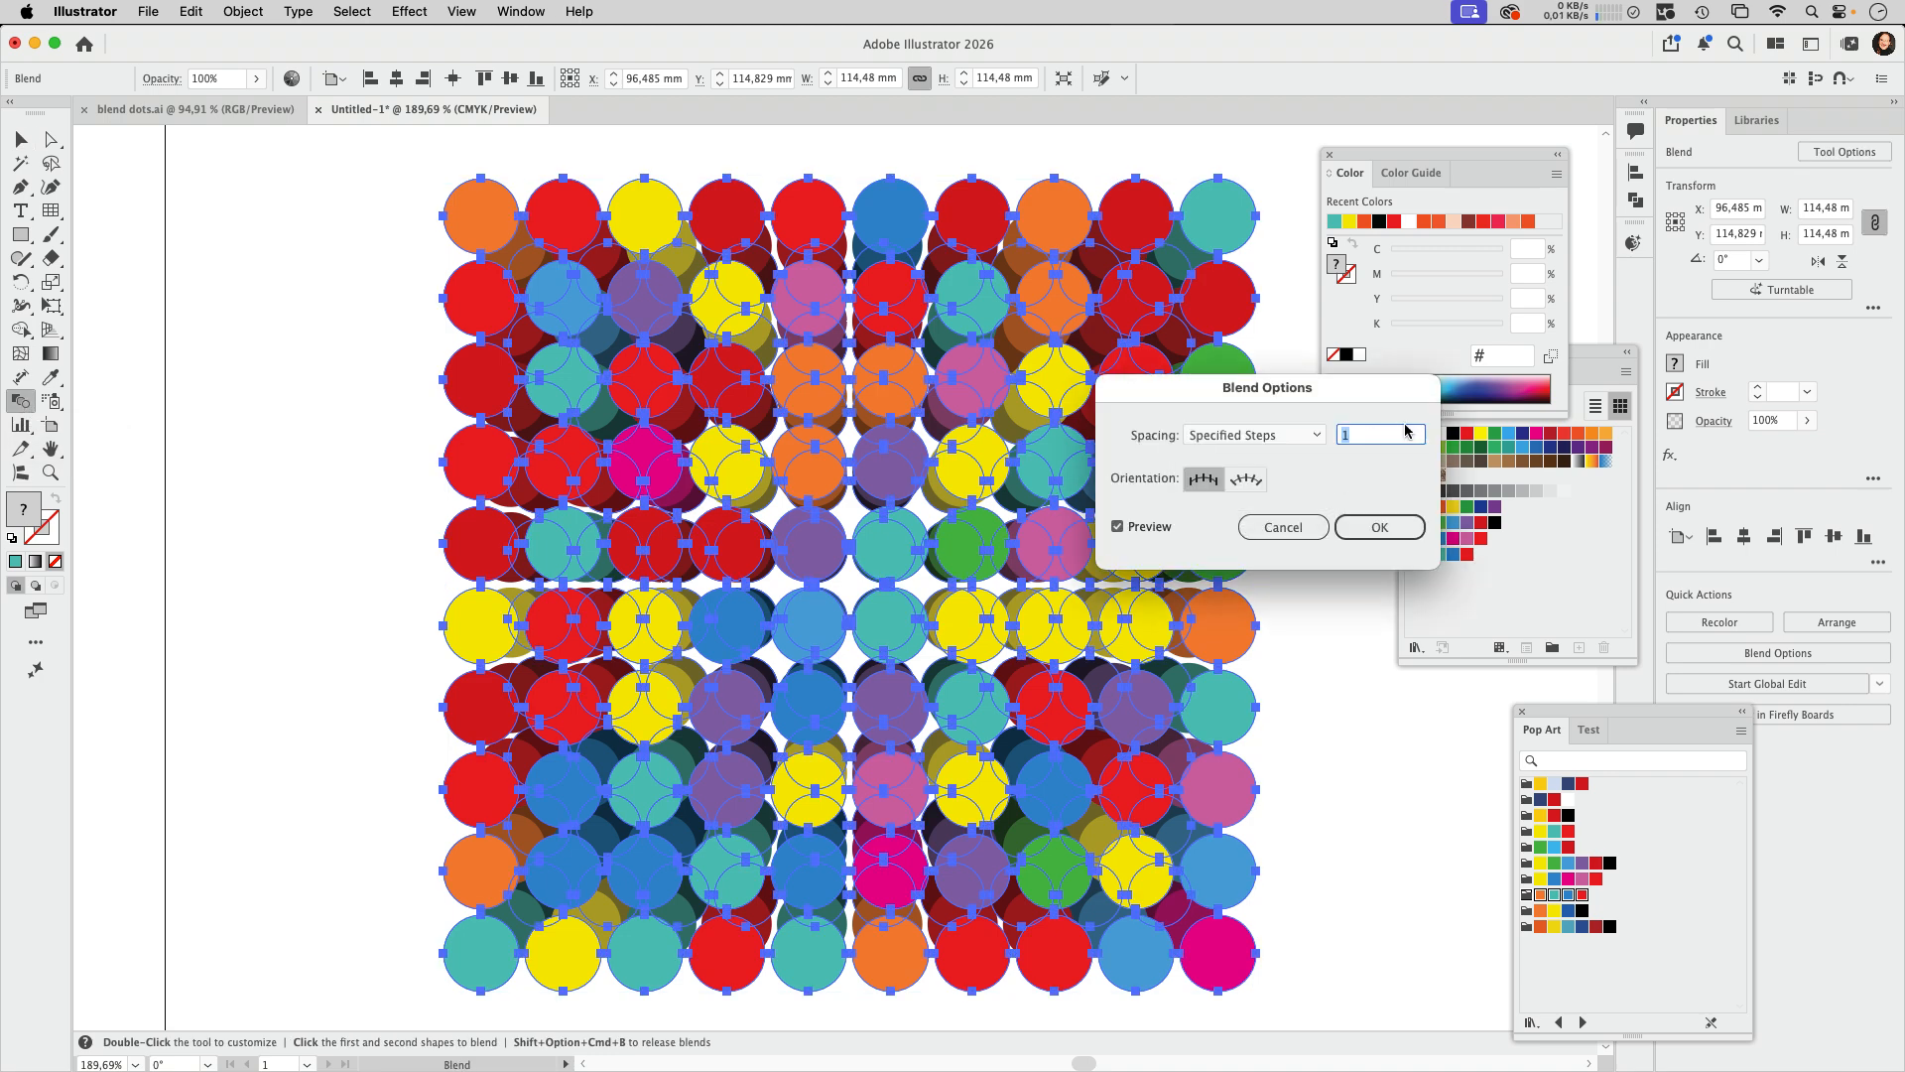
{"action": "type", "text": "10"}
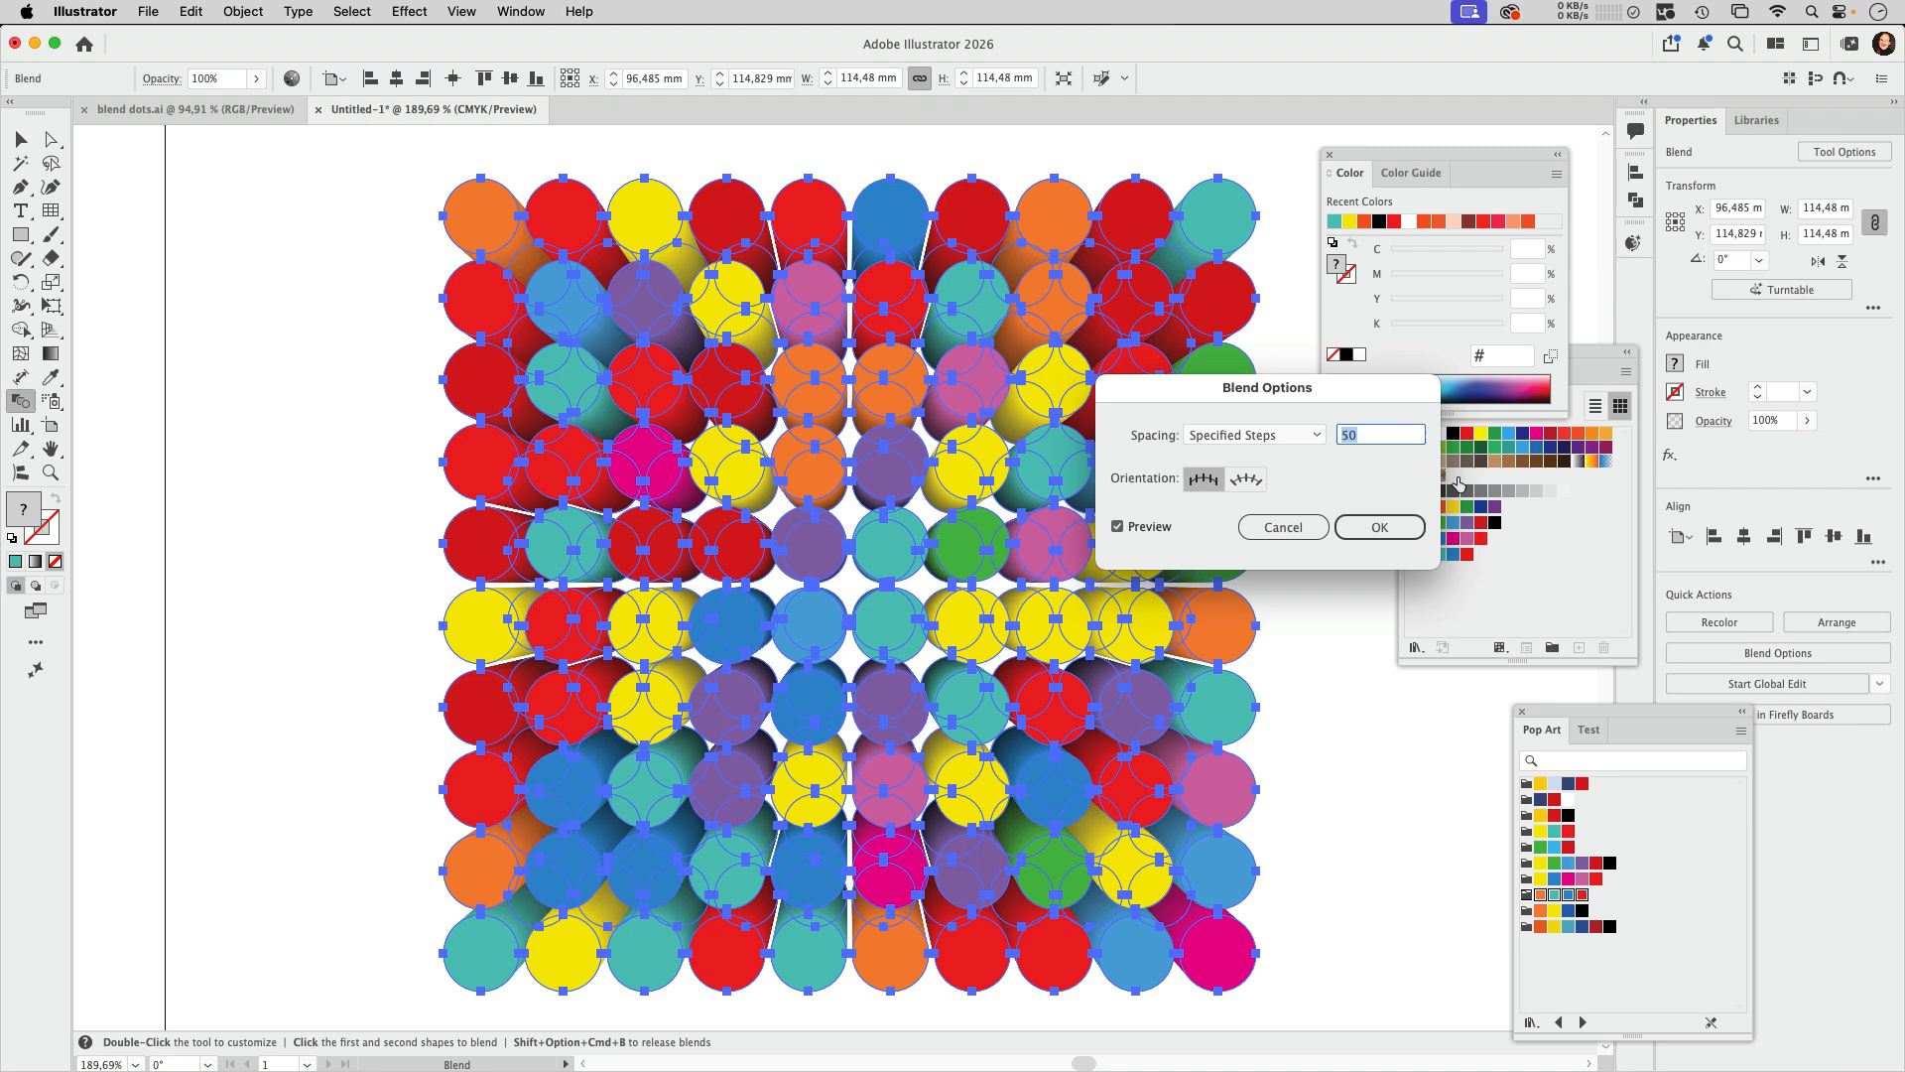
{"action": "left_click", "coordinate": [1387, 527]}
{"action": "left_click", "coordinate": [21, 139]}
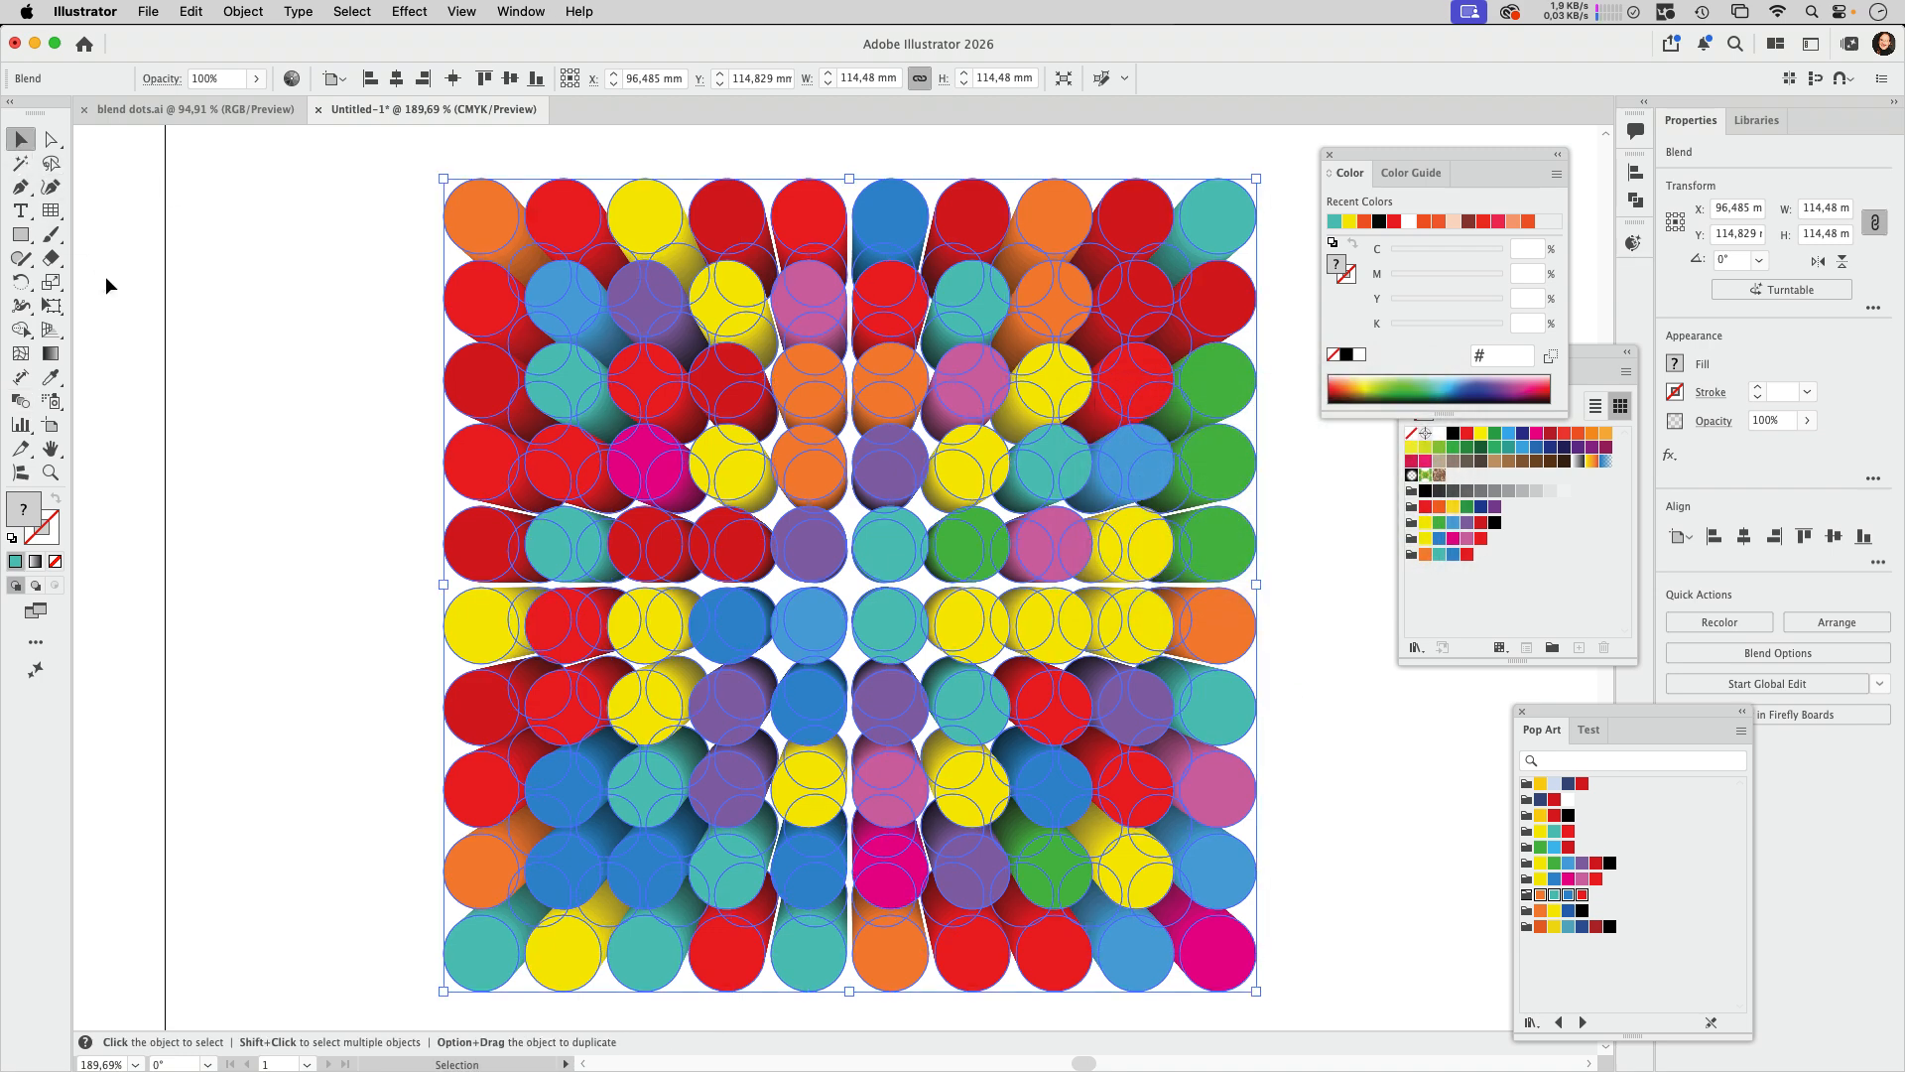
Step: Draw a rectangle about 164 × 150 mm covering the blended dots and fill it with black
{"action": "left_click_drag", "start_coordinate": [285, 456], "coordinate": [170, 441]}
{"action": "left_click", "coordinate": [1105, 444]}
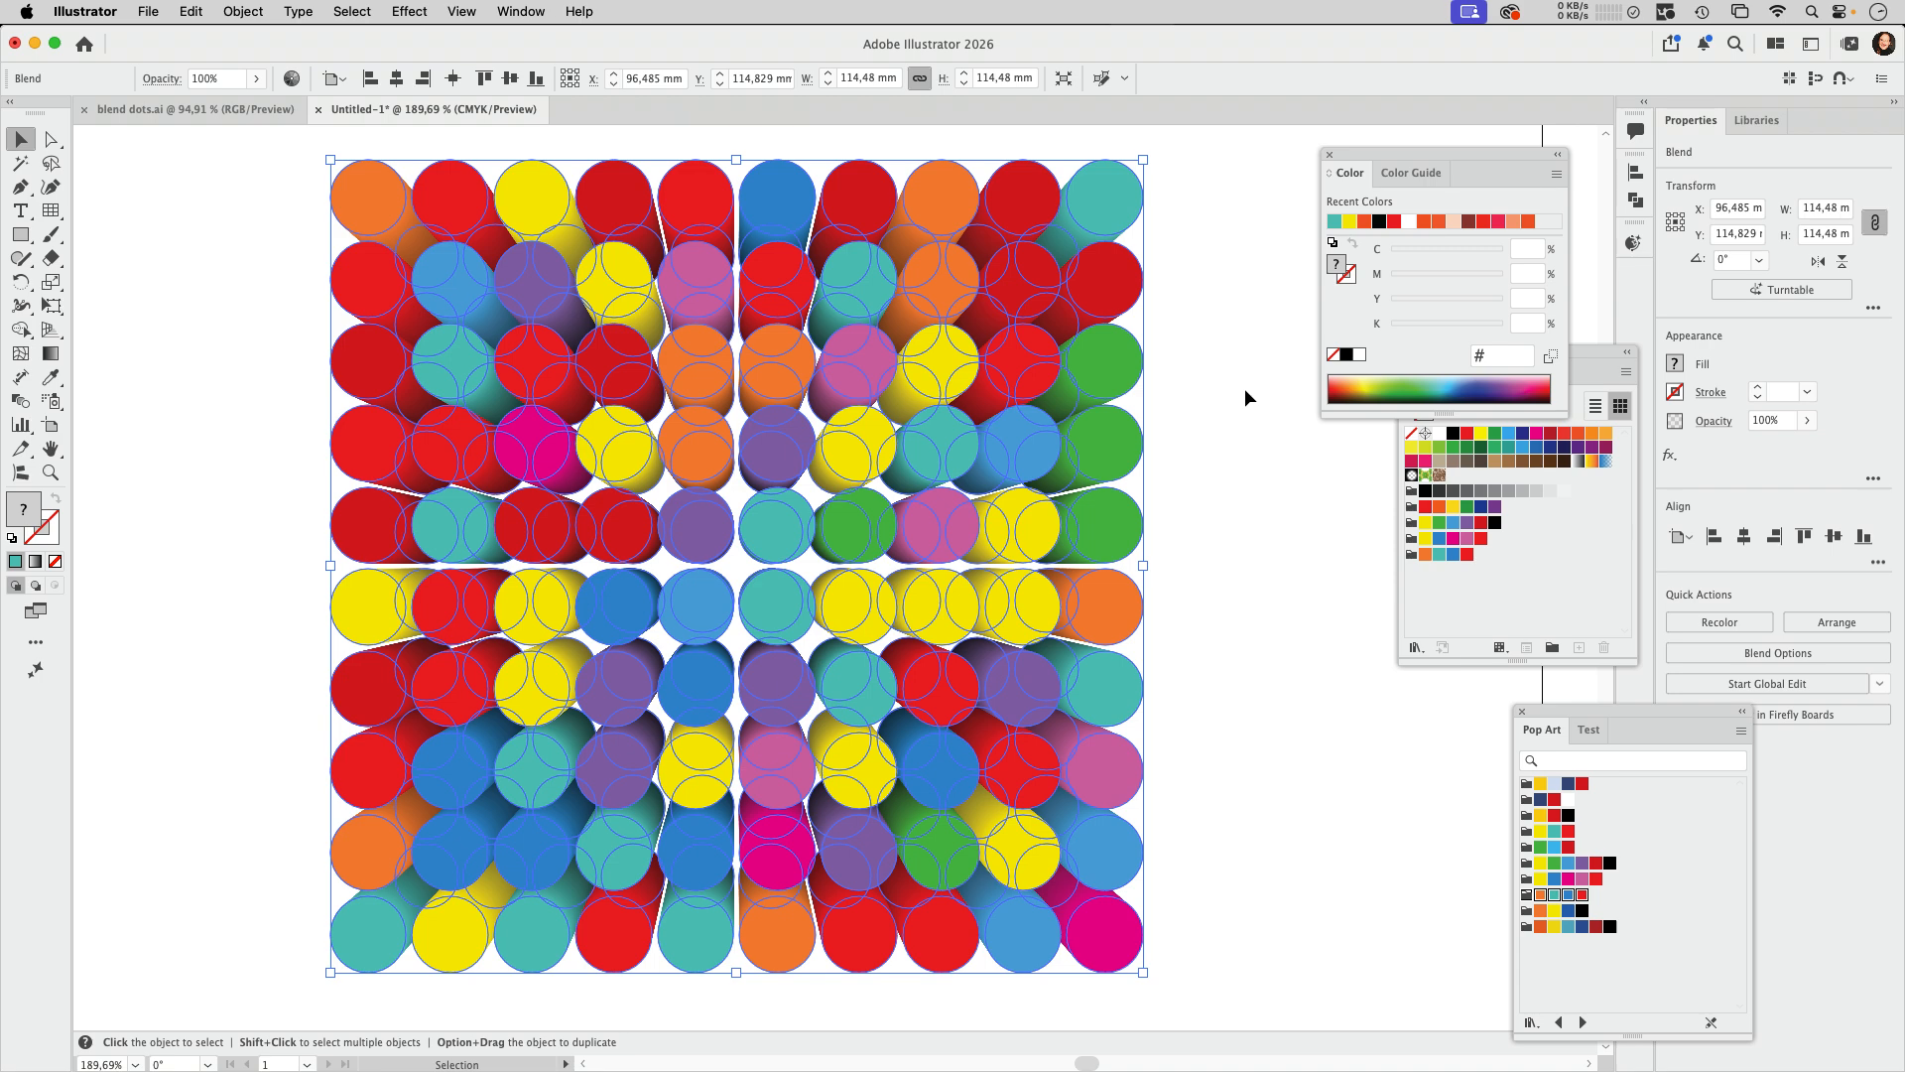
{"action": "left_click", "coordinate": [1240, 526]}
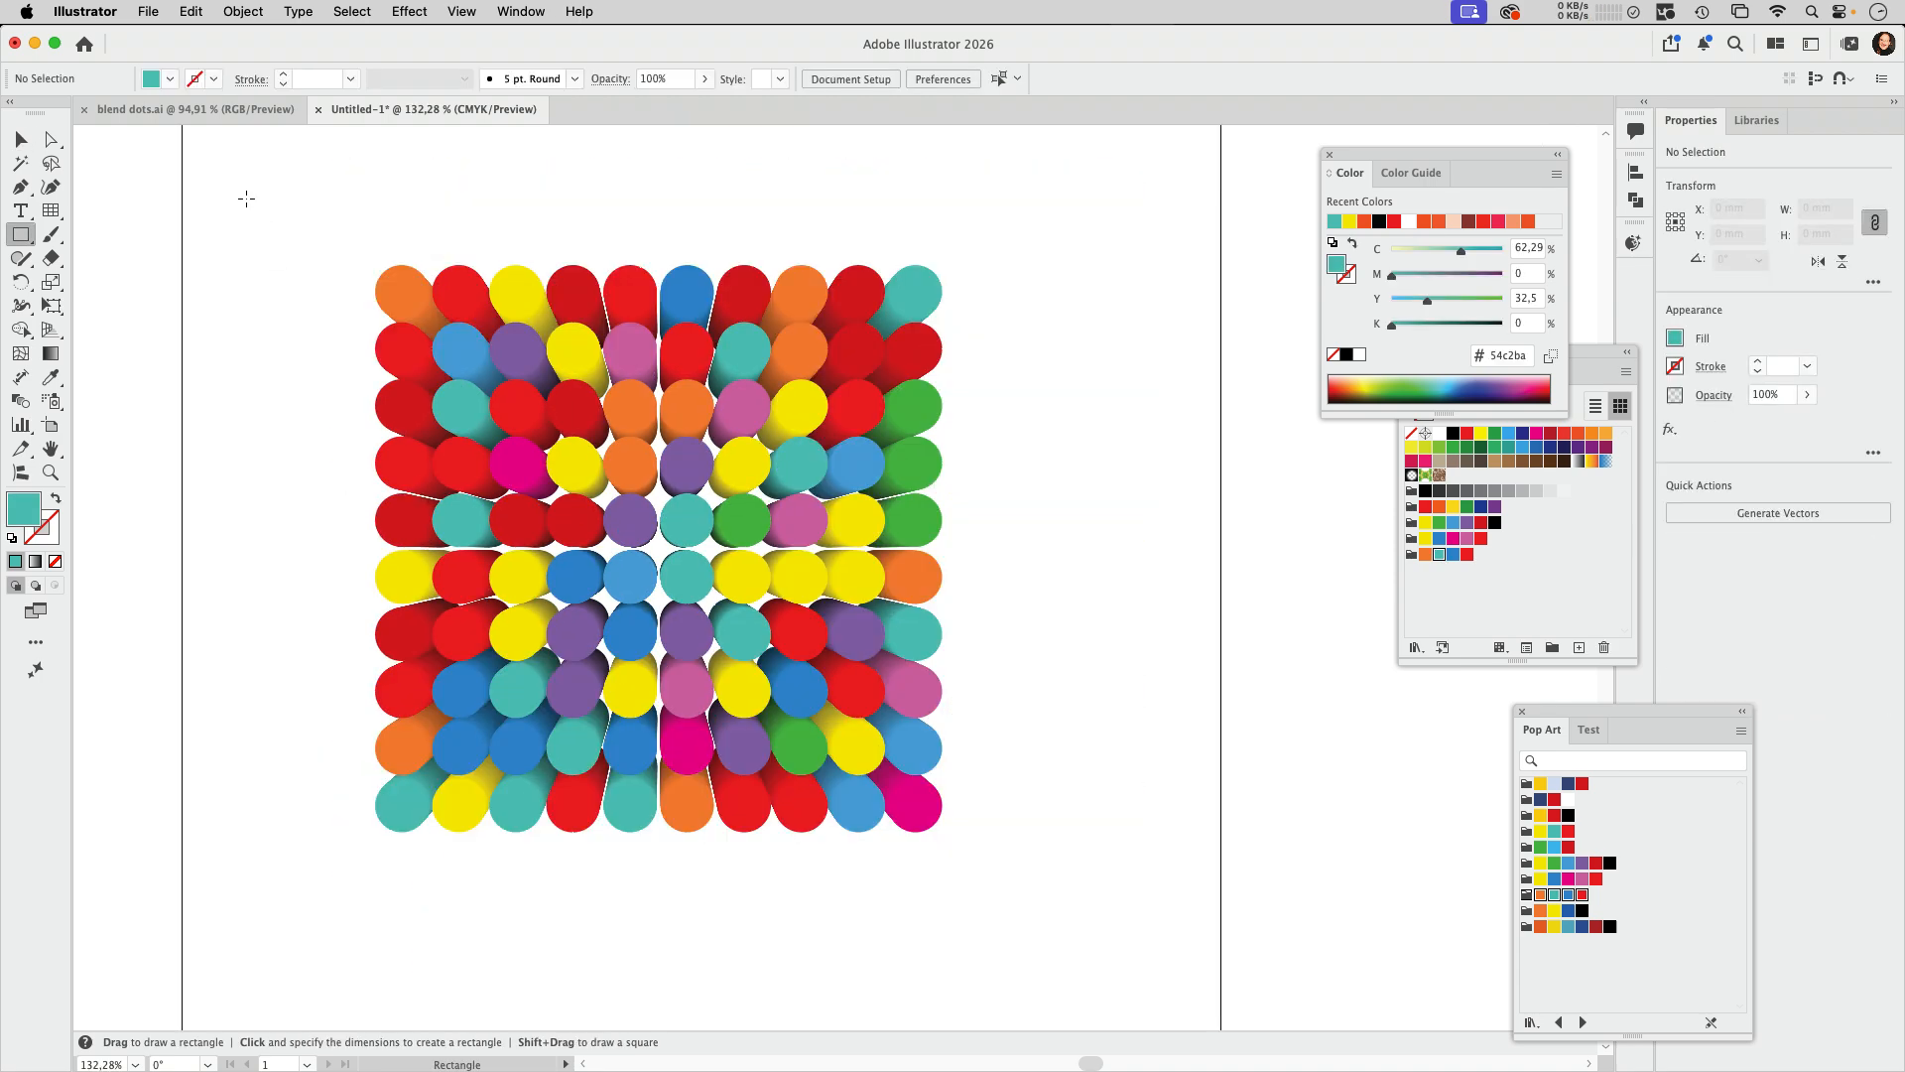
{"action": "left_click_drag", "start_coordinate": [246, 198], "coordinate": [1059, 942]}
{"action": "left_click", "coordinate": [1453, 433]}
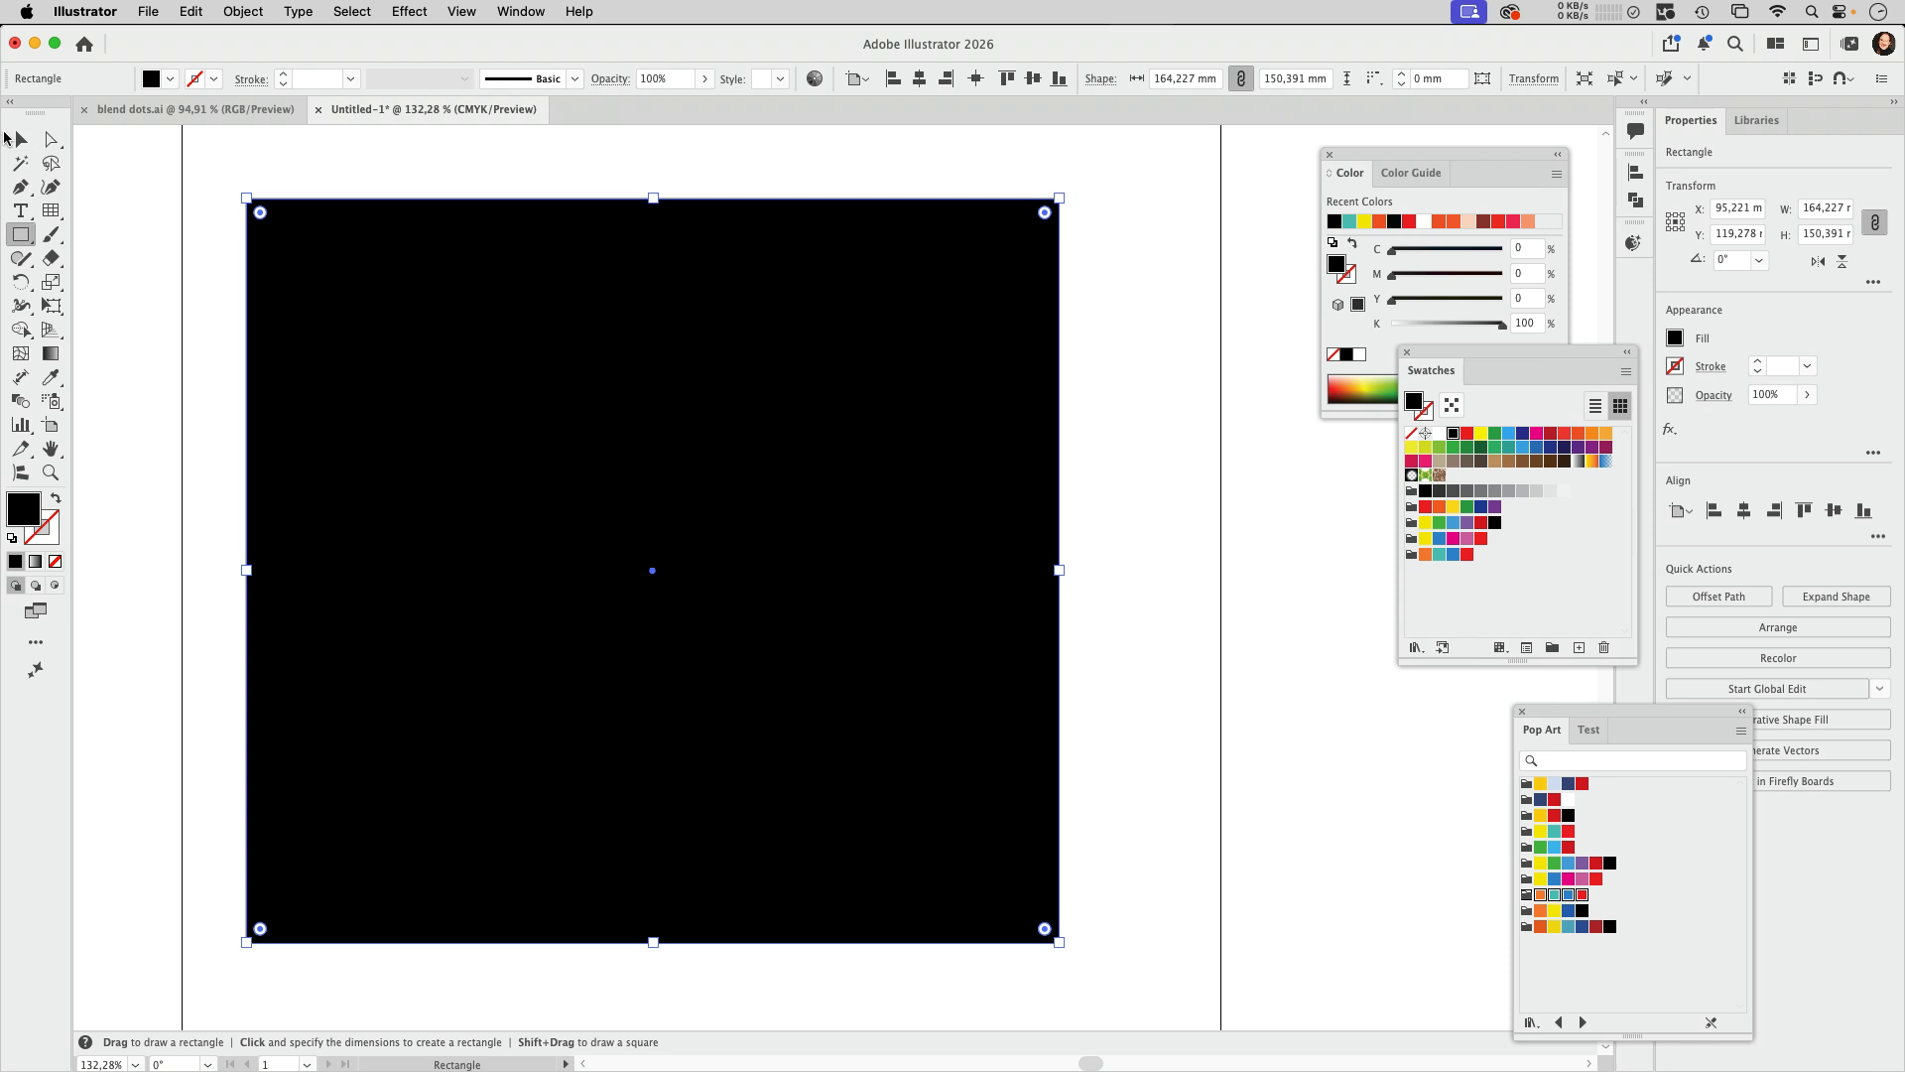
Step: Send the black rectangle behind the blended dots as a background and deselect it
{"action": "left_click", "coordinate": [21, 139]}
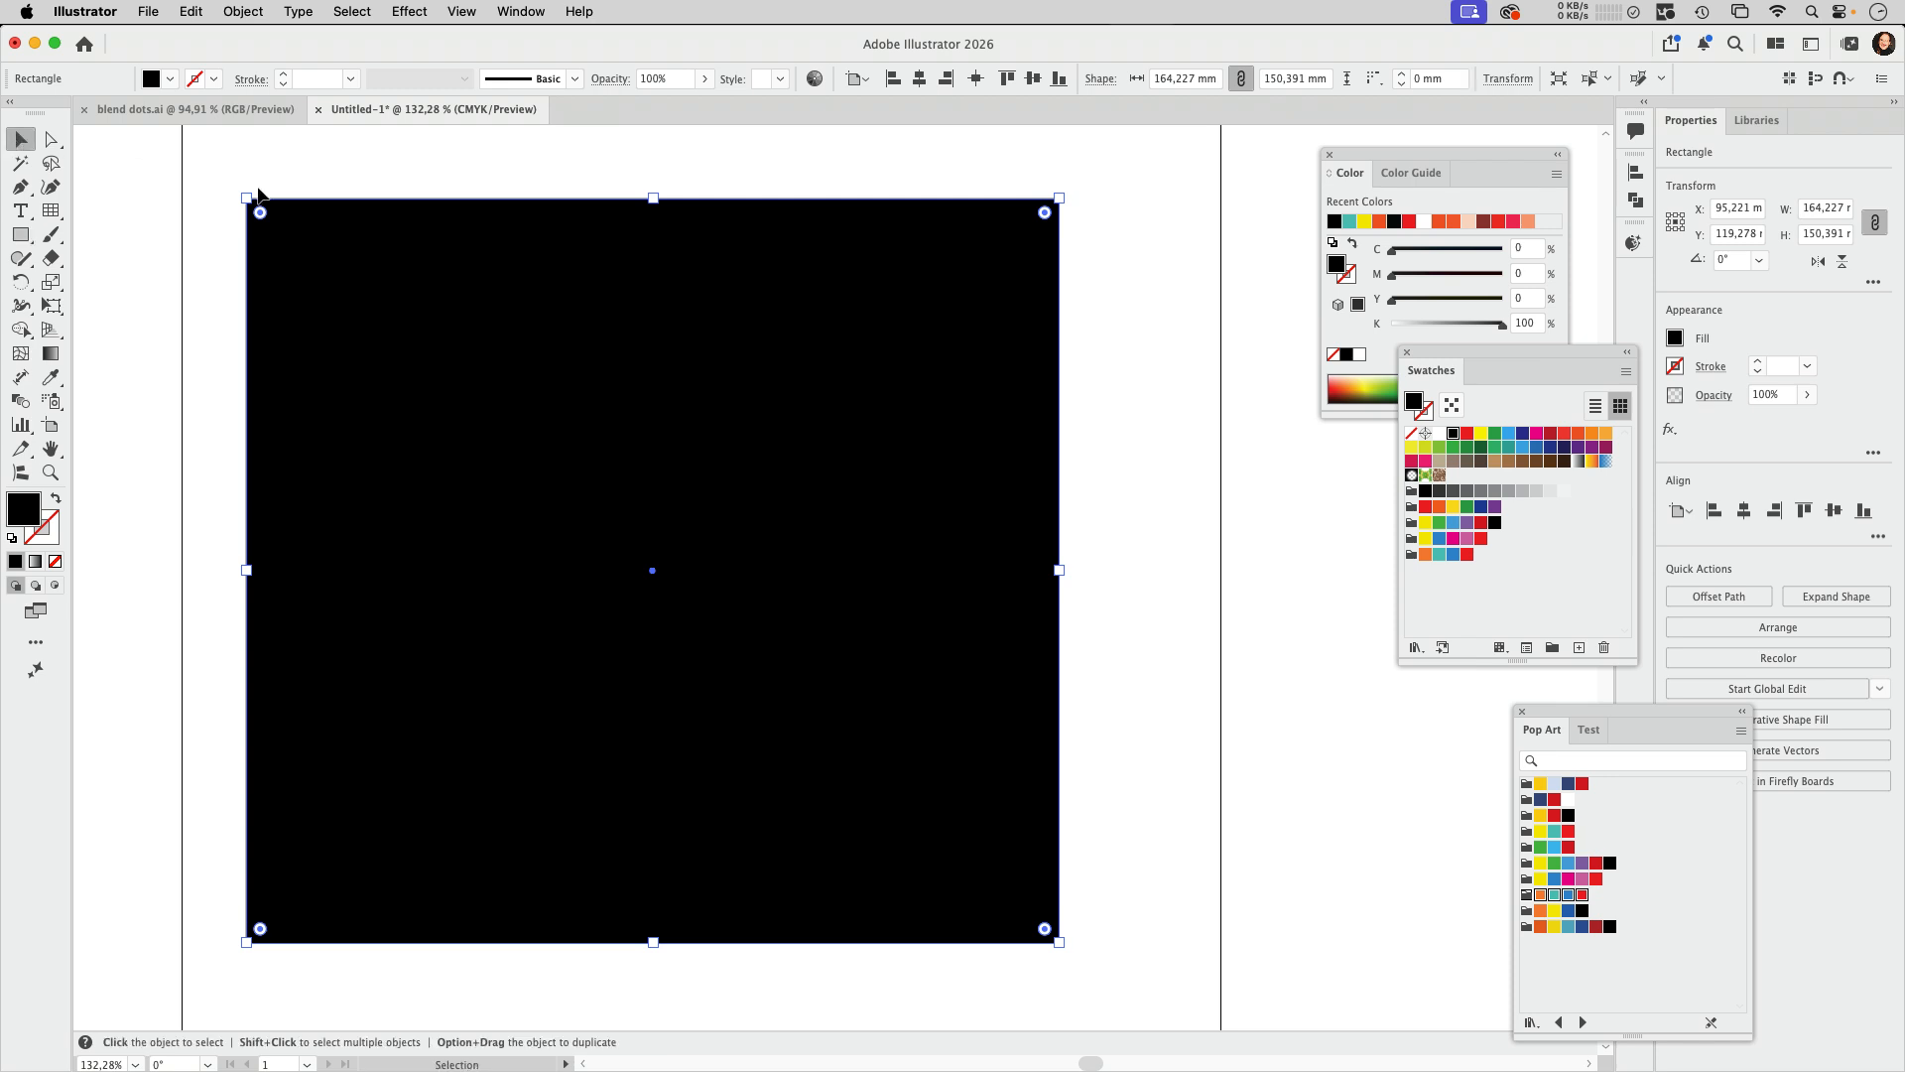
{"action": "left_click", "coordinate": [243, 10]}
{"action": "mouse_move", "coordinate": [260, 65]}
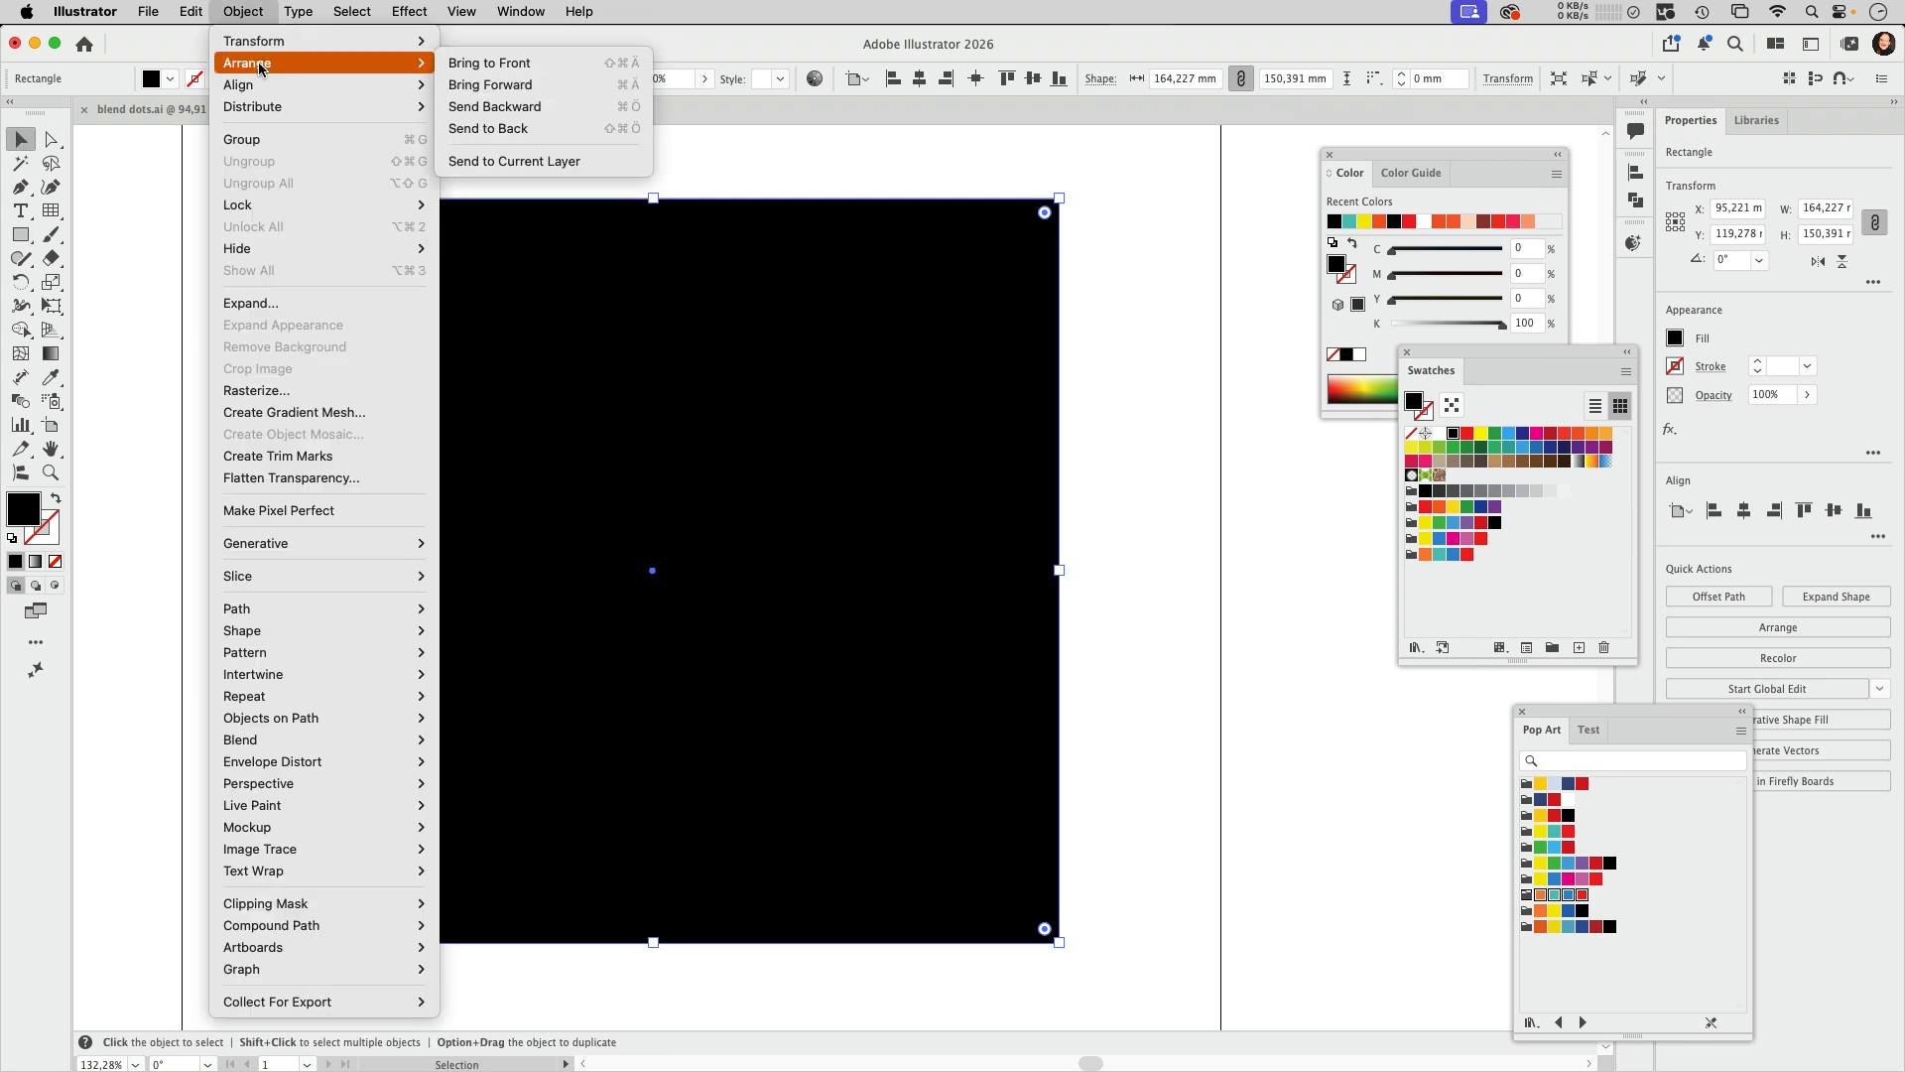
{"action": "left_click", "coordinate": [513, 129]}
{"action": "left_click", "coordinate": [1191, 605]}
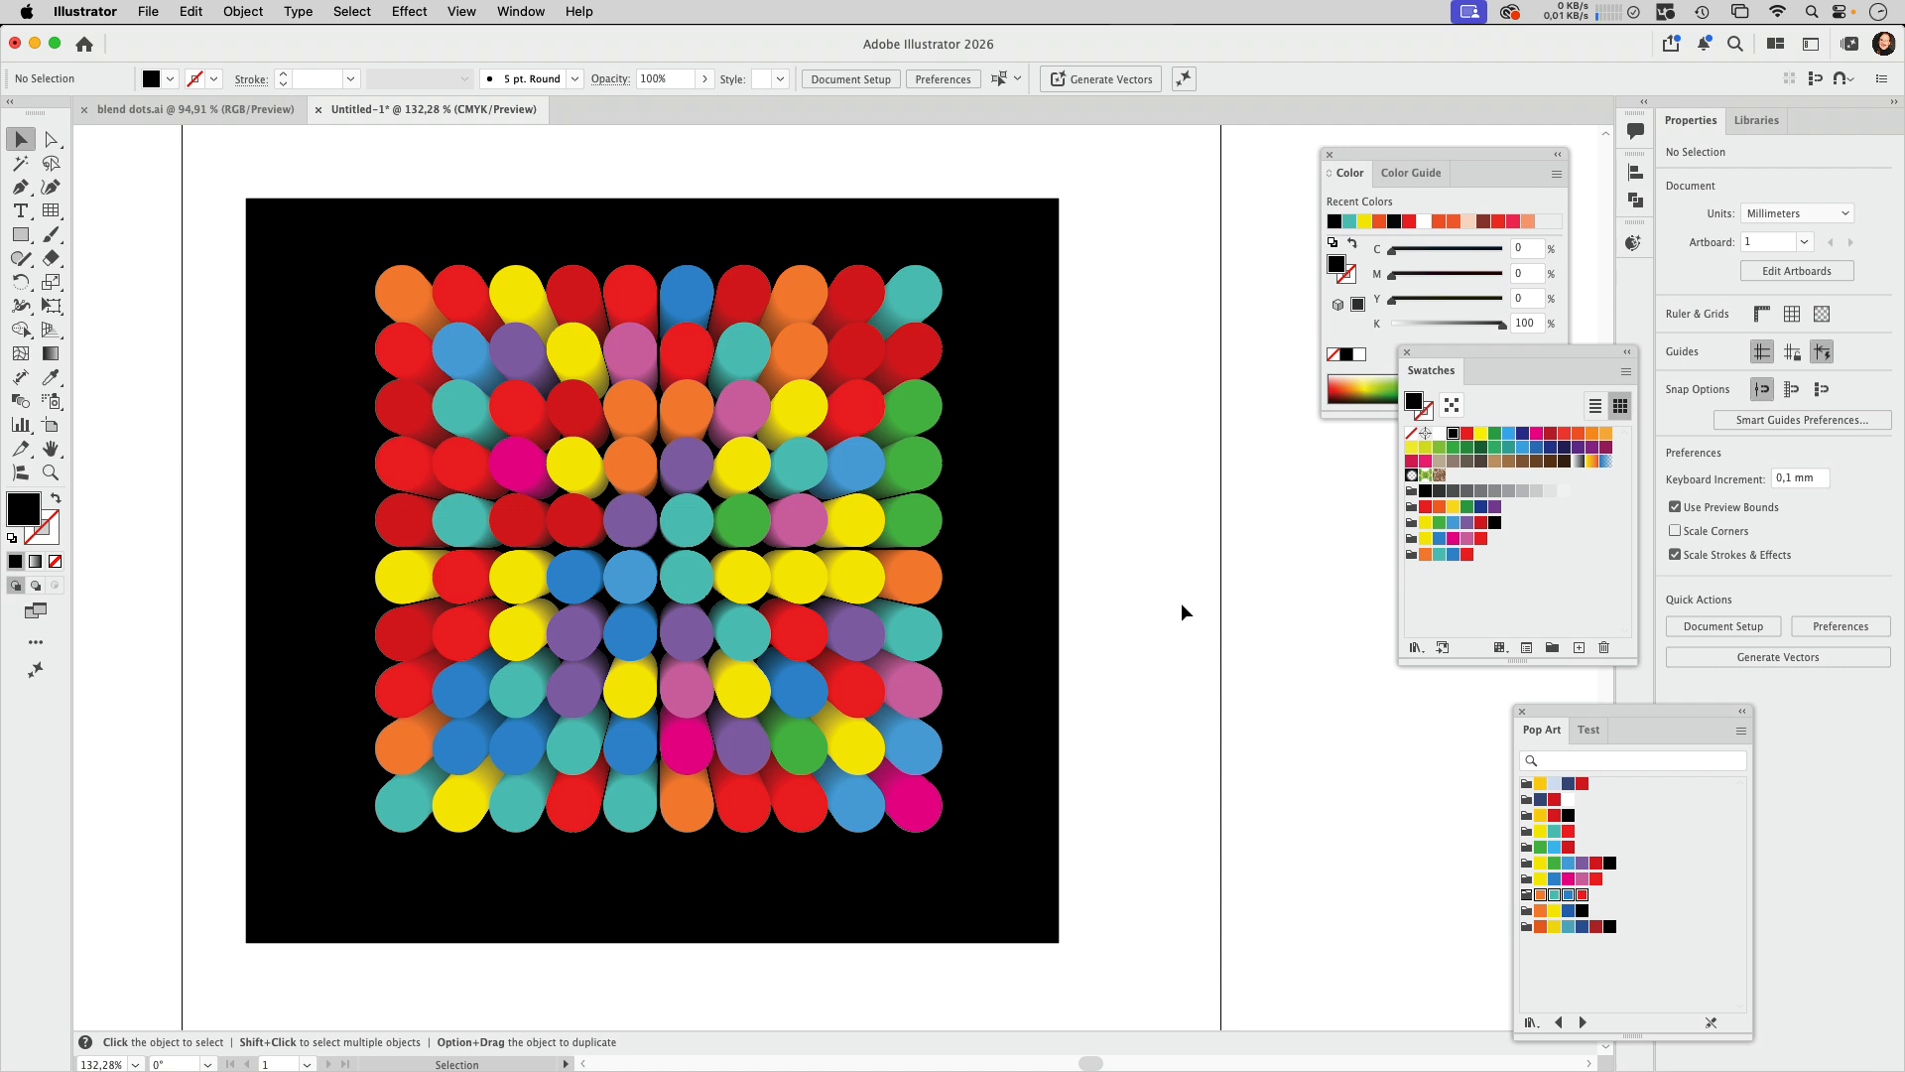
Step: Copy the full-size circle group from inside the blend and place the copy in the free area beside the black background
{"action": "scroll", "coordinate": [834, 450], "scroll_direction": "up", "scroll_amount": 5}
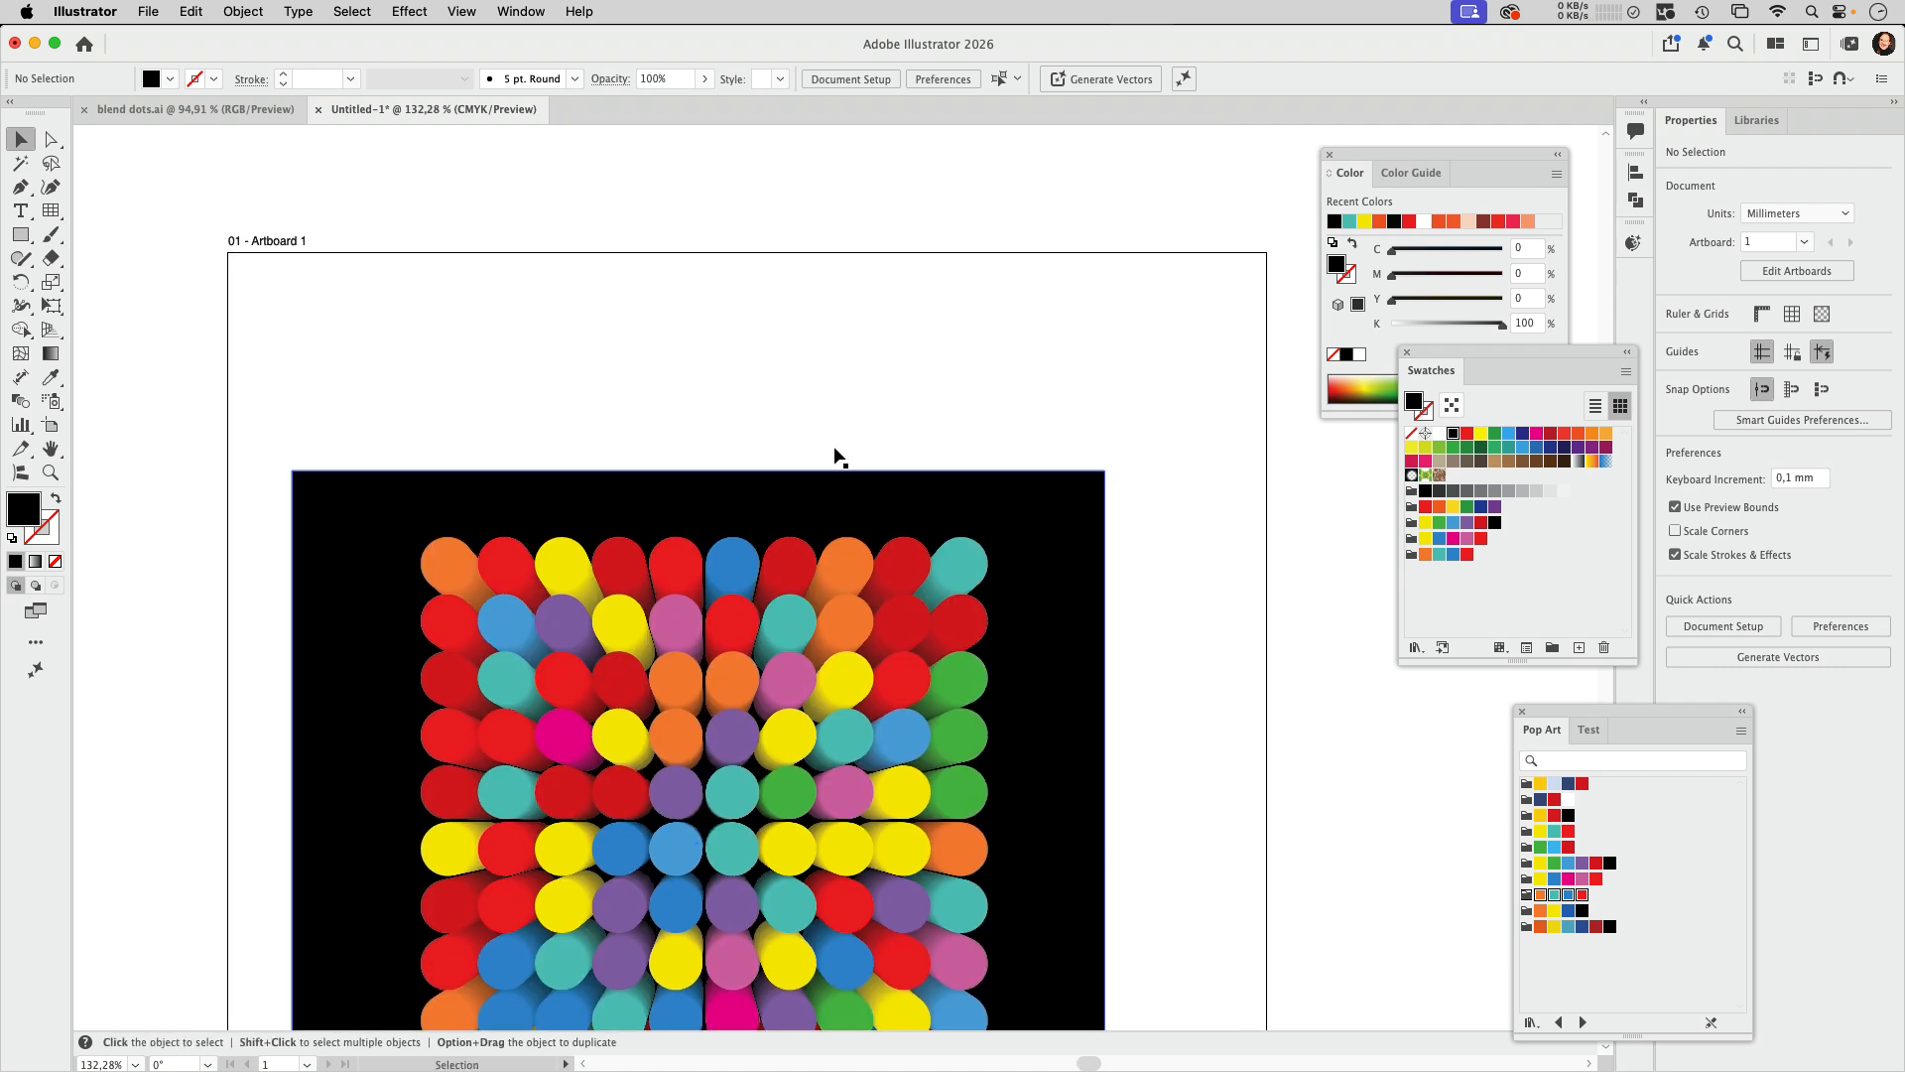
{"action": "left_click_drag", "start_coordinate": [553, 668], "coordinate": [944, 308]}
{"action": "scroll", "coordinate": [914, 551], "scroll_direction": "left", "scroll_amount": 4}
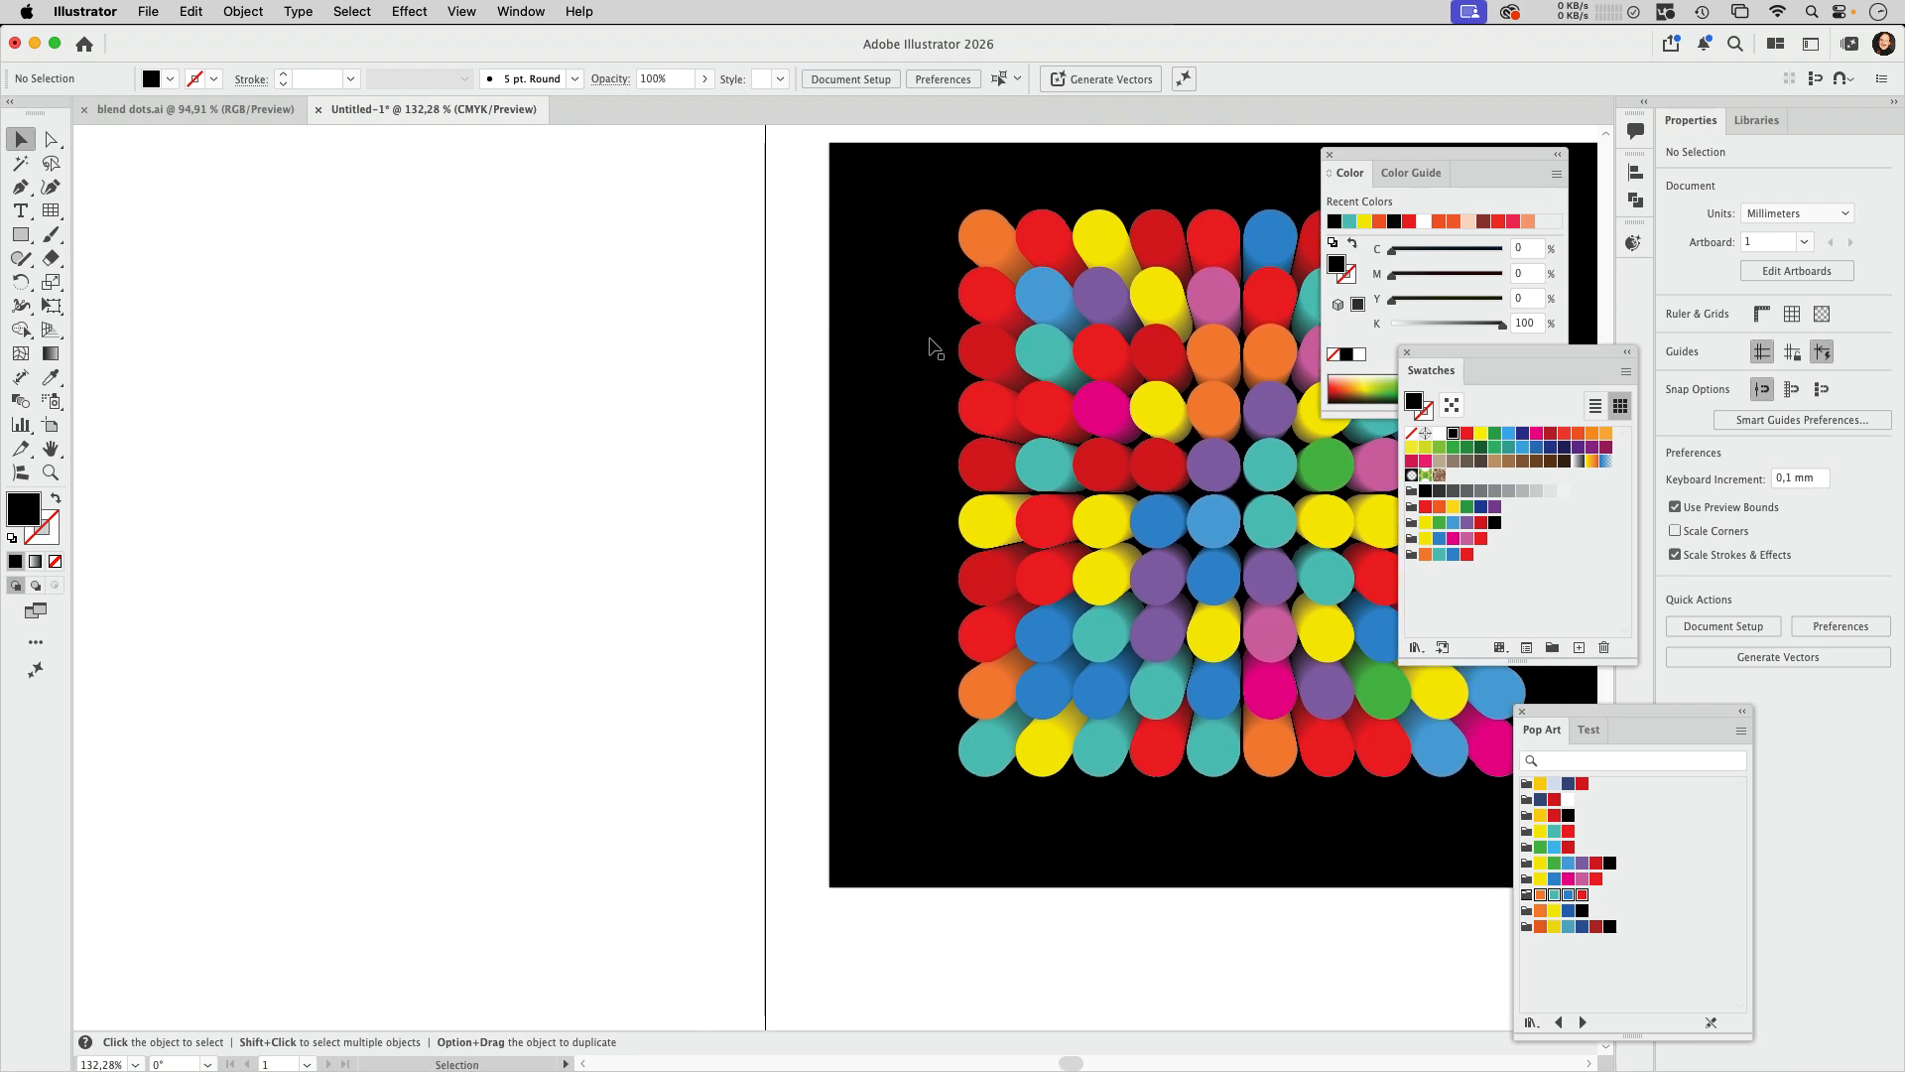
{"action": "scroll", "coordinate": [1120, 386], "scroll_direction": "right", "scroll_amount": 6}
{"action": "double_click", "coordinate": [668, 298]}
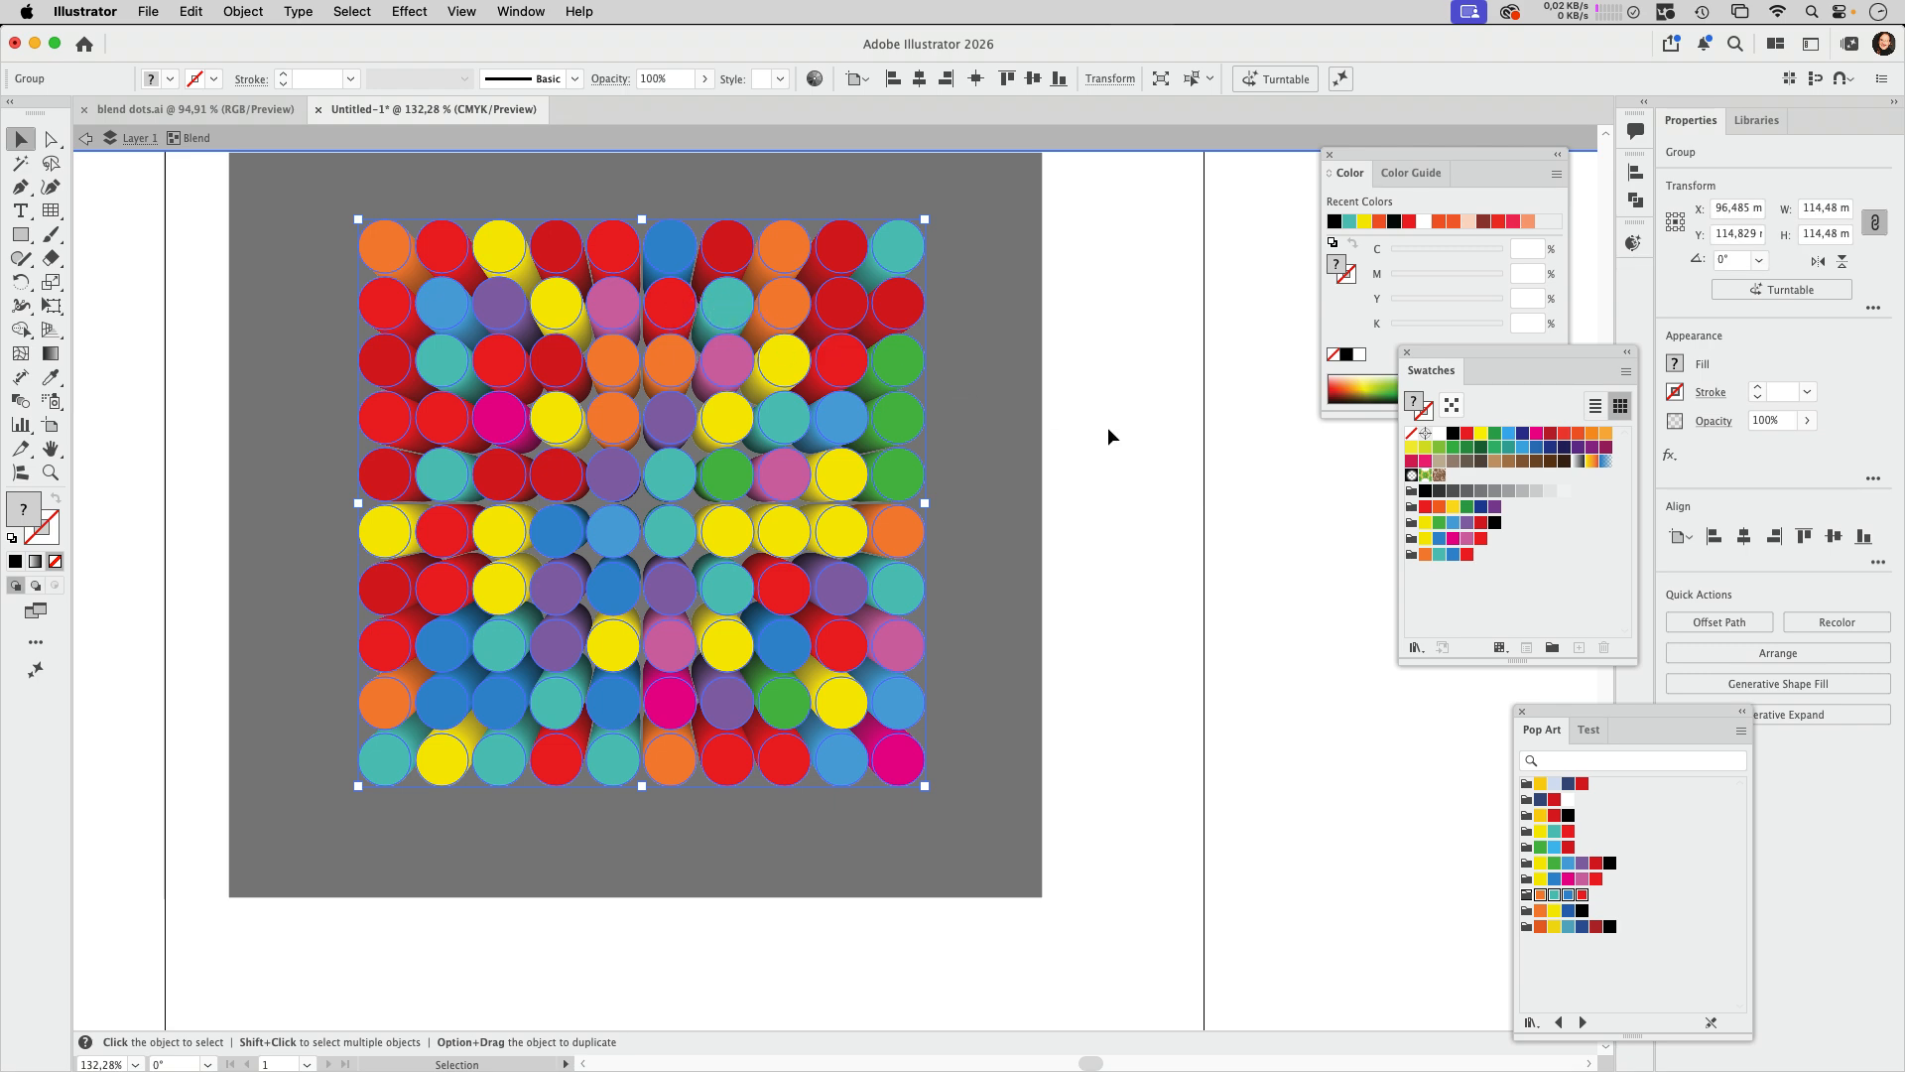
{"action": "left_click", "coordinate": [1138, 576]}
{"action": "left_click_drag", "start_coordinate": [1108, 597], "coordinate": [585, 576]}
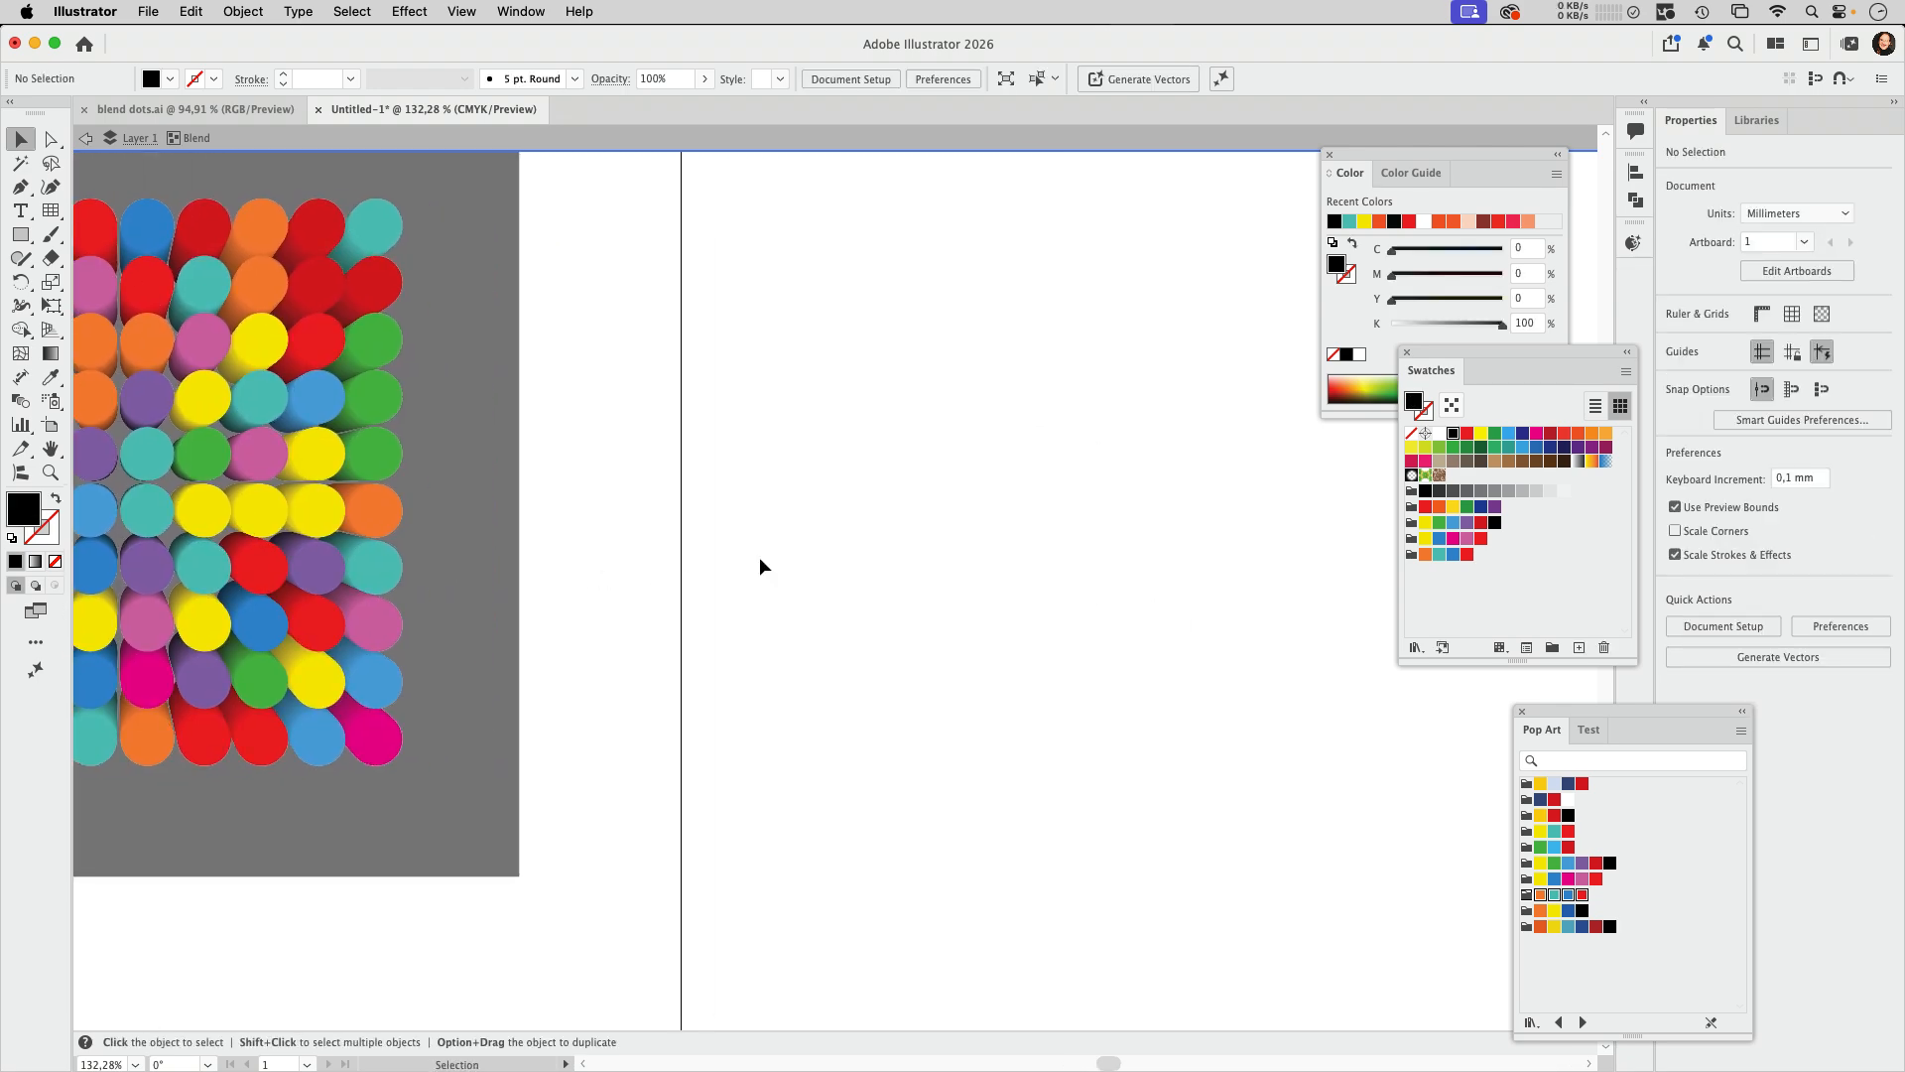
{"action": "double_click", "coordinate": [999, 582]}
{"action": "key", "text": "cmd+v"}
{"action": "left_click_drag", "start_coordinate": [922, 481], "coordinate": [1016, 427]}
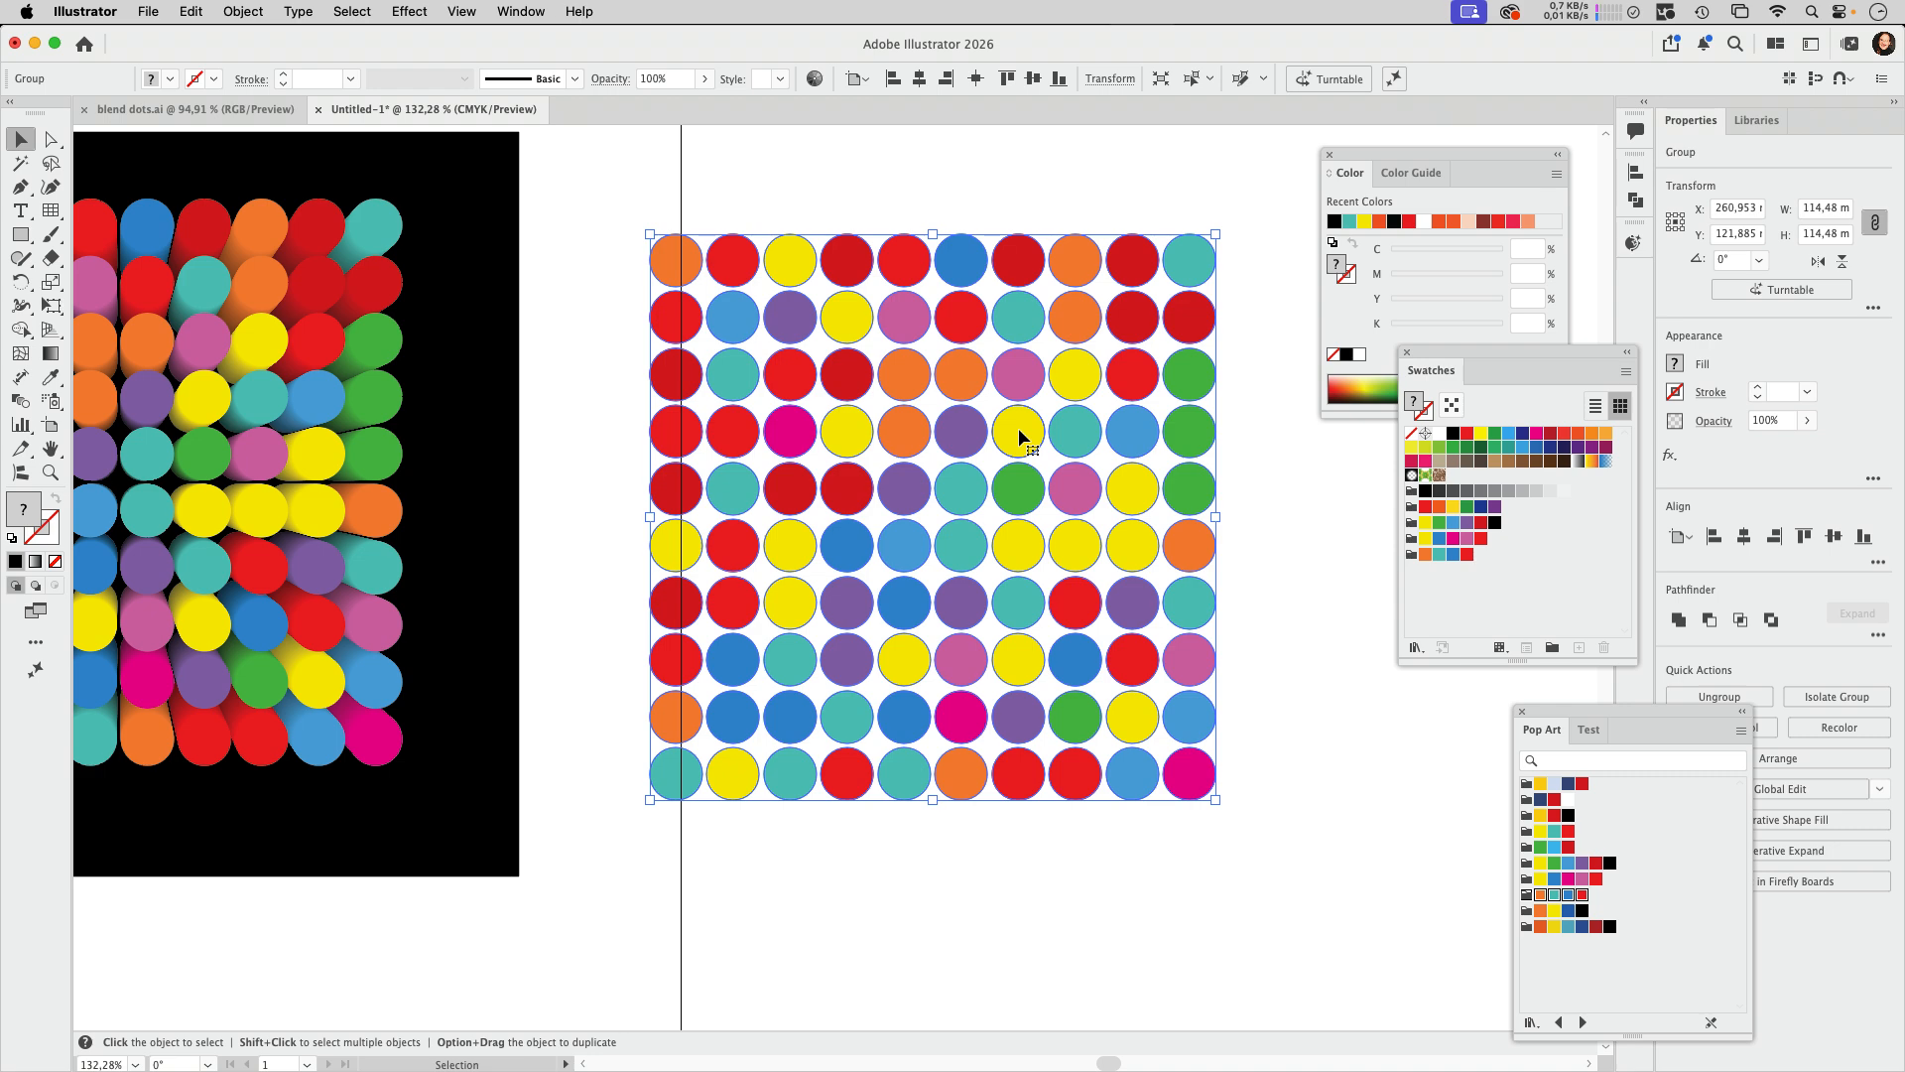
Step: Ungroup the copied circle grid and select all of its individual circles
{"action": "key", "text": "cmd+shift+g"}
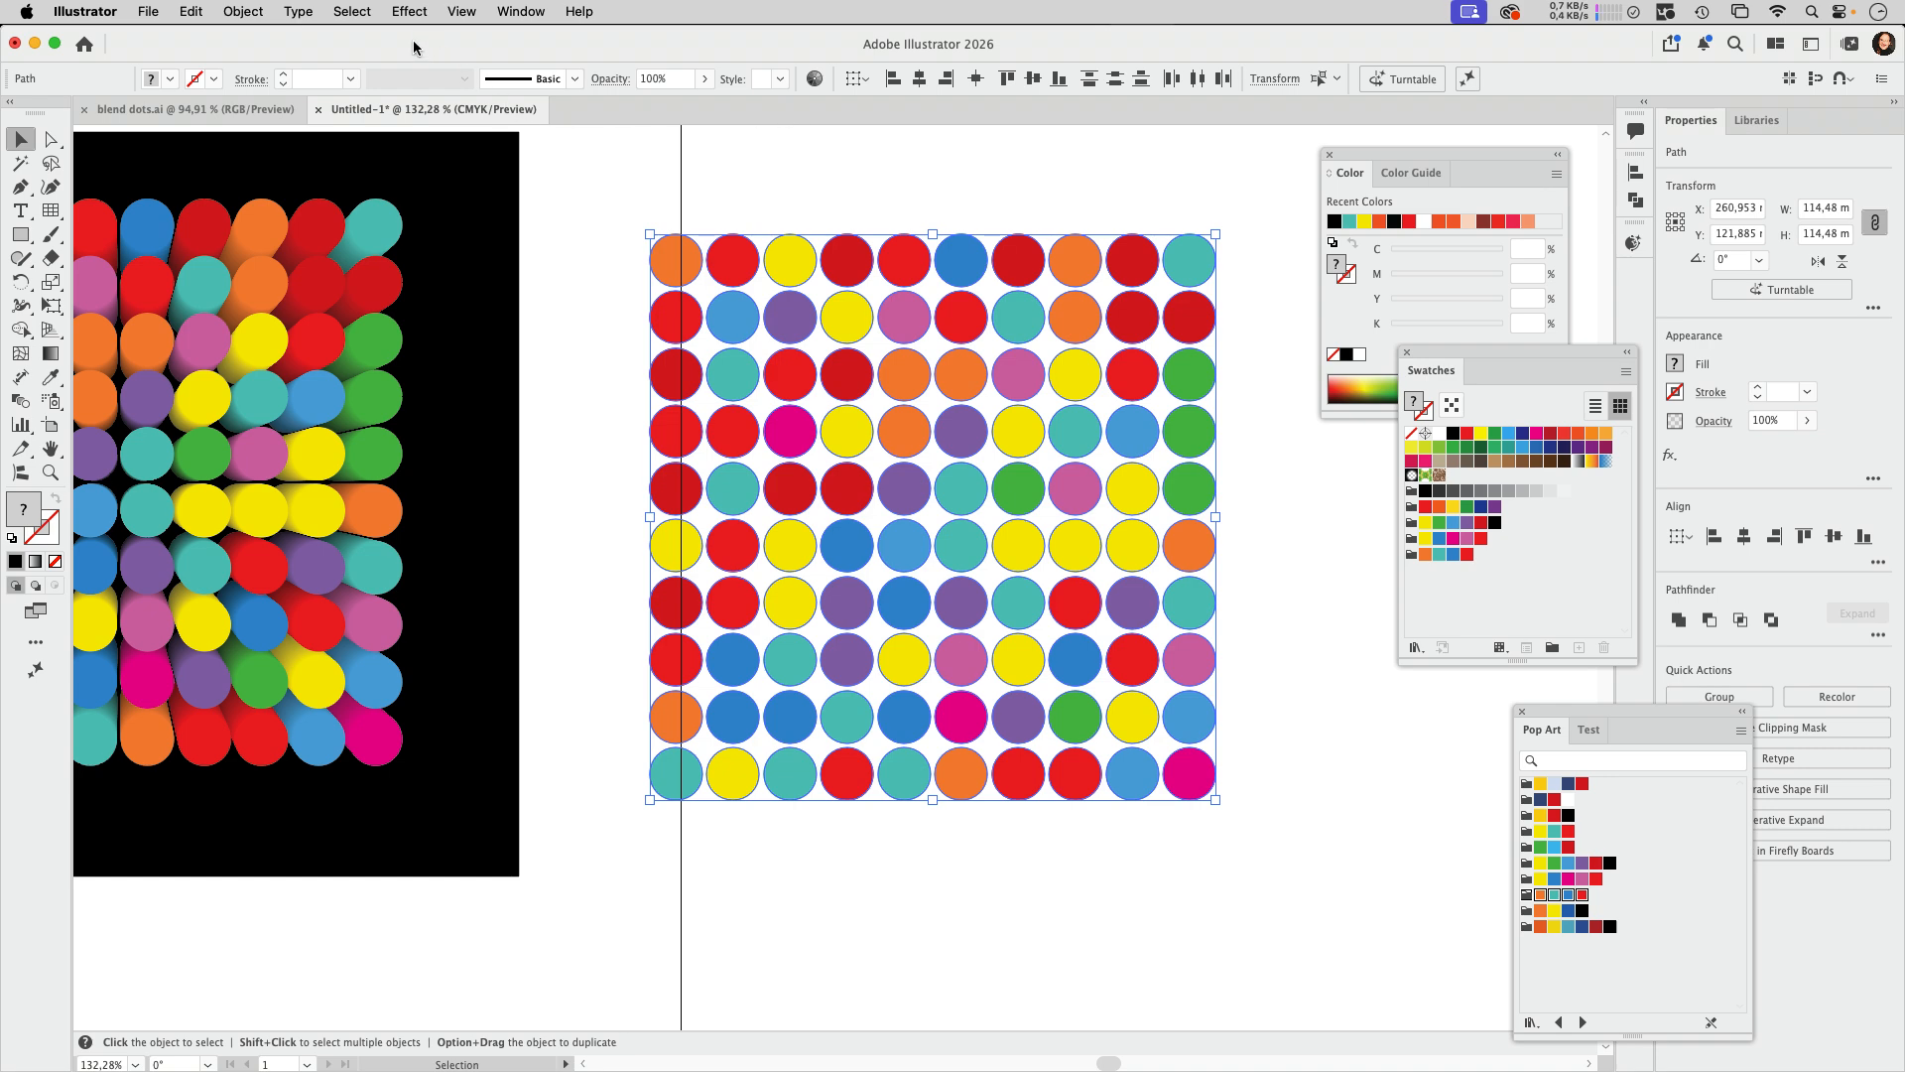
{"action": "left_click", "coordinate": [662, 191]}
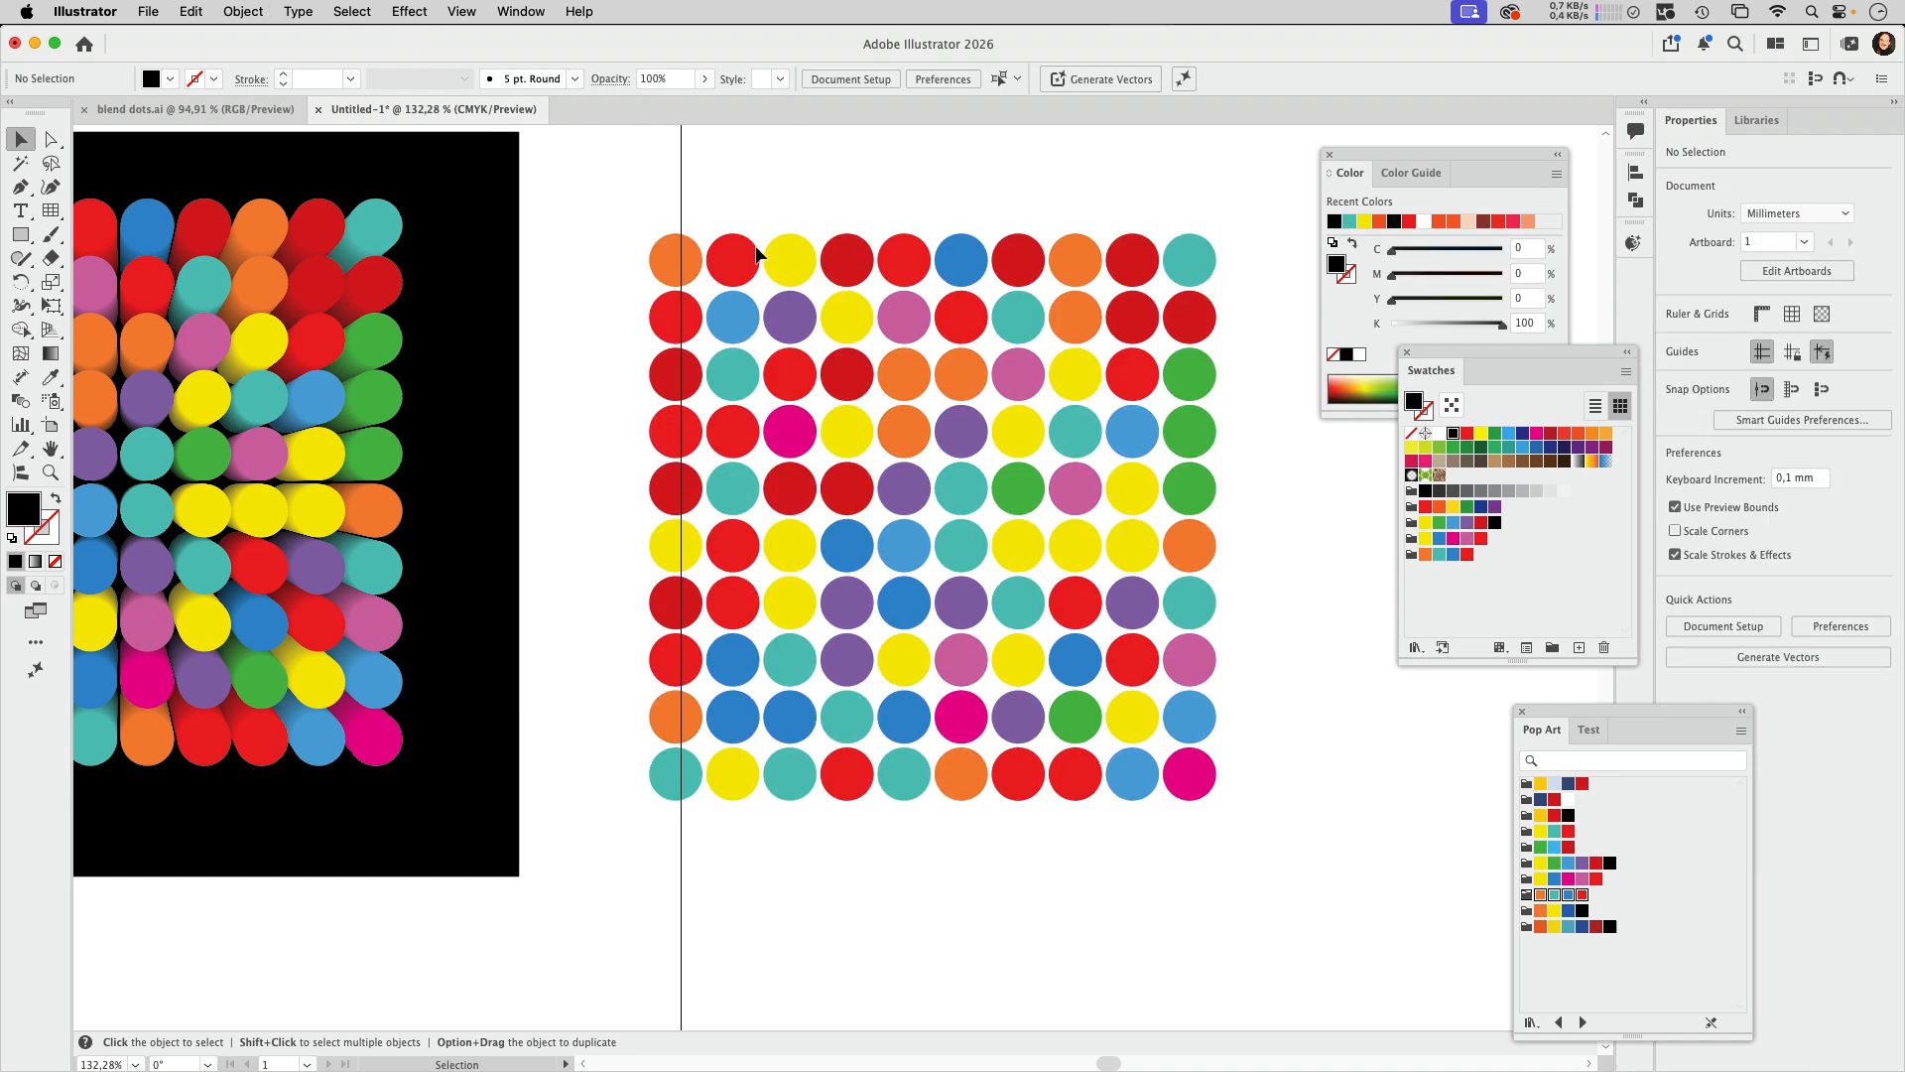
{"action": "left_click", "coordinate": [737, 263]}
{"action": "left_click", "coordinate": [849, 209]}
{"action": "left_click_drag", "start_coordinate": [611, 205], "coordinate": [1272, 832]}
Step: Apply Transform Each to the selected circles with linked 76% horizontal and vertical scale and the Random option
{"action": "left_click", "coordinate": [251, 14]}
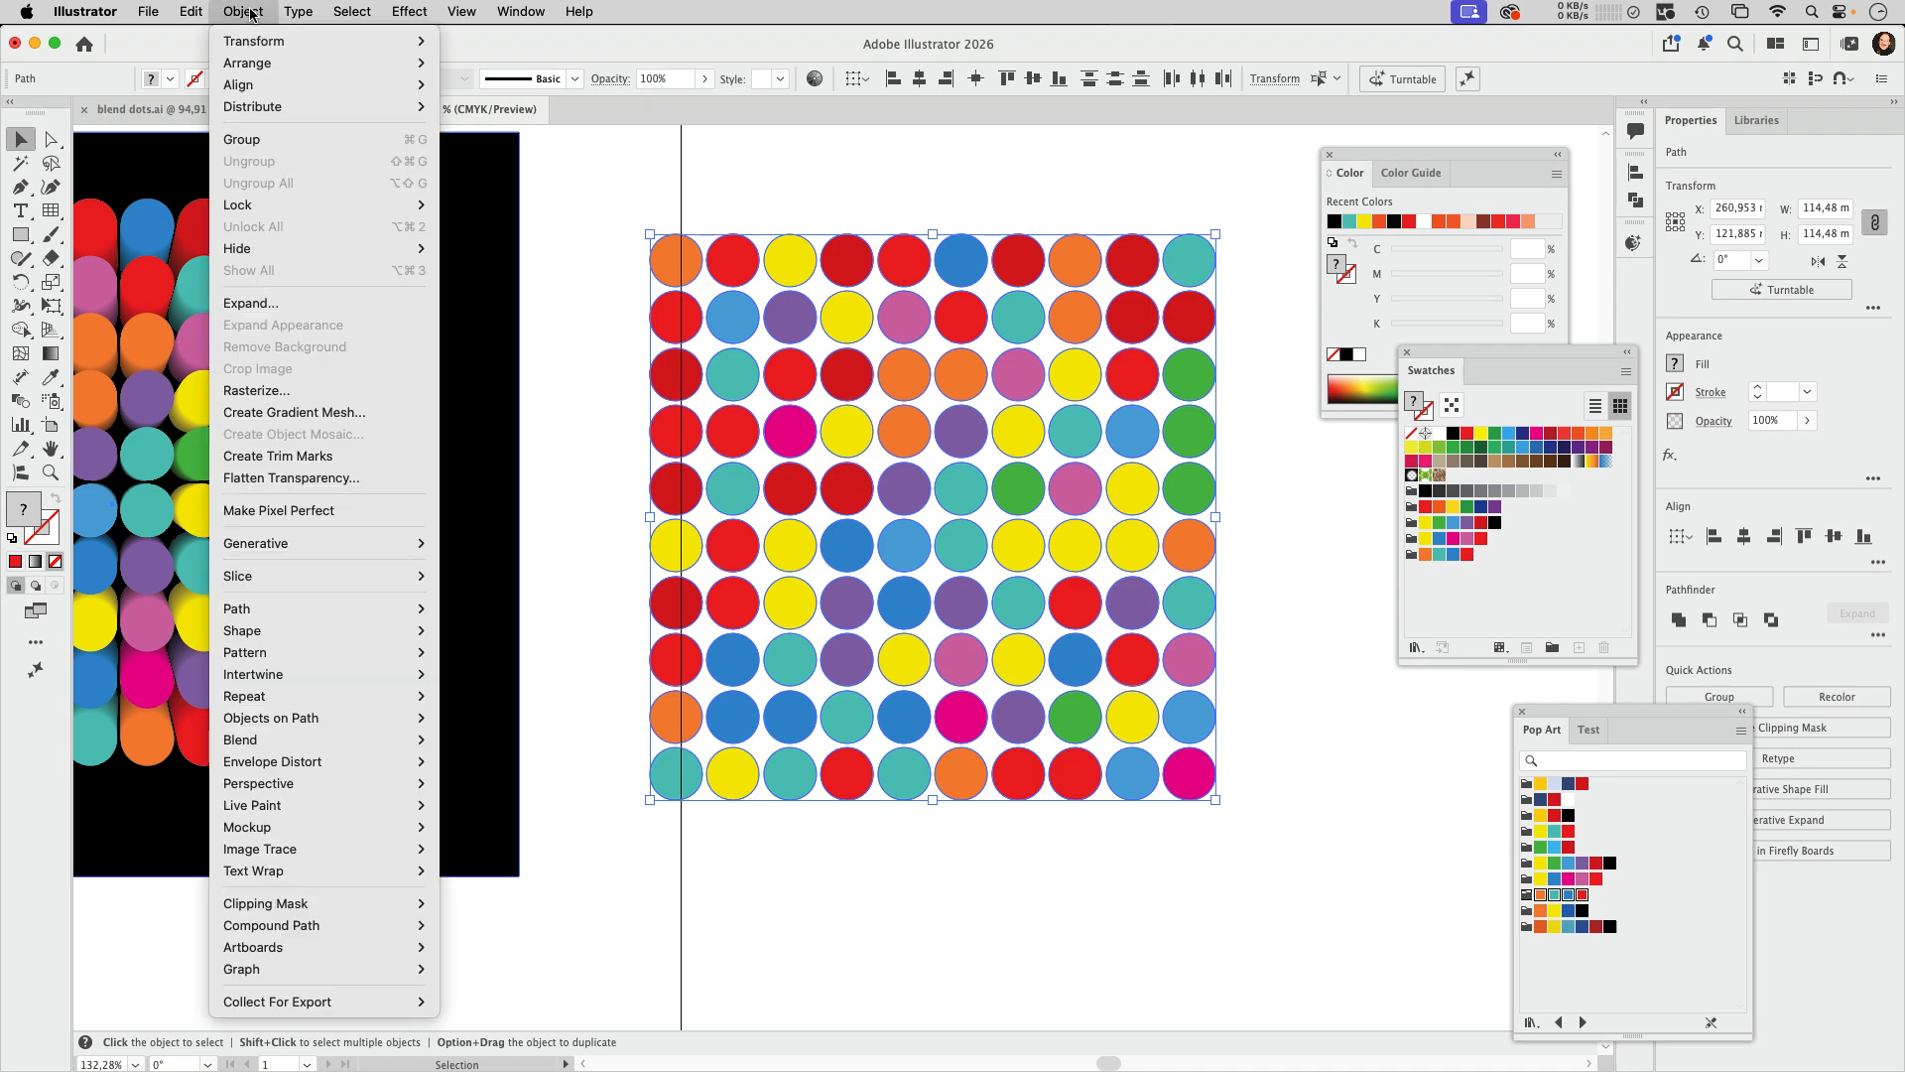
{"action": "mouse_move", "coordinate": [256, 40]}
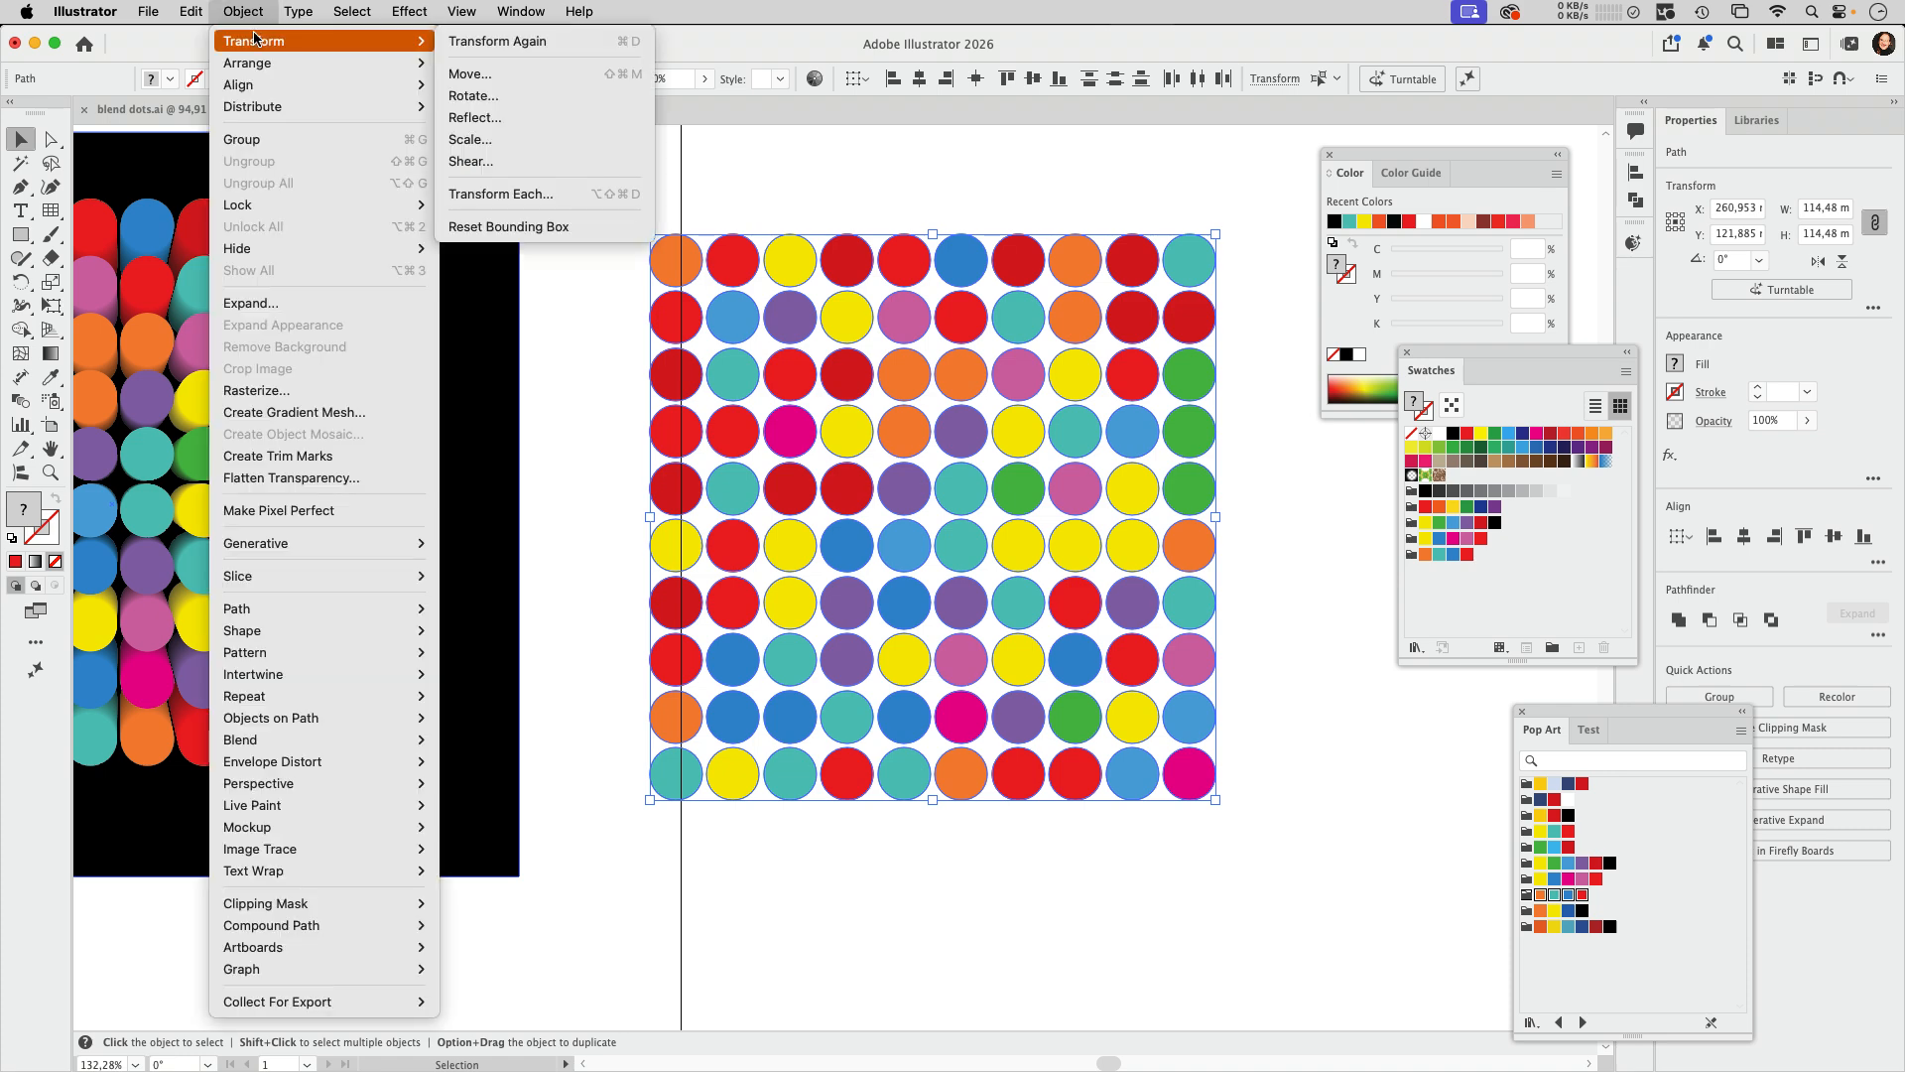
{"action": "left_click", "coordinate": [501, 194]}
{"action": "left_click_drag", "start_coordinate": [455, 421], "coordinate": [525, 351]}
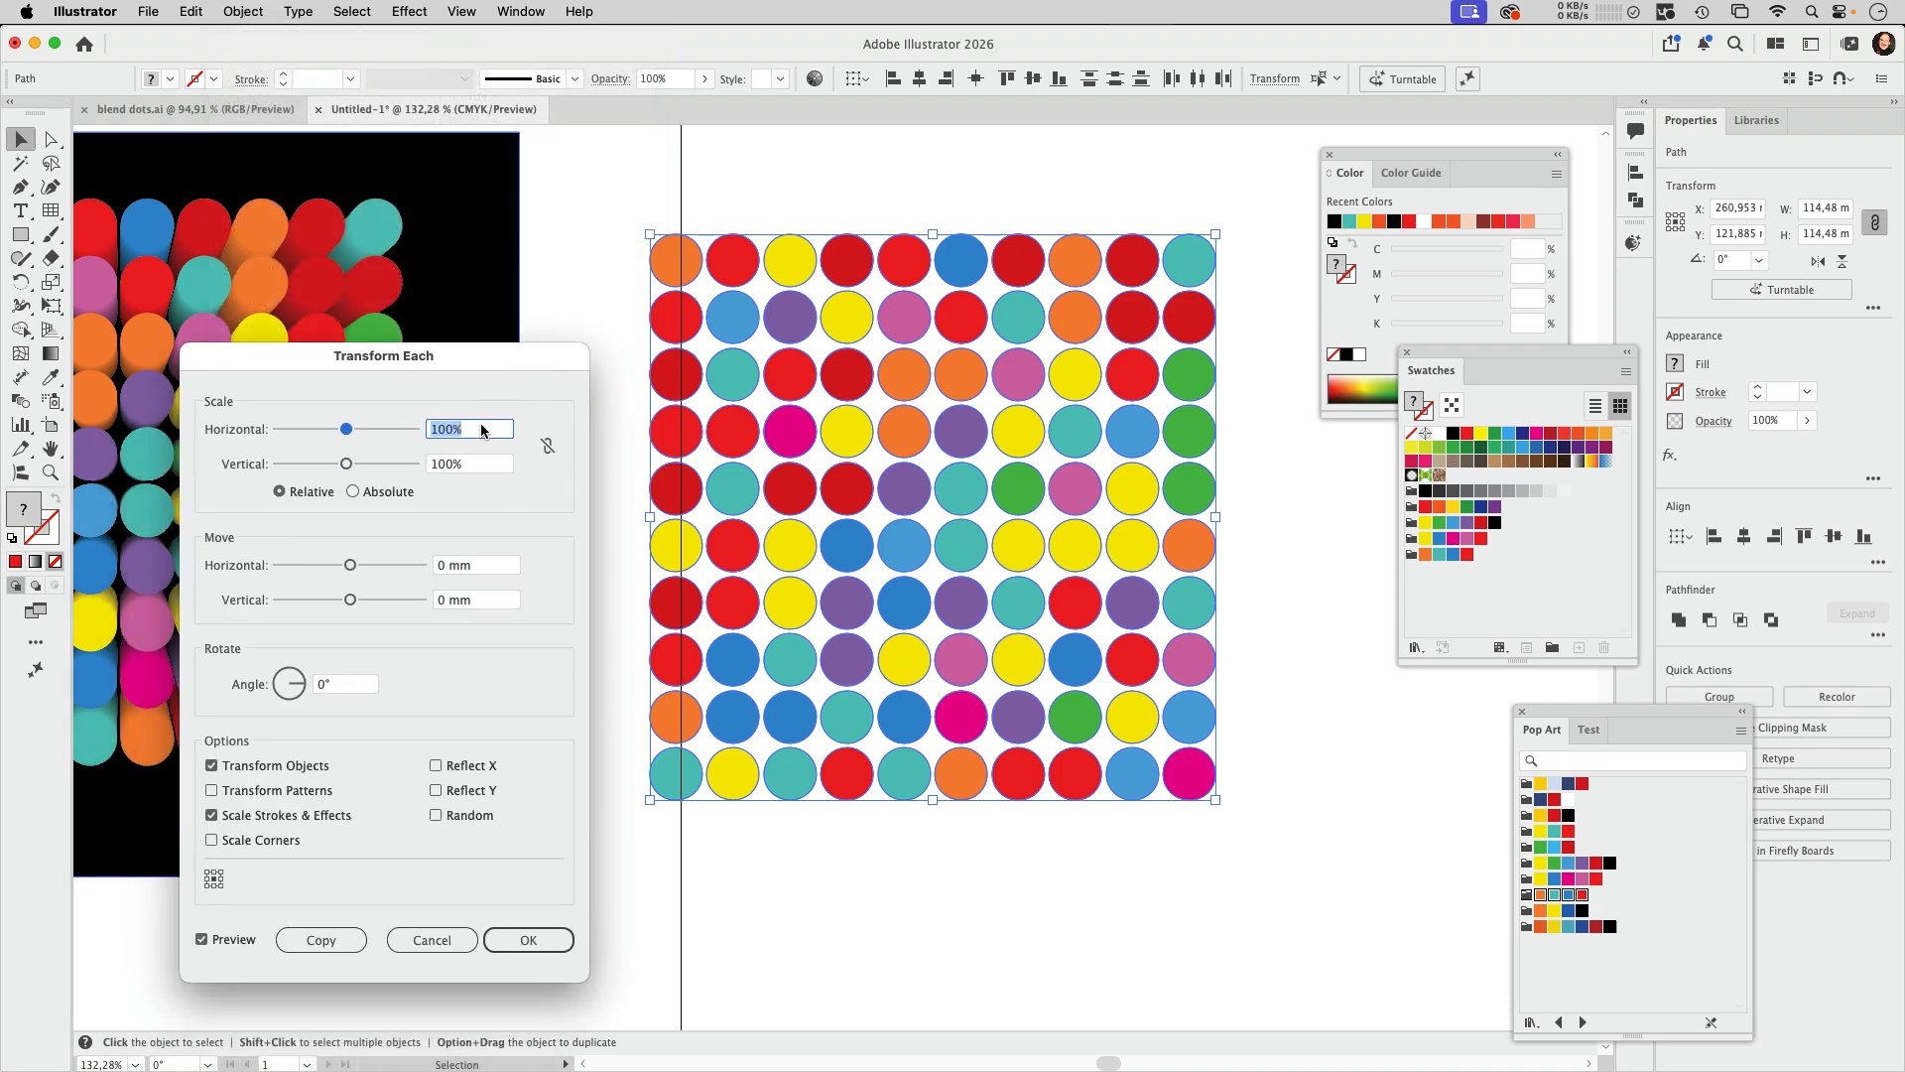
{"action": "left_click", "coordinate": [547, 446]}
{"action": "left_click_drag", "start_coordinate": [346, 429], "coordinate": [330, 433]}
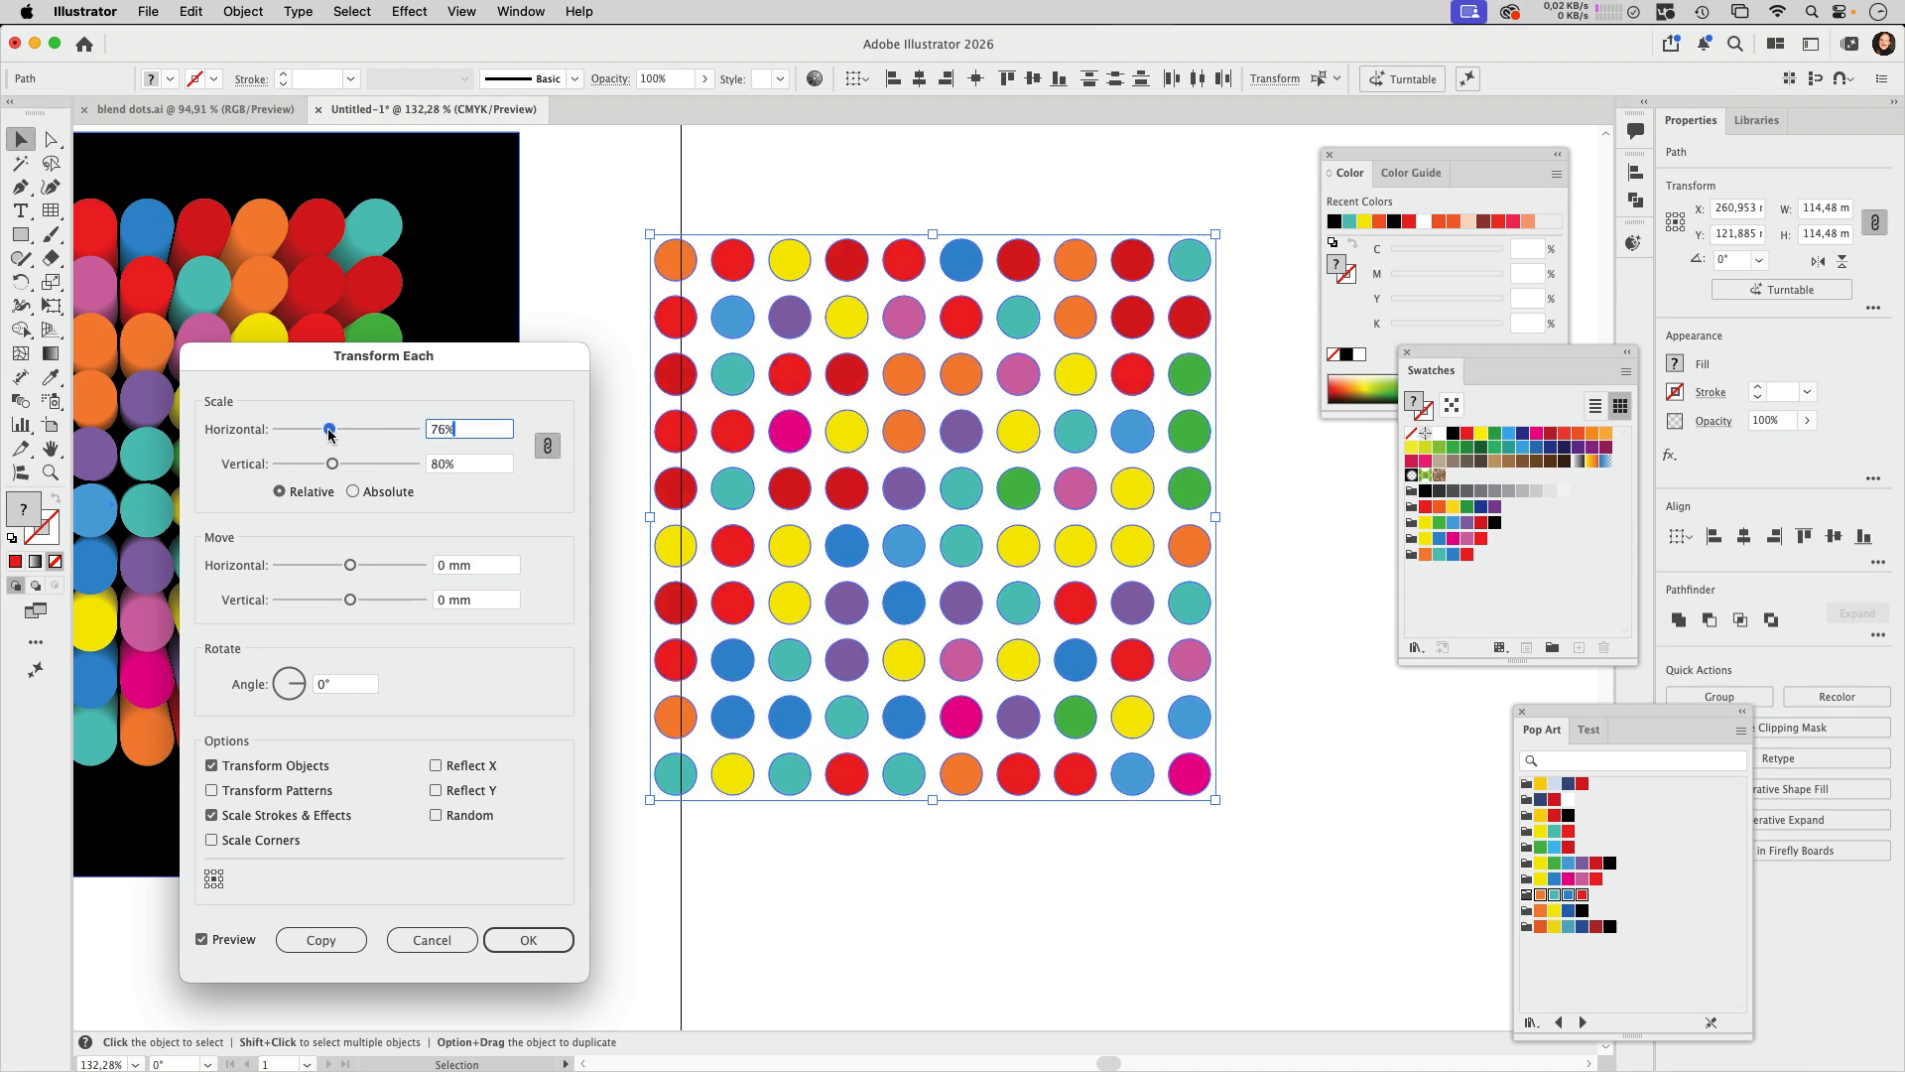
{"action": "left_click", "coordinate": [482, 816]}
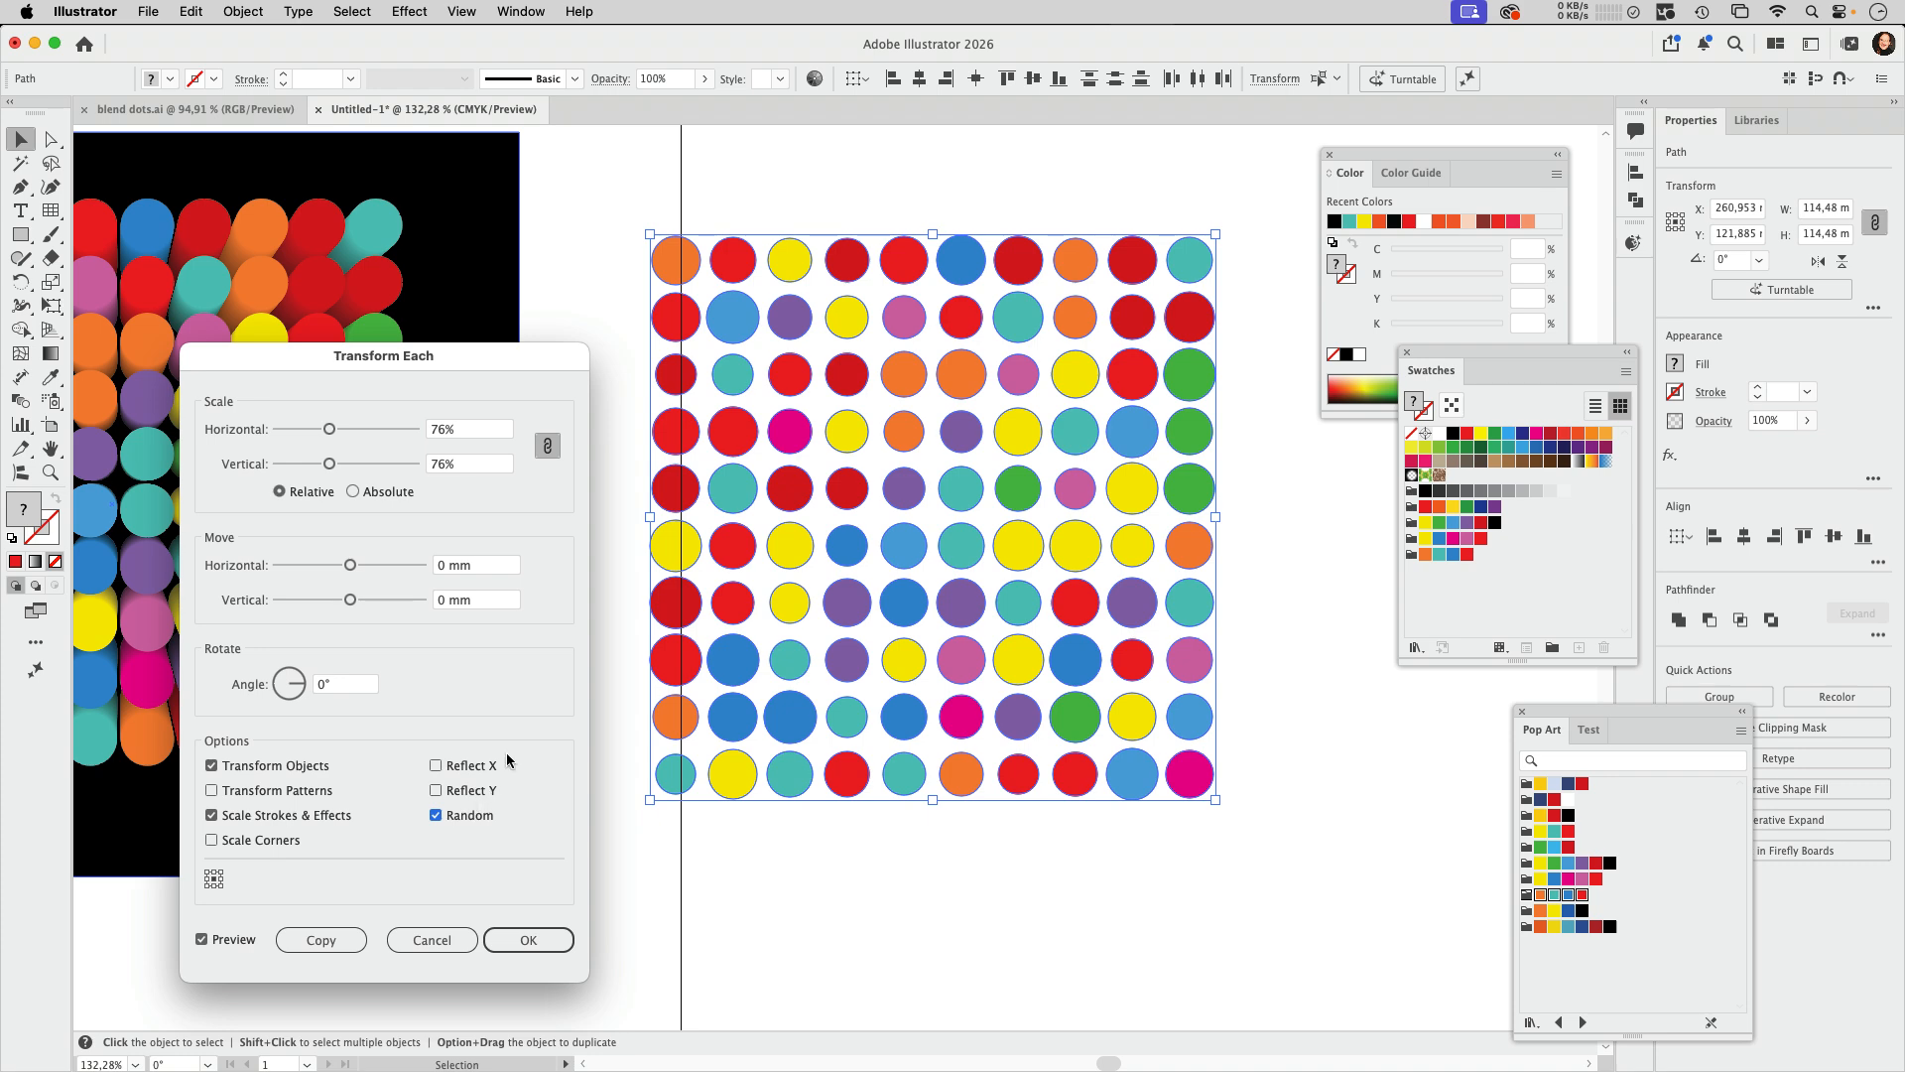
{"action": "key", "text": "Return"}
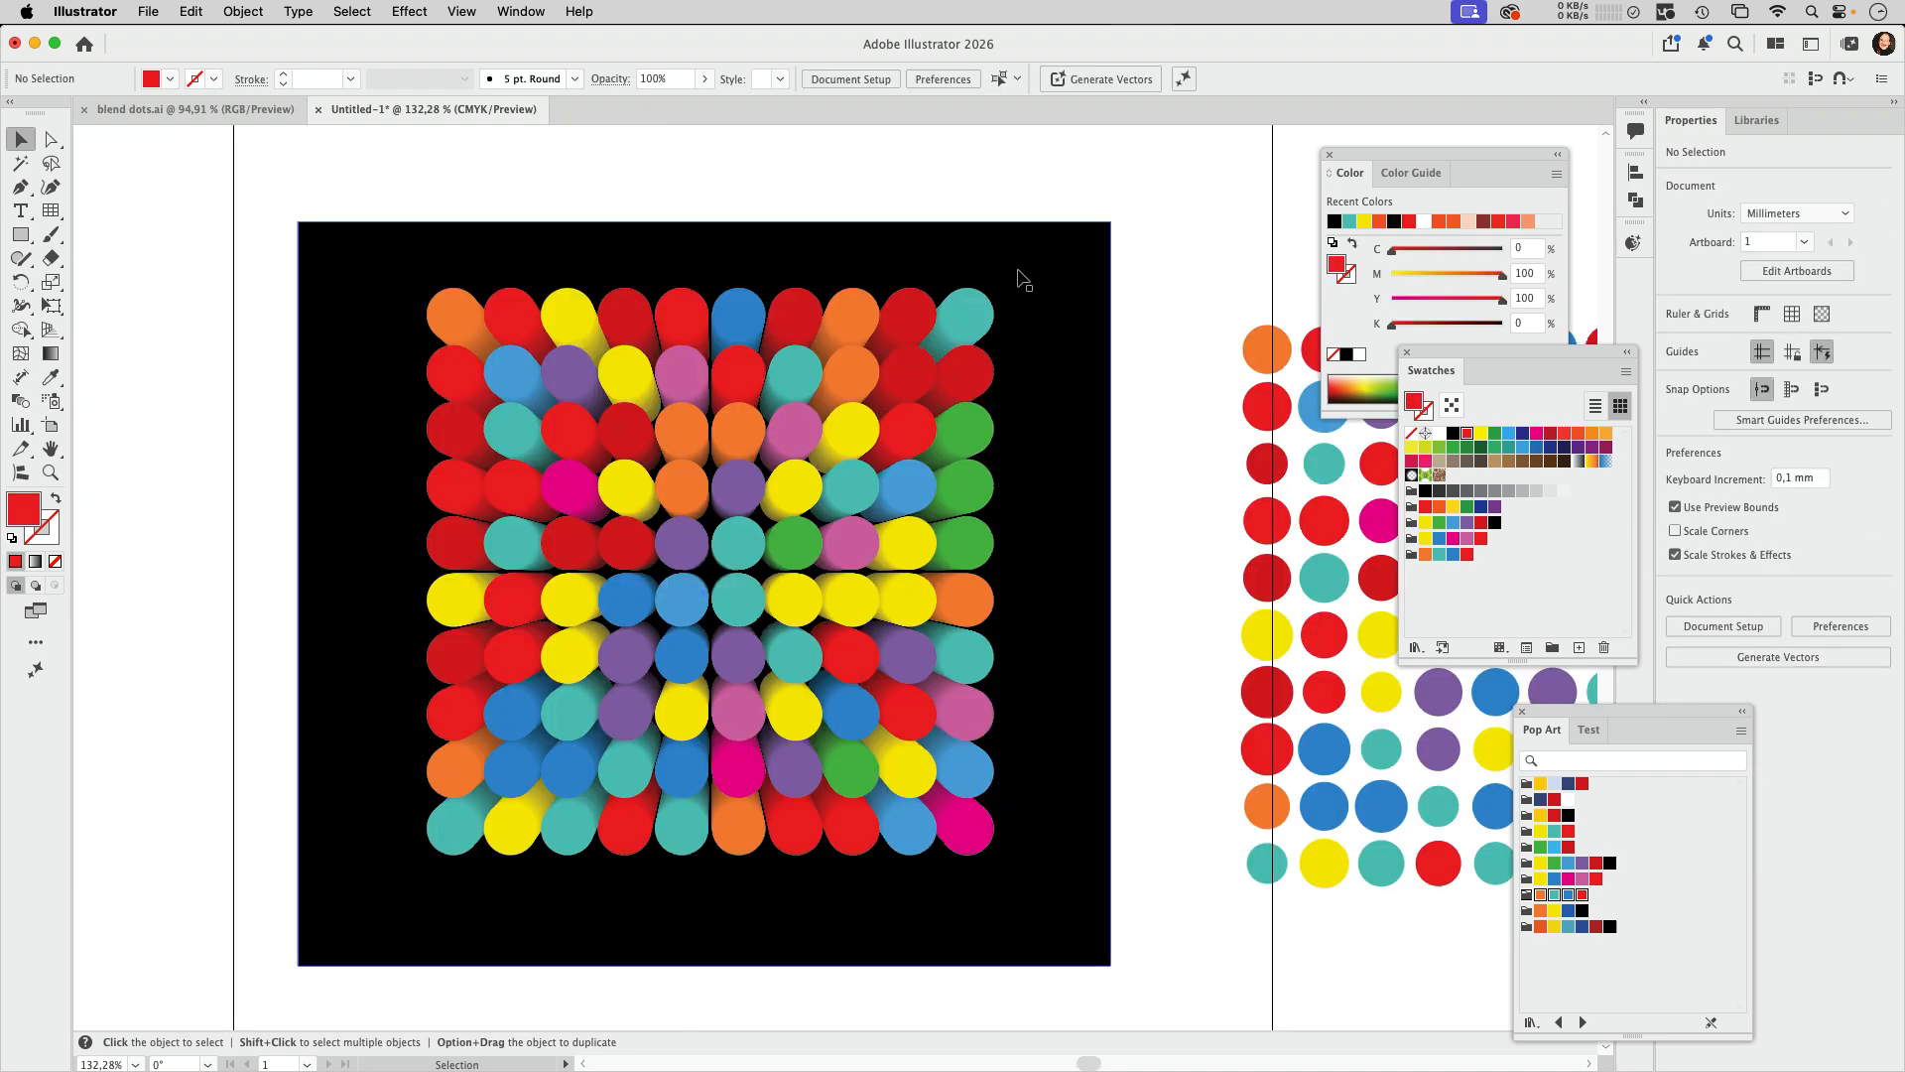
Step: Move the black rectangle partly away from behind the dots, expand the blend, and deselect it
{"action": "left_click_drag", "start_coordinate": [1022, 277], "coordinate": [467, 264]}
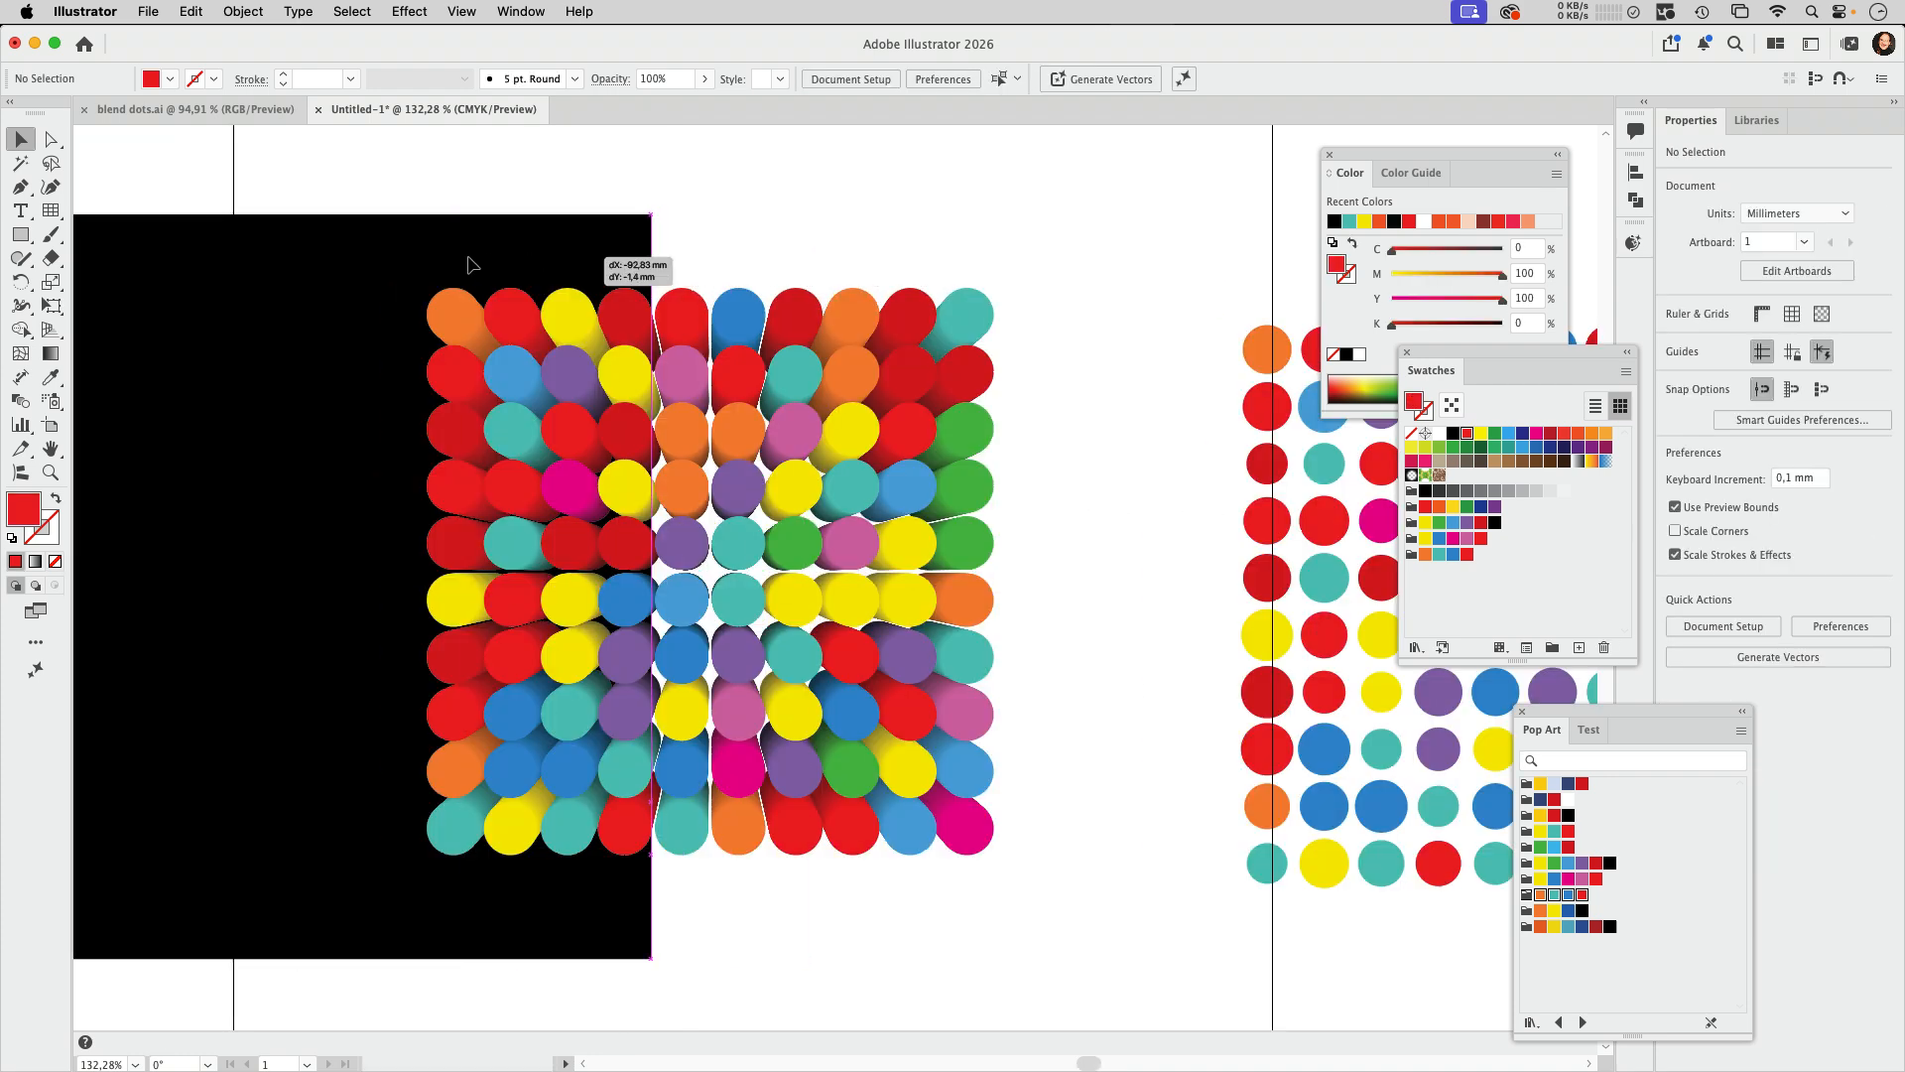
{"action": "left_click", "coordinate": [988, 325]}
{"action": "left_click", "coordinate": [255, 12]}
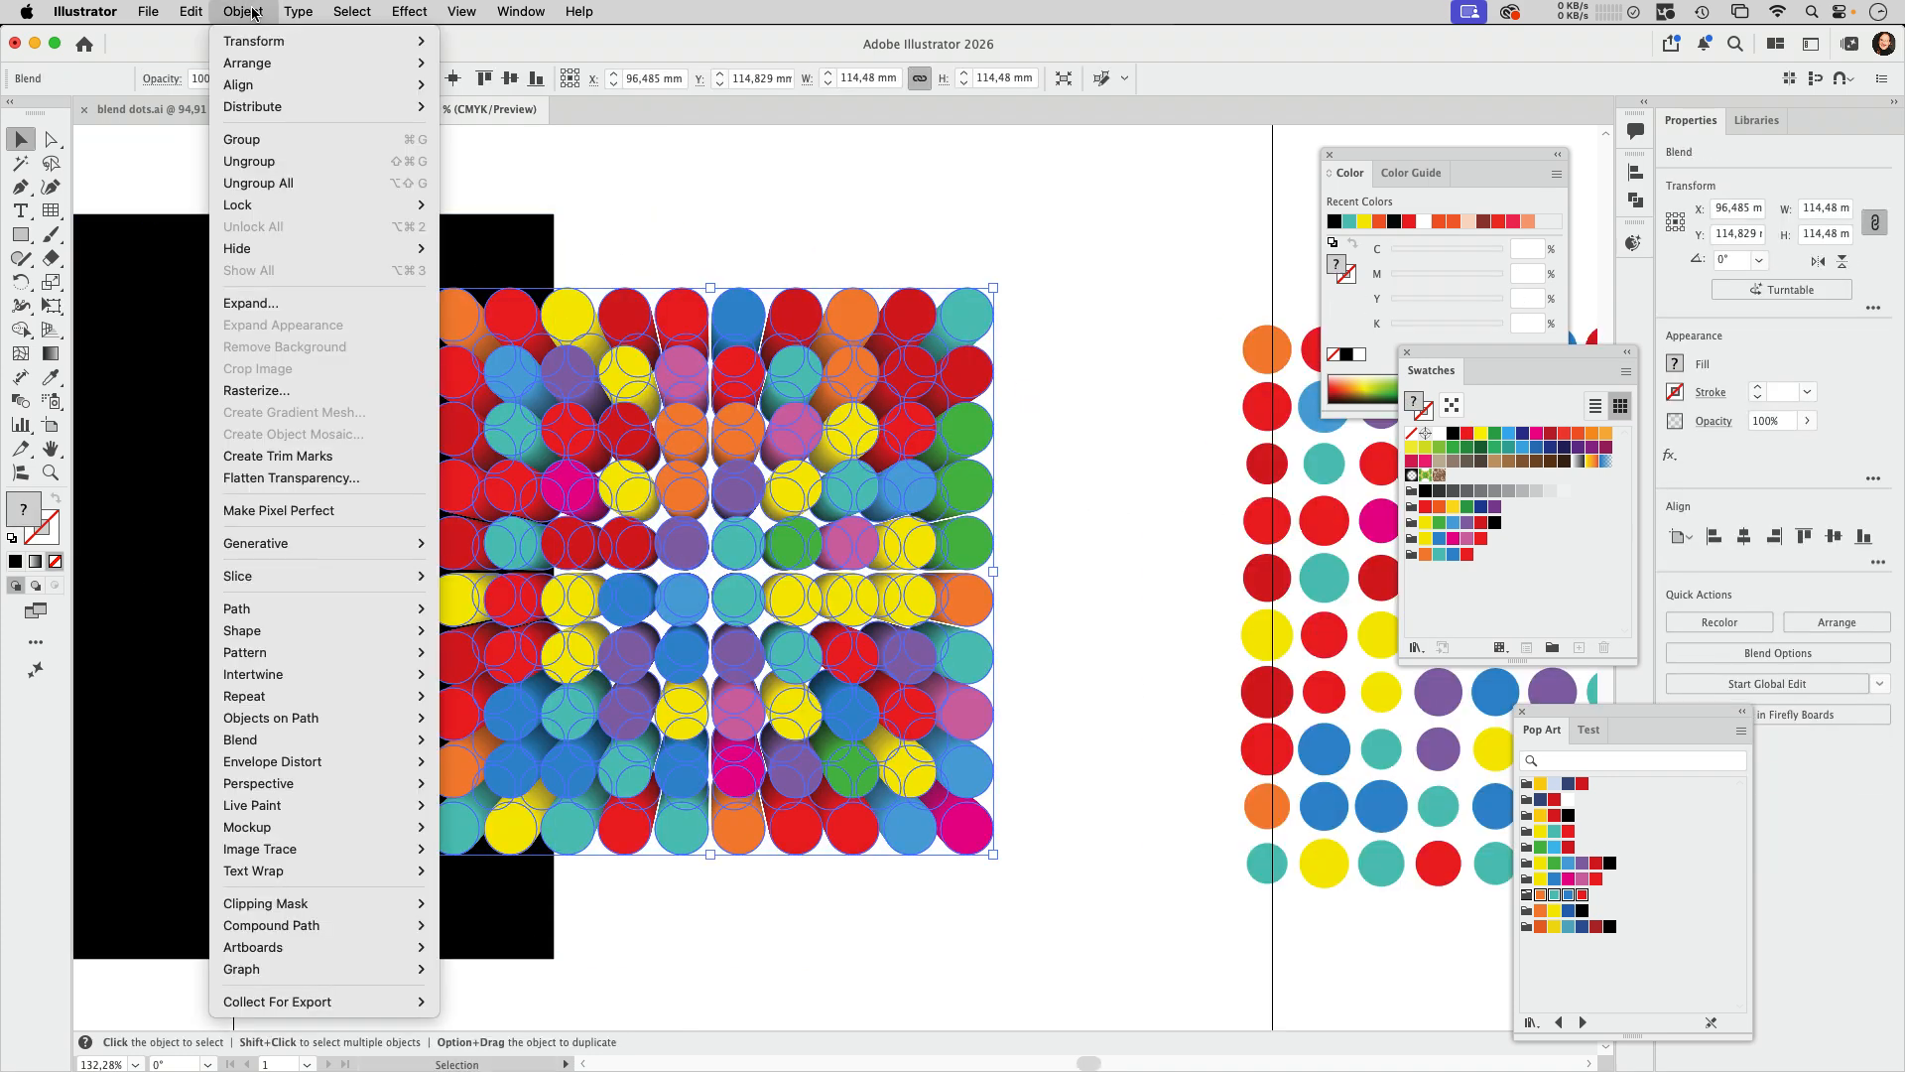
{"action": "mouse_move", "coordinate": [316, 741]}
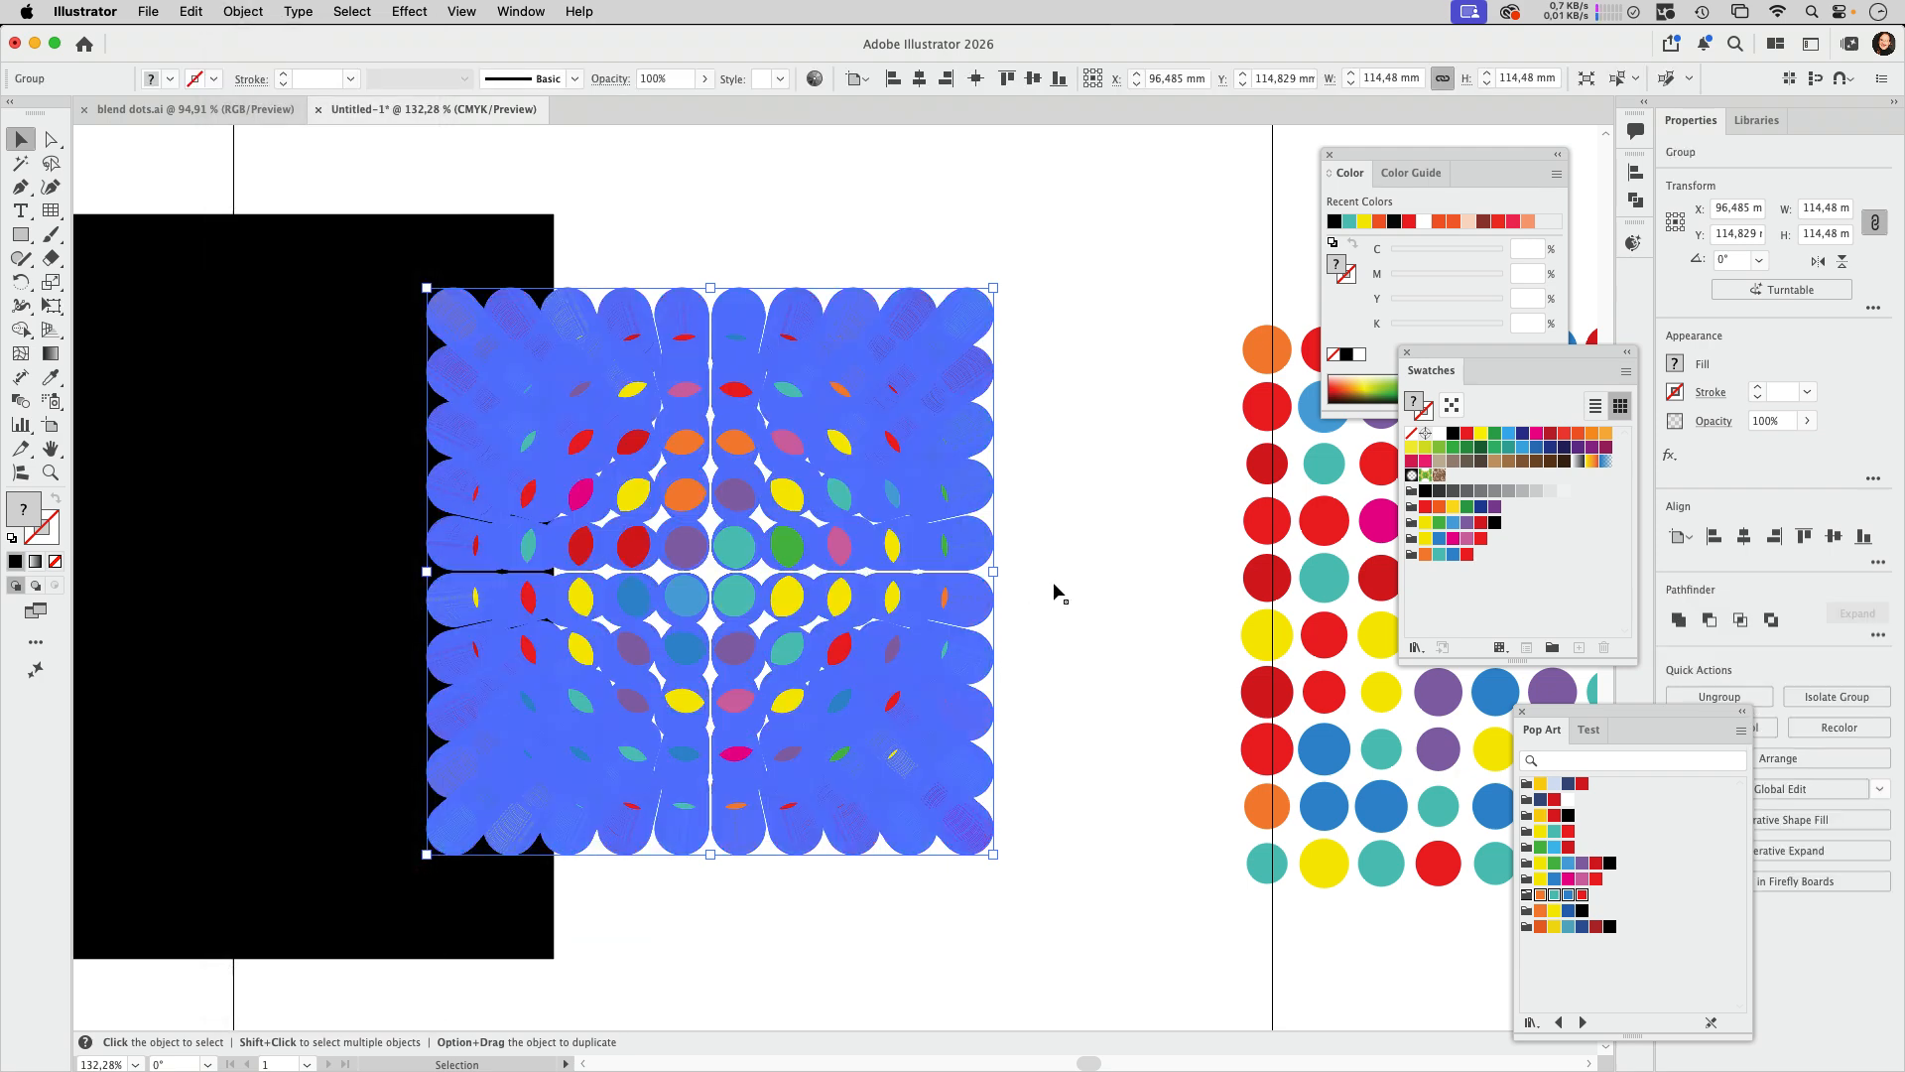
{"action": "left_click", "coordinate": [1054, 587]}
Step: Examine the expanded blend's paths up close in Outline view, then fit the artboard in view
{"action": "key", "text": "super+y"}
{"action": "left_click_drag", "start_coordinate": [907, 293], "coordinate": [1110, 465]}
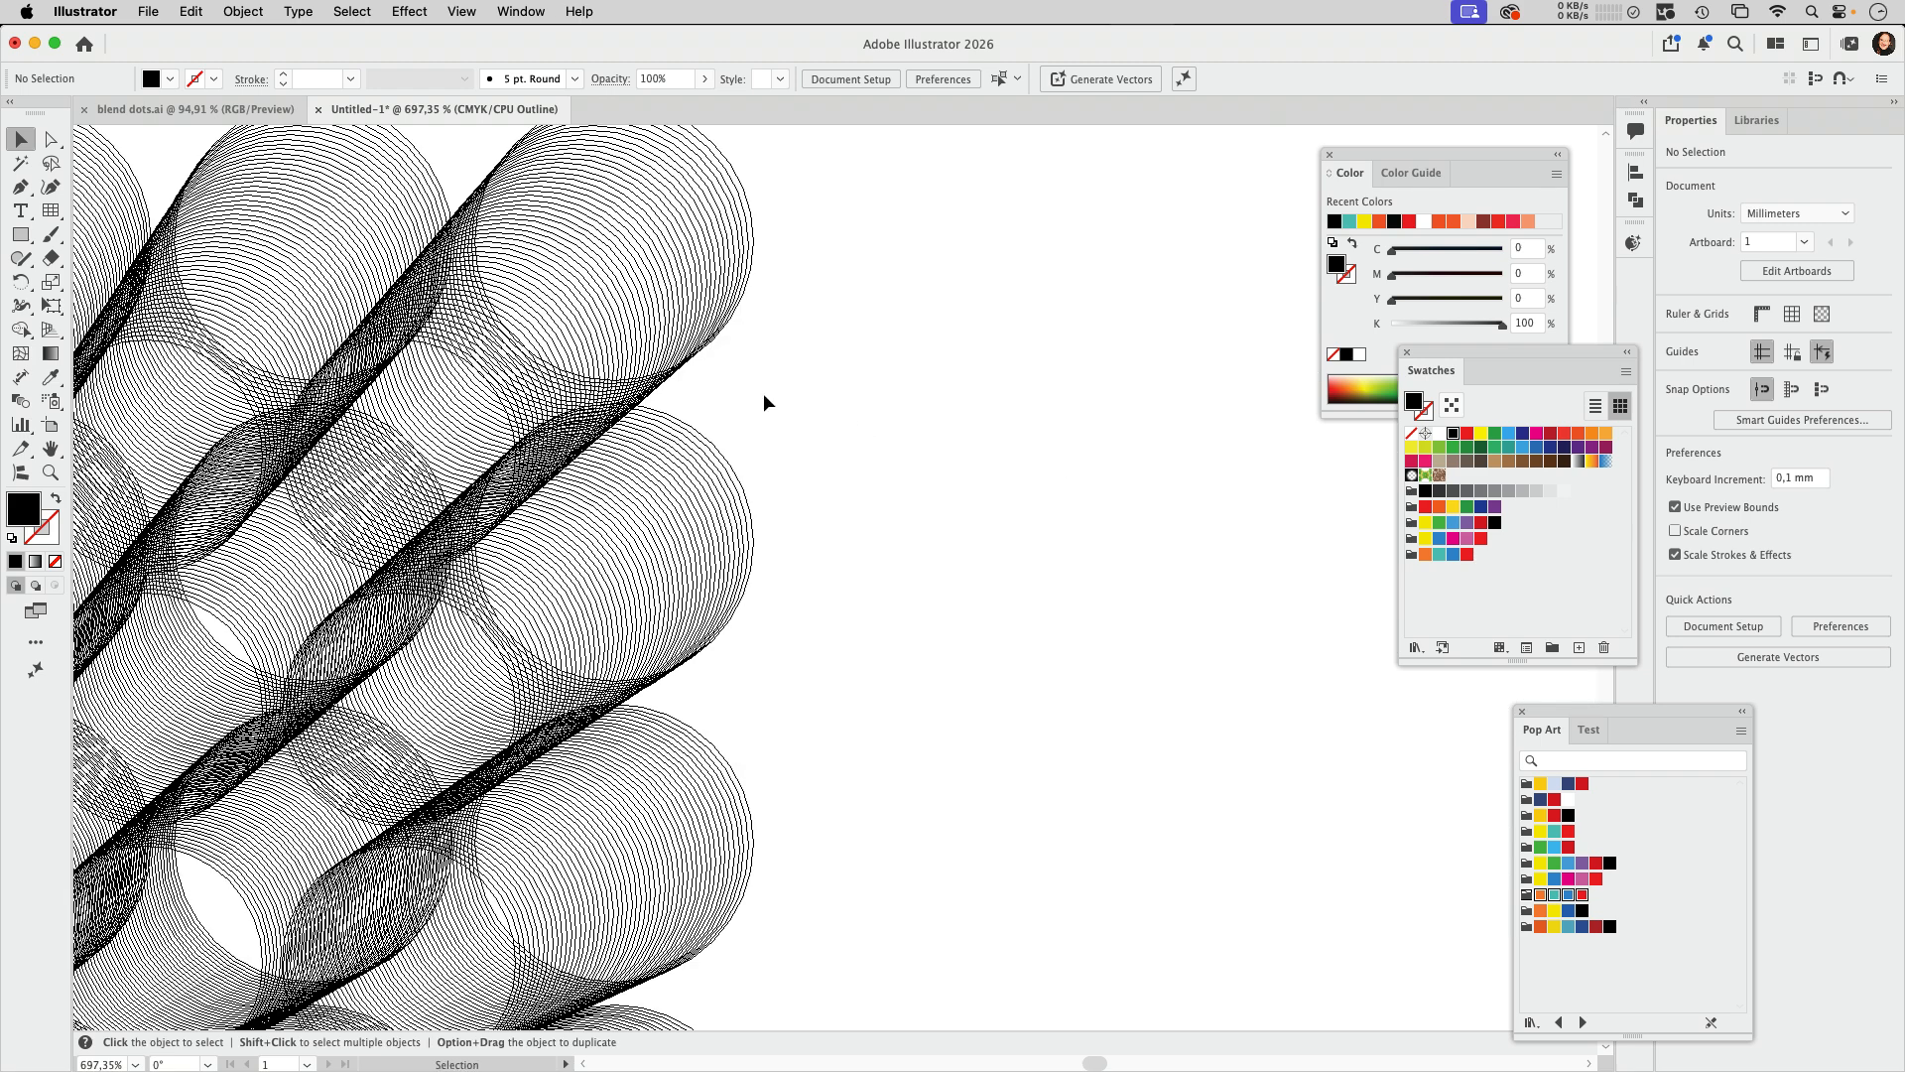
{"action": "key", "text": "super+0"}
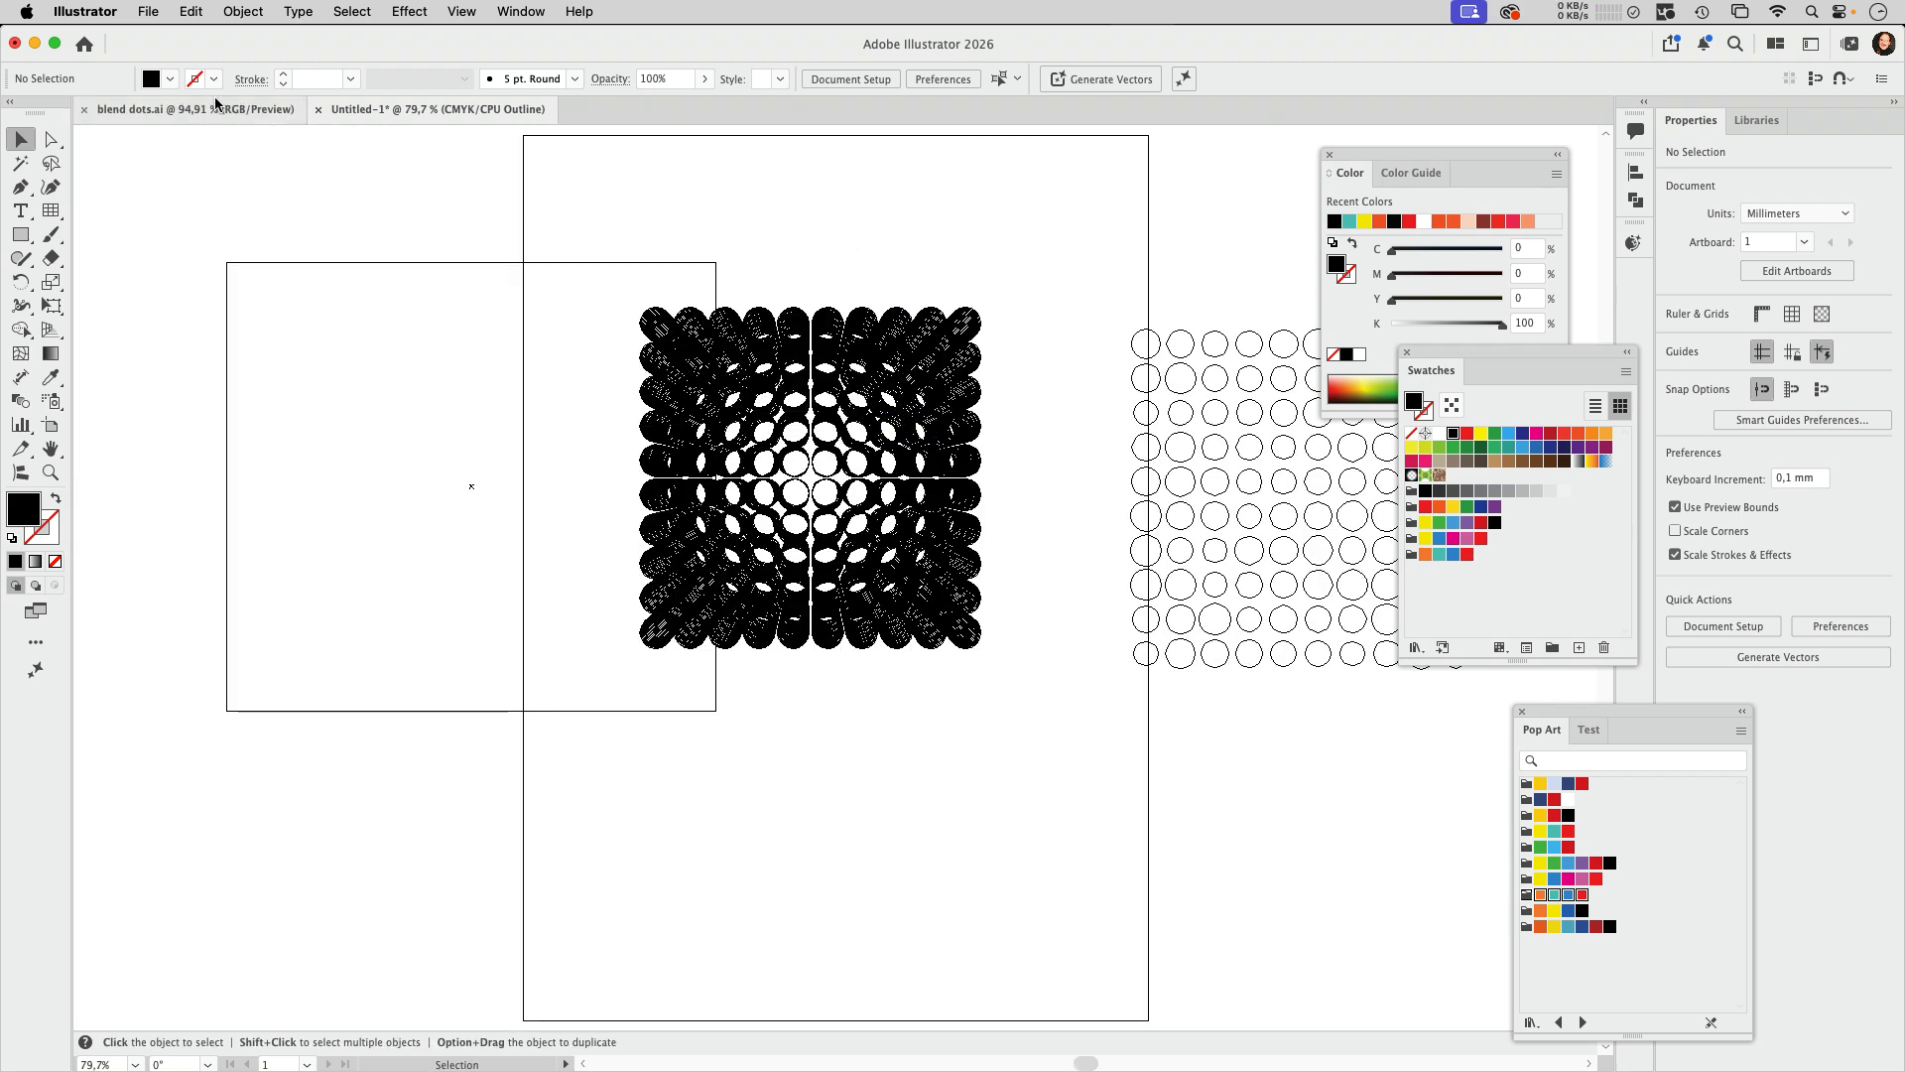
Step: Switch to Adobe Illustrator 2025 and duplicate the pink circle group horizontally to the area beside the artboard
{"action": "left_click", "coordinate": [837, 1036]}
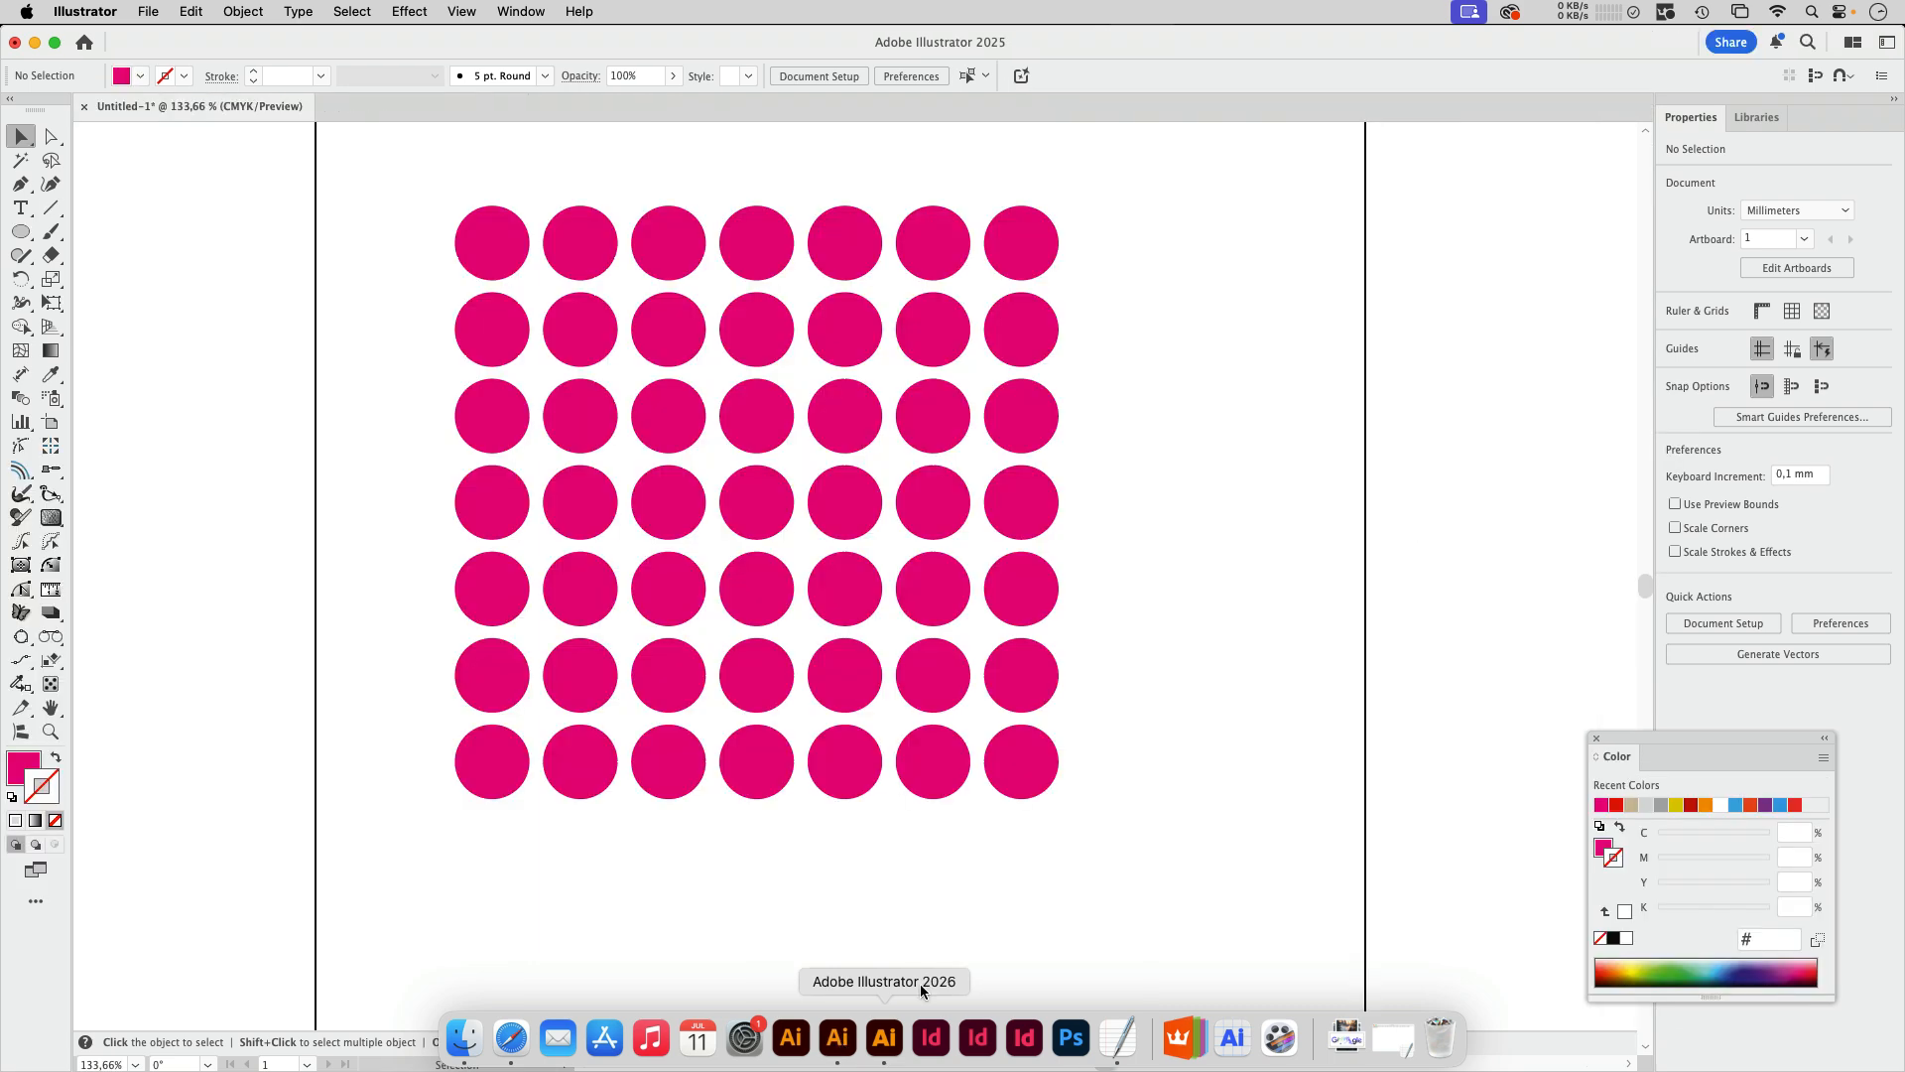
{"action": "scroll", "coordinate": [615, 898], "scroll_direction": "left", "scroll_amount": 3}
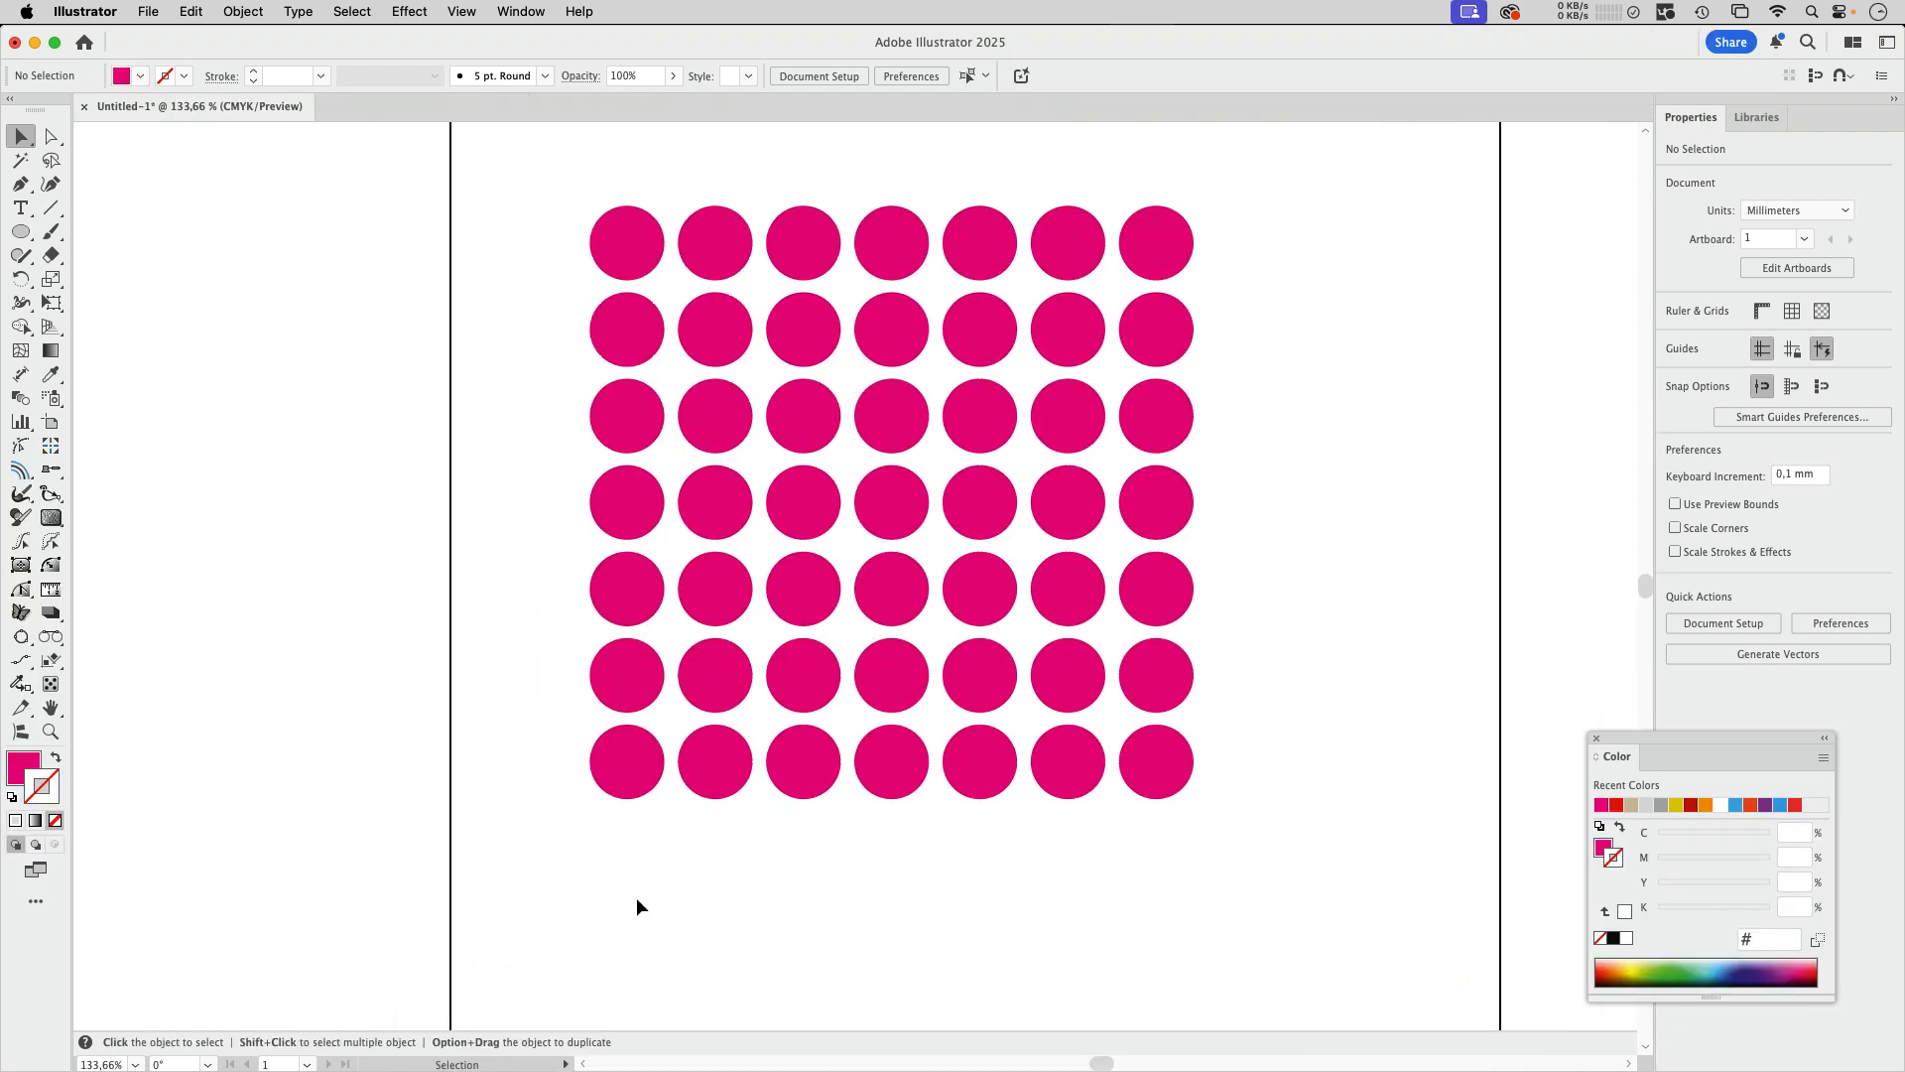
{"action": "scroll", "coordinate": [1364, 574], "scroll_direction": "down", "scroll_amount": 3}
{"action": "scroll", "coordinate": [1365, 574], "scroll_direction": "right", "scroll_amount": 6}
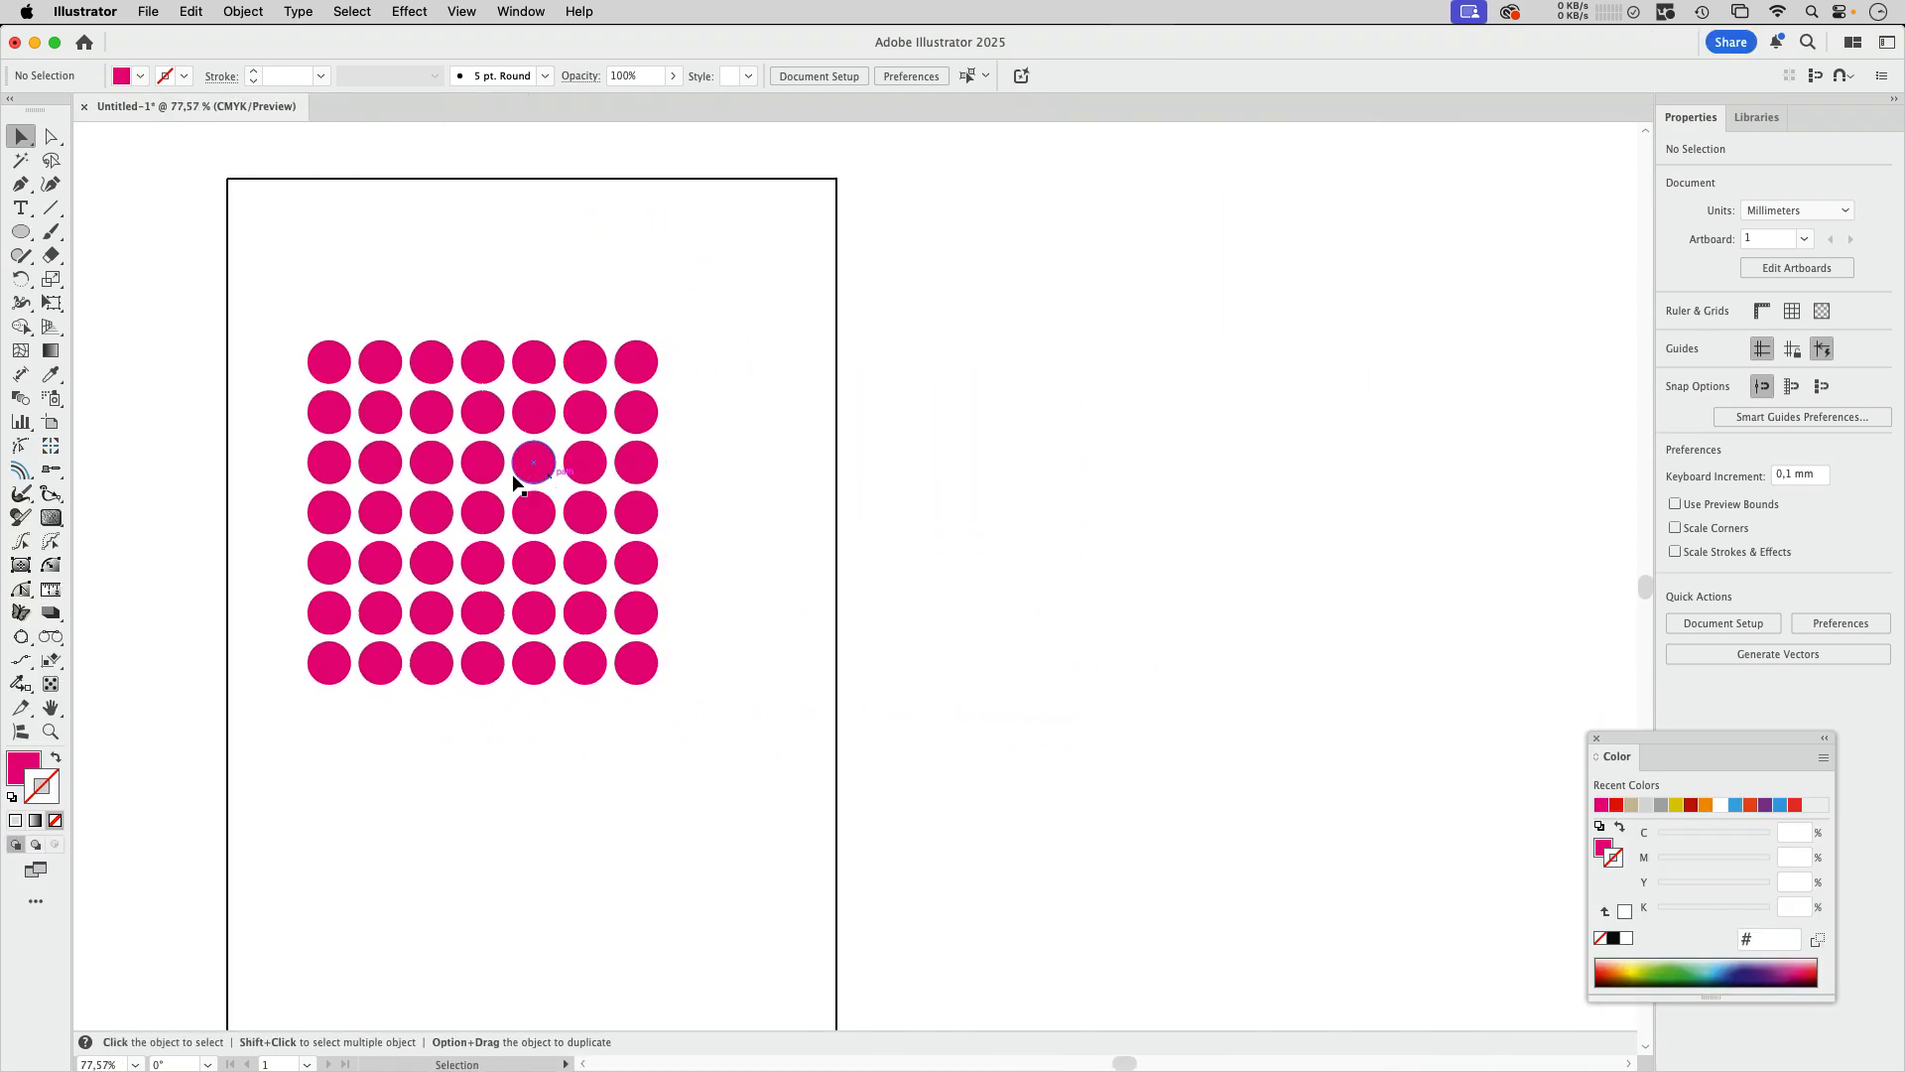
{"action": "left_click_drag", "start_coordinate": [513, 474], "coordinate": [1060, 473]}
Step: Apply an AG Block Shadow to the pink circle group on the artboard
{"action": "left_click", "coordinate": [603, 466]}
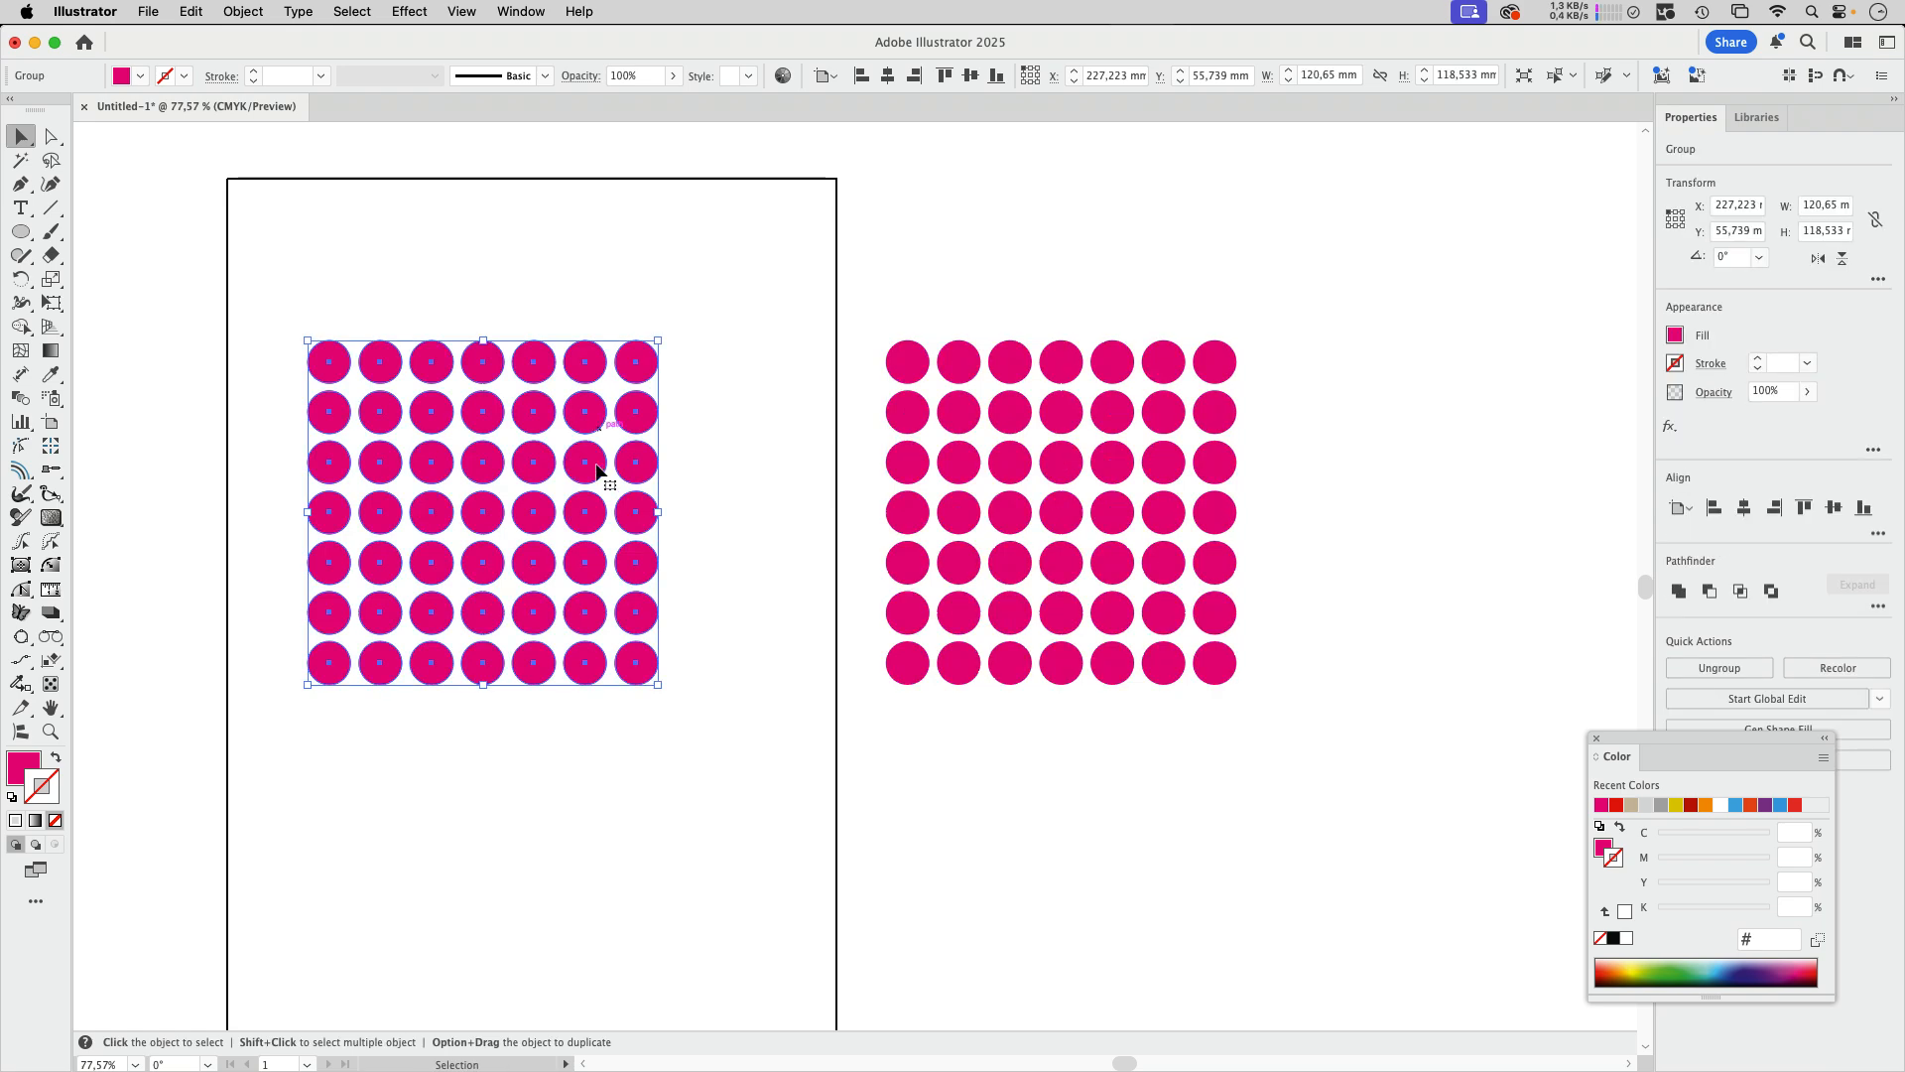
{"action": "scroll", "coordinate": [770, 553], "scroll_direction": "left", "scroll_amount": 5}
{"action": "scroll", "coordinate": [792, 514], "scroll_direction": "up", "scroll_amount": 5}
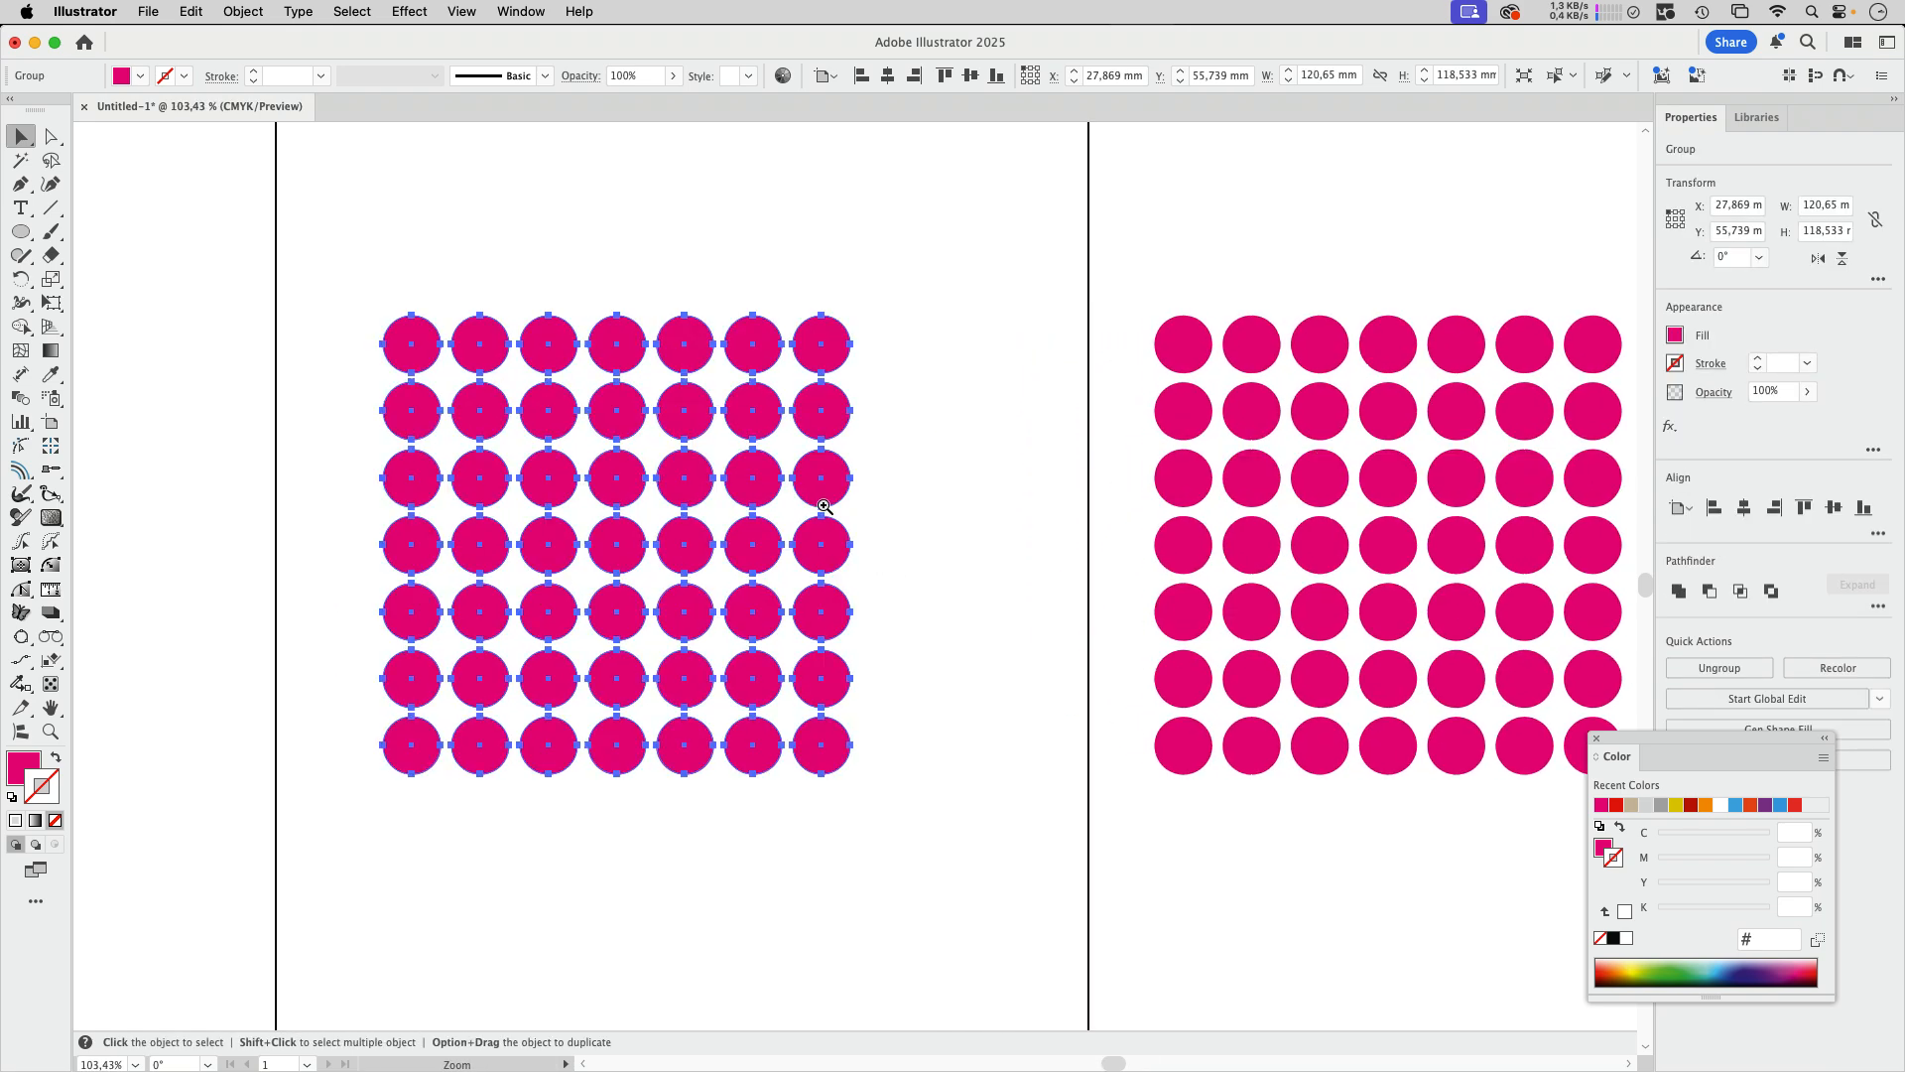
{"action": "scroll", "coordinate": [861, 496], "scroll_direction": "down", "scroll_amount": 3}
{"action": "scroll", "coordinate": [861, 497], "scroll_direction": "left", "scroll_amount": 2}
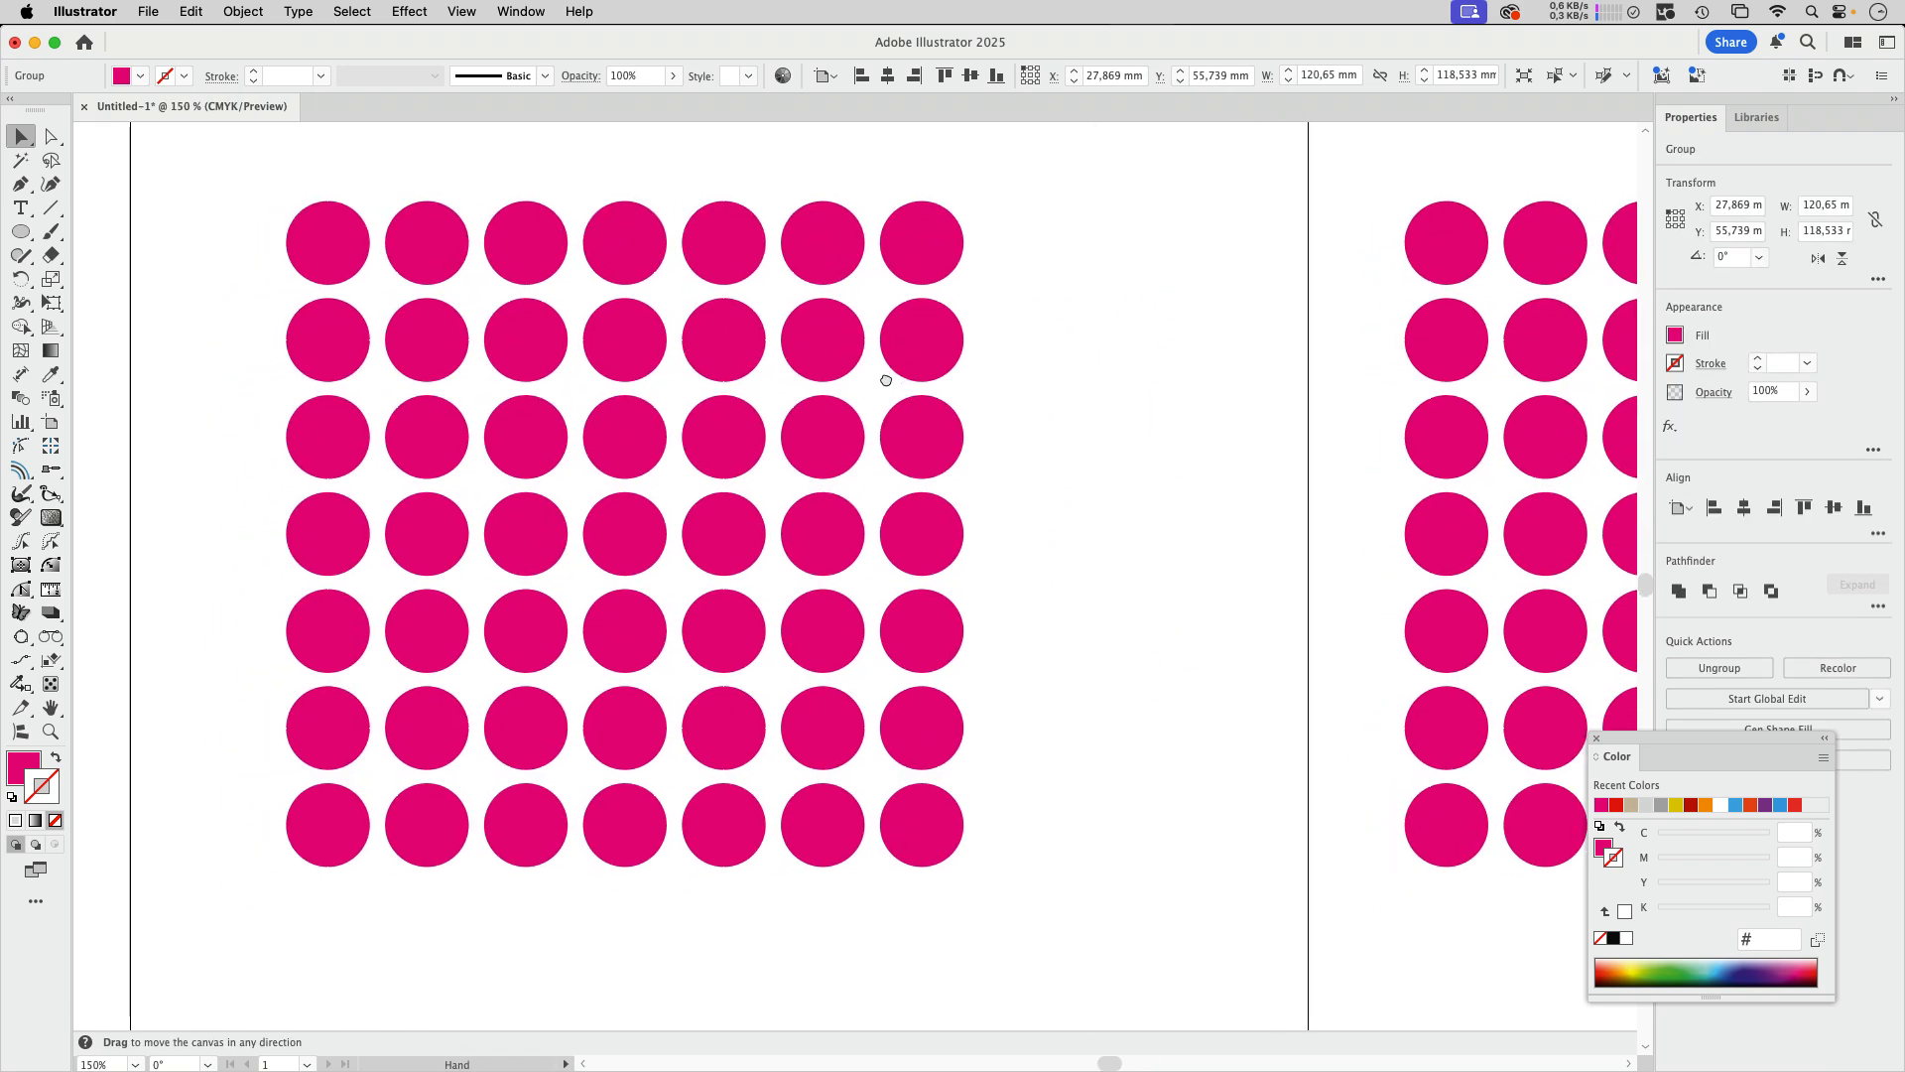
{"action": "left_click", "coordinate": [58, 608]}
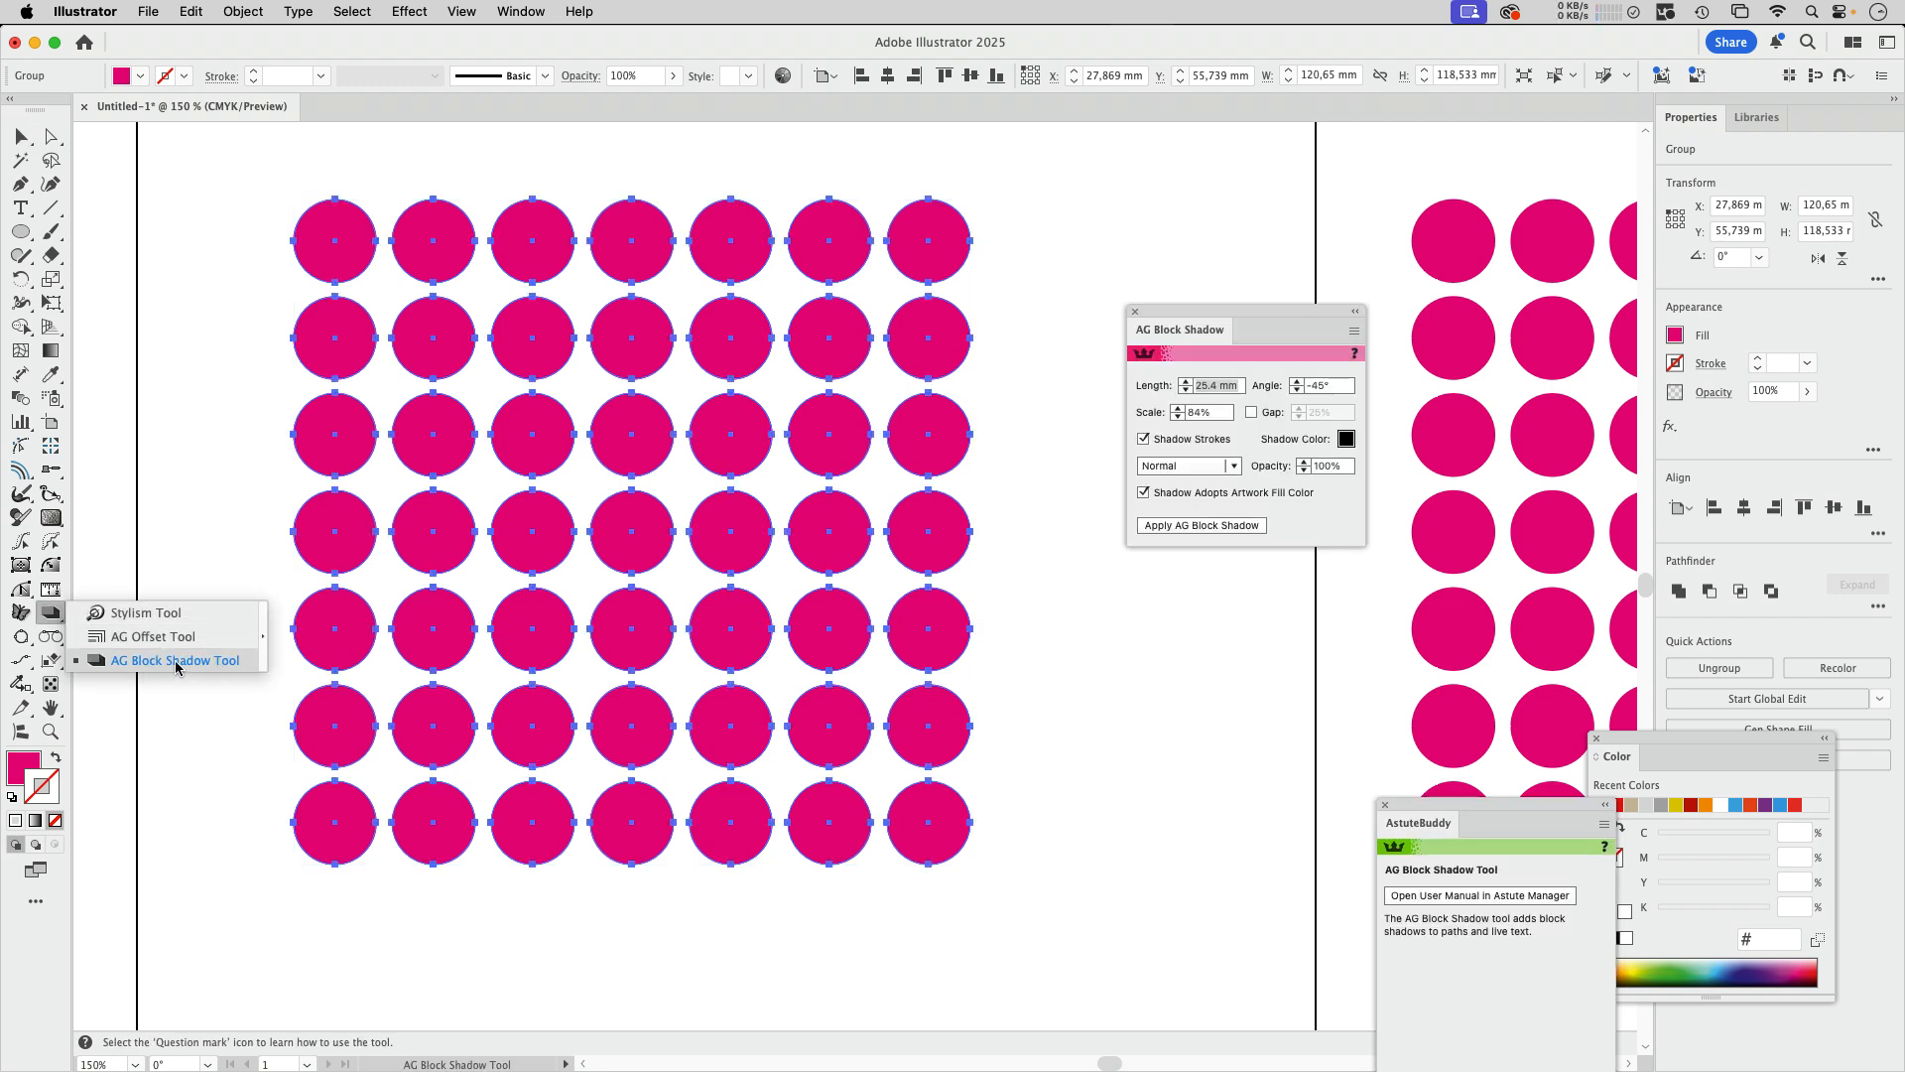
{"action": "left_click", "coordinate": [237, 669]}
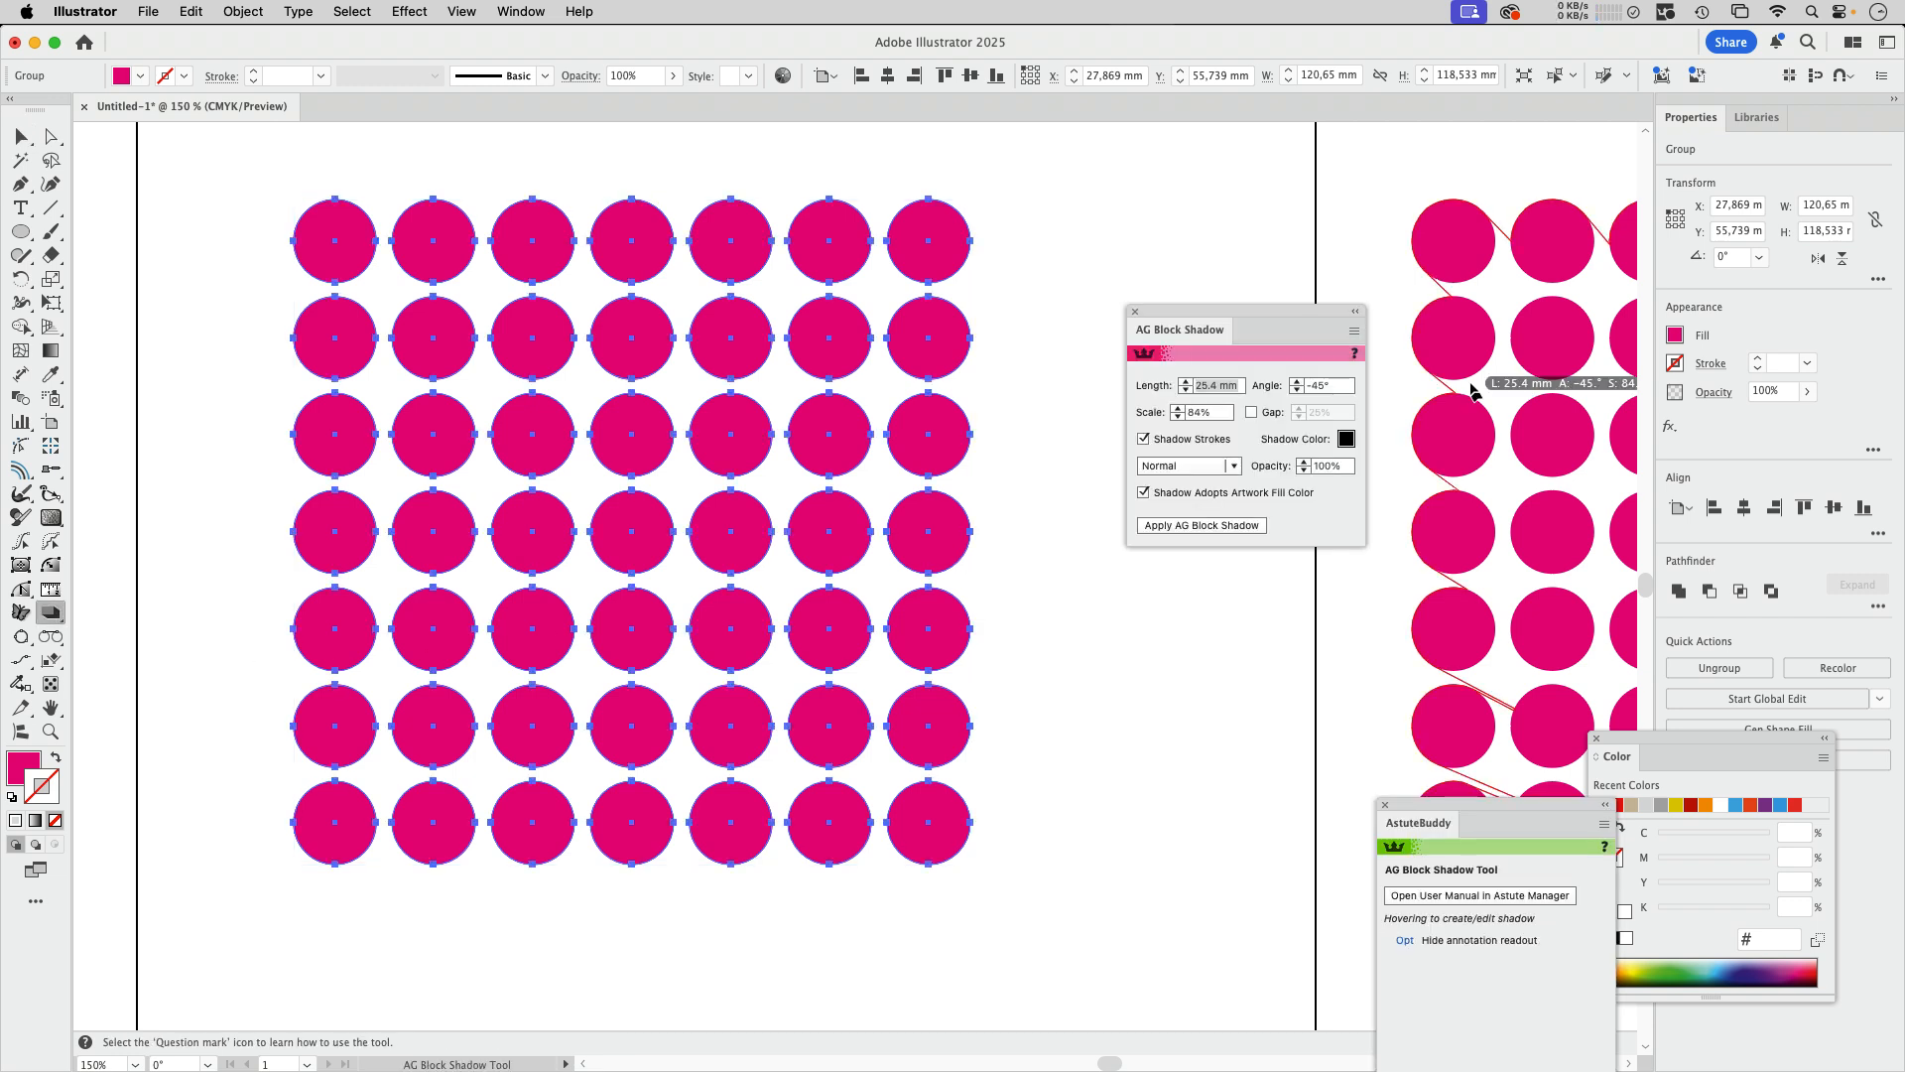
{"action": "left_click_drag", "start_coordinate": [1251, 312], "coordinate": [1148, 261]}
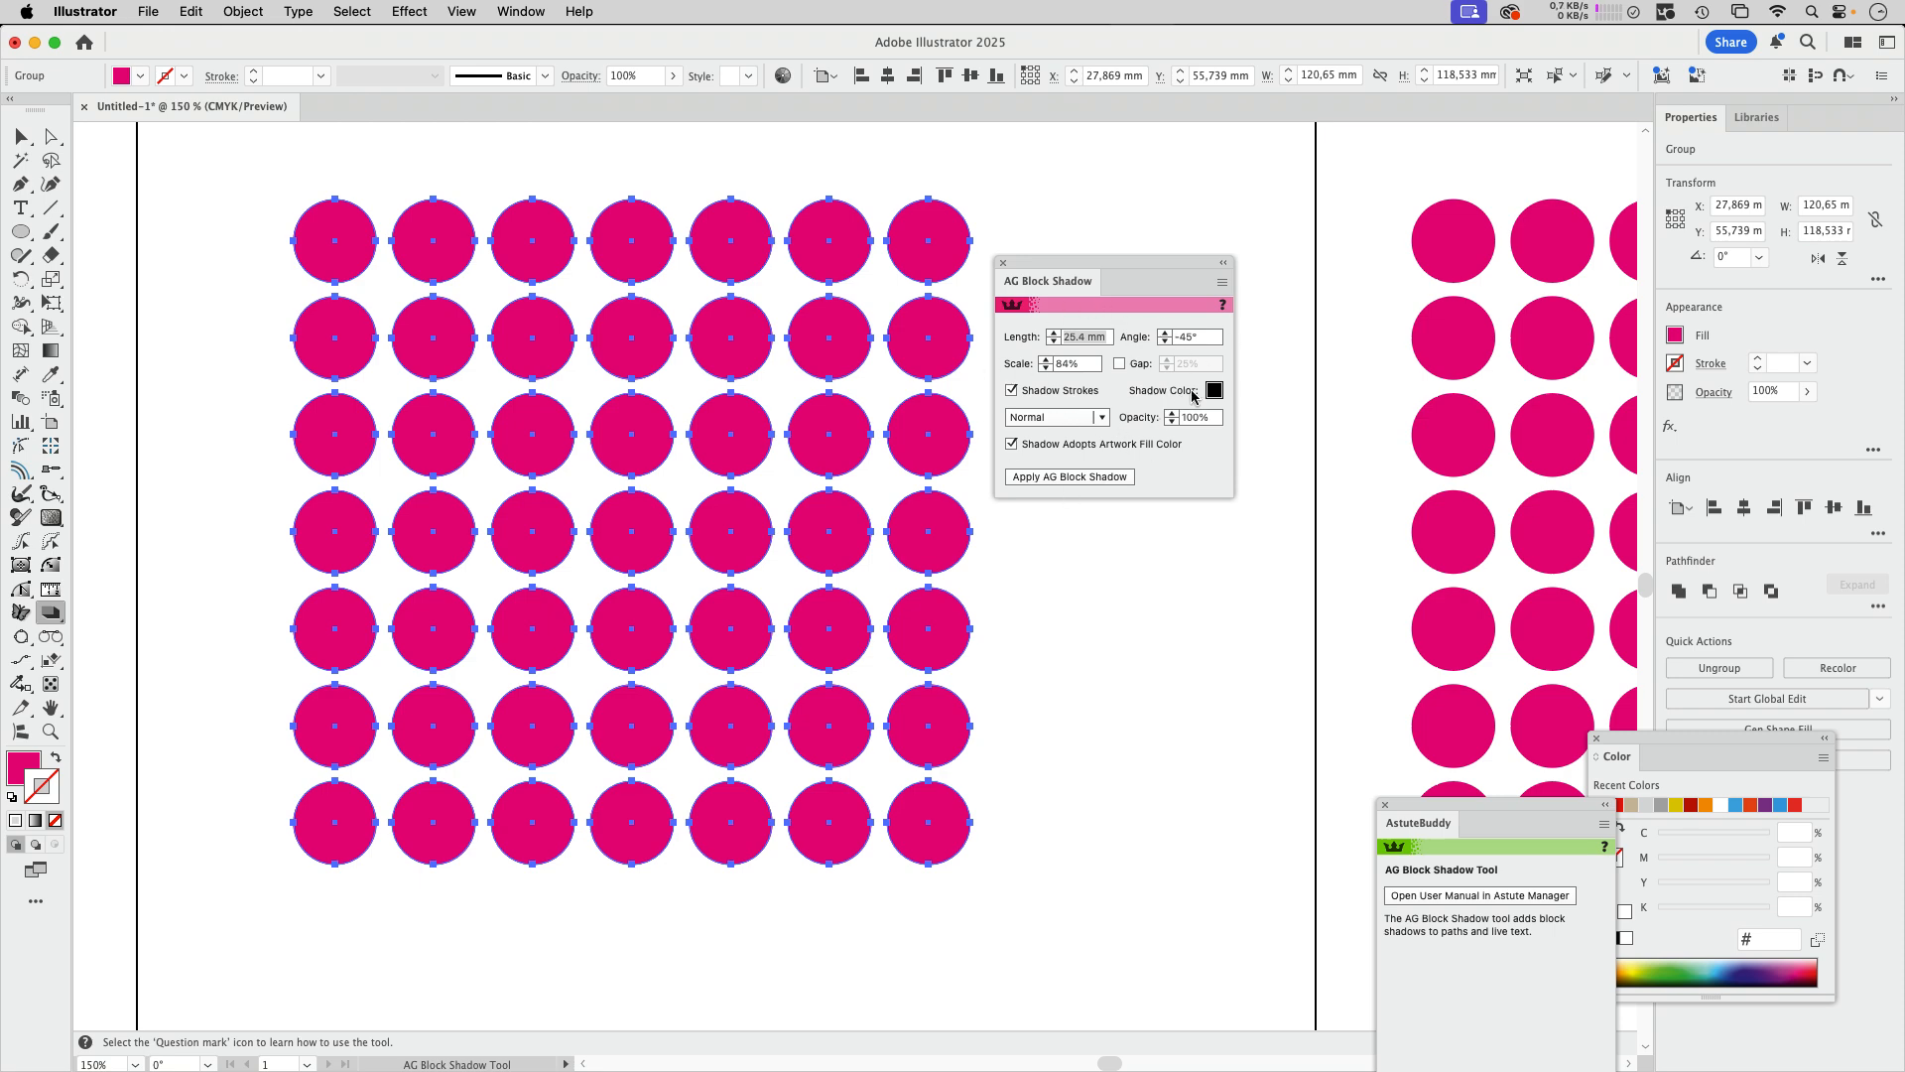
{"action": "left_click", "coordinate": [1101, 479]}
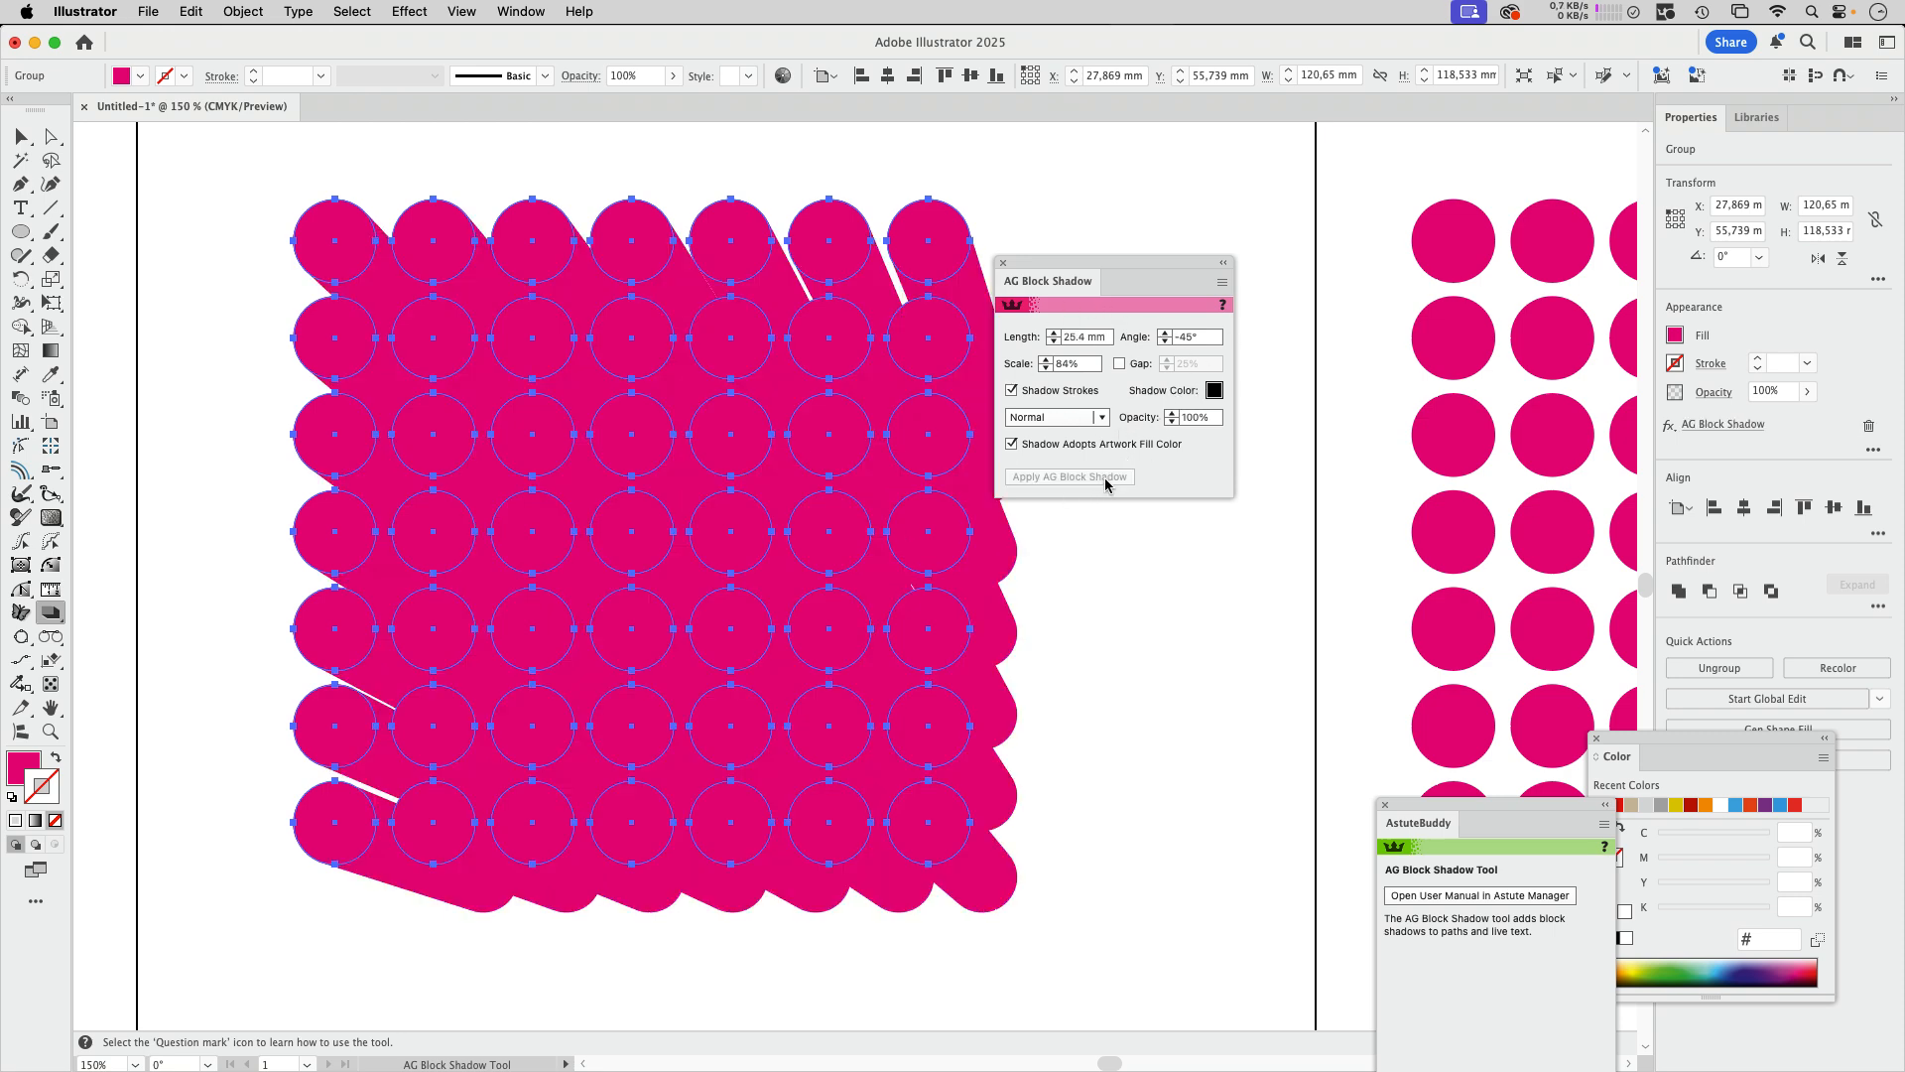
Step: Set the block shadow's angle to 0° and its length to 0 mm
{"action": "left_click_drag", "start_coordinate": [1086, 255], "coordinate": [1200, 230]}
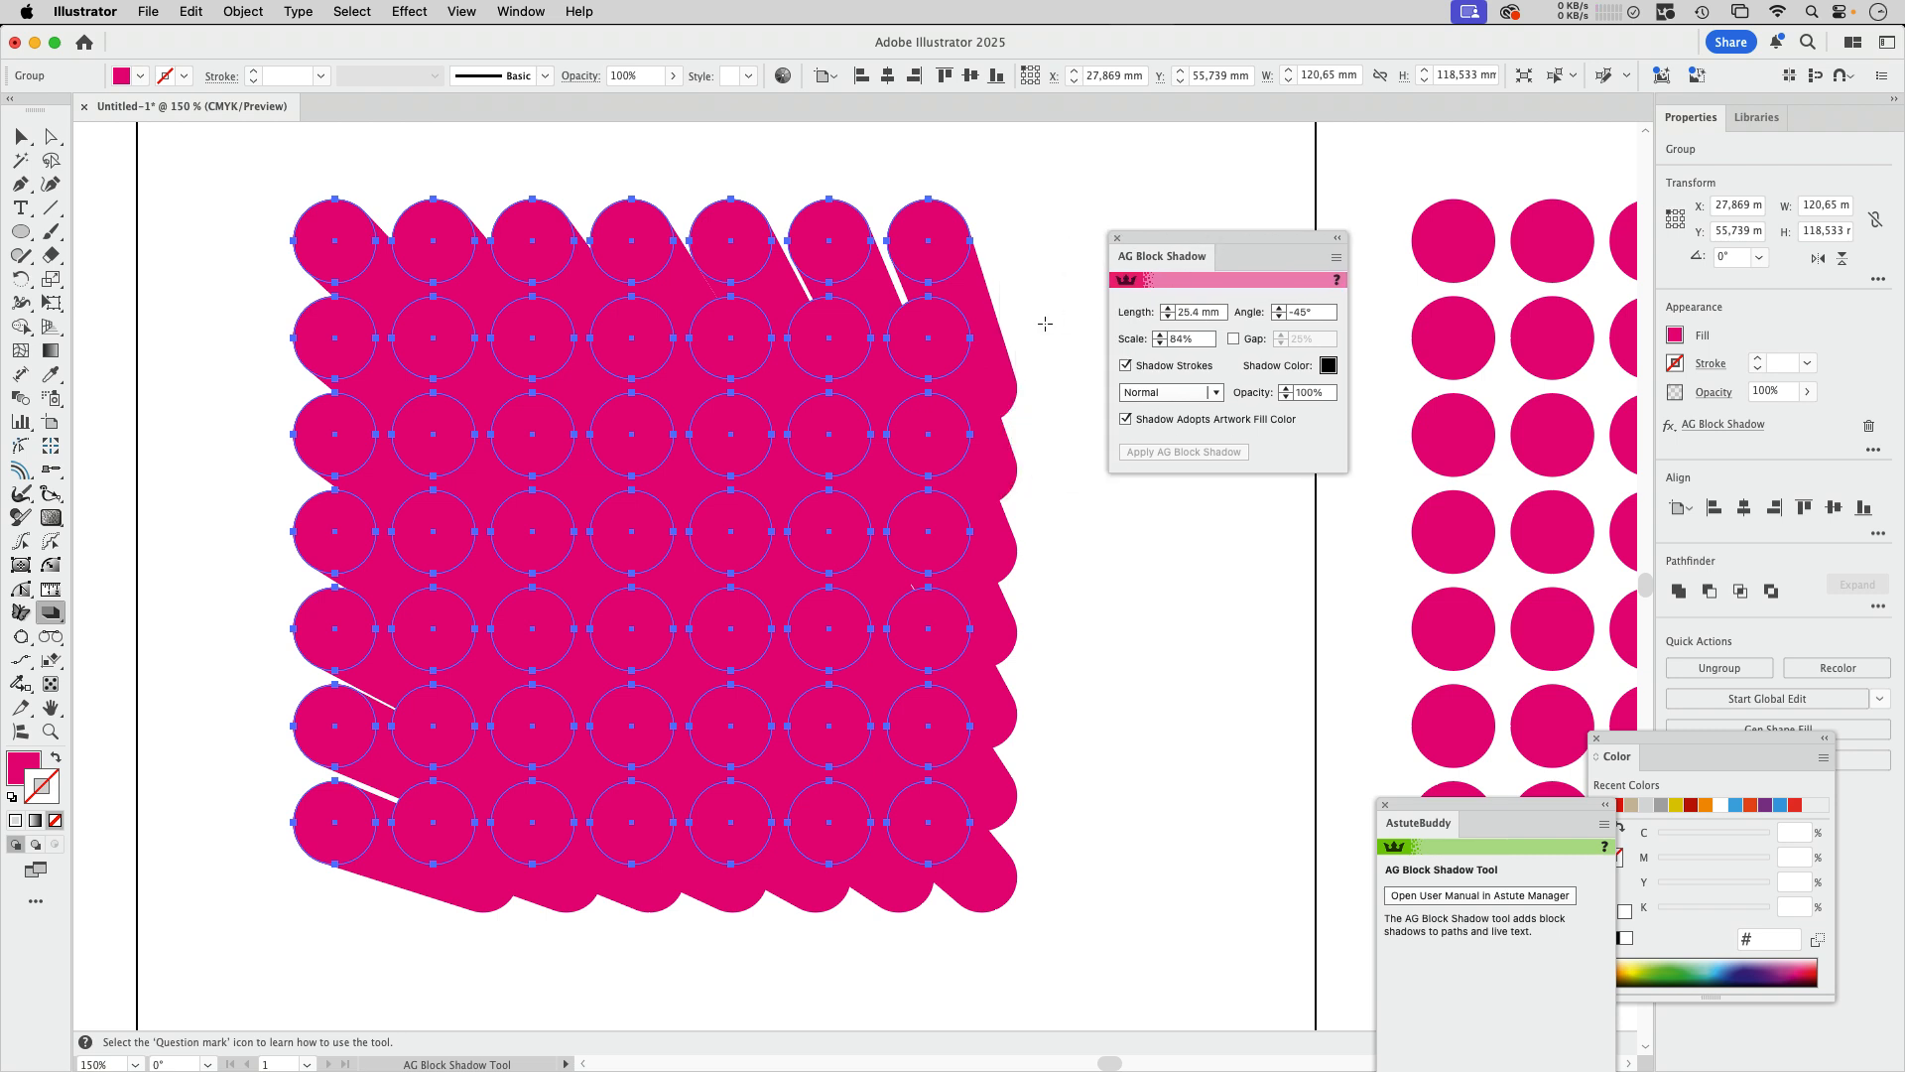
{"action": "left_click", "coordinate": [1198, 339]}
{"action": "double_click", "coordinate": [1198, 339]}
{"action": "left_click_drag", "start_coordinate": [1310, 312], "coordinate": [1251, 313]}
{"action": "type", "text": "0"}
{"action": "left_click", "coordinate": [1220, 314]}
{"action": "type", "text": "0"}
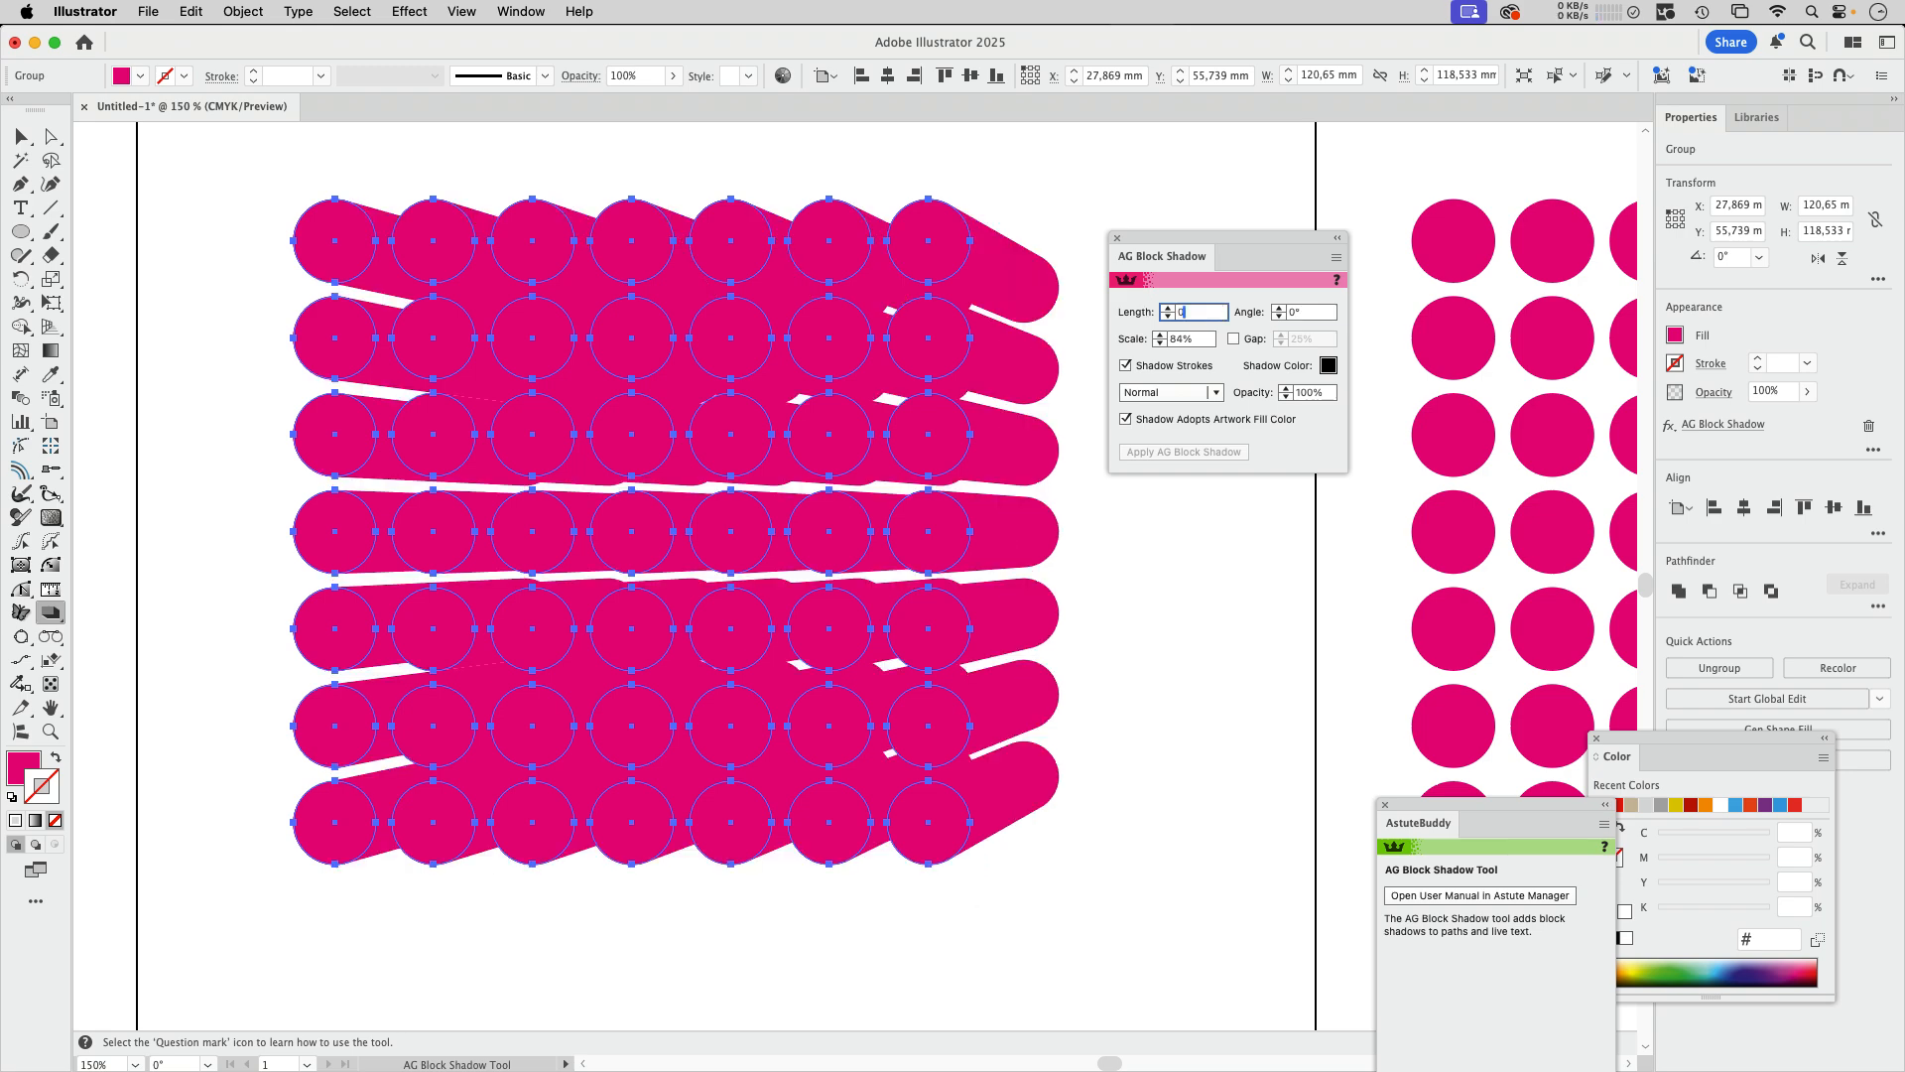
{"action": "left_click", "coordinate": [1204, 338]}
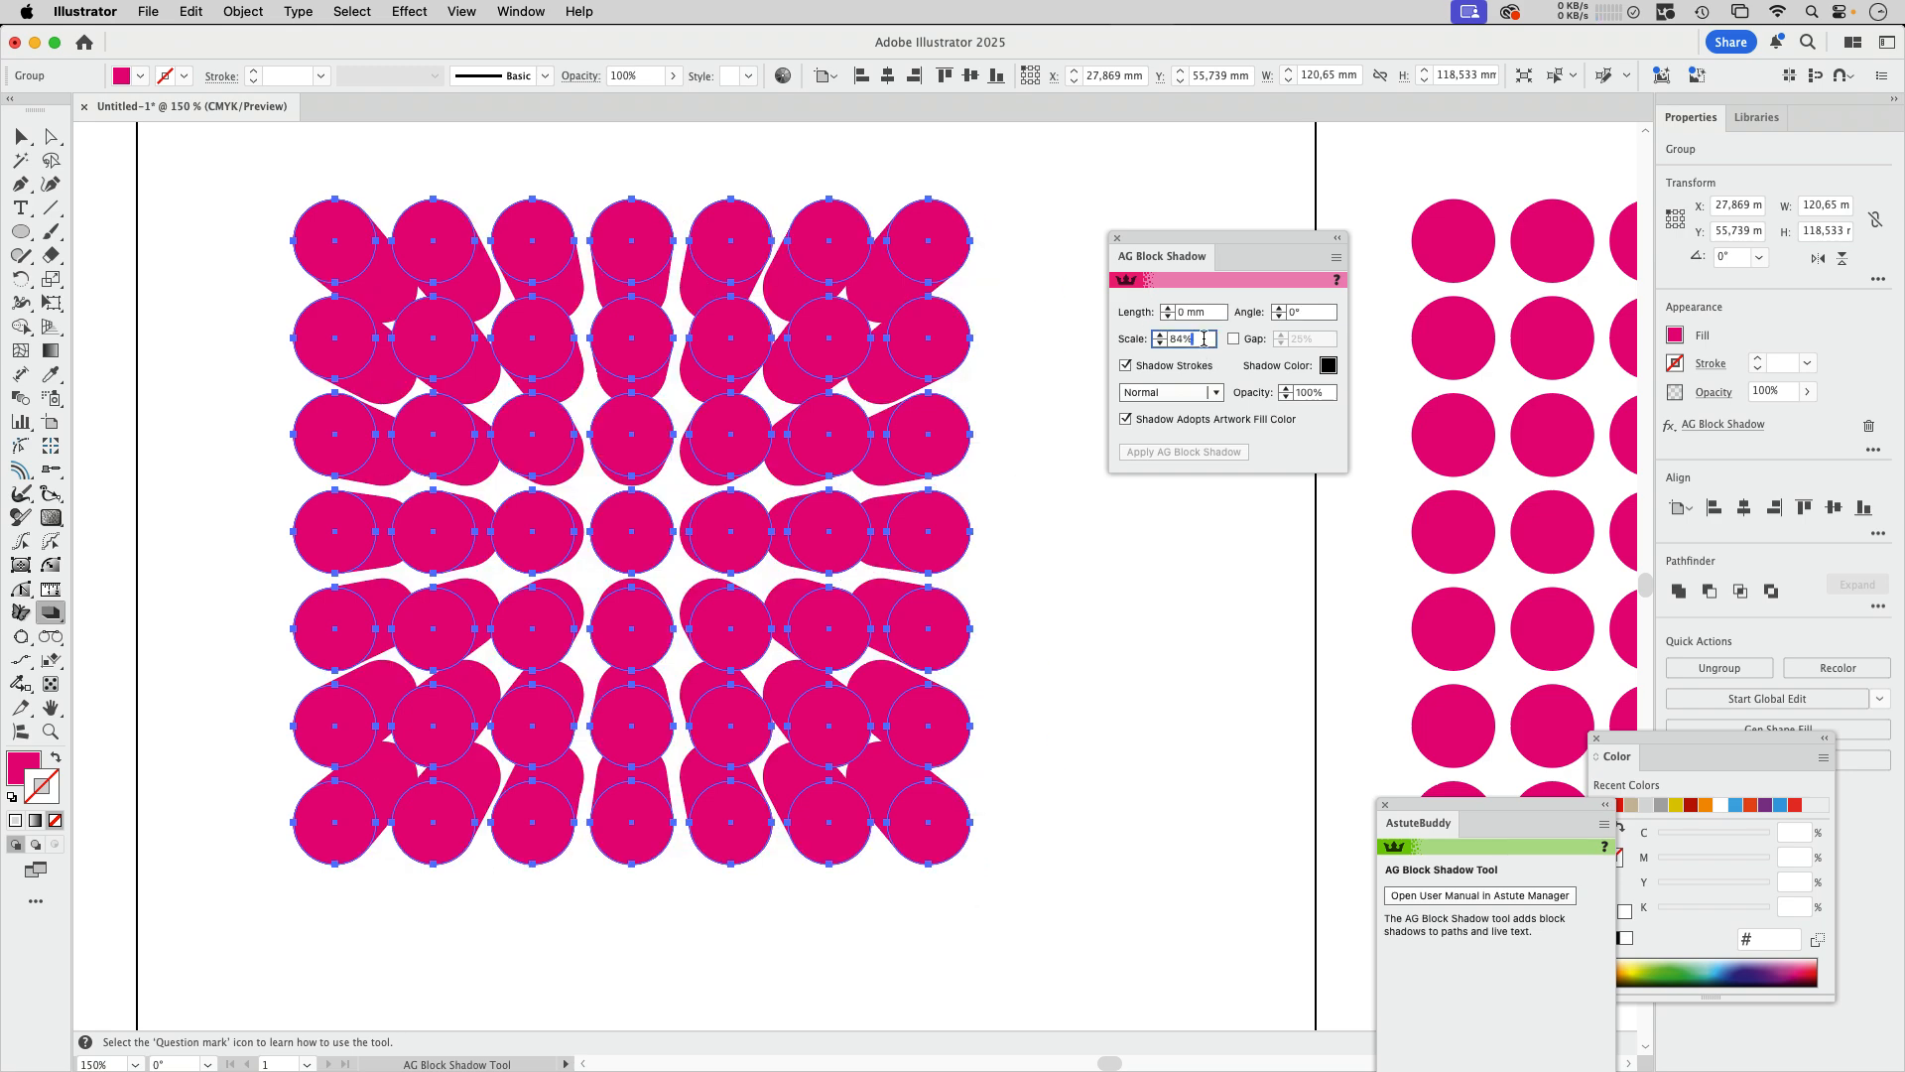
Step: Select the duplicate circle group beside the artboard and start a 3D Extrude & Bevel (Classic) effect on it
{"action": "key", "text": "v"}
{"action": "left_click", "coordinate": [1245, 627]}
{"action": "left_click_drag", "start_coordinate": [1245, 628], "coordinate": [154, 650]}
{"action": "left_click", "coordinate": [867, 462]}
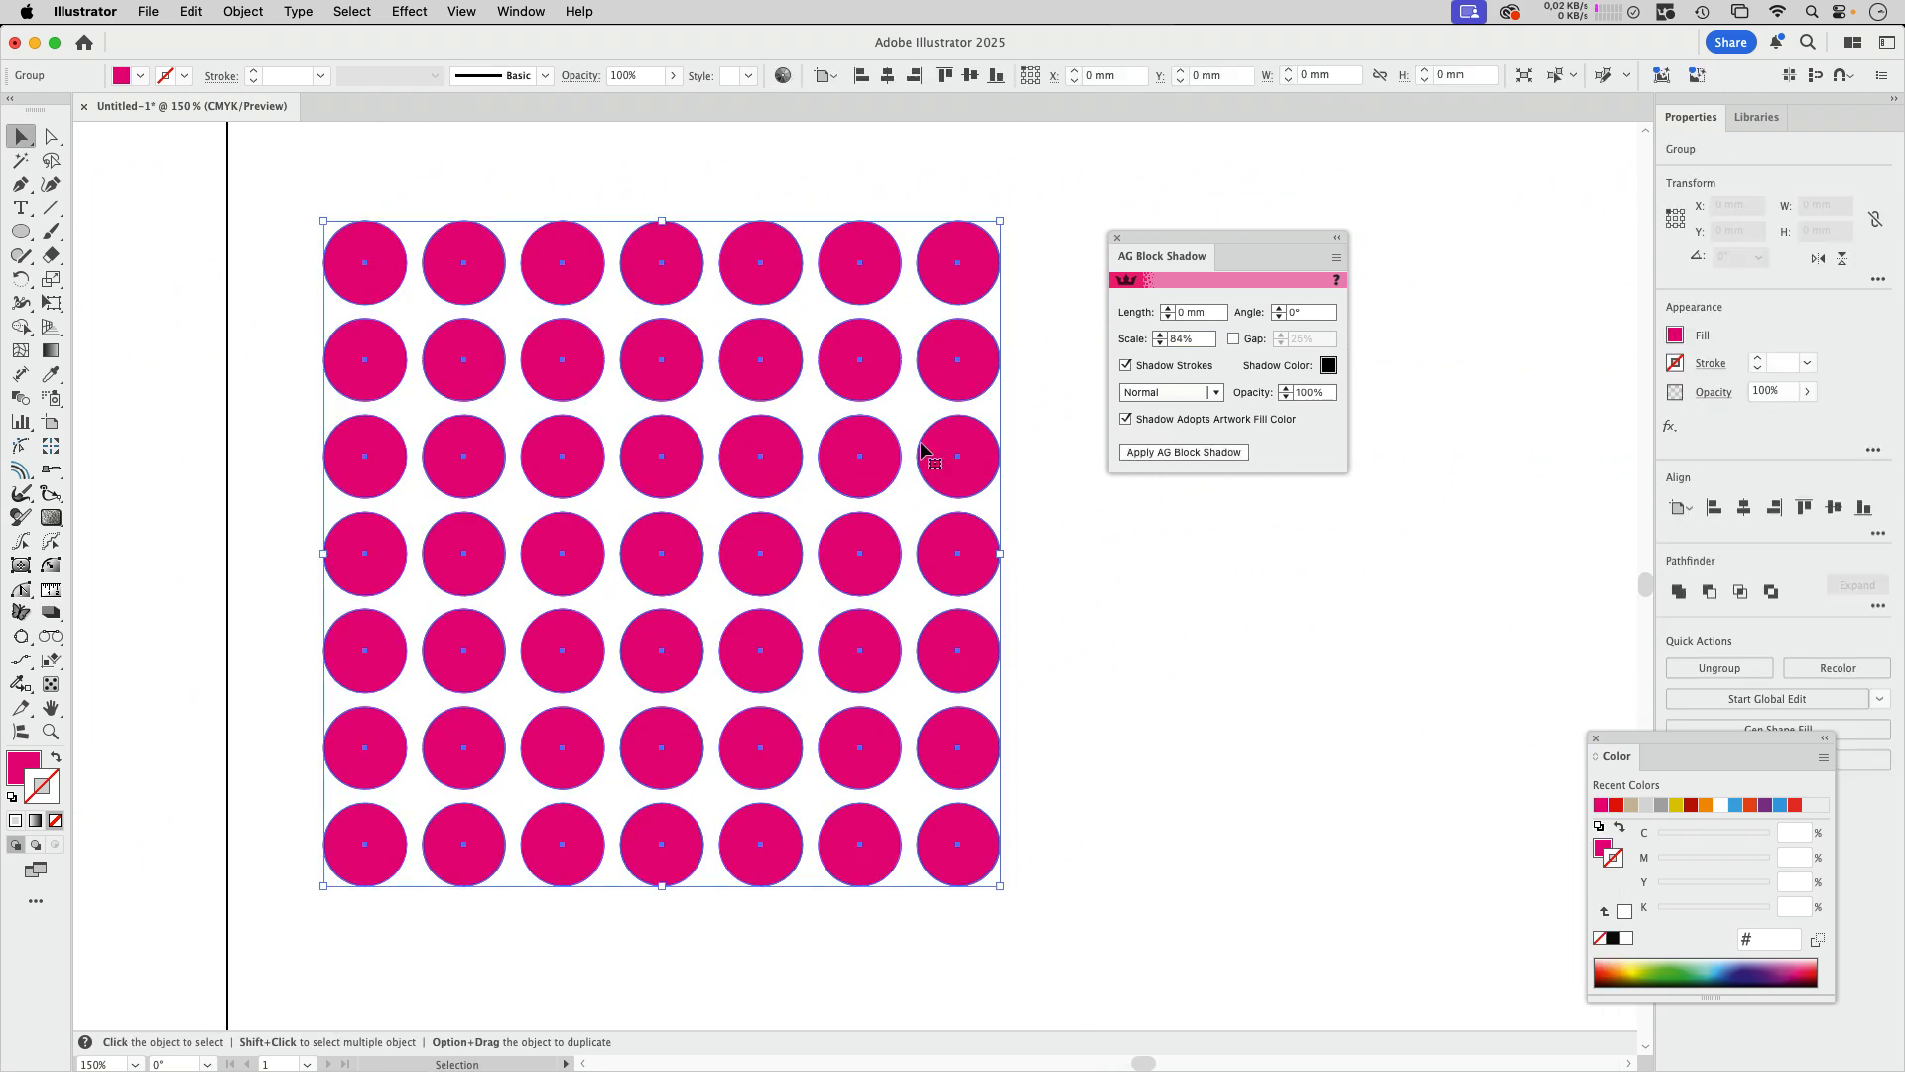
{"action": "left_click", "coordinate": [1115, 241]}
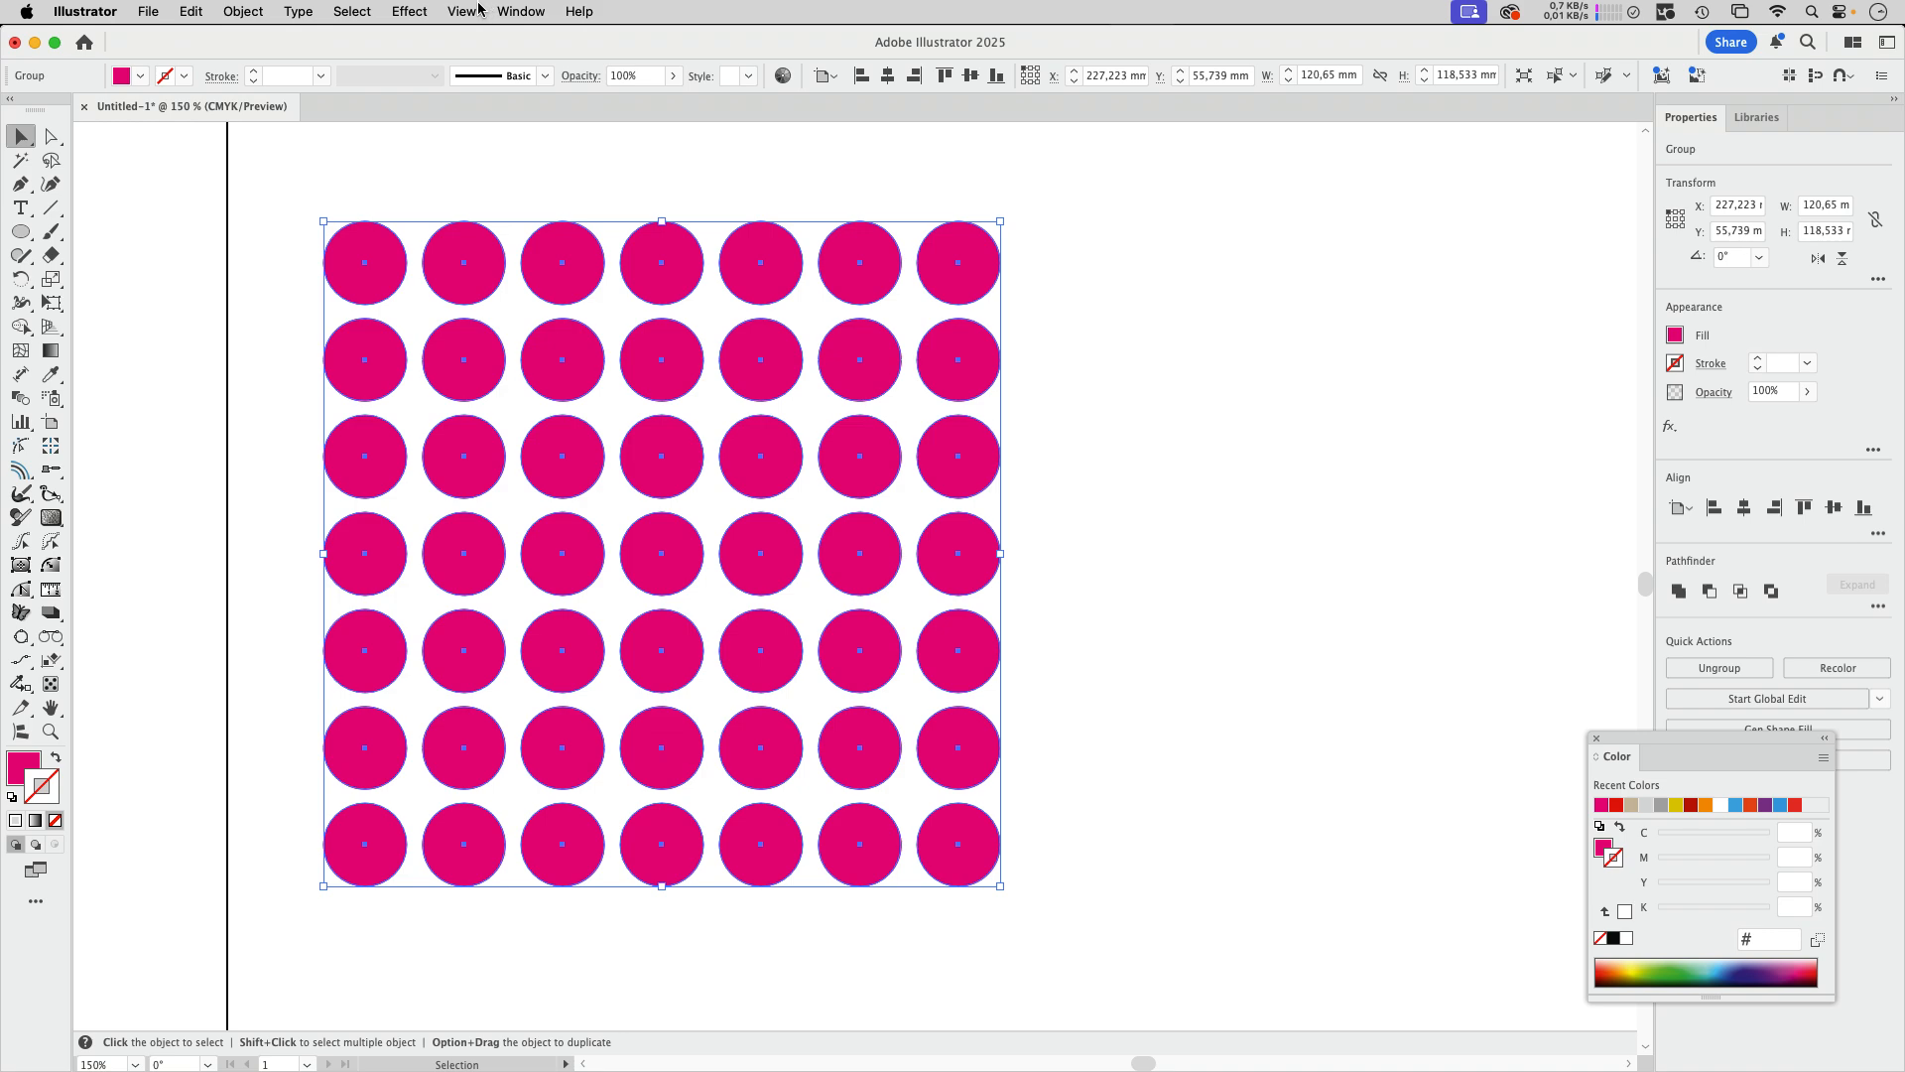
{"action": "left_click", "coordinate": [416, 11]}
{"action": "mouse_move", "coordinate": [458, 159]}
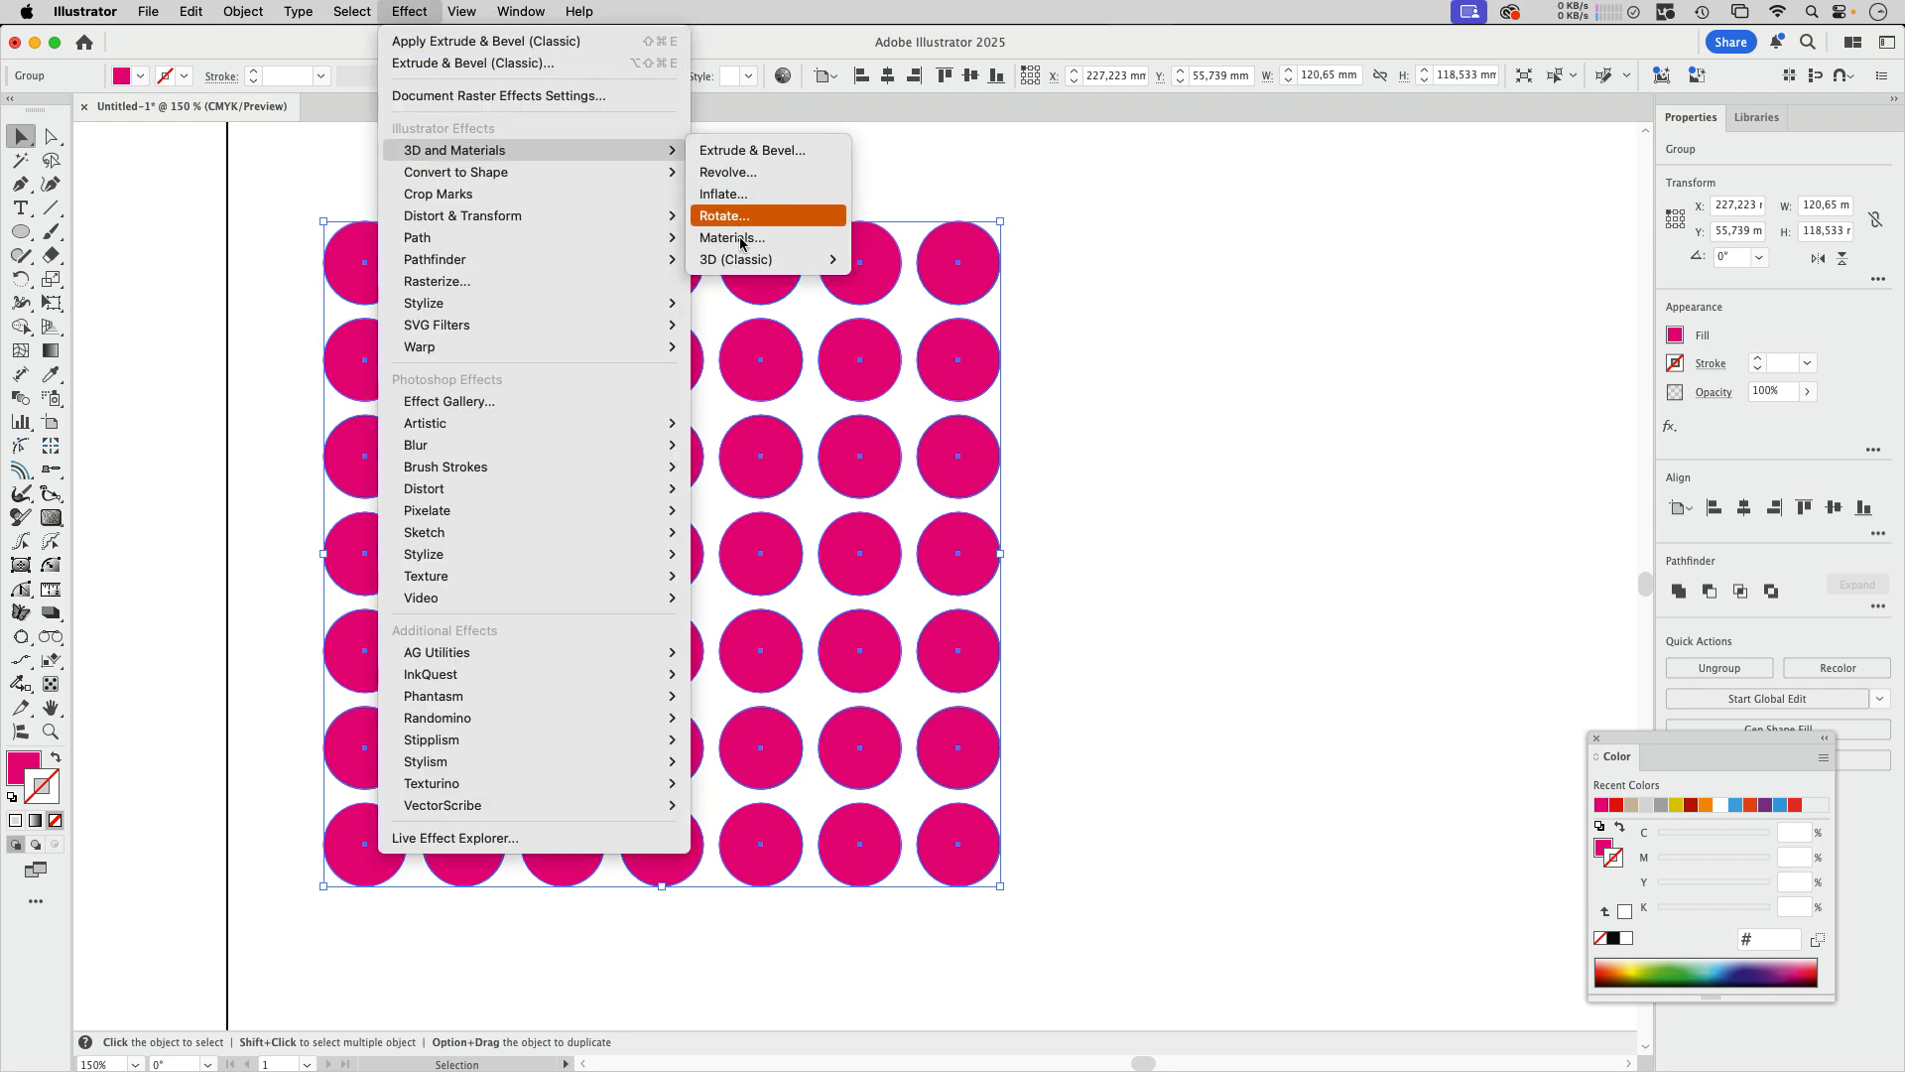
{"action": "mouse_move", "coordinate": [744, 262]}
{"action": "left_click", "coordinate": [940, 259]}
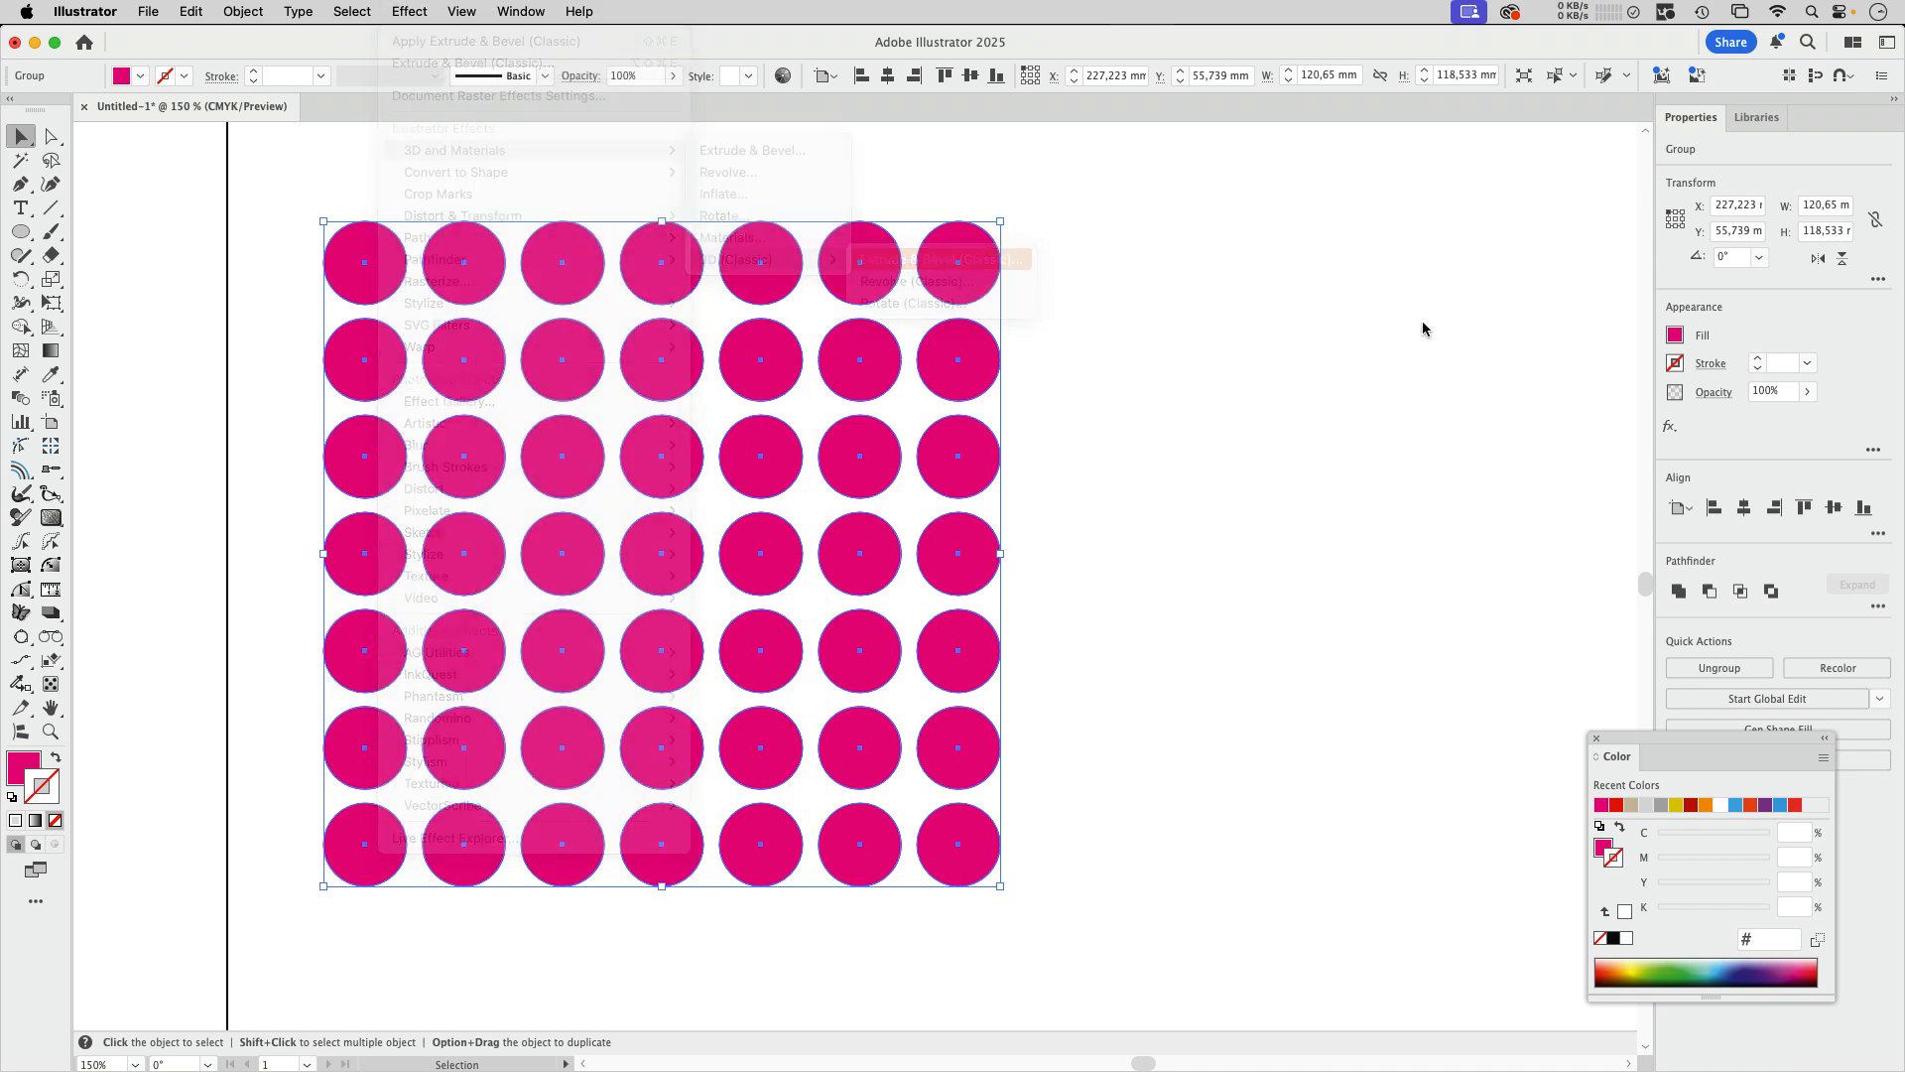
Step: Set the extrusion's position to Front and its perspective to 75°
{"action": "left_click", "coordinate": [1246, 284]}
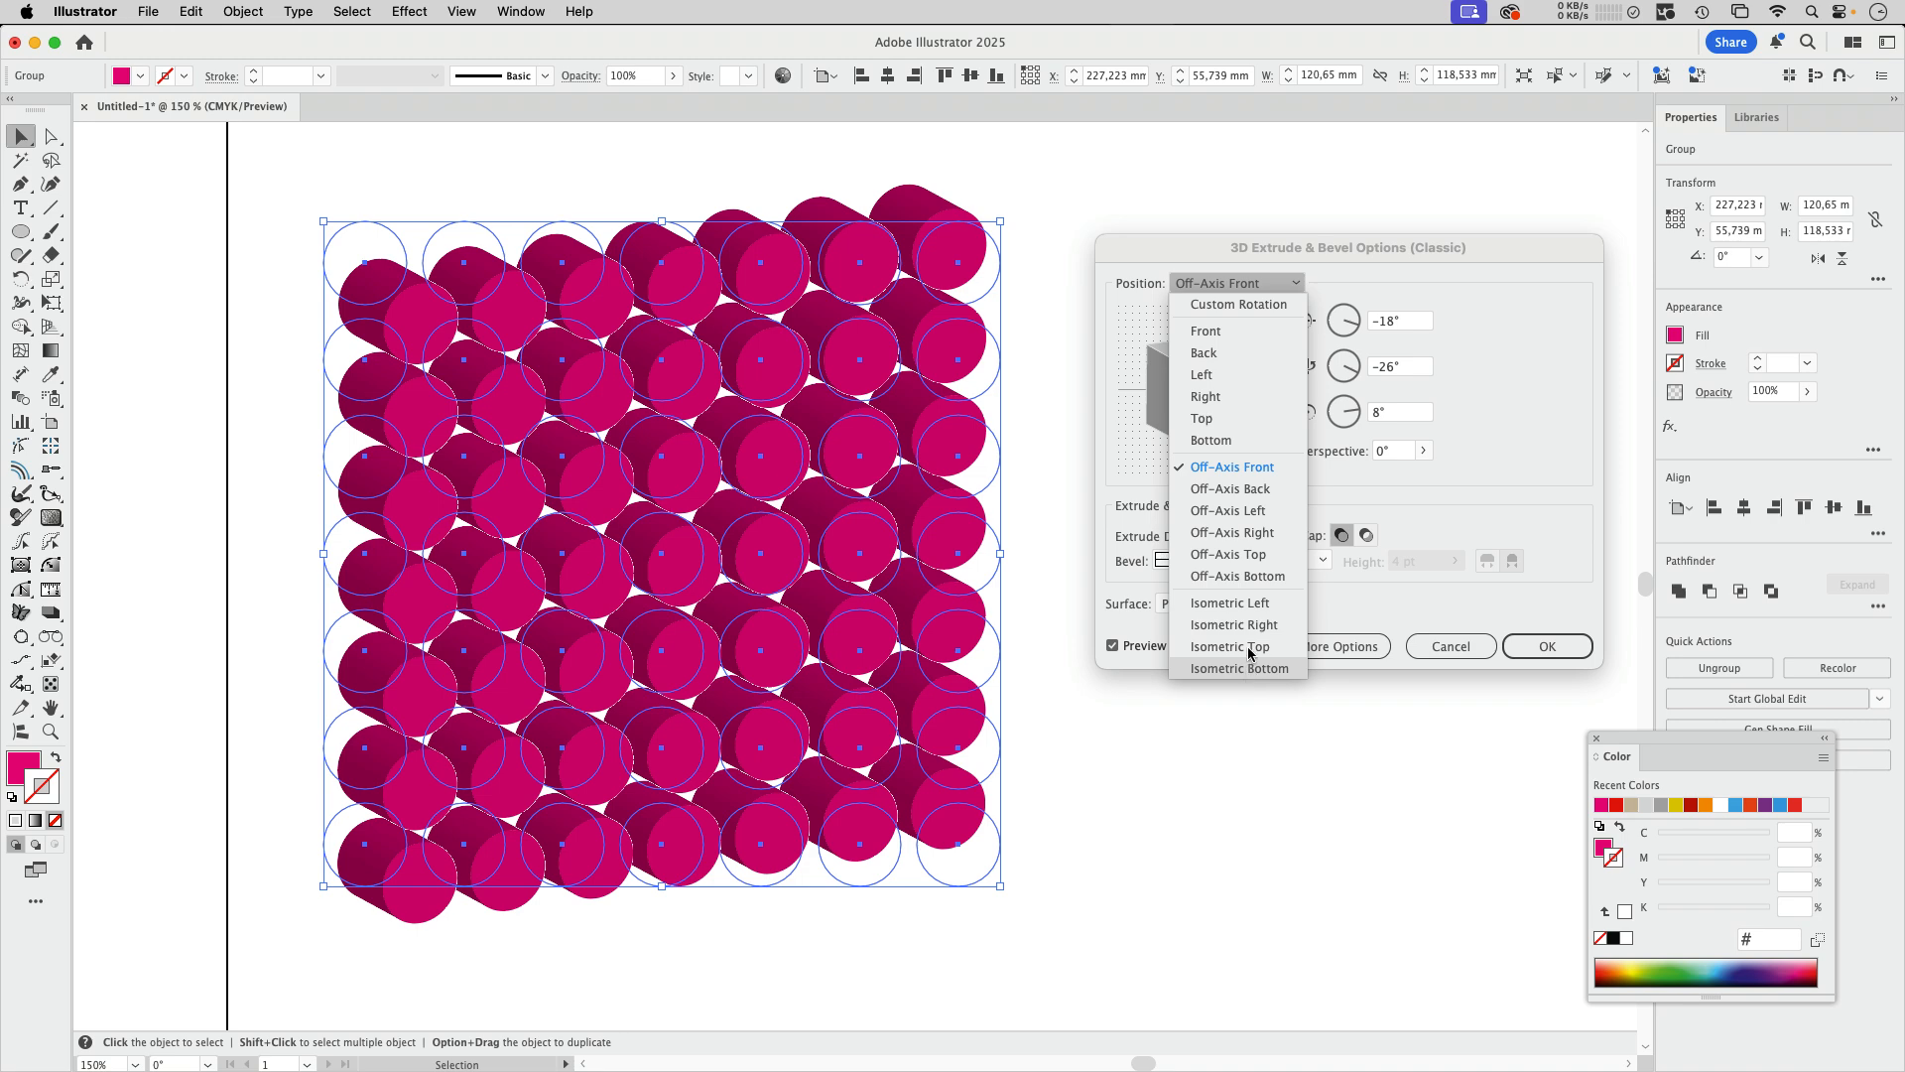
{"action": "left_click", "coordinate": [1205, 331]}
{"action": "left_click", "coordinate": [1279, 535]}
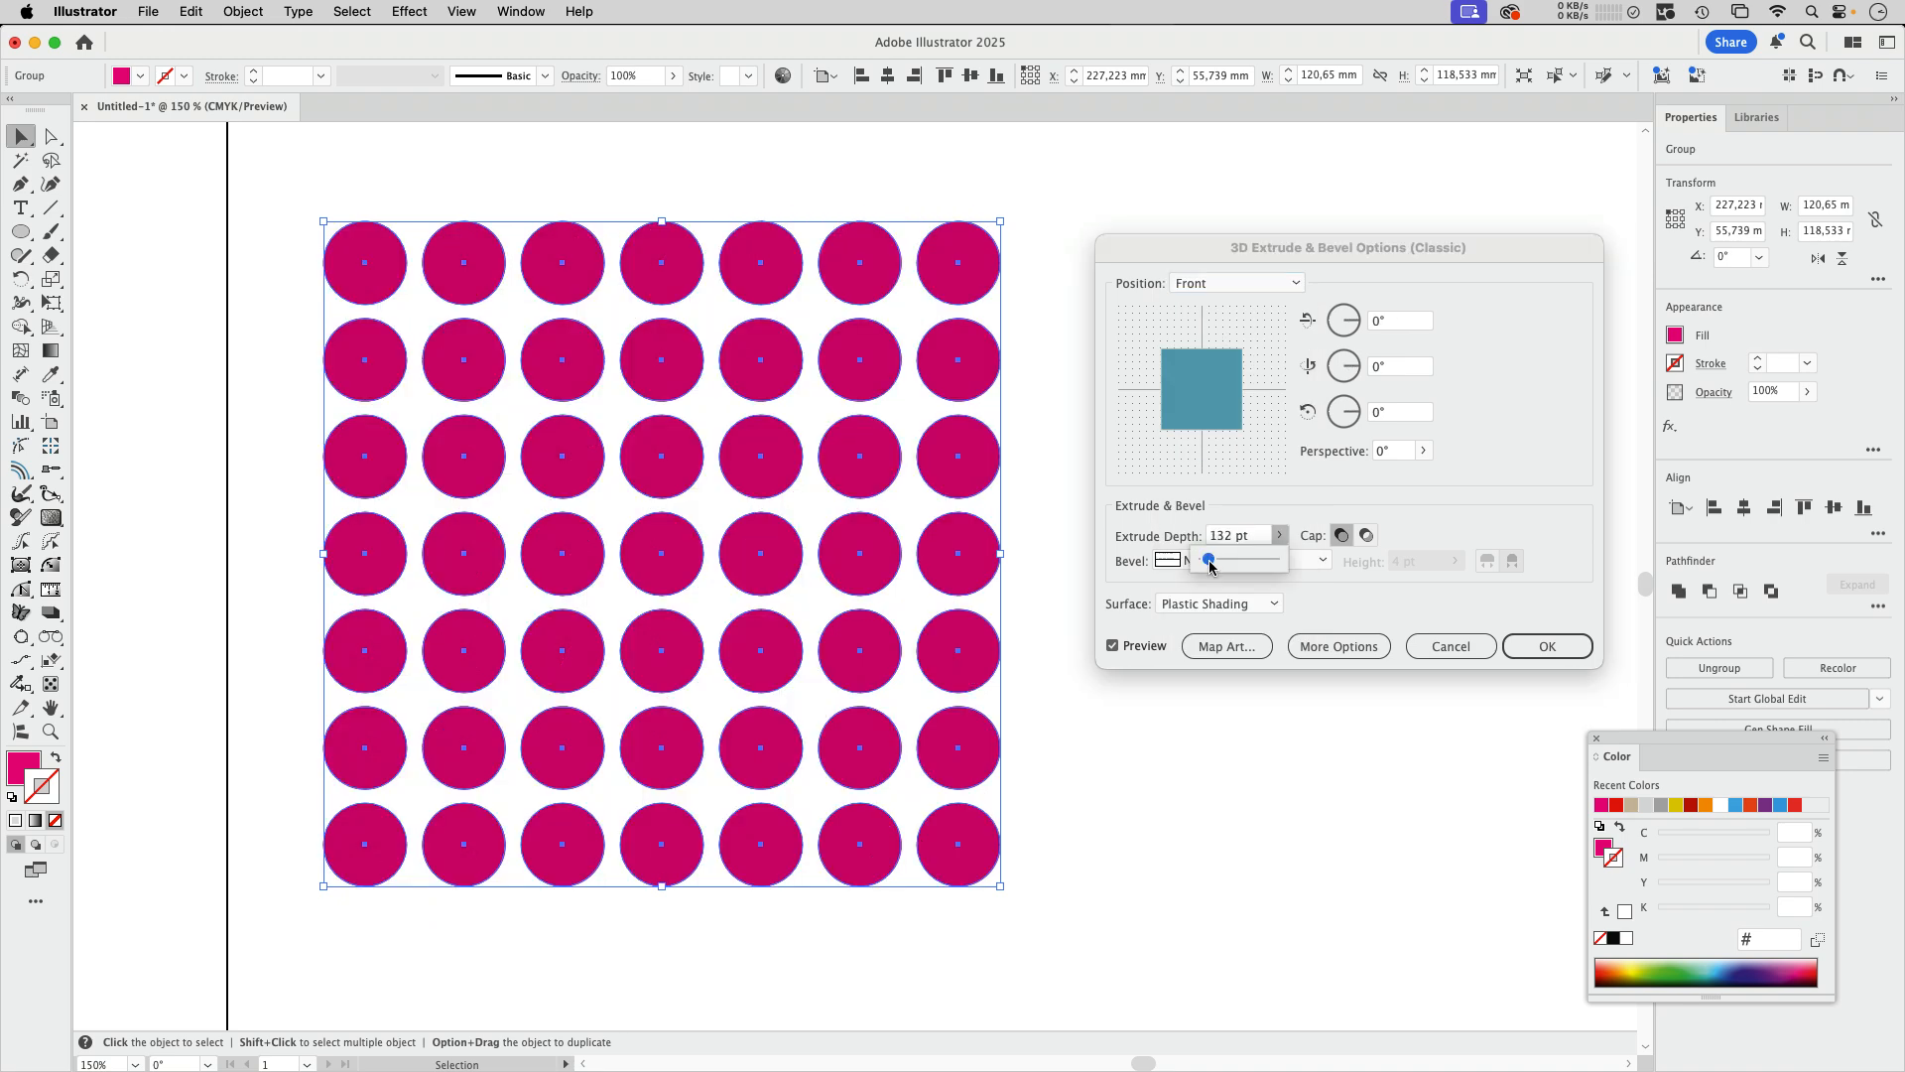
{"action": "left_click", "coordinate": [1444, 488]}
{"action": "left_click", "coordinate": [1422, 452]}
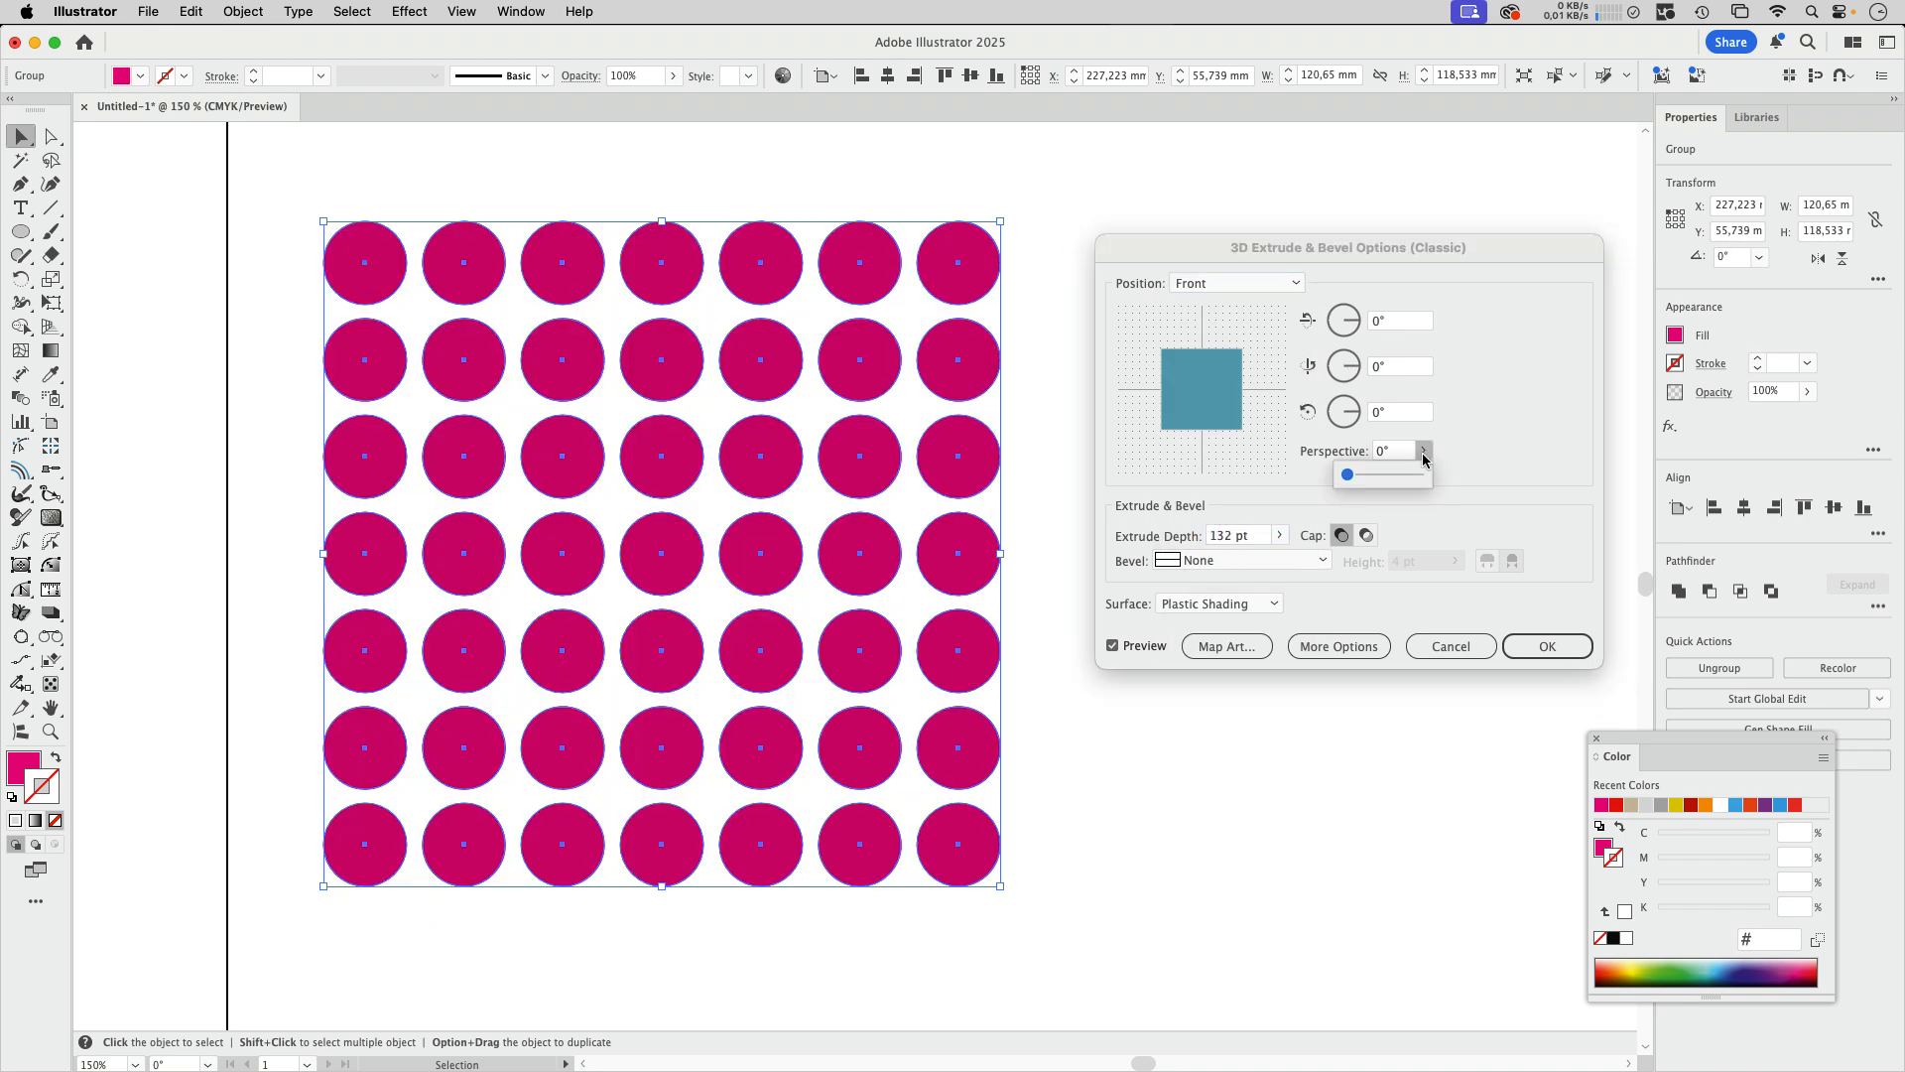
{"action": "left_click_drag", "start_coordinate": [1360, 481], "coordinate": [1382, 477]}
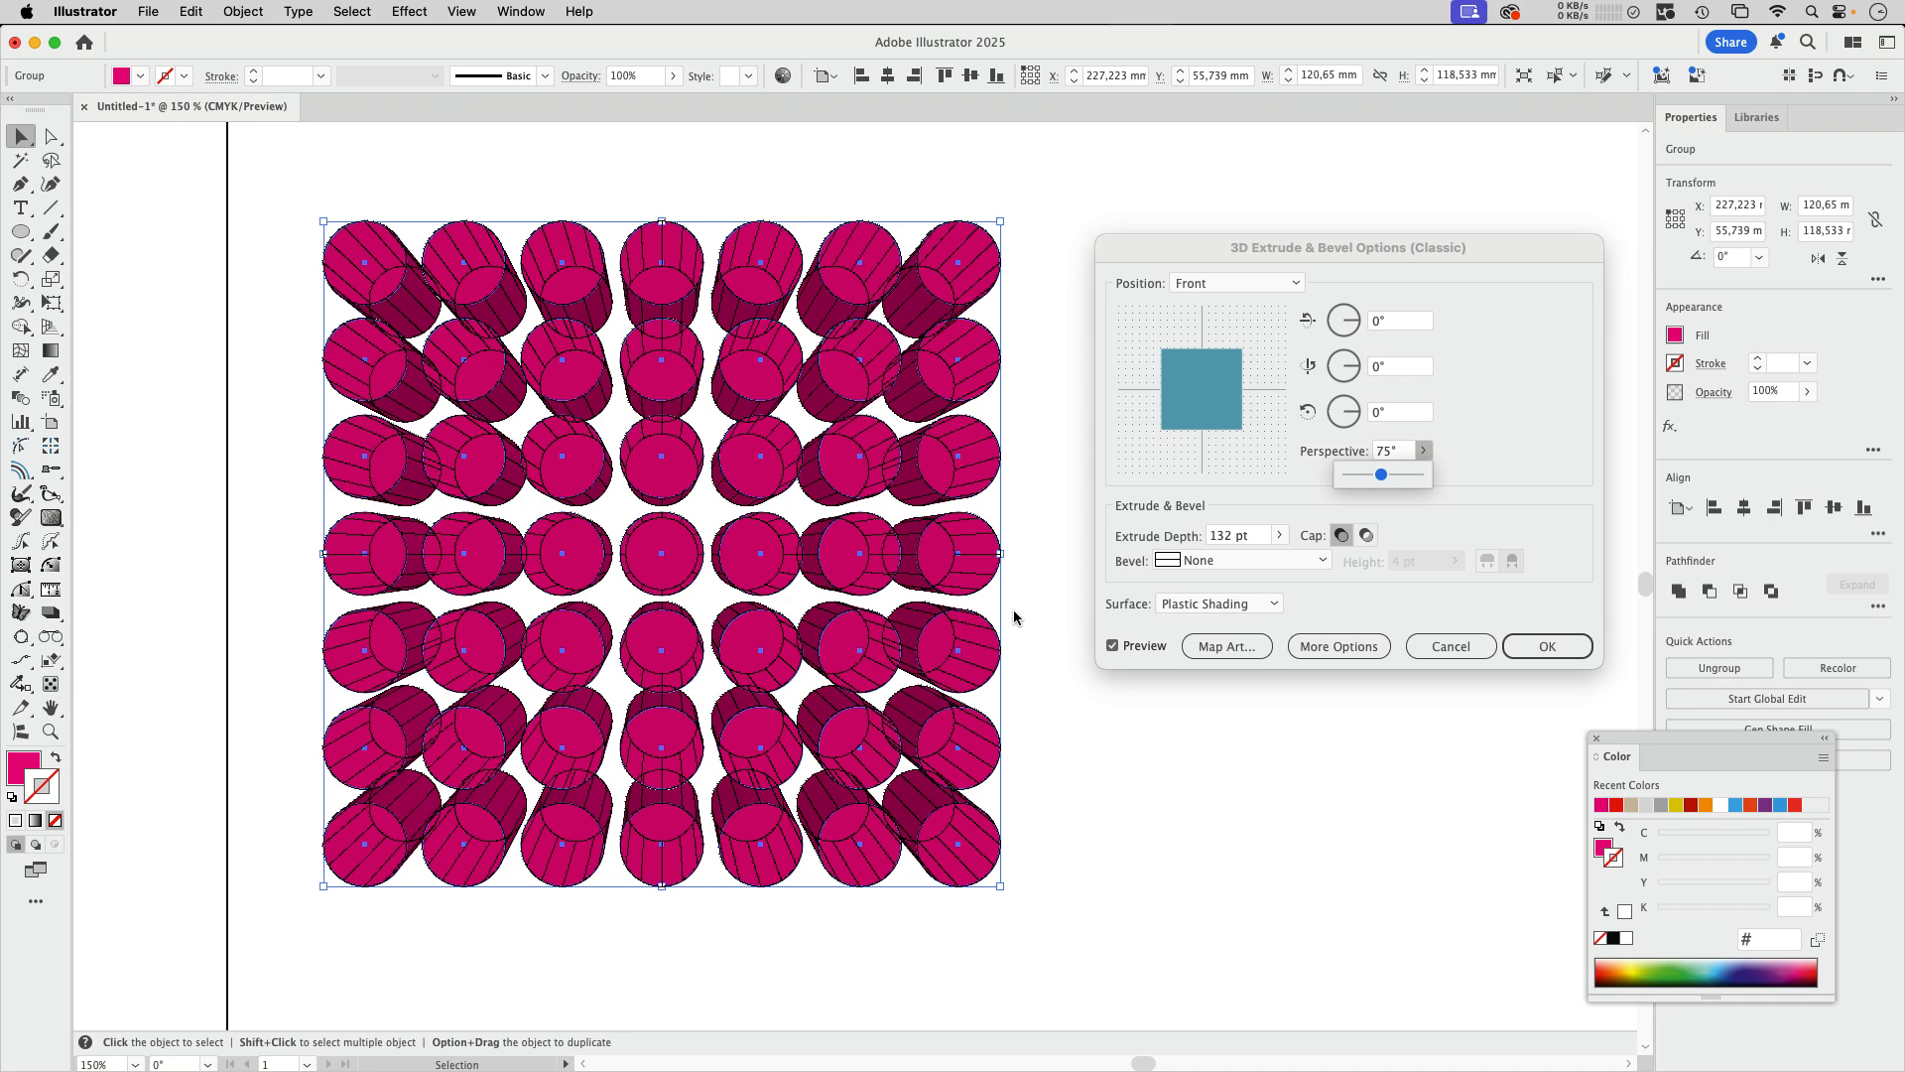
Step: Set the extrusion's surface to No Shading and apply the effect
{"action": "left_click", "coordinate": [1273, 606]}
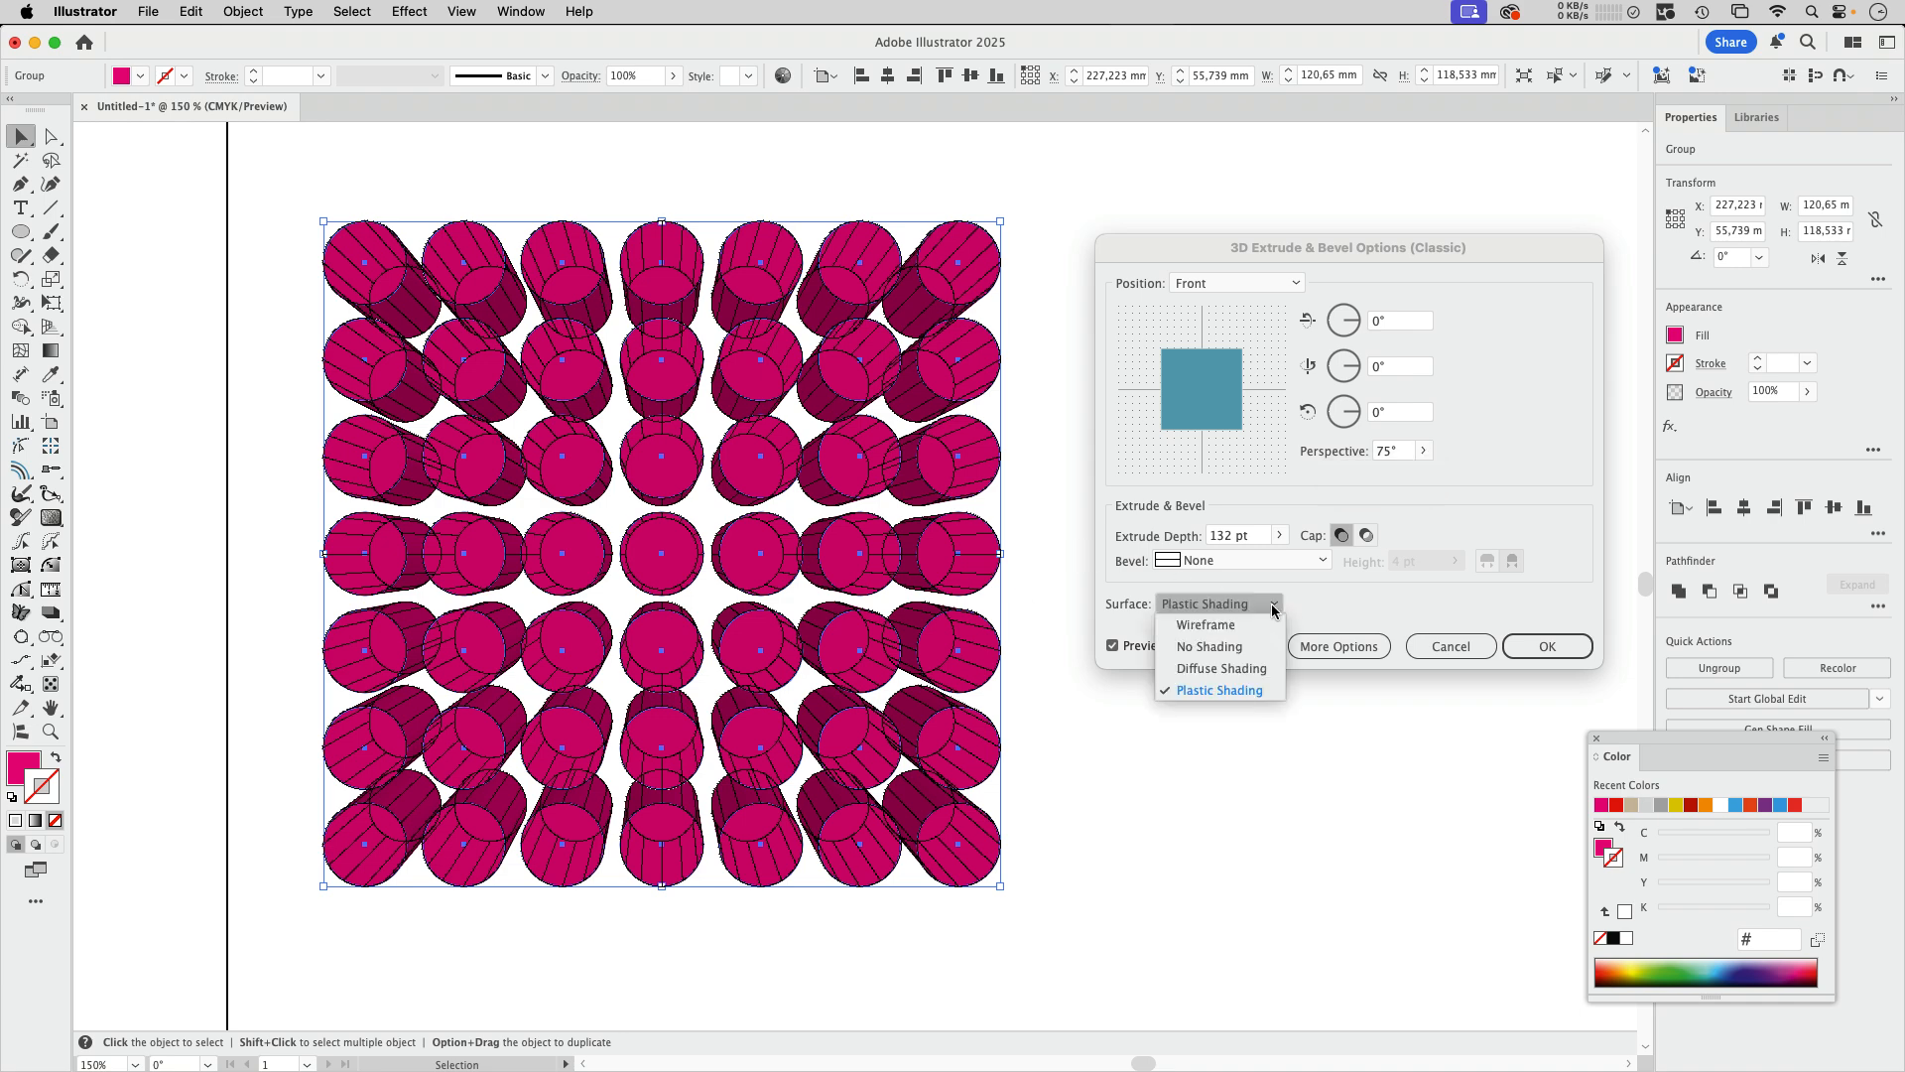
{"action": "left_click", "coordinate": [1222, 647]}
{"action": "left_click", "coordinate": [1547, 645]}
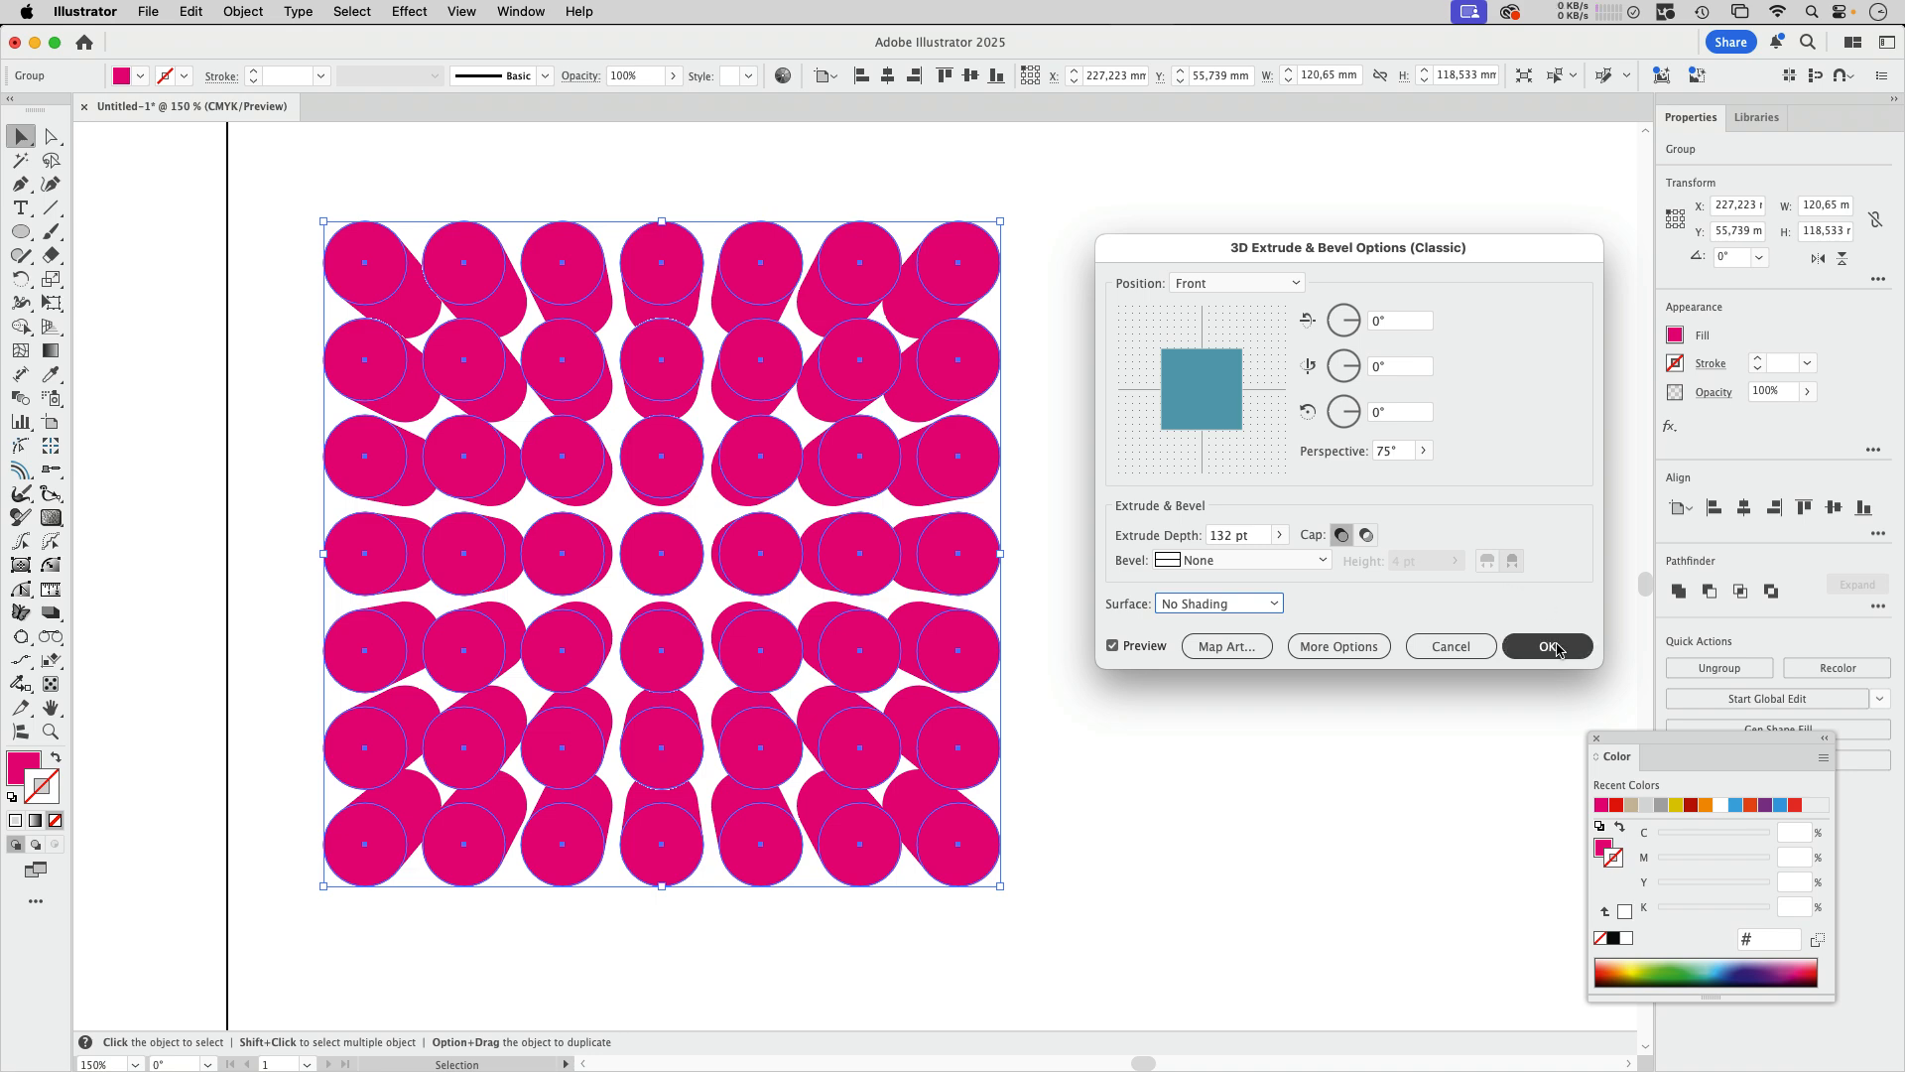
Step: Expand the appearance of the extruded circle group and deselect it
{"action": "left_click", "coordinate": [243, 12]}
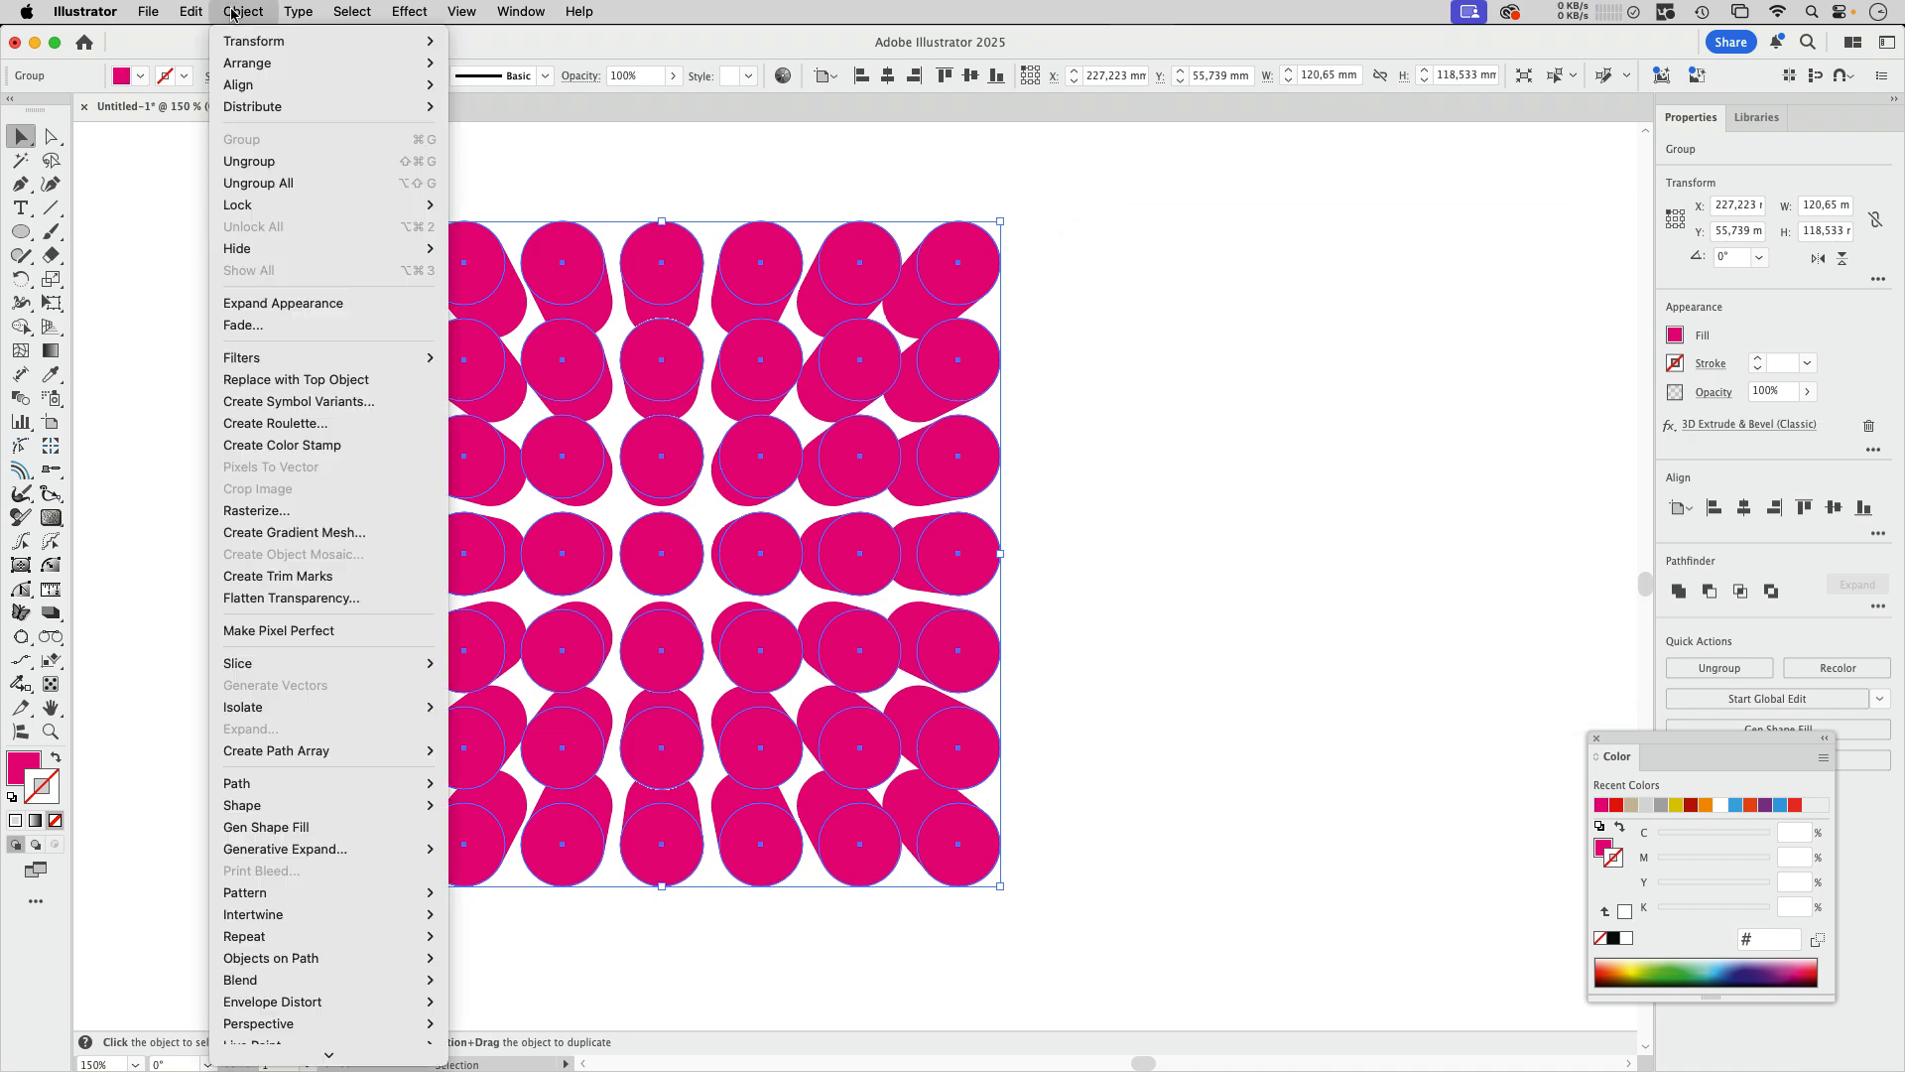
{"action": "left_click", "coordinate": [307, 304]}
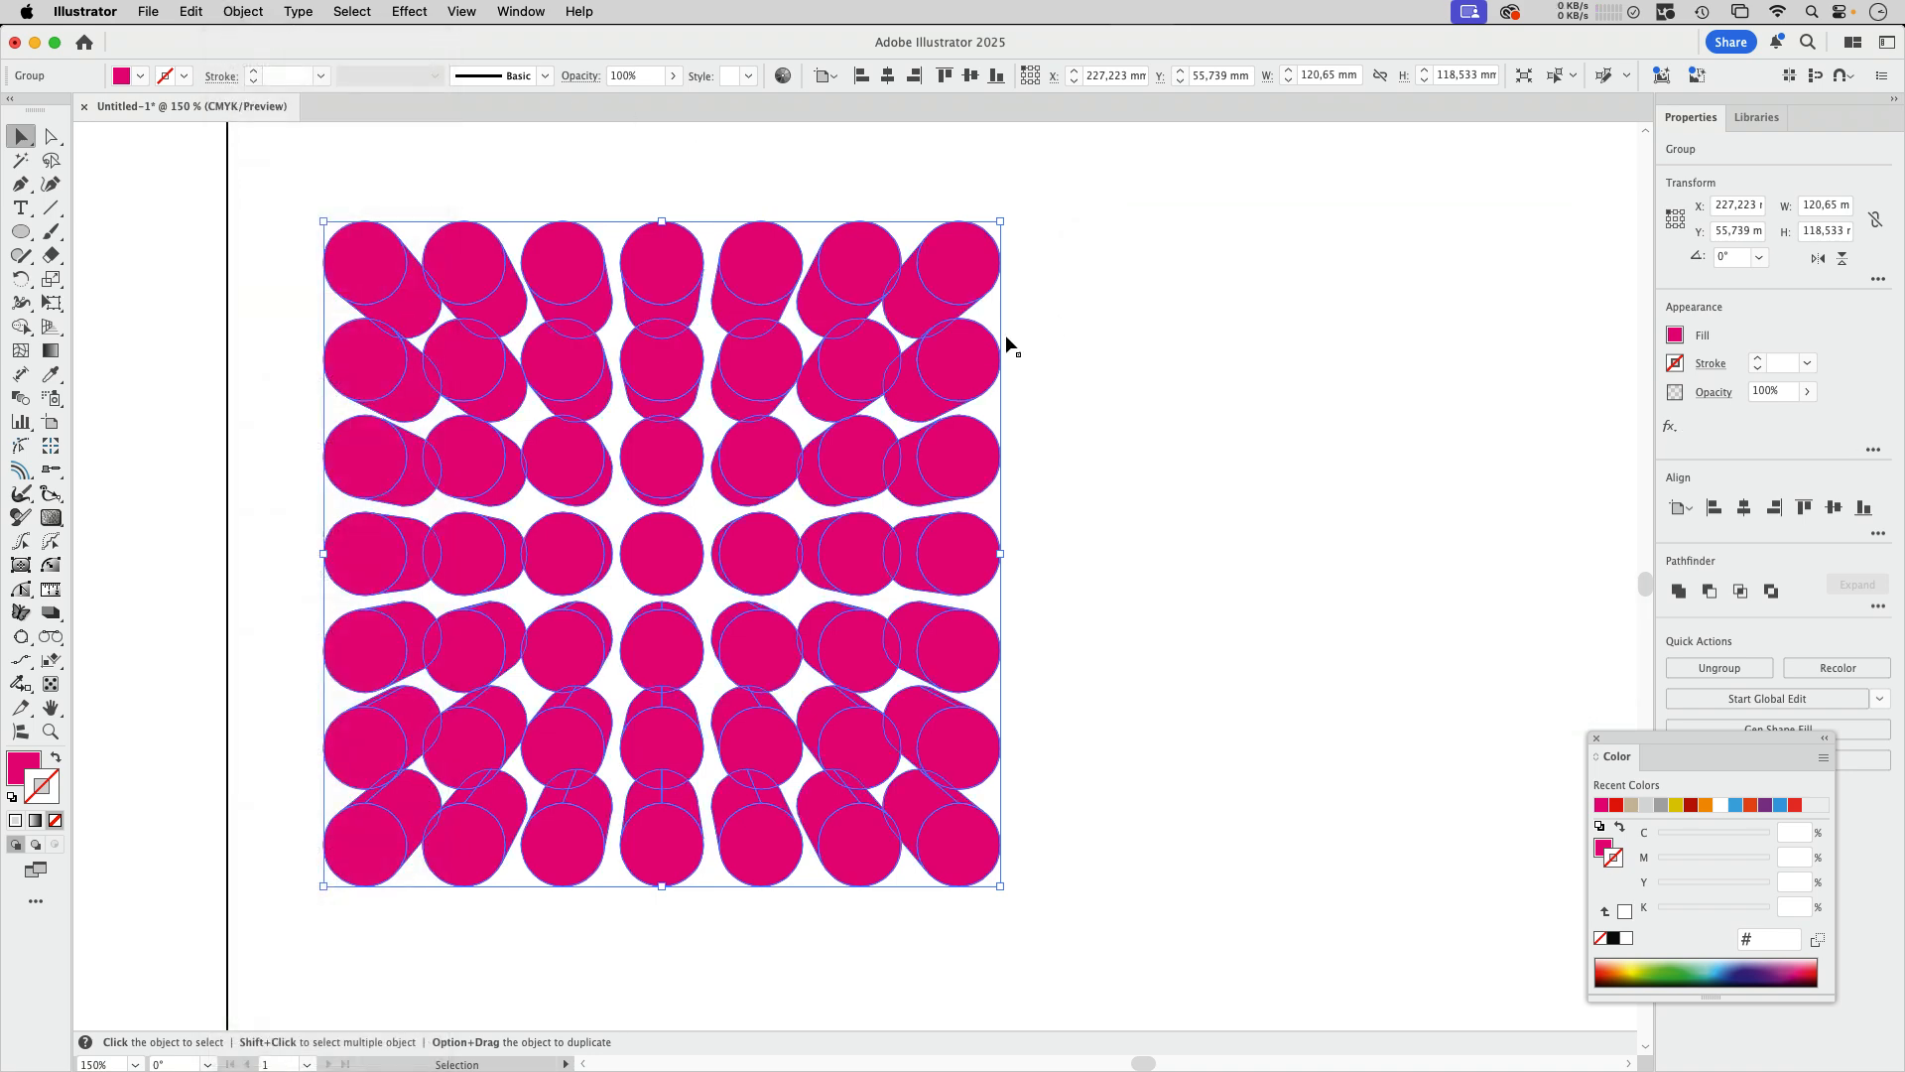
{"action": "left_click", "coordinate": [1145, 358]}
{"action": "left_click", "coordinate": [913, 392]}
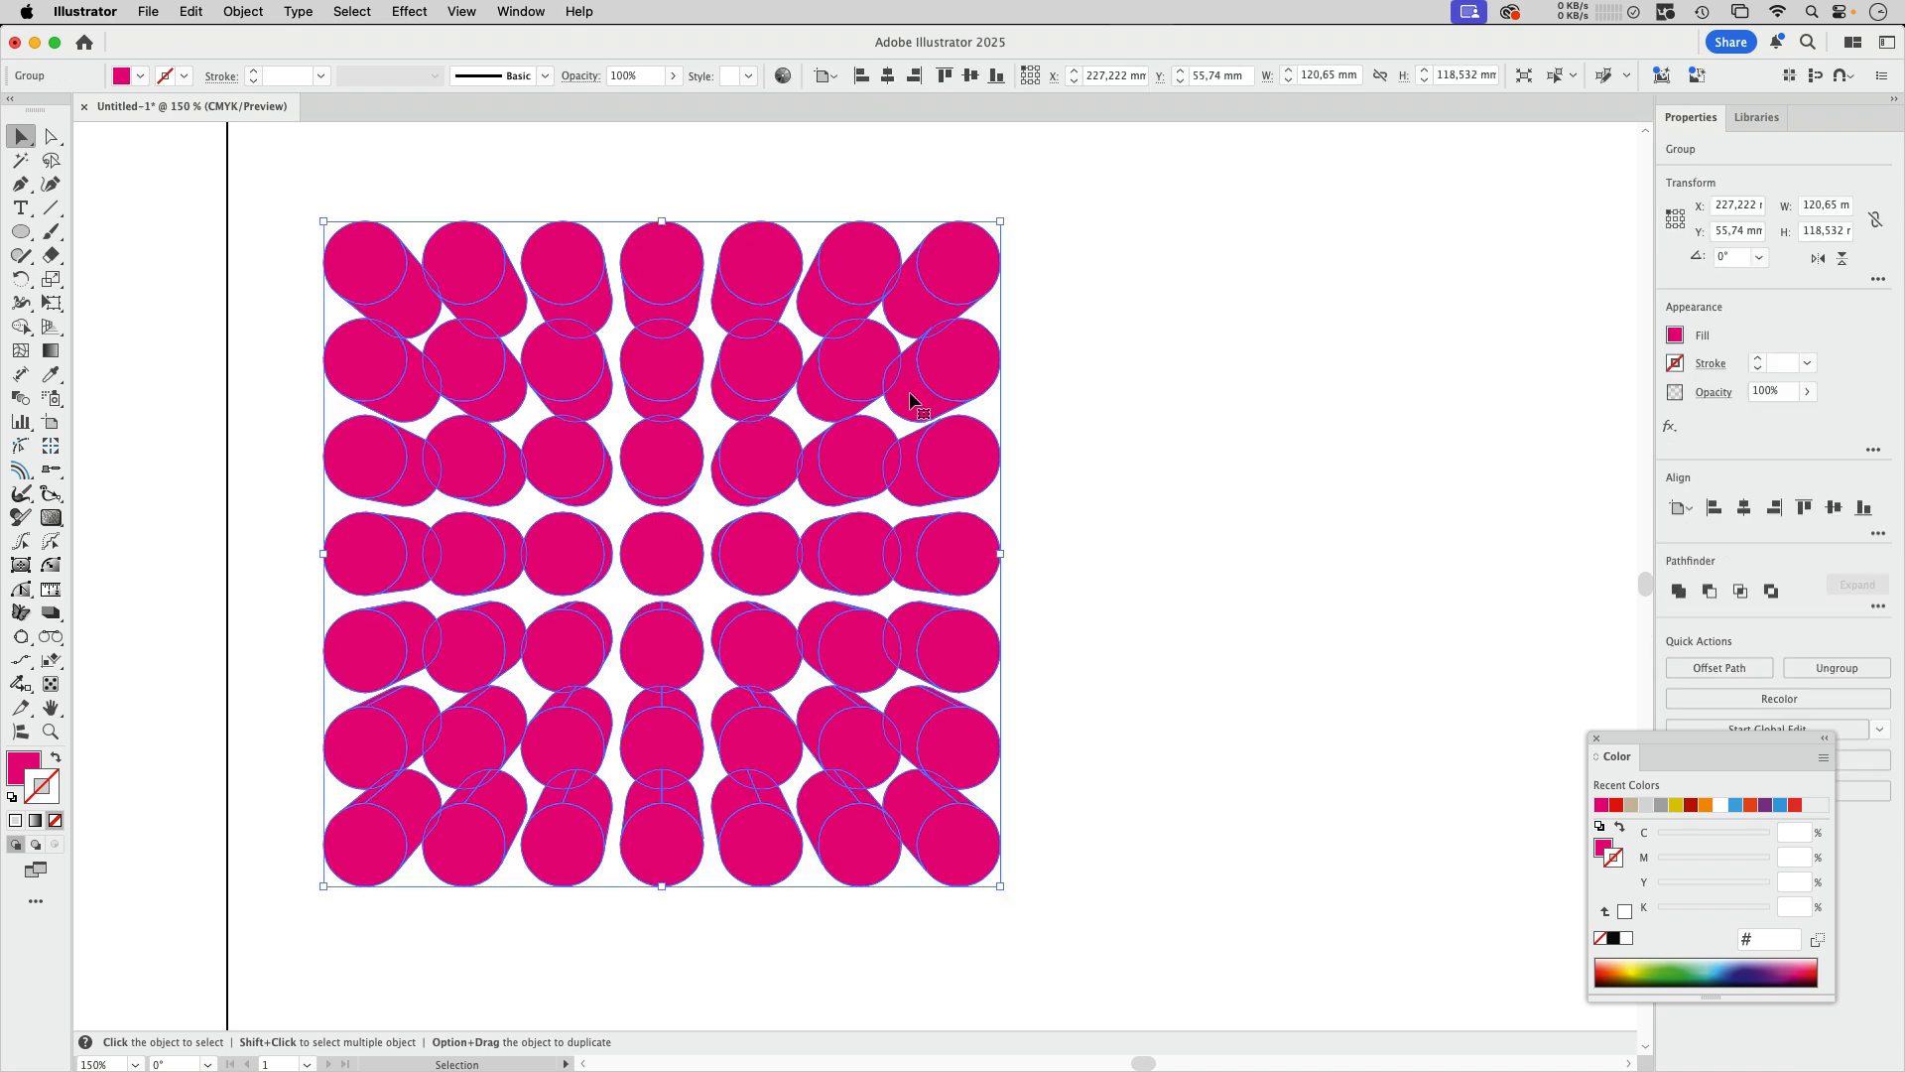
{"action": "left_click", "coordinate": [1050, 332]}
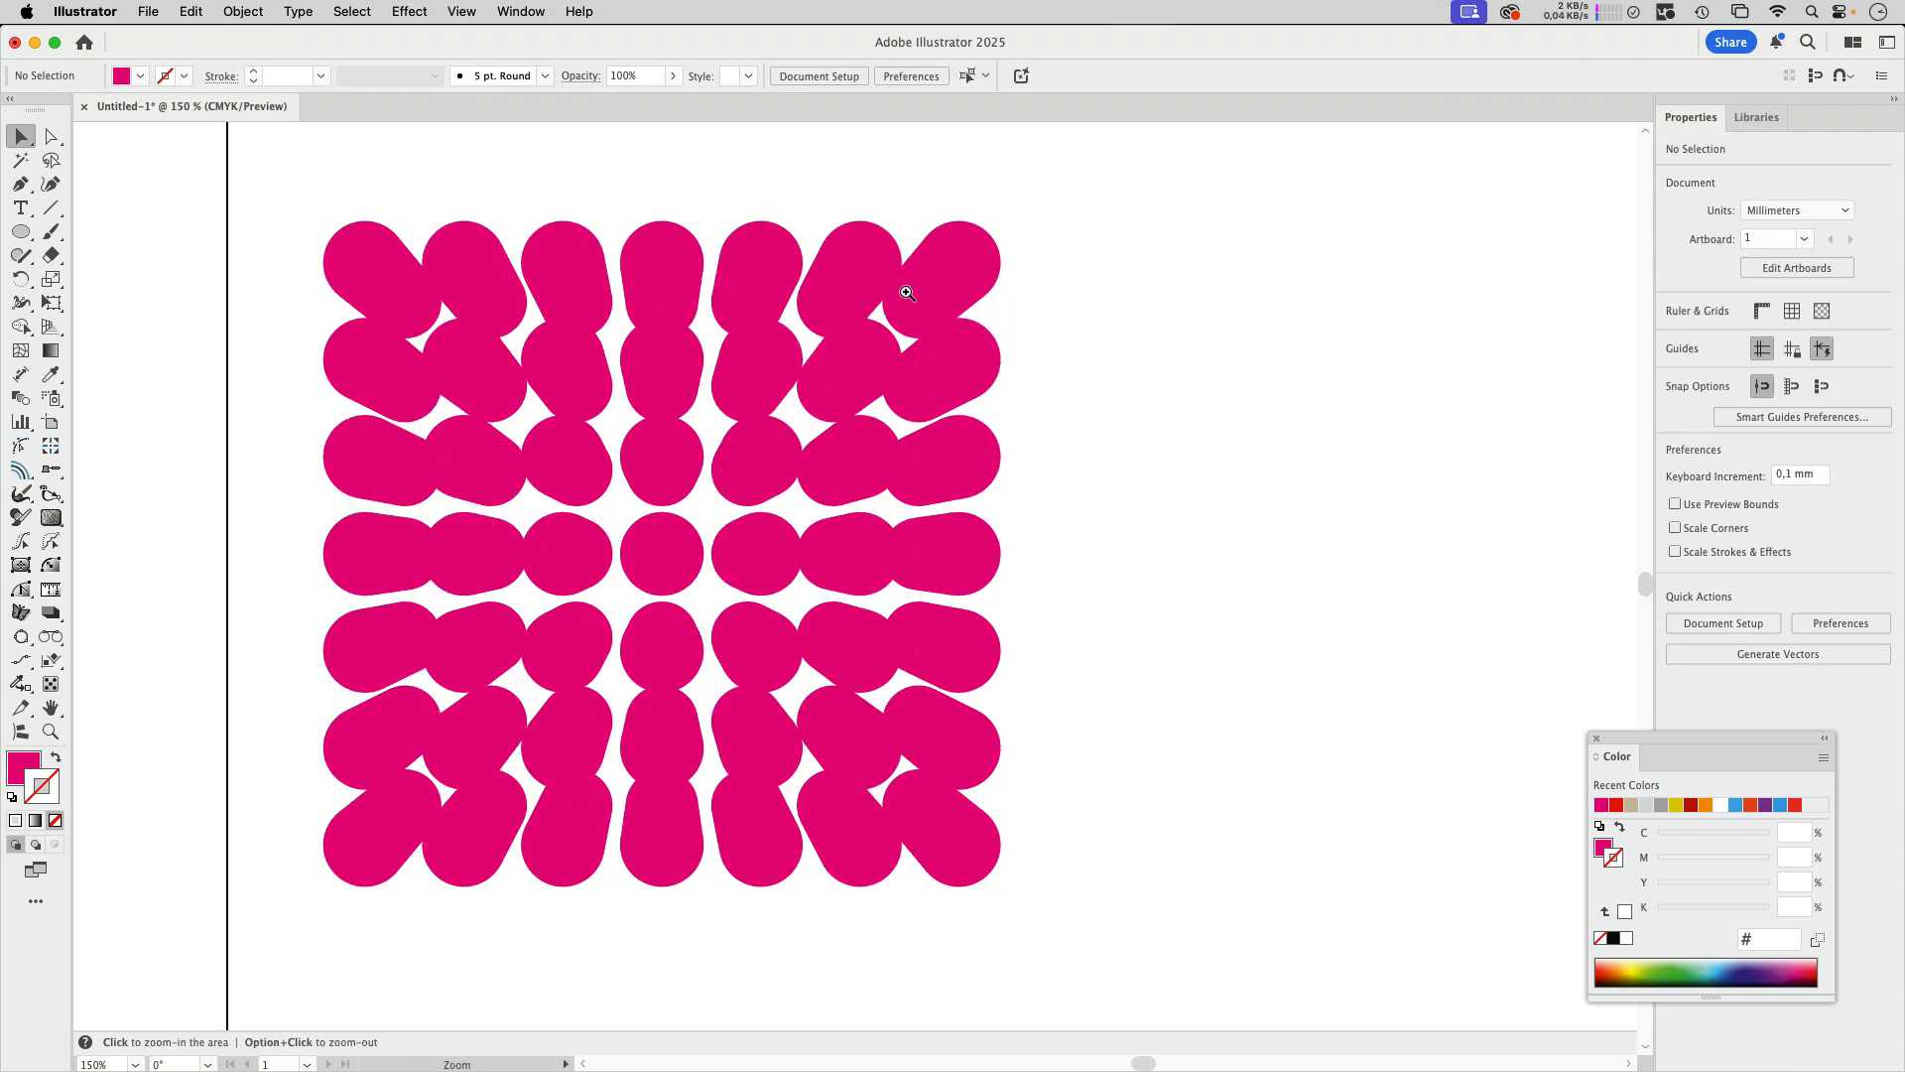
{"action": "scroll", "coordinate": [897, 294], "scroll_direction": "up", "scroll_amount": 5}
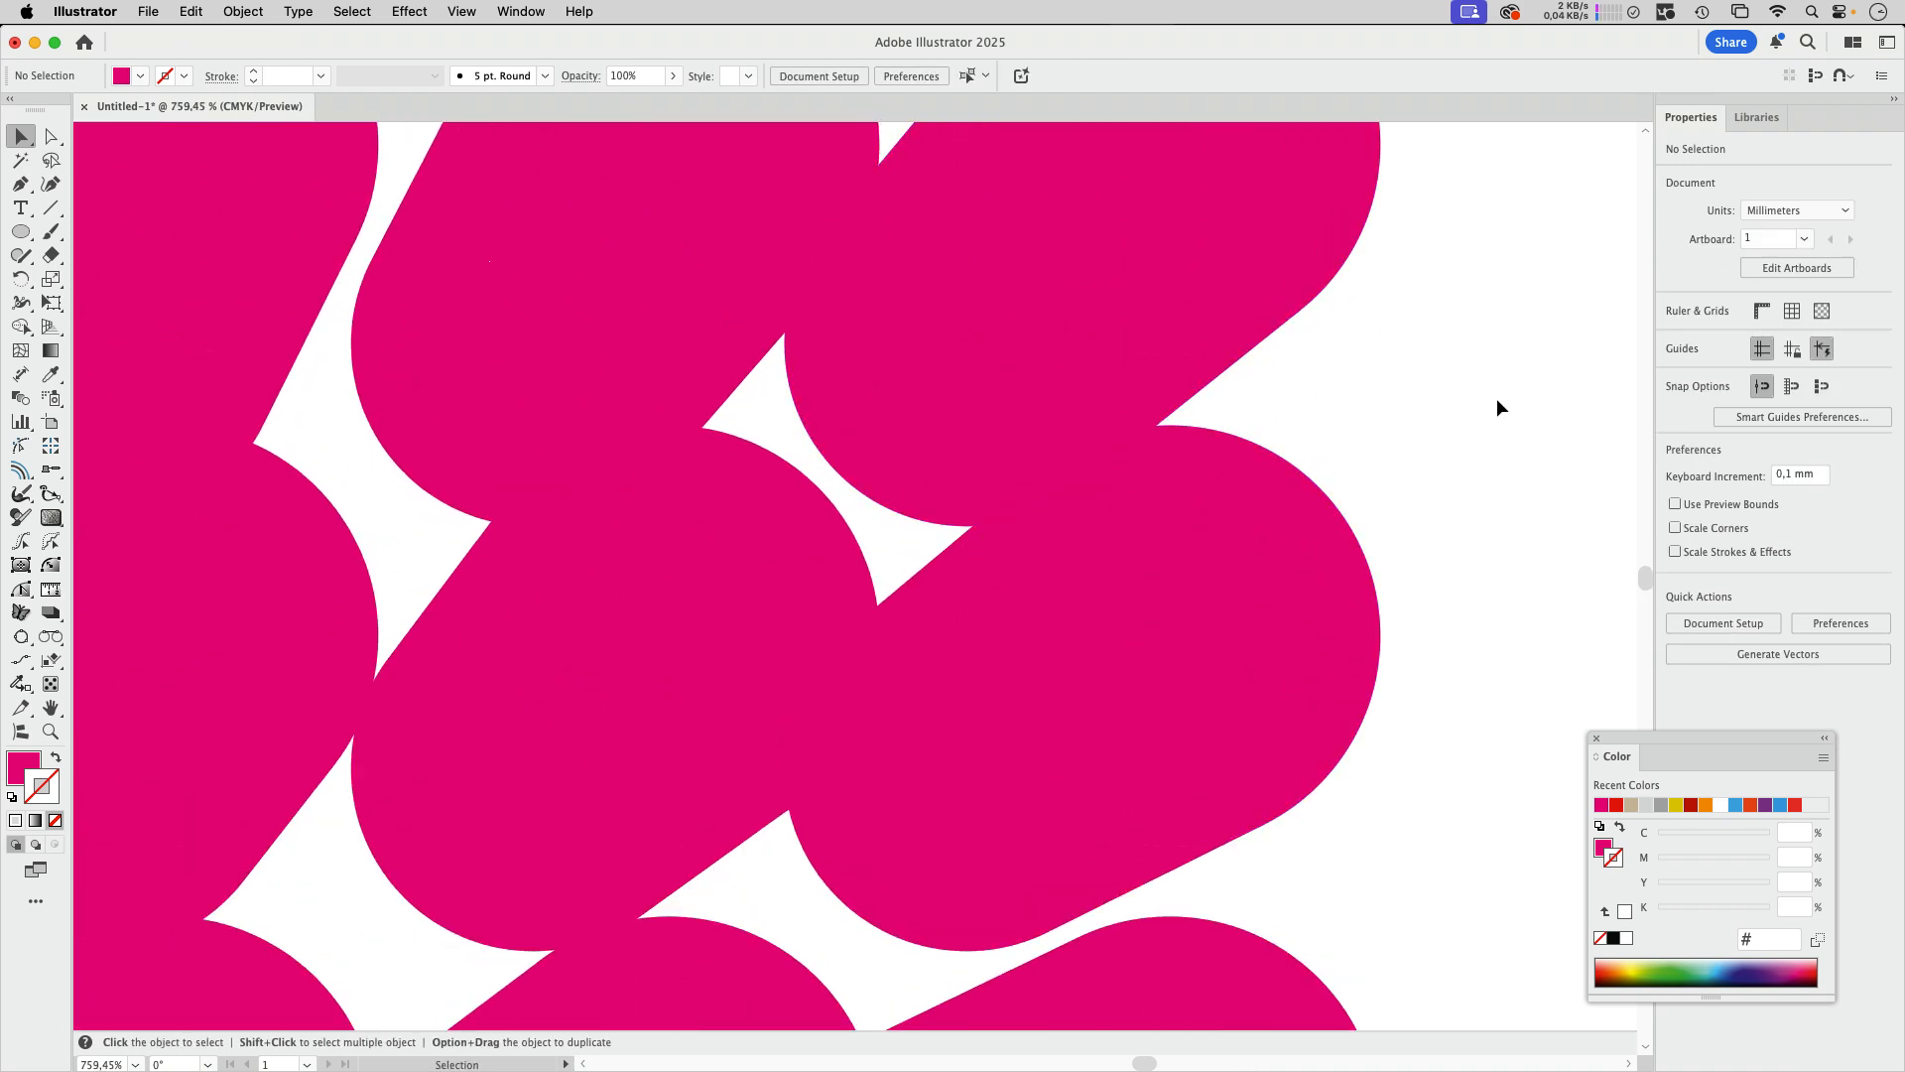
Step: Expand the appearance of the block-shadow circle group on the artboard and deselect it
{"action": "scroll", "coordinate": [1110, 421], "scroll_direction": "down", "scroll_amount": 5}
{"action": "scroll", "coordinate": [1110, 421], "scroll_direction": "down", "scroll_amount": 2}
{"action": "left_click", "coordinate": [533, 504]}
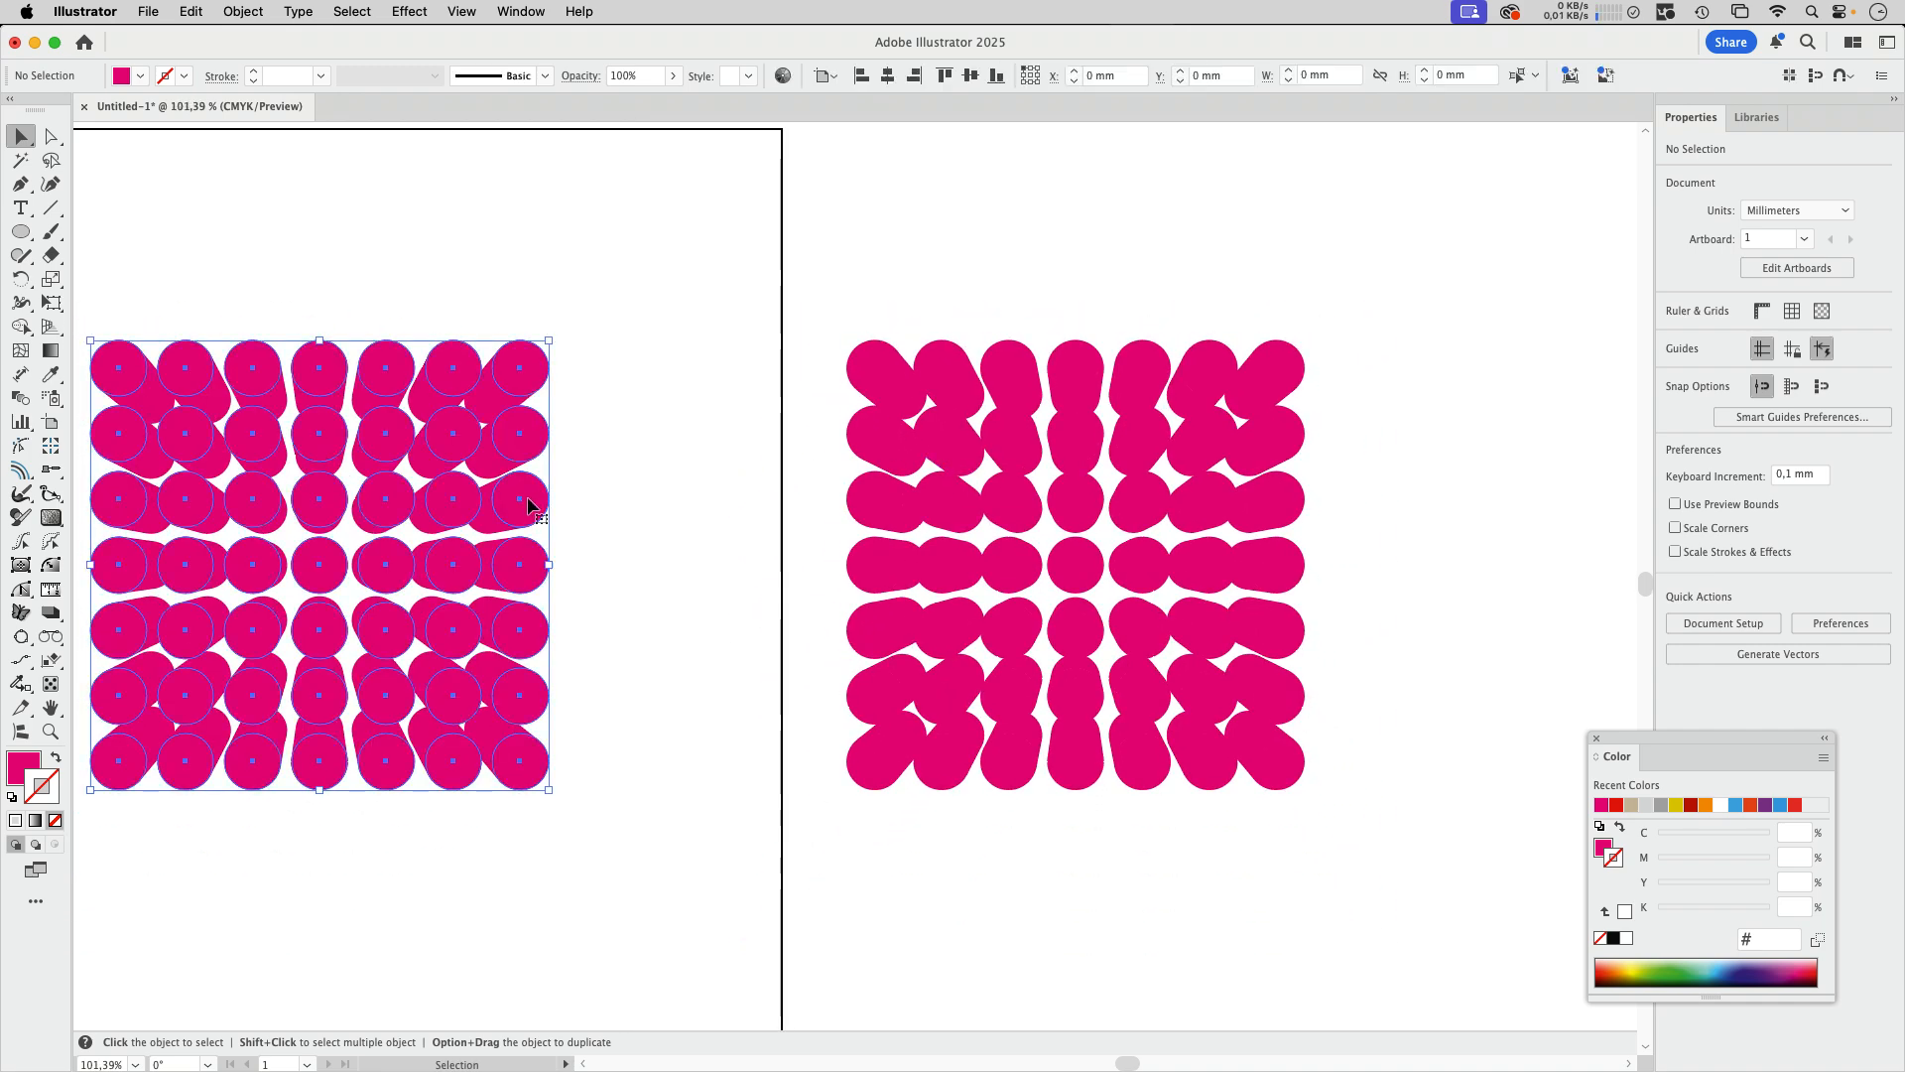
{"action": "left_click_drag", "start_coordinate": [626, 401], "coordinate": [830, 354]}
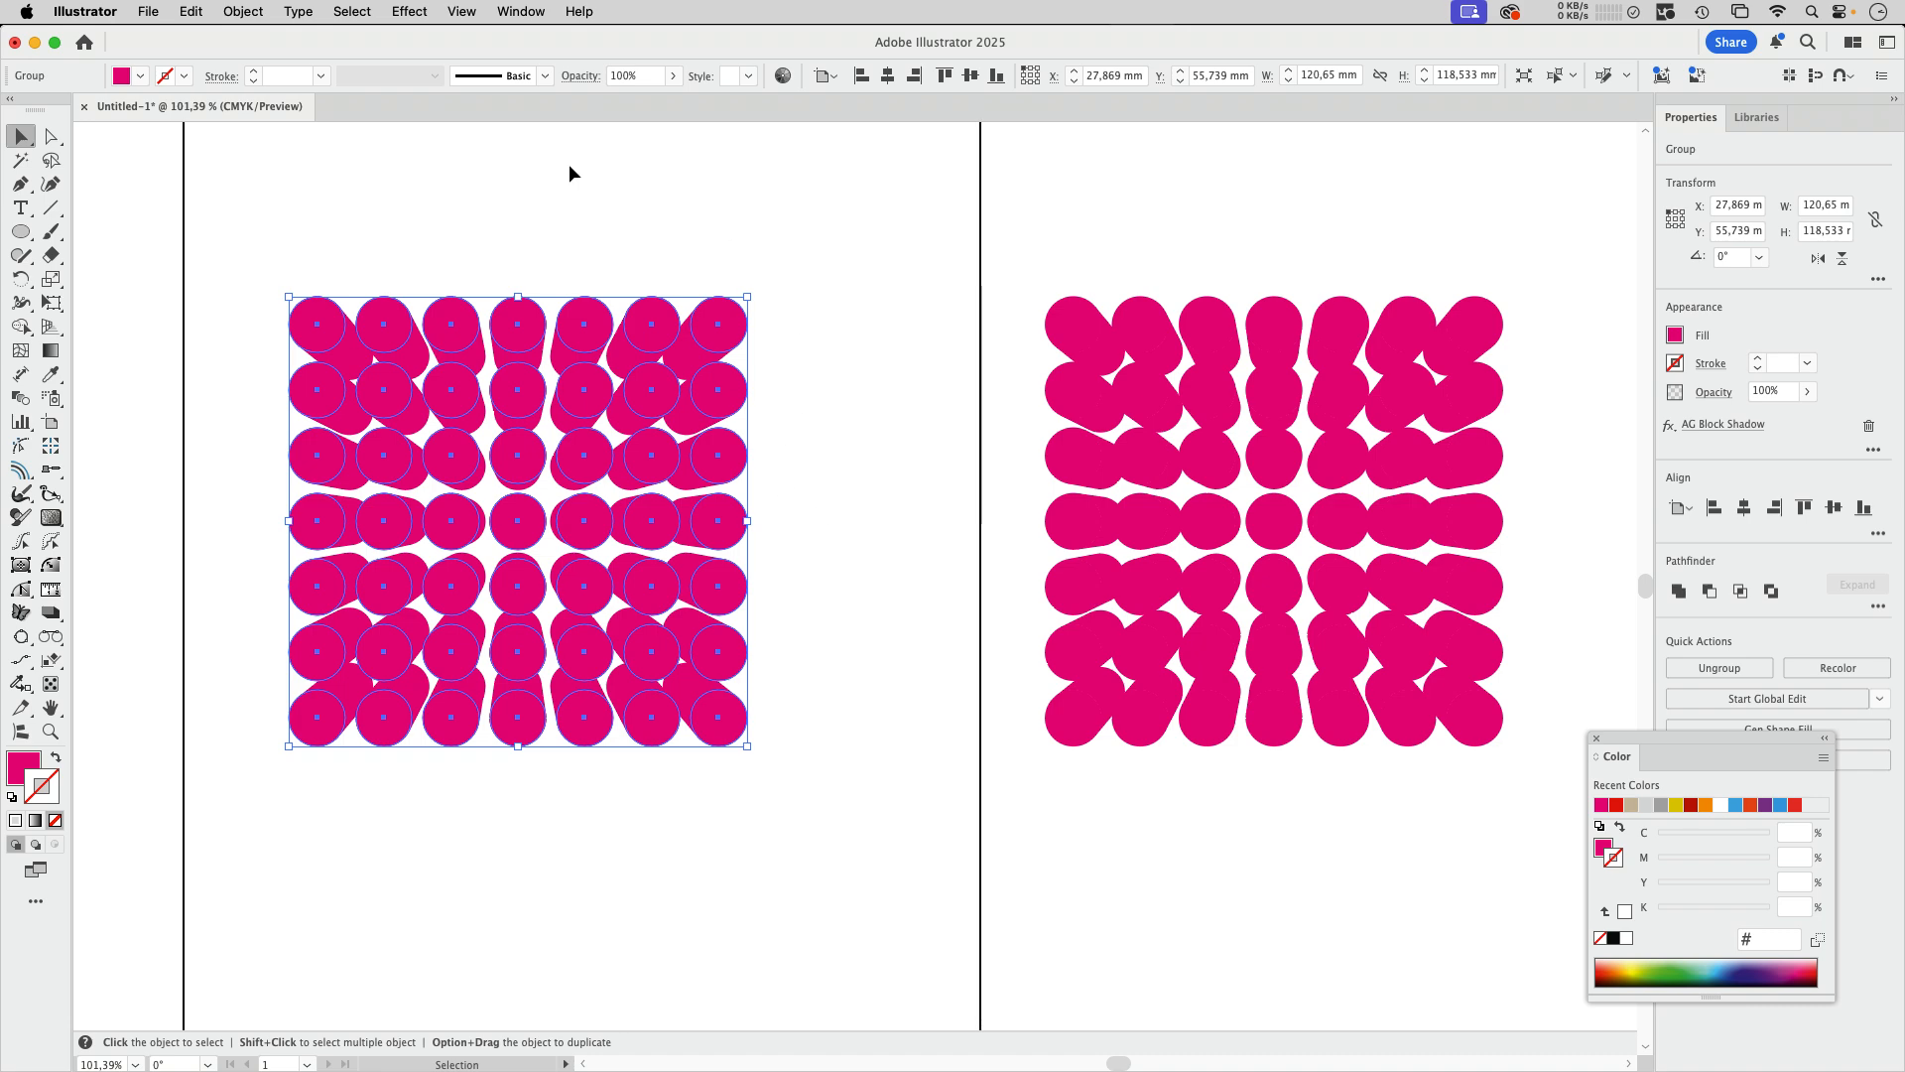
{"action": "left_click", "coordinate": [252, 20]}
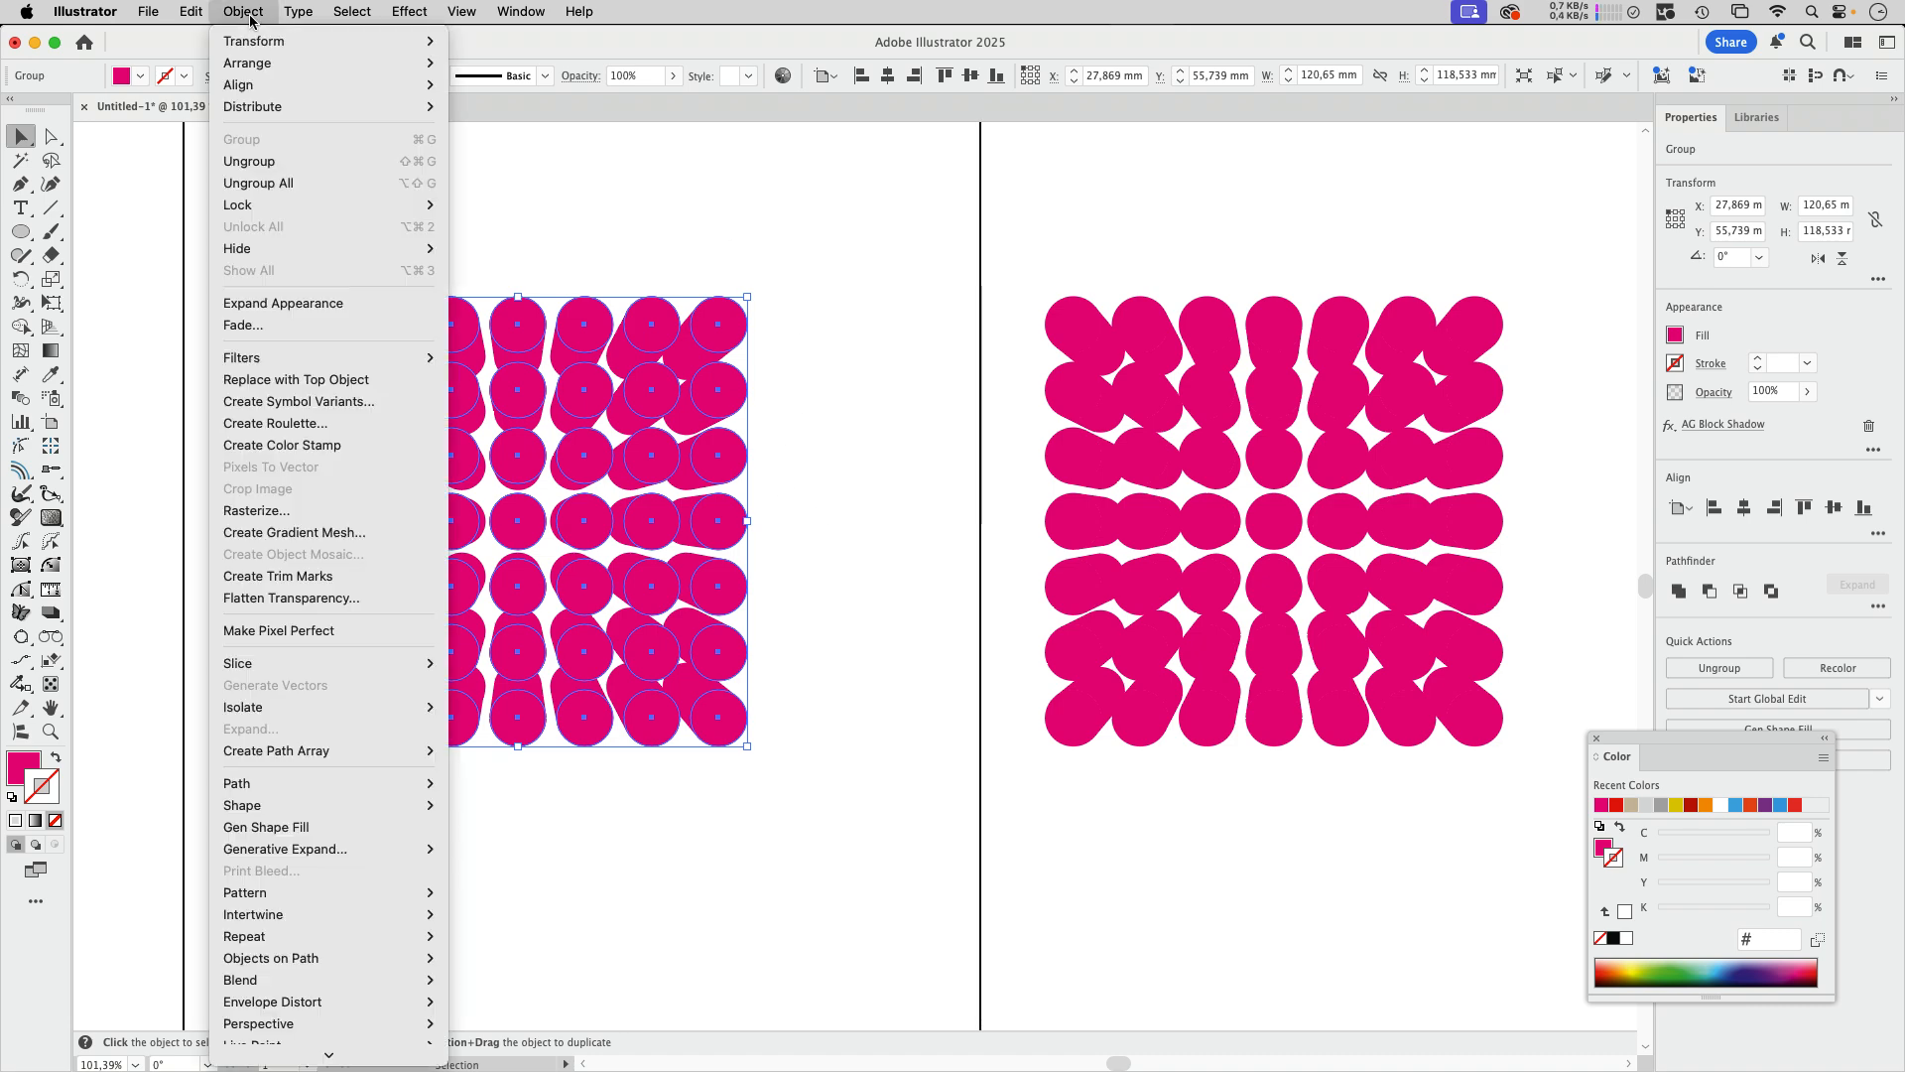
{"action": "left_click", "coordinate": [291, 306]}
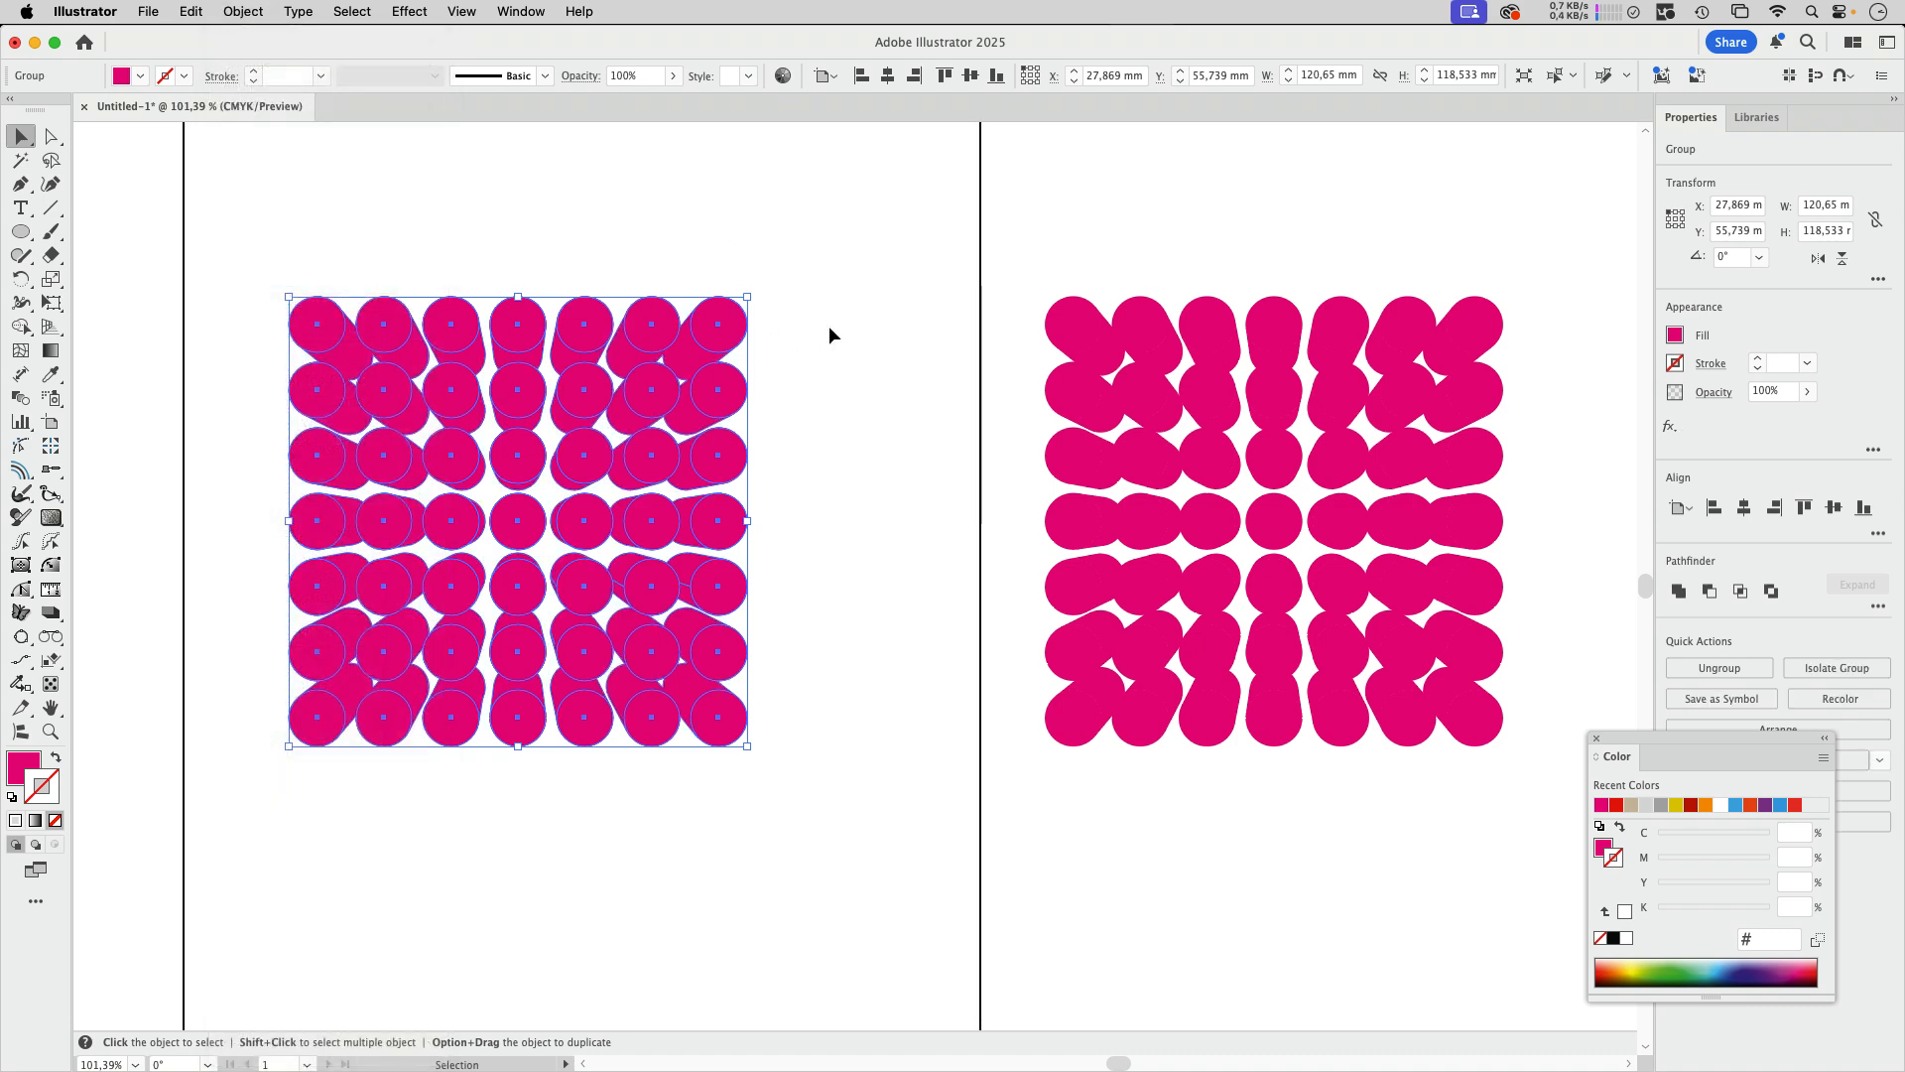
{"action": "left_click", "coordinate": [830, 333]}
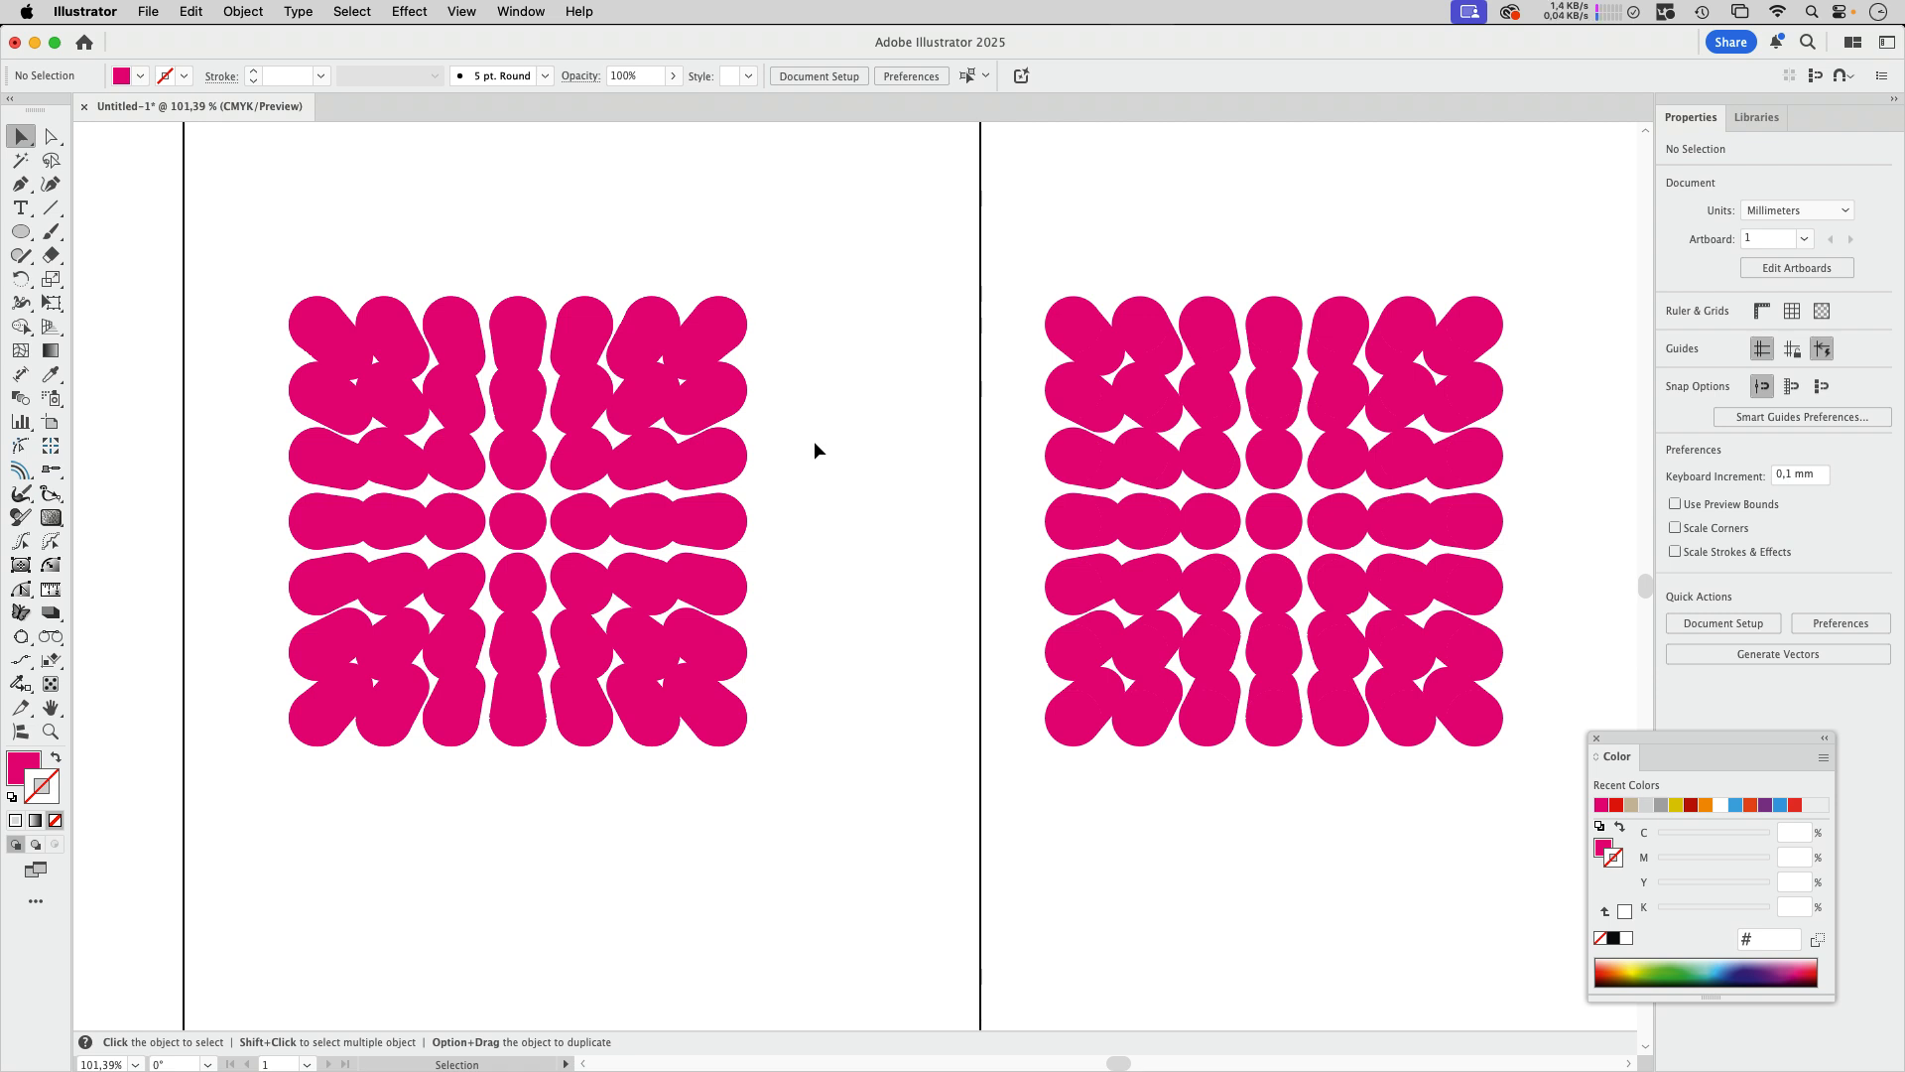
{"action": "left_click", "coordinate": [652, 531]}
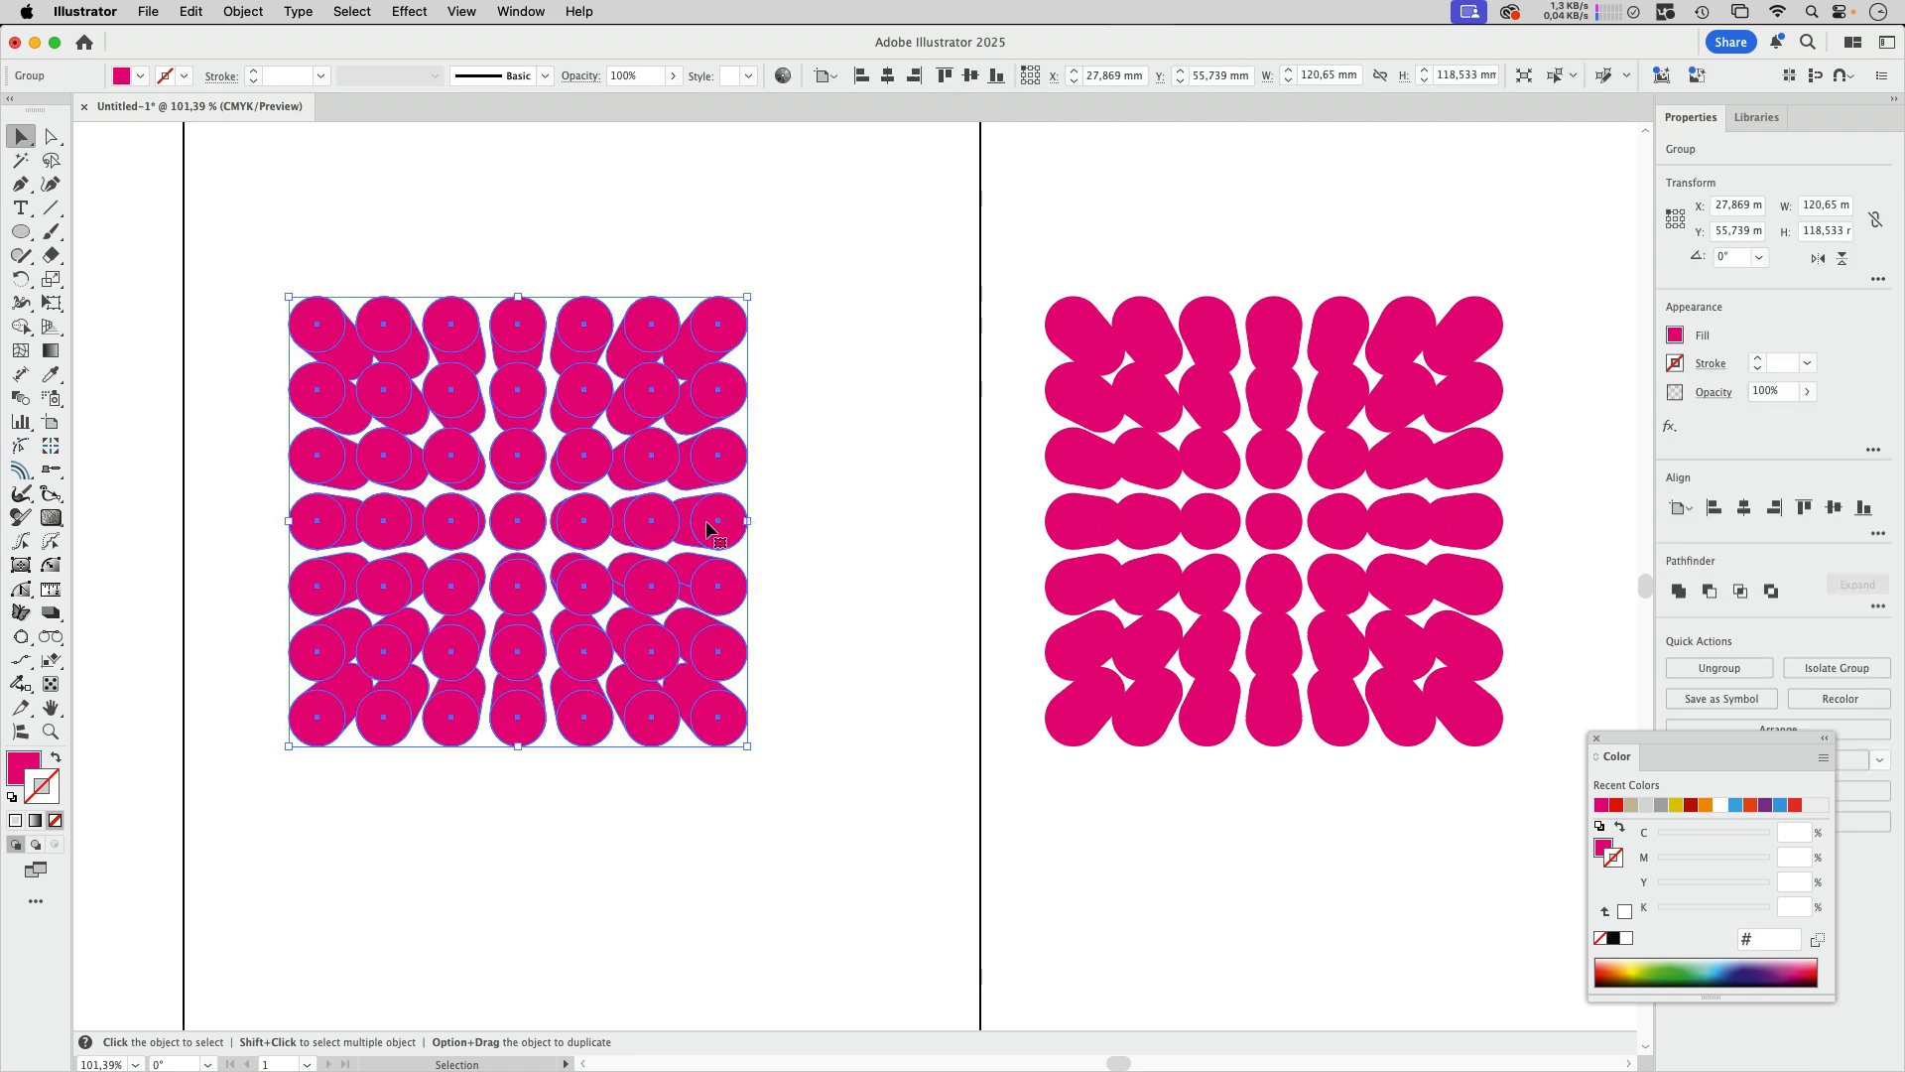
{"action": "left_click", "coordinate": [863, 514]}
{"action": "key", "text": "space"}
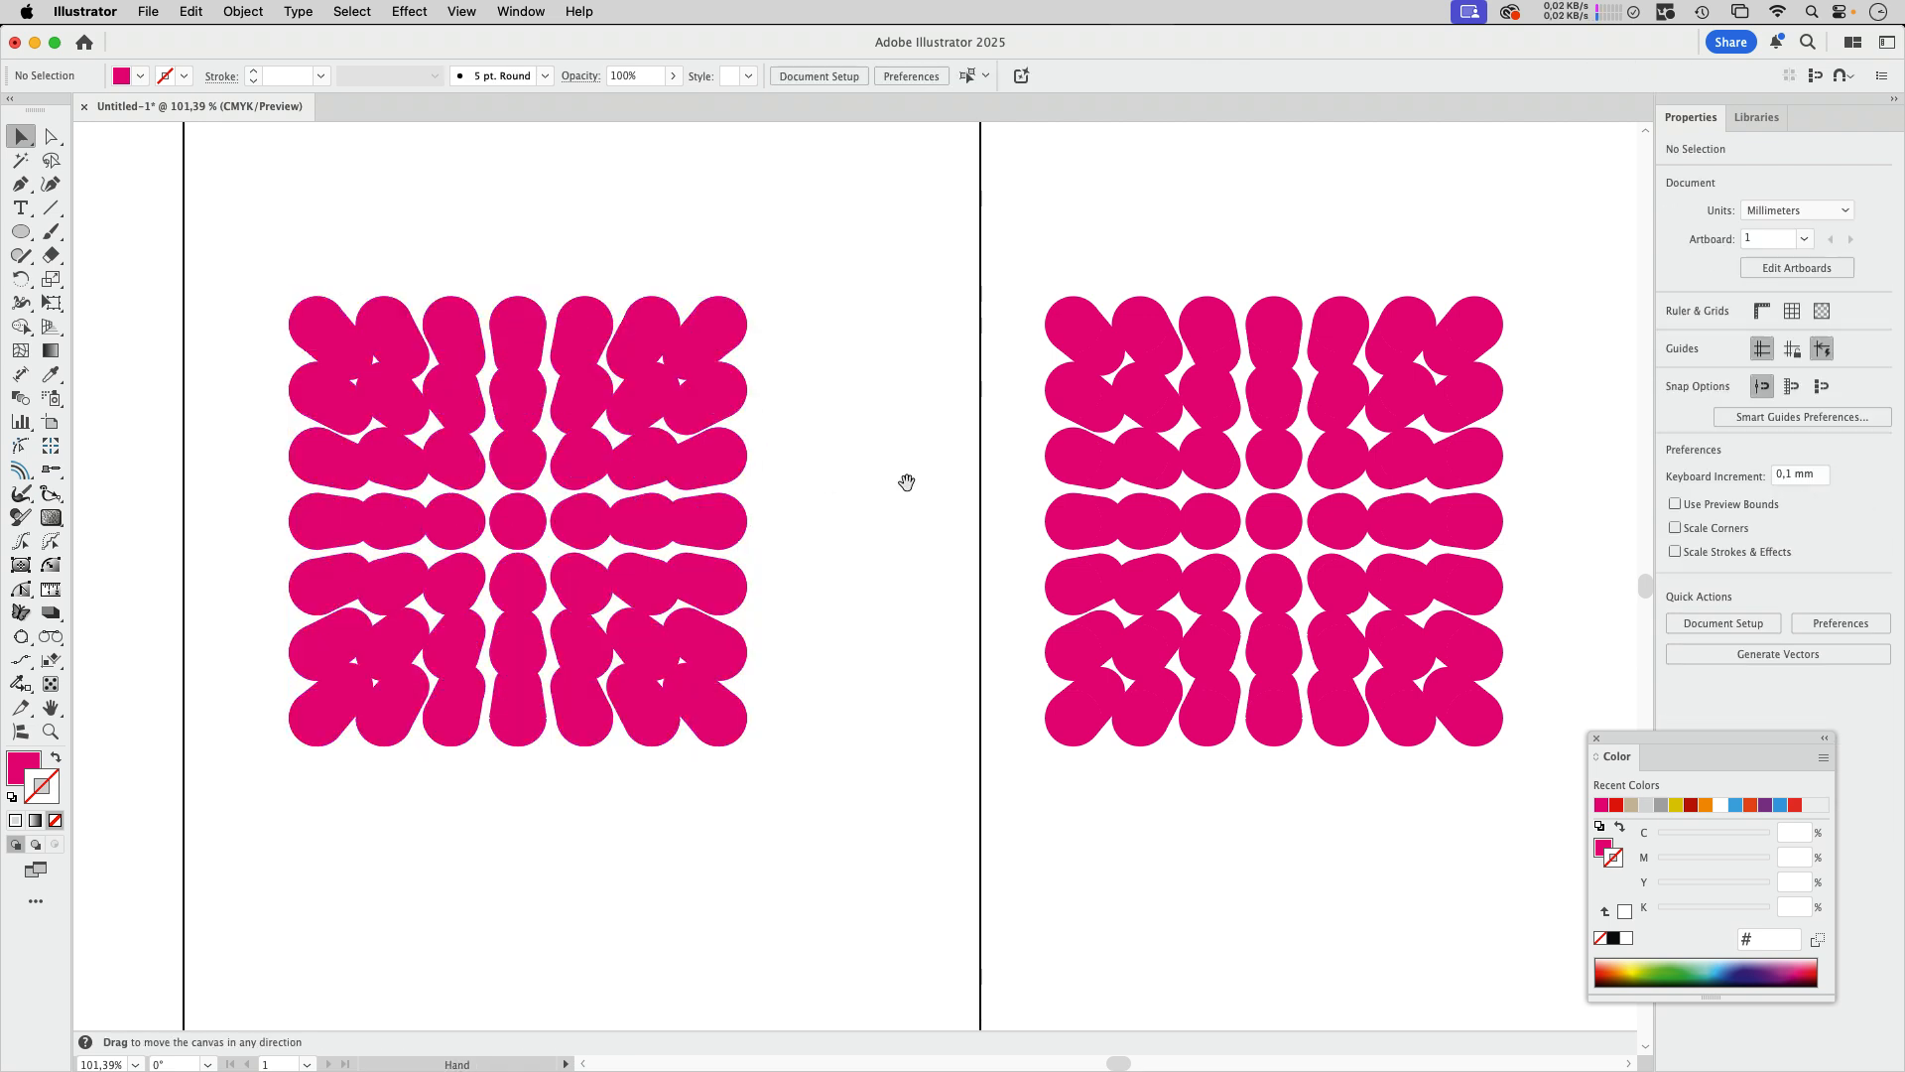
{"action": "left_click_drag", "start_coordinate": [905, 478], "coordinate": [779, 430]}
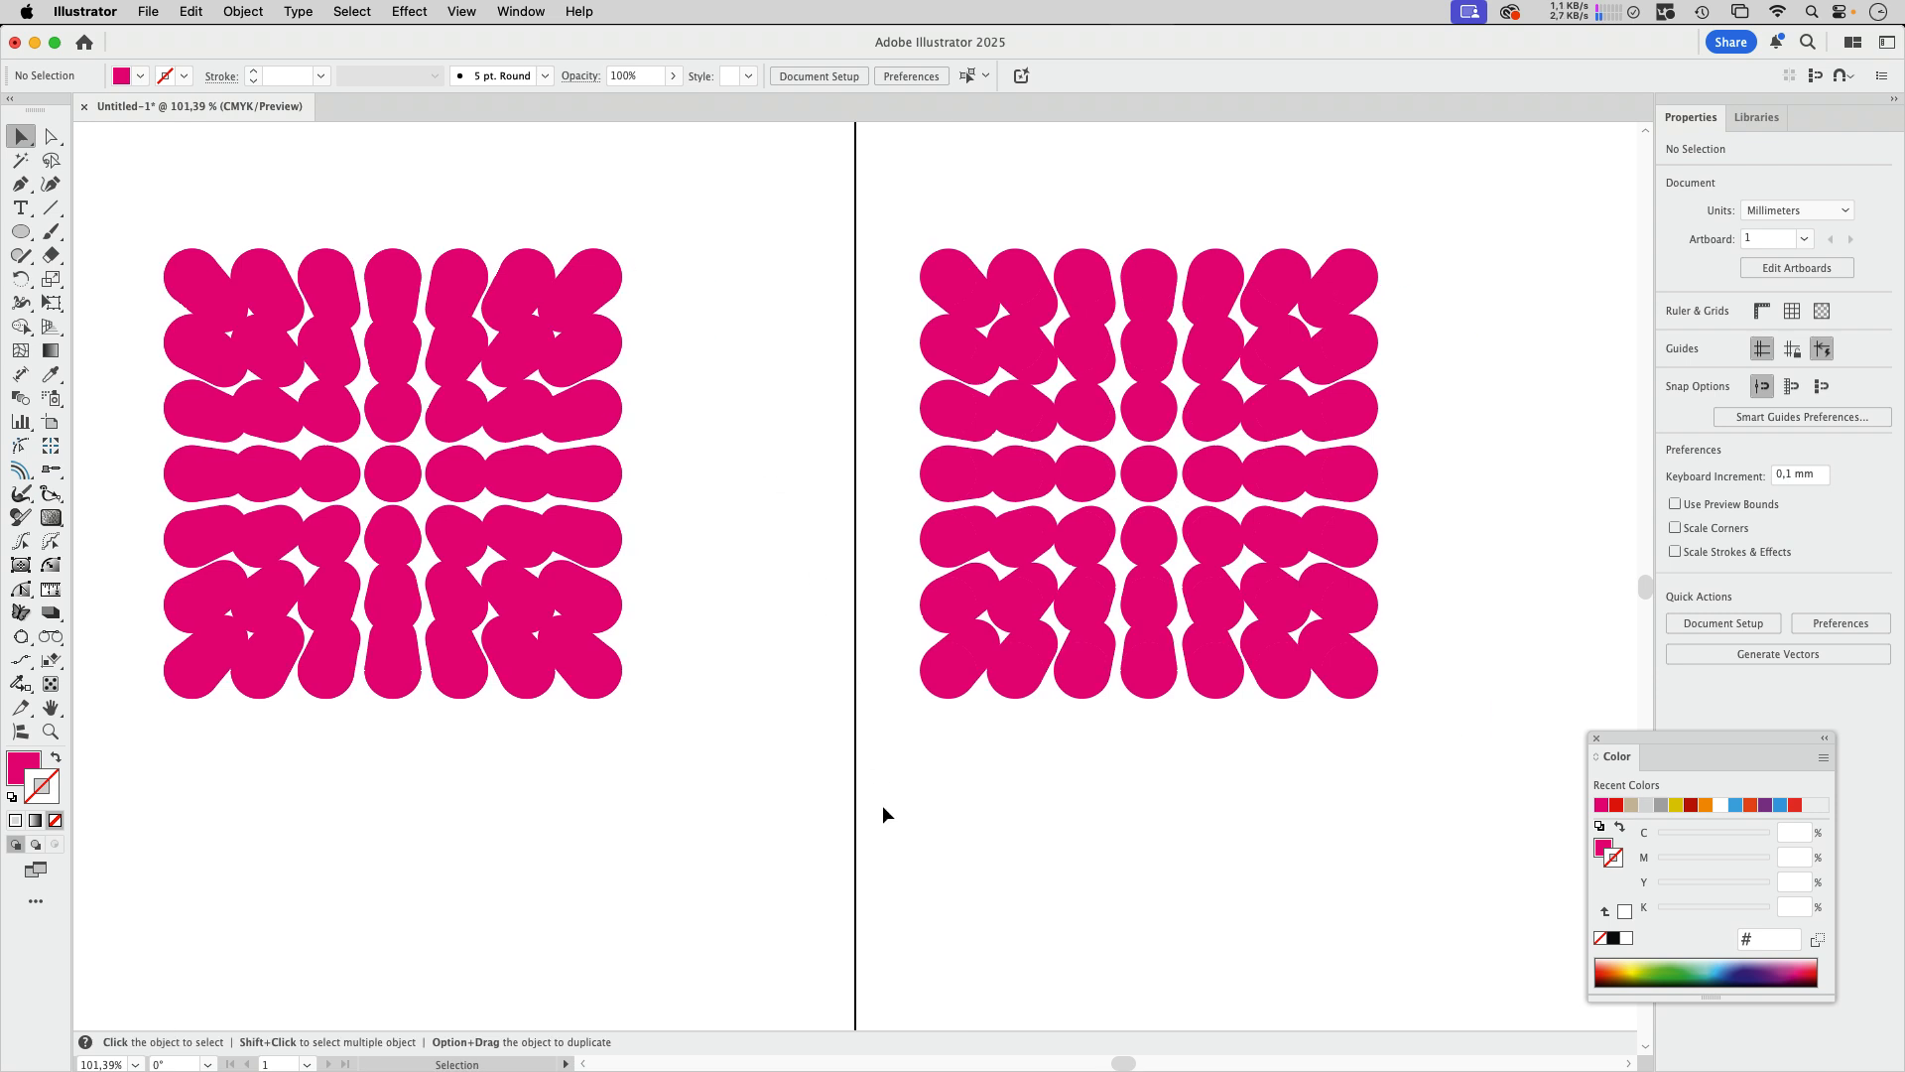